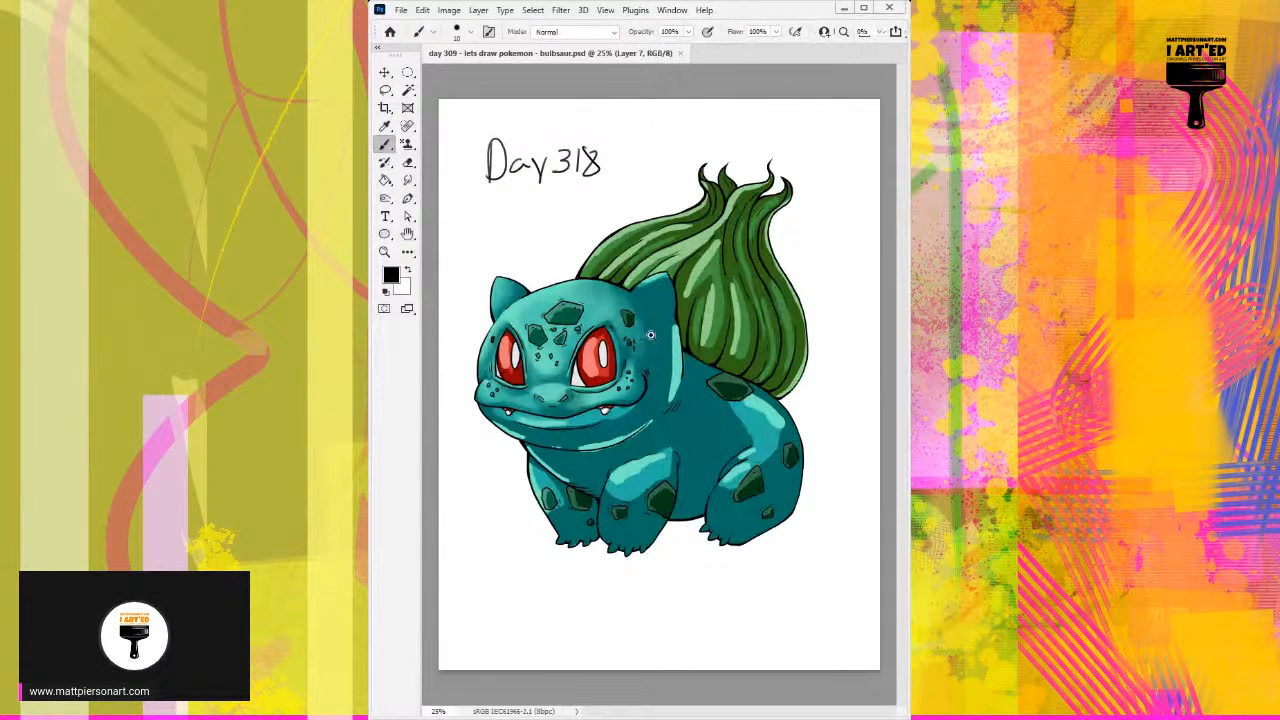
Step: Switch to the blend layer and set up a soft round brush at 200 px for the face
drag(586, 383, 632, 343)
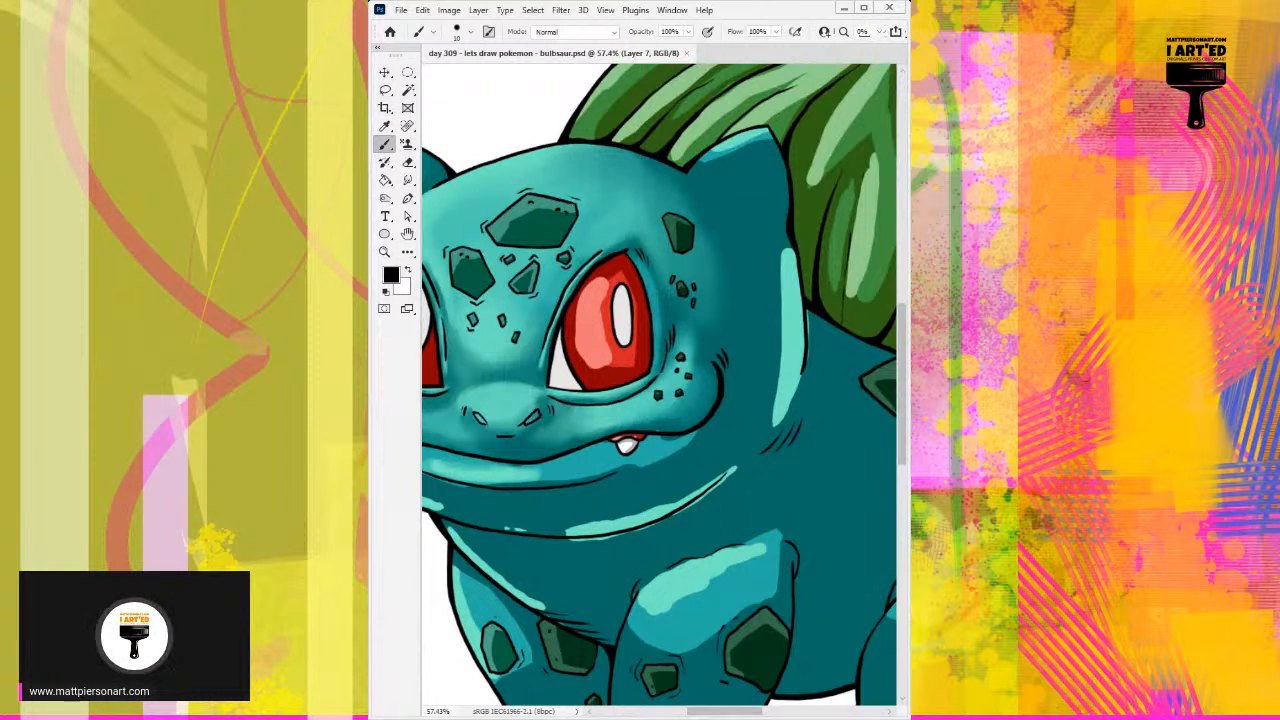
key(Return)
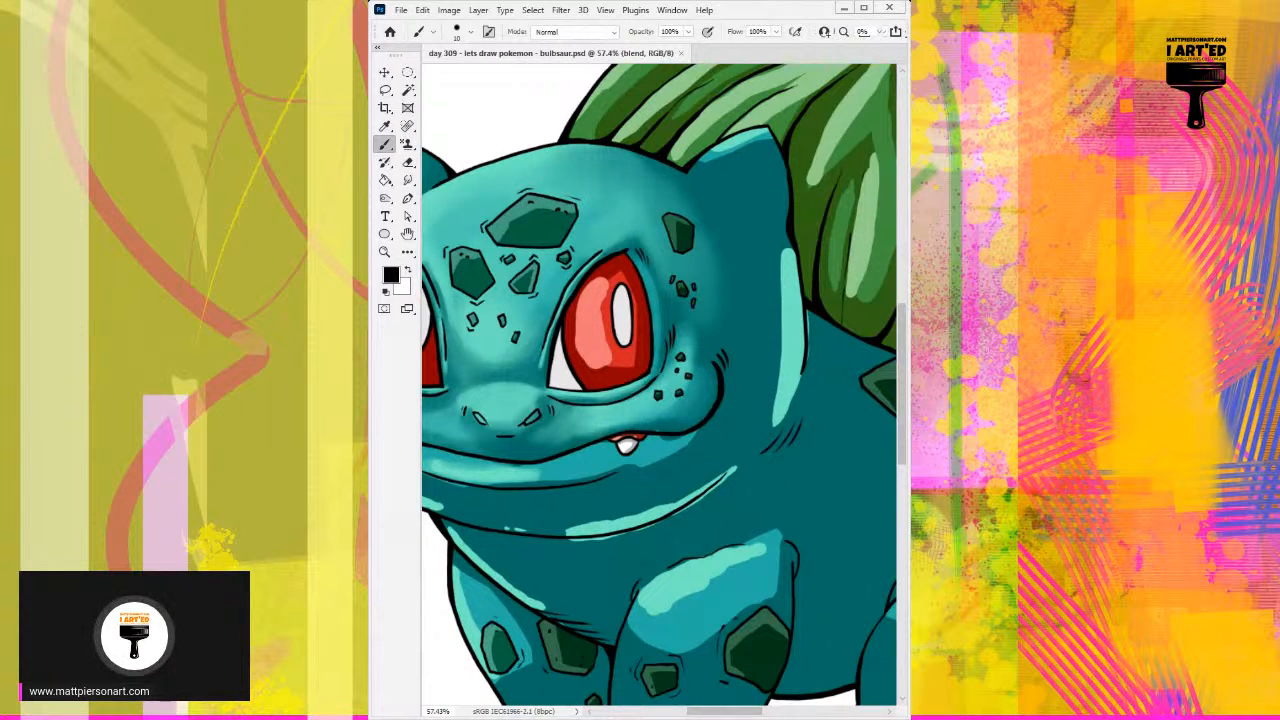
key(period)
key(period)
key(period)
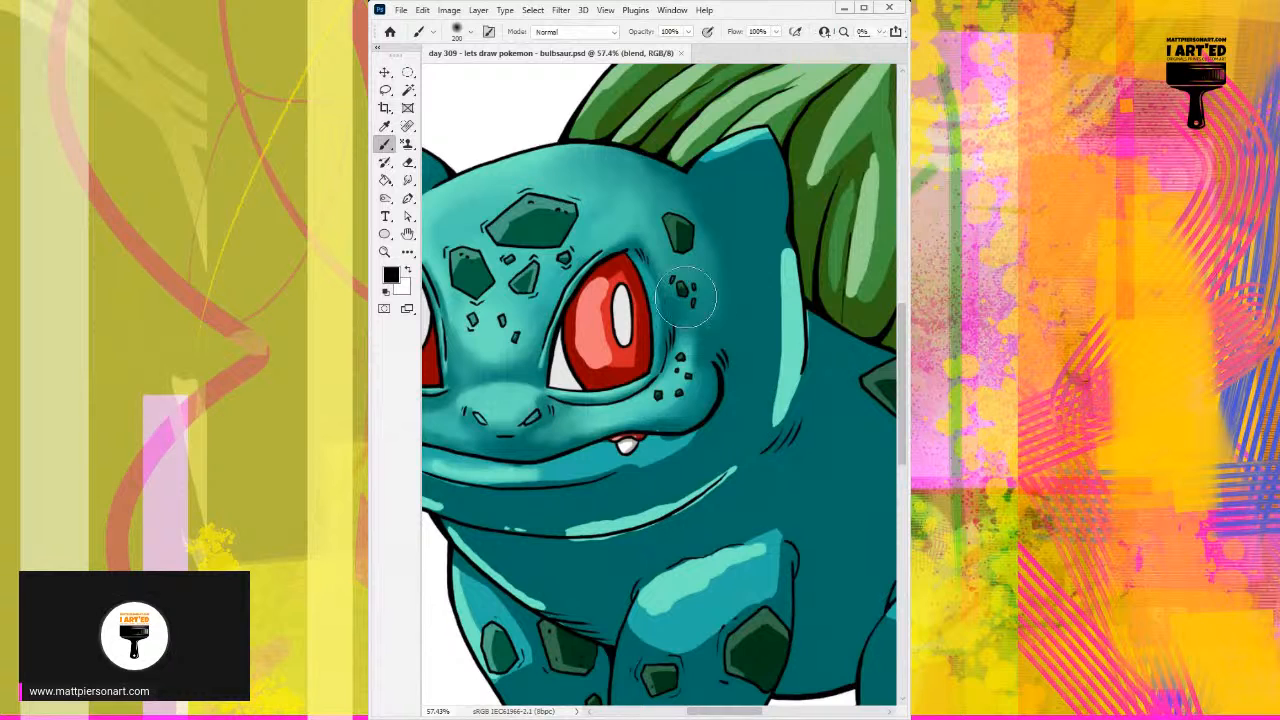
Step: Blend sampled teal tones with the soft brush over the temple and the forehead toward the right ear
alt+click(721, 269)
mouse_move(720, 268)
mouse_down()
mouse_move(717, 244)
mouse_move(716, 283)
mouse_move(690, 310)
mouse_up()
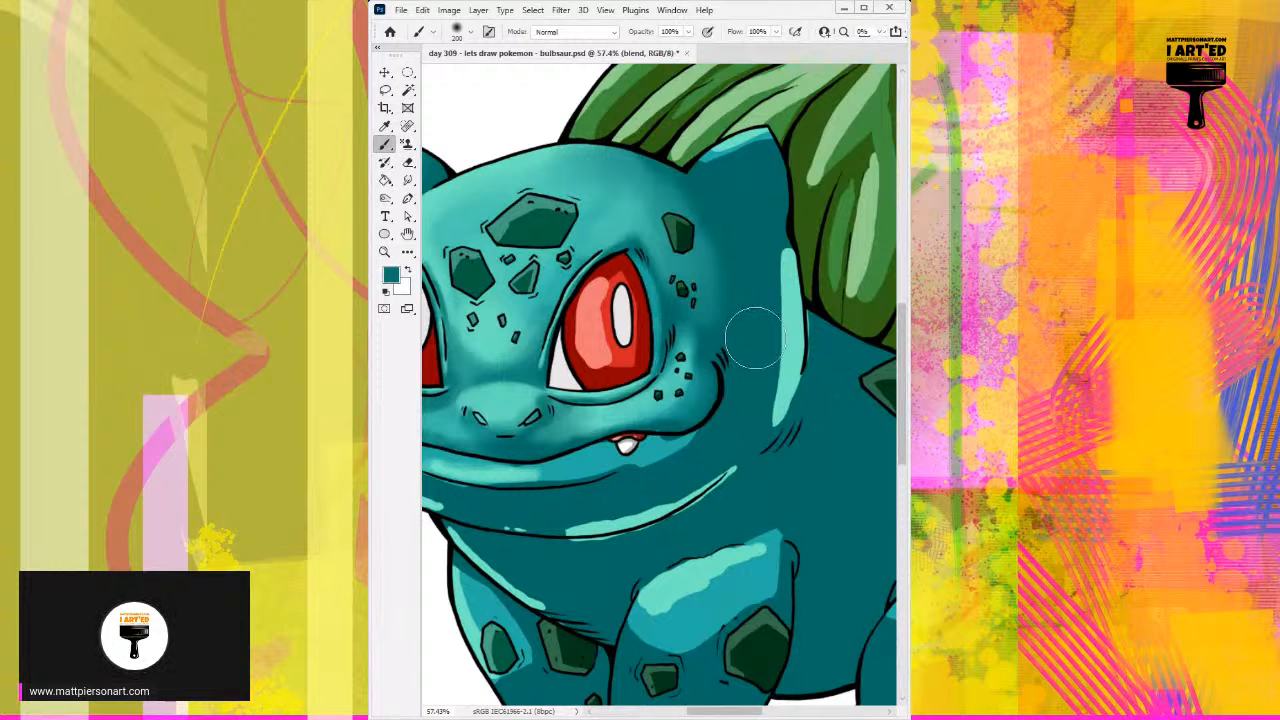
alt+click(634, 186)
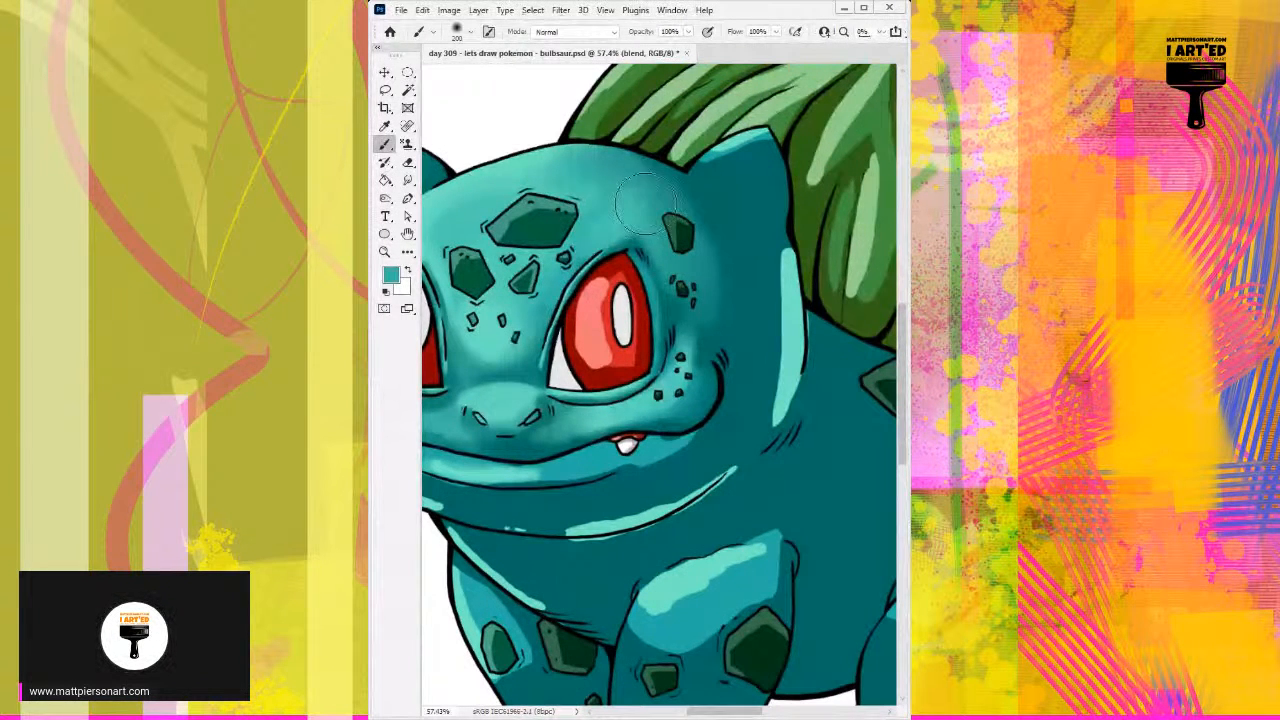
mouse_move(666, 184)
mouse_down()
mouse_move(737, 183)
mouse_move(715, 180)
mouse_move(712, 158)
mouse_move(750, 142)
mouse_move(703, 155)
mouse_move(768, 122)
mouse_move(720, 148)
mouse_move(729, 171)
mouse_move(714, 161)
mouse_move(755, 146)
mouse_move(727, 164)
mouse_move(746, 164)
mouse_move(740, 179)
mouse_move(749, 156)
mouse_move(746, 188)
mouse_up()
Step: Soften the hard color edge inside the right ear using sampled mid teals and a smaller brush
alt+click(731, 142)
alt+click(718, 153)
alt+click(733, 134)
alt+click(742, 154)
alt+right_click(734, 179)
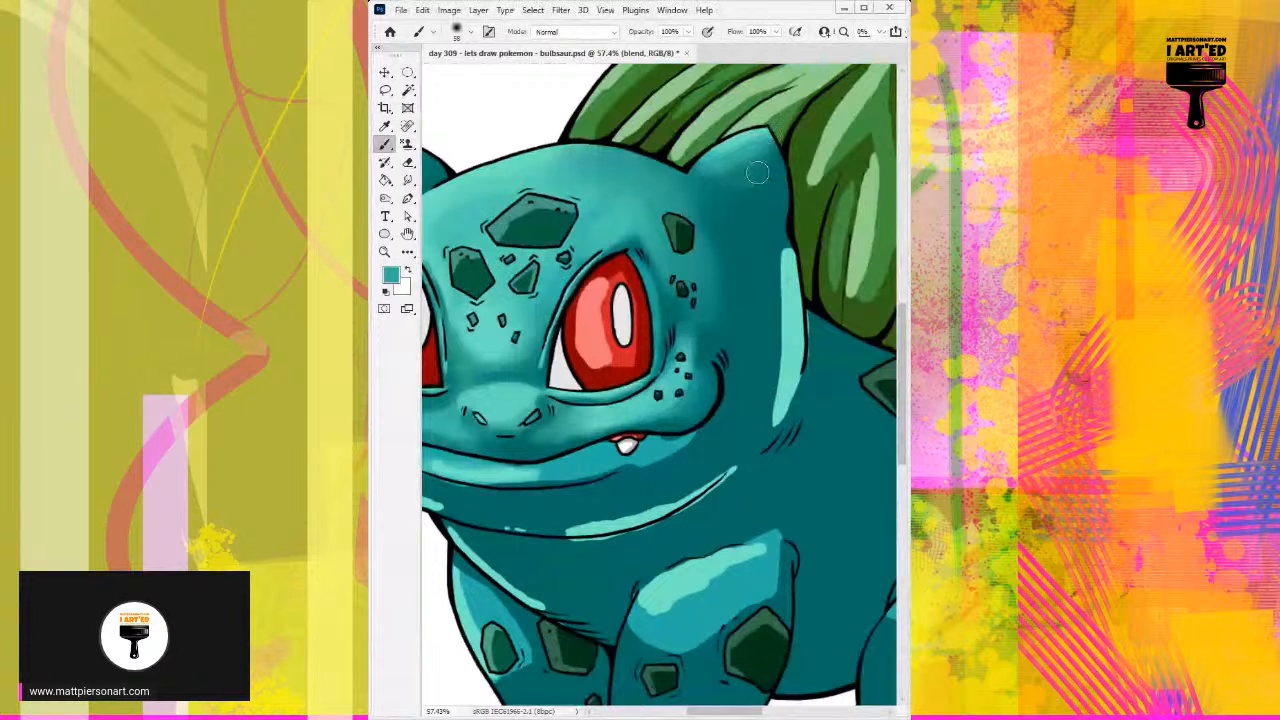
alt+click(742, 158)
drag(738, 178, 718, 167)
alt+click(717, 150)
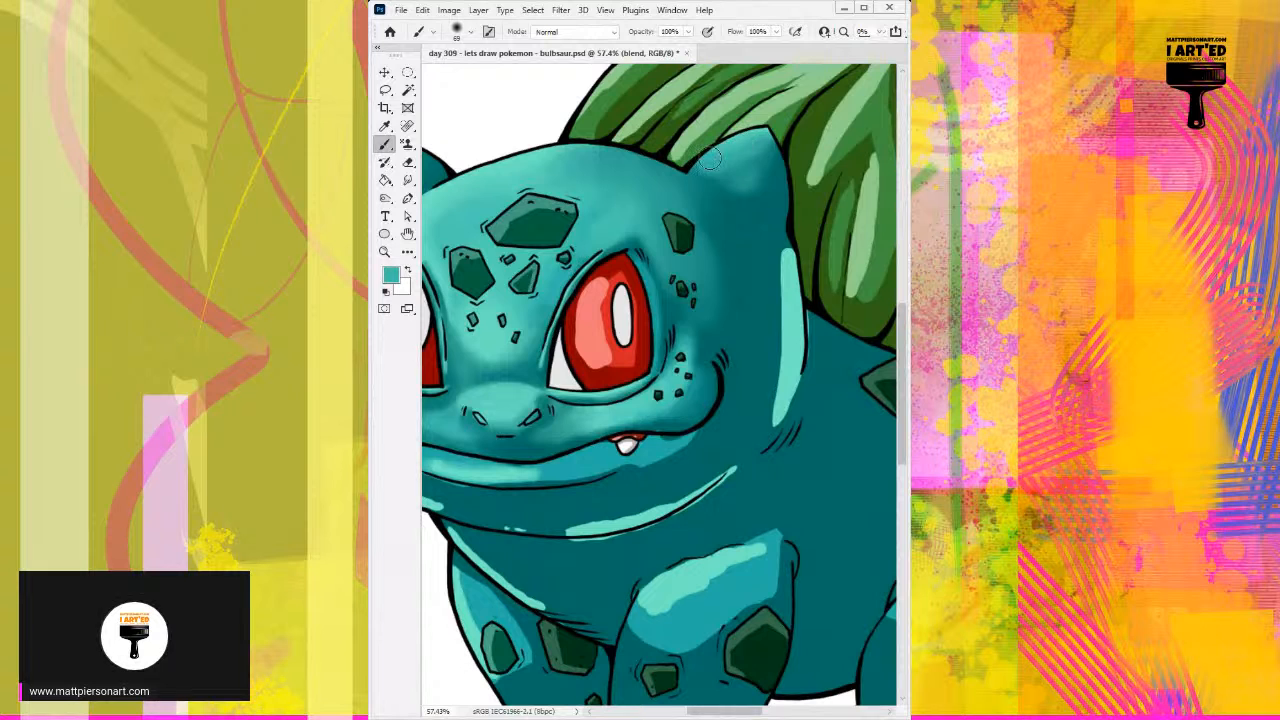
Step: Brighten the upper part of the right ear with light teal sampled from the head's edge highlight and blend it downward
alt+click(793, 282)
mouse_move(706, 153)
mouse_down()
mouse_move(768, 131)
mouse_move(783, 190)
mouse_up()
mouse_move(773, 133)
mouse_down()
mouse_move(794, 225)
mouse_move(779, 131)
mouse_move(792, 205)
mouse_move(790, 160)
mouse_move(764, 188)
mouse_move(751, 183)
mouse_move(758, 160)
mouse_move(734, 181)
mouse_up()
alt+click(769, 201)
alt+click(743, 149)
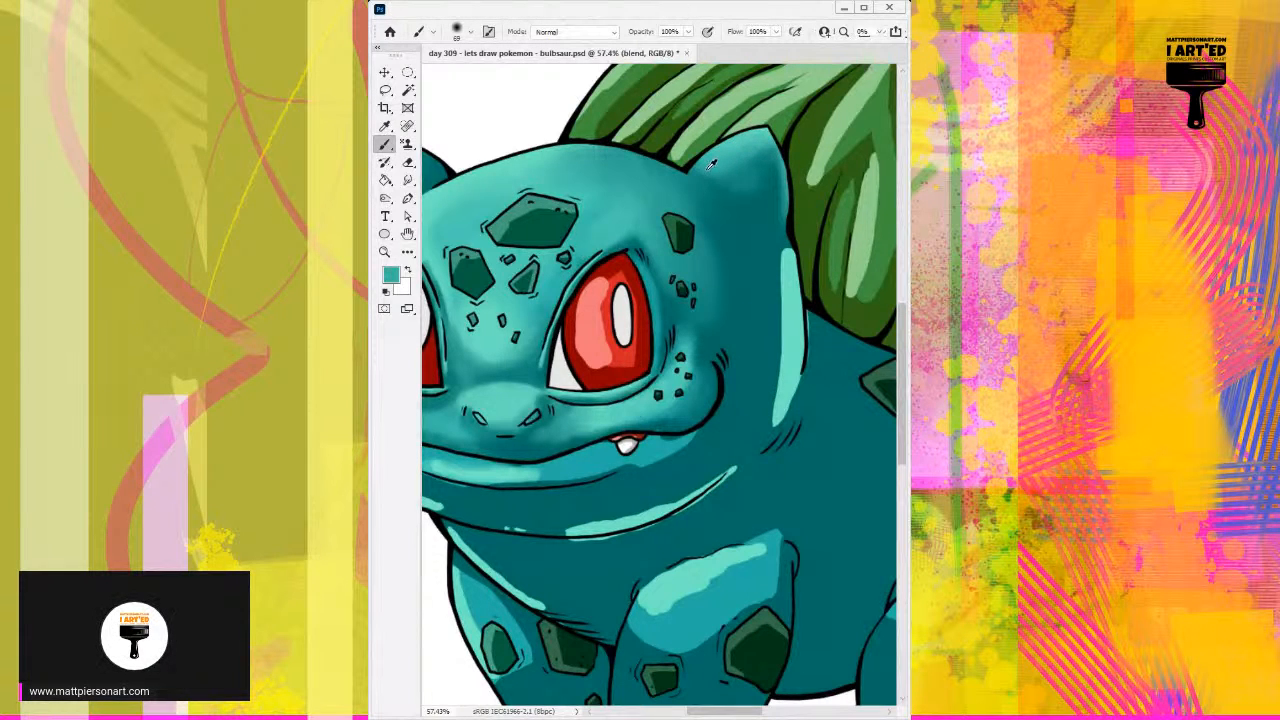
alt+click(732, 166)
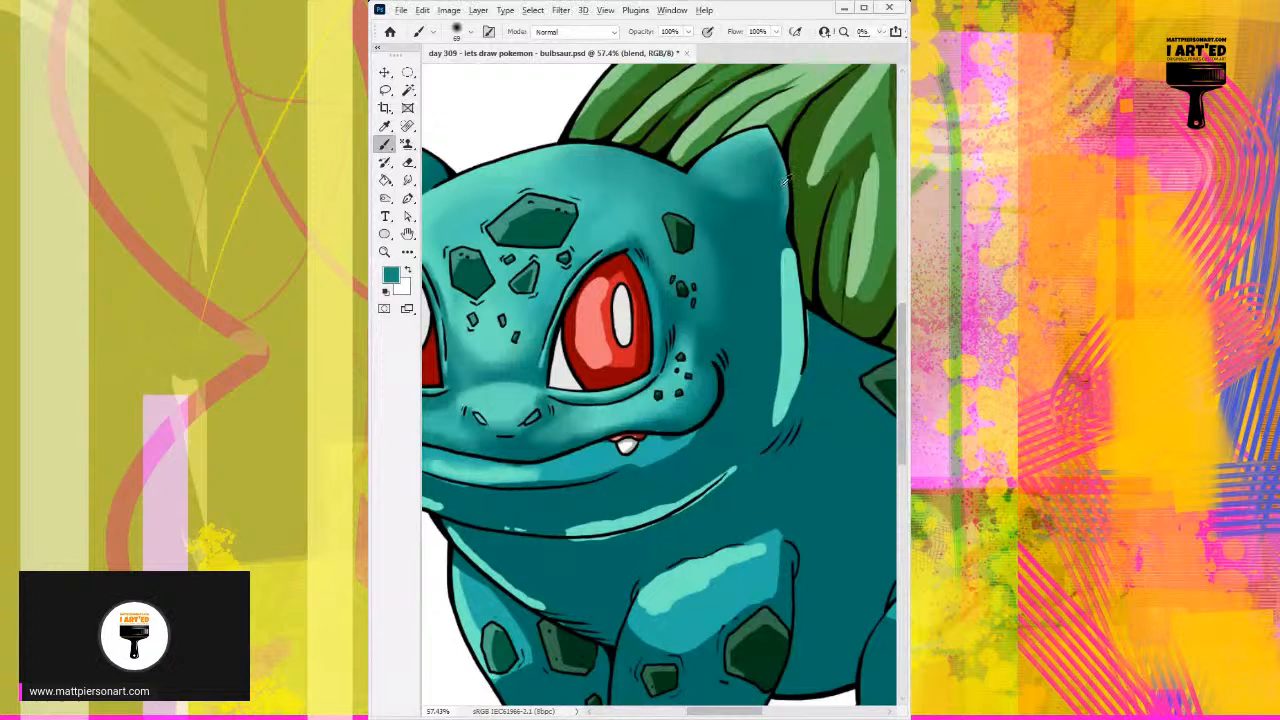
alt+click(791, 289)
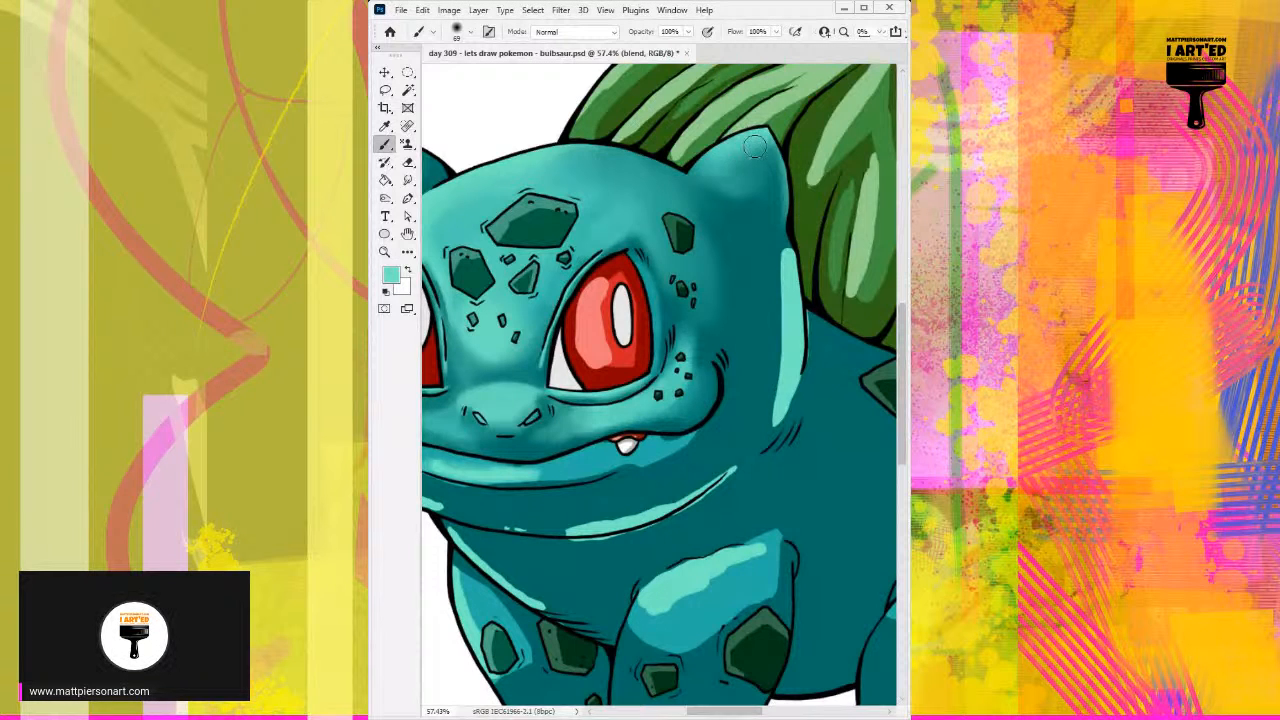
alt+click(748, 156)
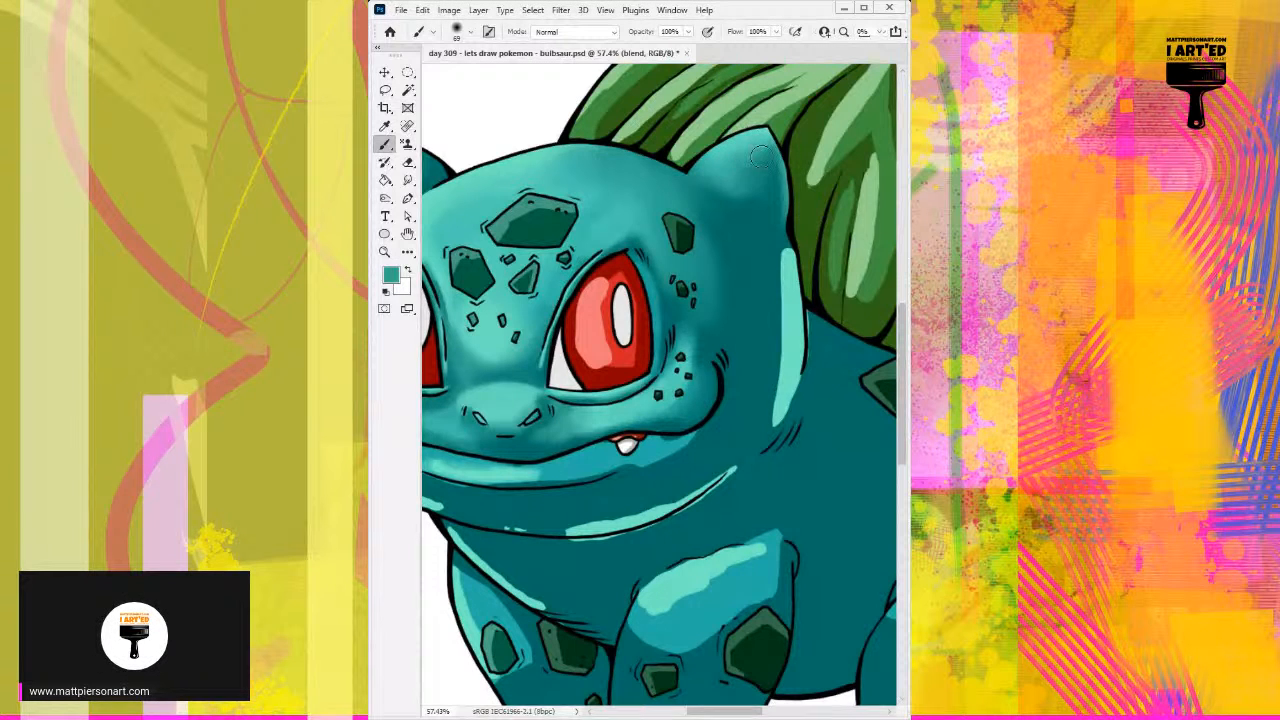
Step: Smooth the transition from the base of the right ear across the forehead to the temple with sampled teals
alt+click(694, 165)
alt+click(652, 189)
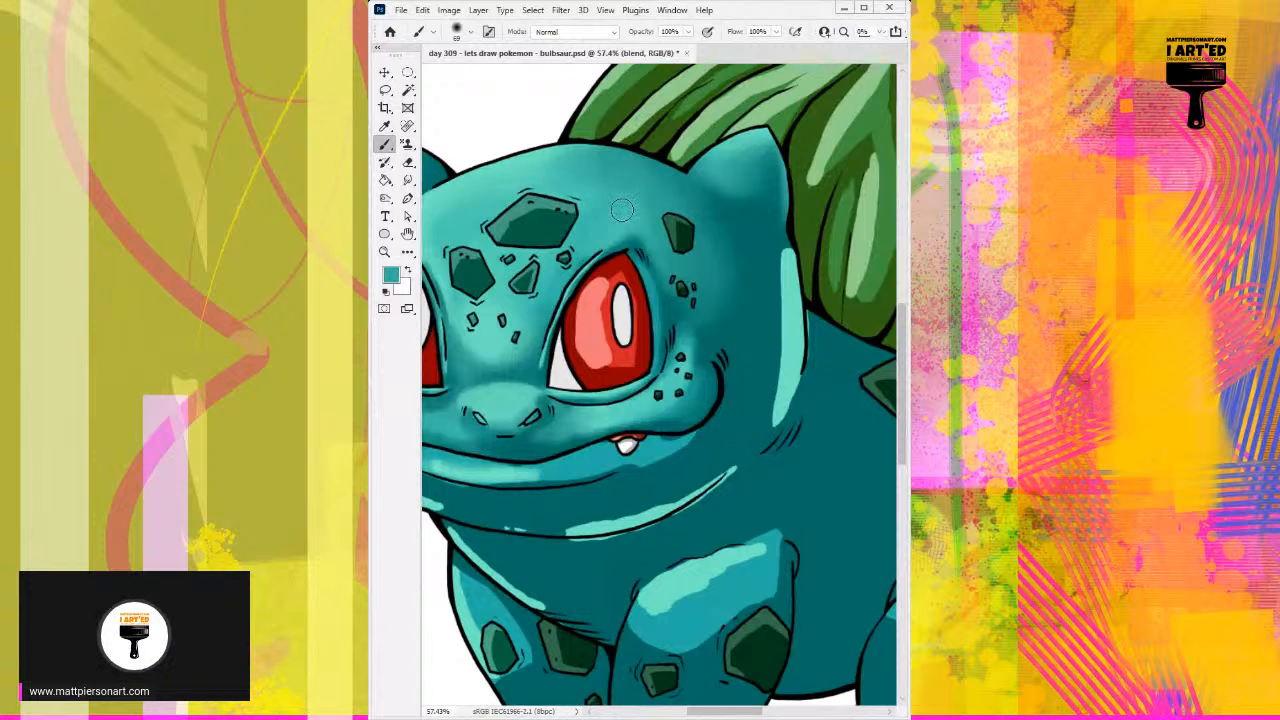
alt+click(708, 260)
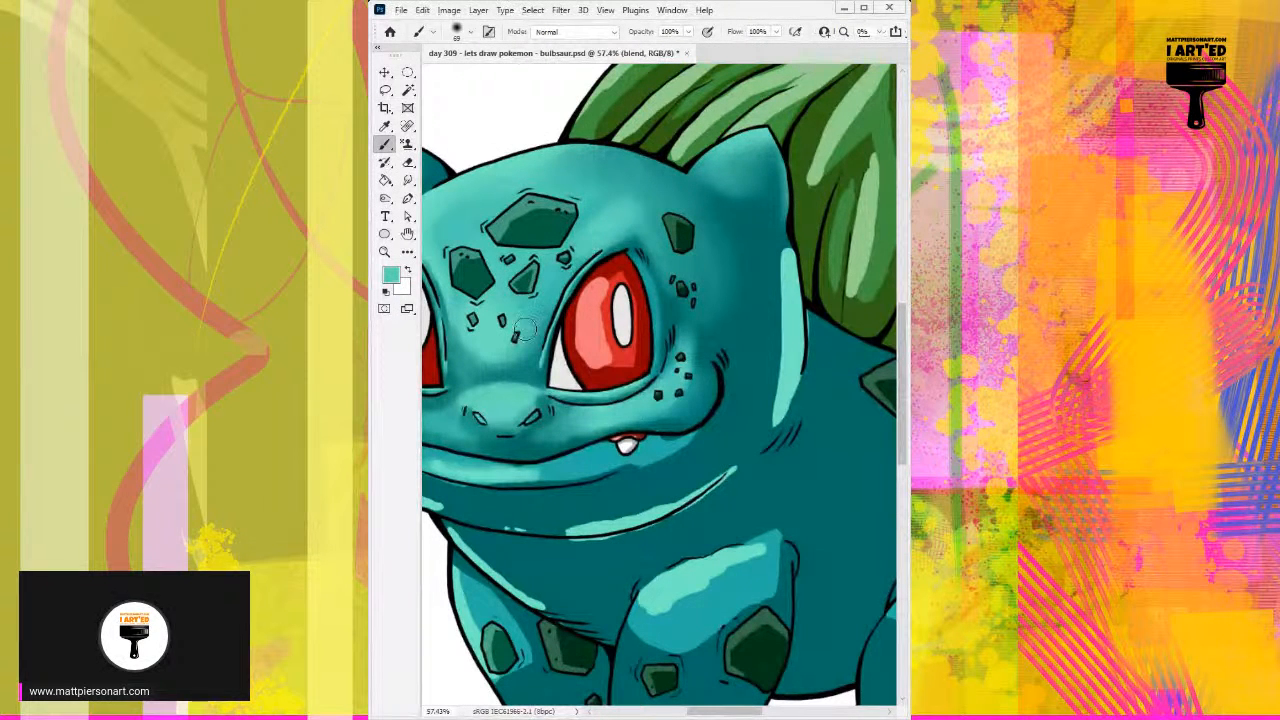
alt+click(704, 268)
drag(708, 272, 710, 272)
Step: Paint mid teal with a soft brush down the side of the head between the cheek and the edge highlight
alt+click(783, 275)
mouse_move(773, 266)
mouse_down()
mouse_move(761, 350)
mouse_move(760, 256)
mouse_move(753, 290)
mouse_move(736, 243)
mouse_move(743, 355)
mouse_up()
alt+click(760, 289)
alt+click(735, 309)
mouse_move(723, 292)
mouse_down()
mouse_move(728, 265)
mouse_move(736, 357)
mouse_up()
alt+click(739, 268)
drag(743, 257, 755, 363)
alt+click(772, 323)
drag(775, 286, 764, 371)
drag(769, 320, 757, 326)
Step: Soften the inner edge of the long highlight on the side of the head with light teal at 68 px
scroll(794, 299, down, 1)
alt+click(790, 298)
drag(773, 263, 770, 372)
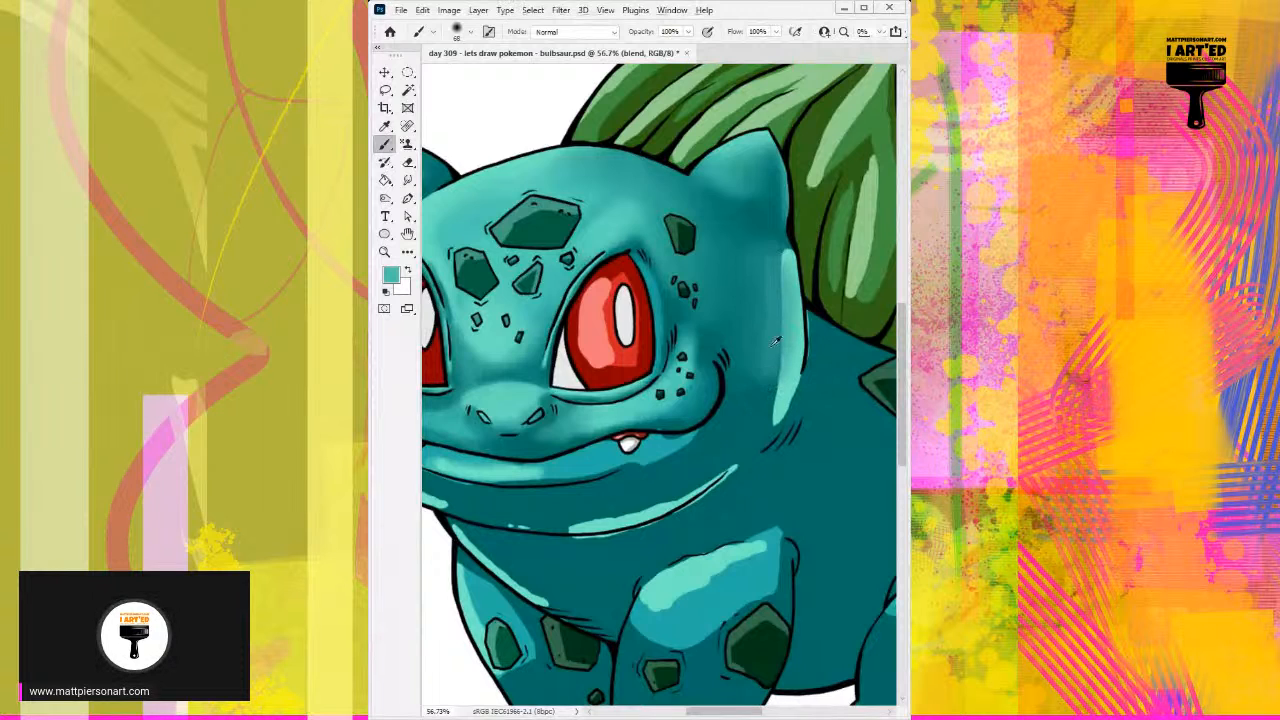
scroll(770, 266, up, 1)
alt+click(767, 251)
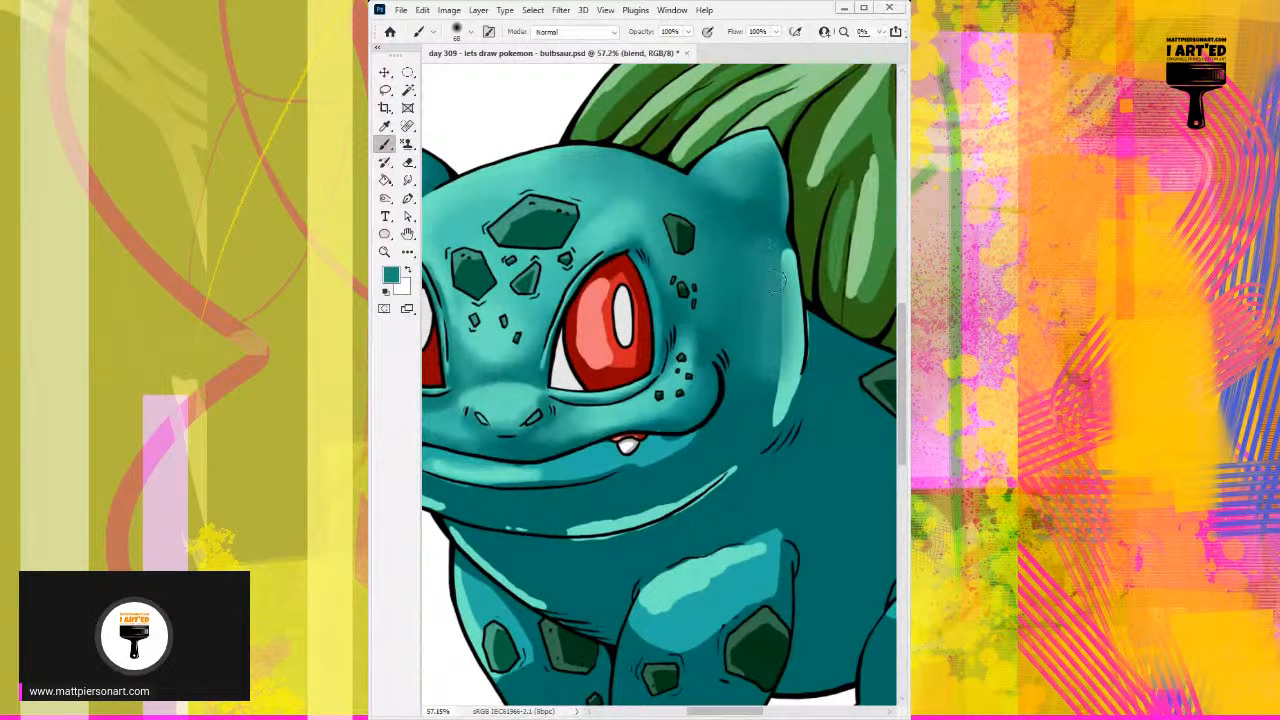
scroll(765, 250, up, 1)
alt+click(788, 258)
drag(787, 257, 782, 389)
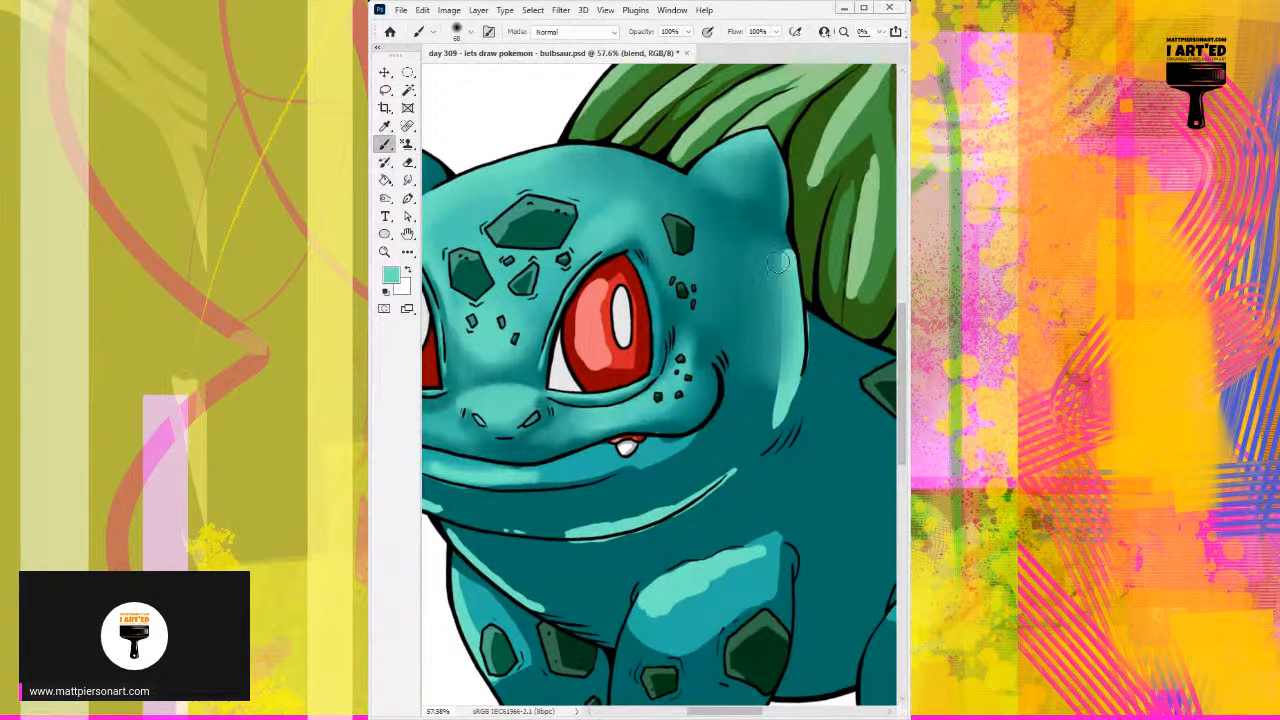
alt+click(777, 384)
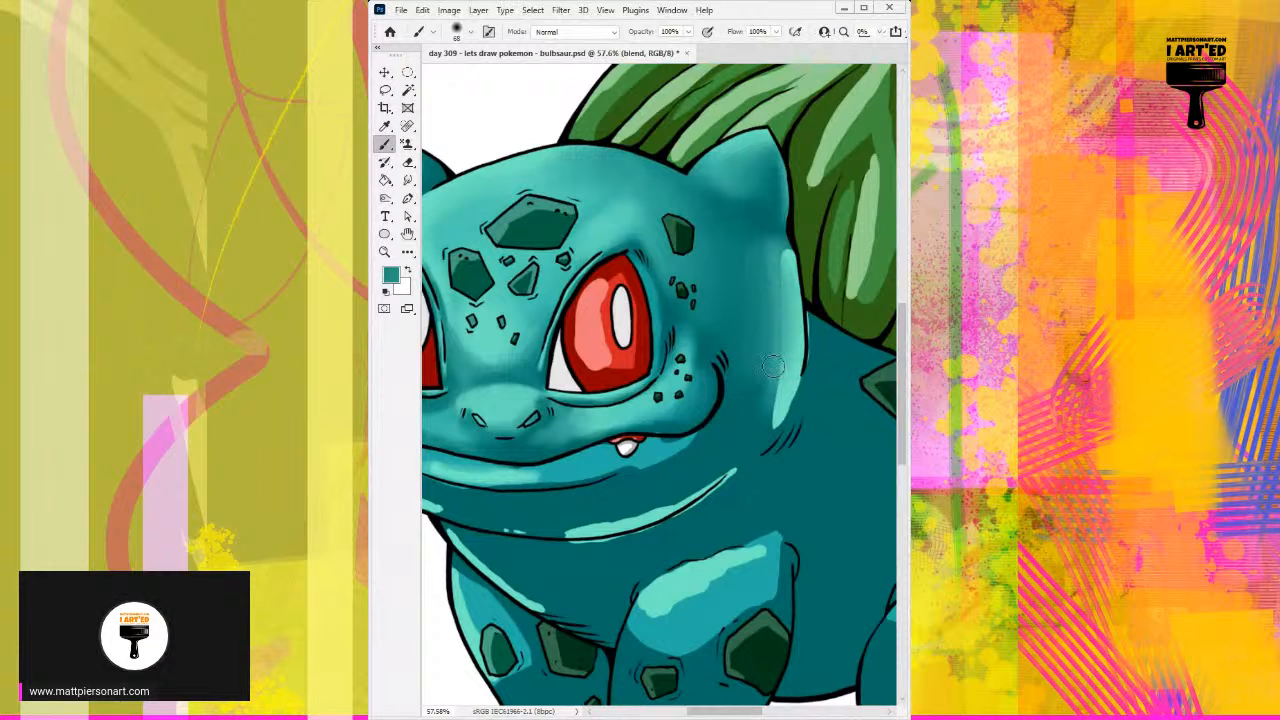
Step: Blend sampled darker teals beside the long highlight and up toward the base of the right ear
alt+click(751, 370)
drag(776, 268, 776, 402)
scroll(729, 335, up, 1)
alt+click(771, 252)
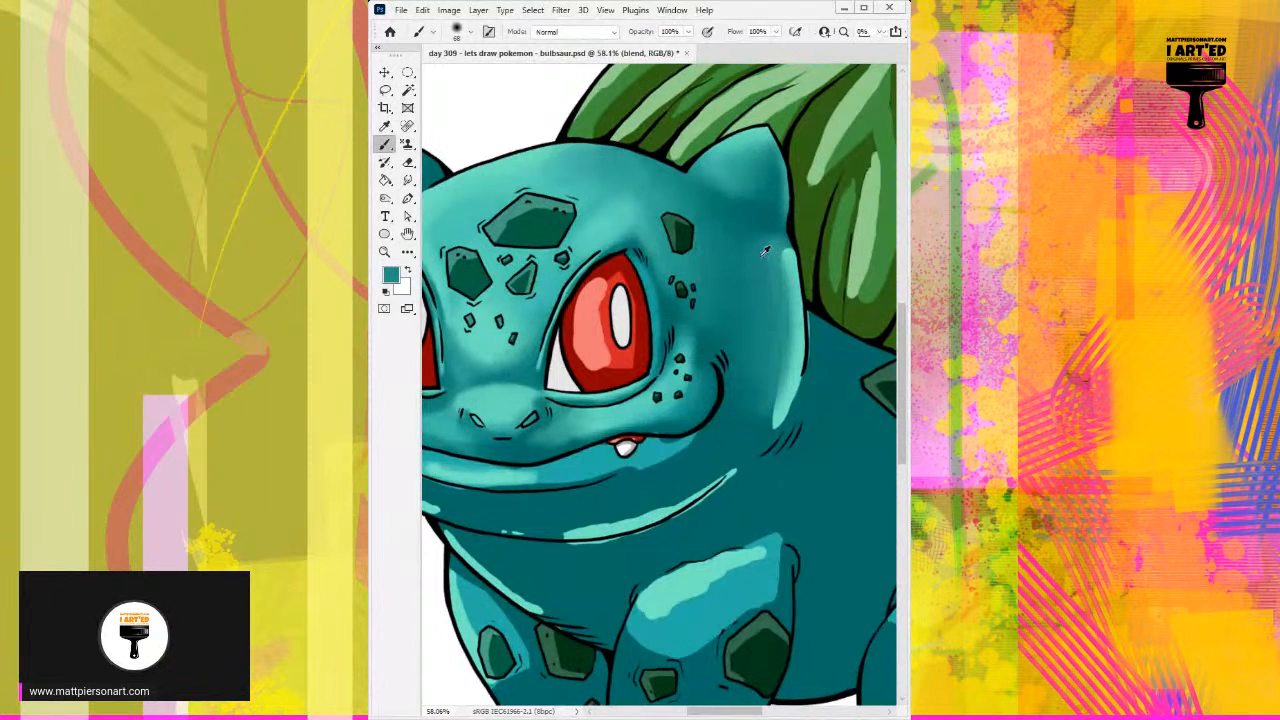
mouse_move(734, 198)
mouse_down()
mouse_move(757, 230)
mouse_move(702, 194)
mouse_move(739, 244)
mouse_move(724, 232)
mouse_move(737, 291)
mouse_up()
alt+click(735, 237)
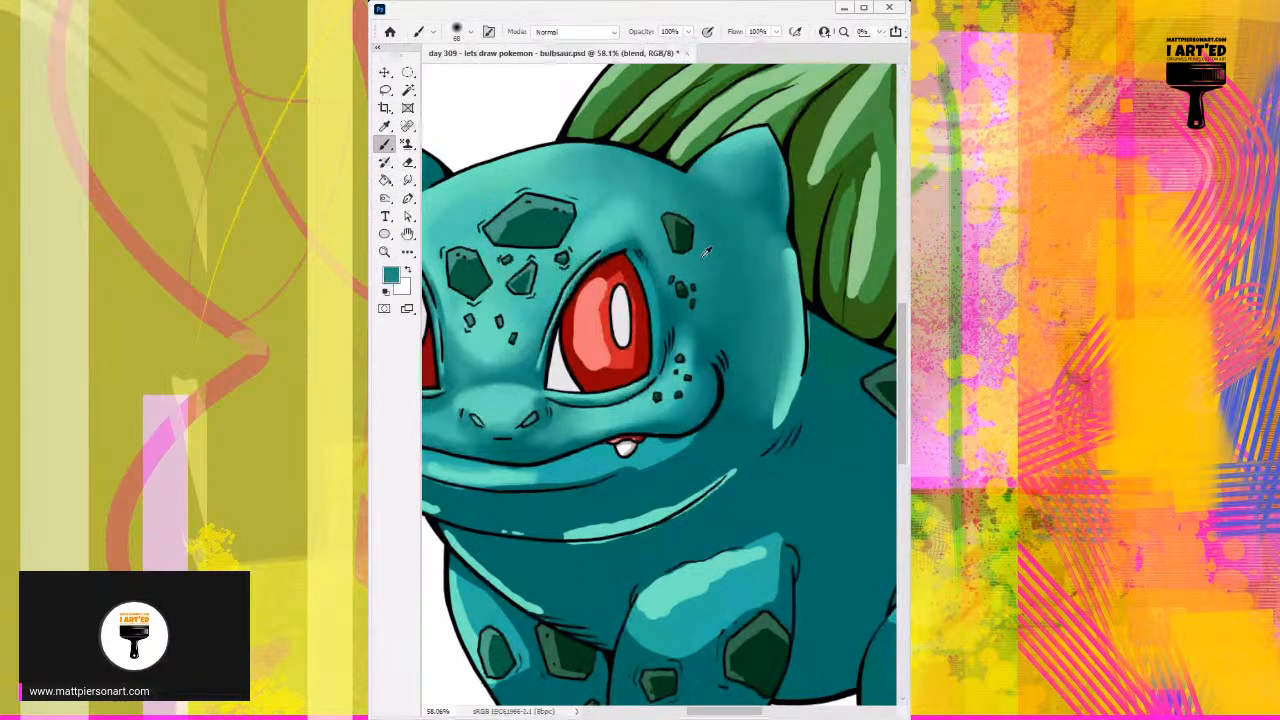
Step: Blend teal tones above the right eye and over the spotted cheek beside it
alt+click(618, 238)
drag(609, 243, 627, 243)
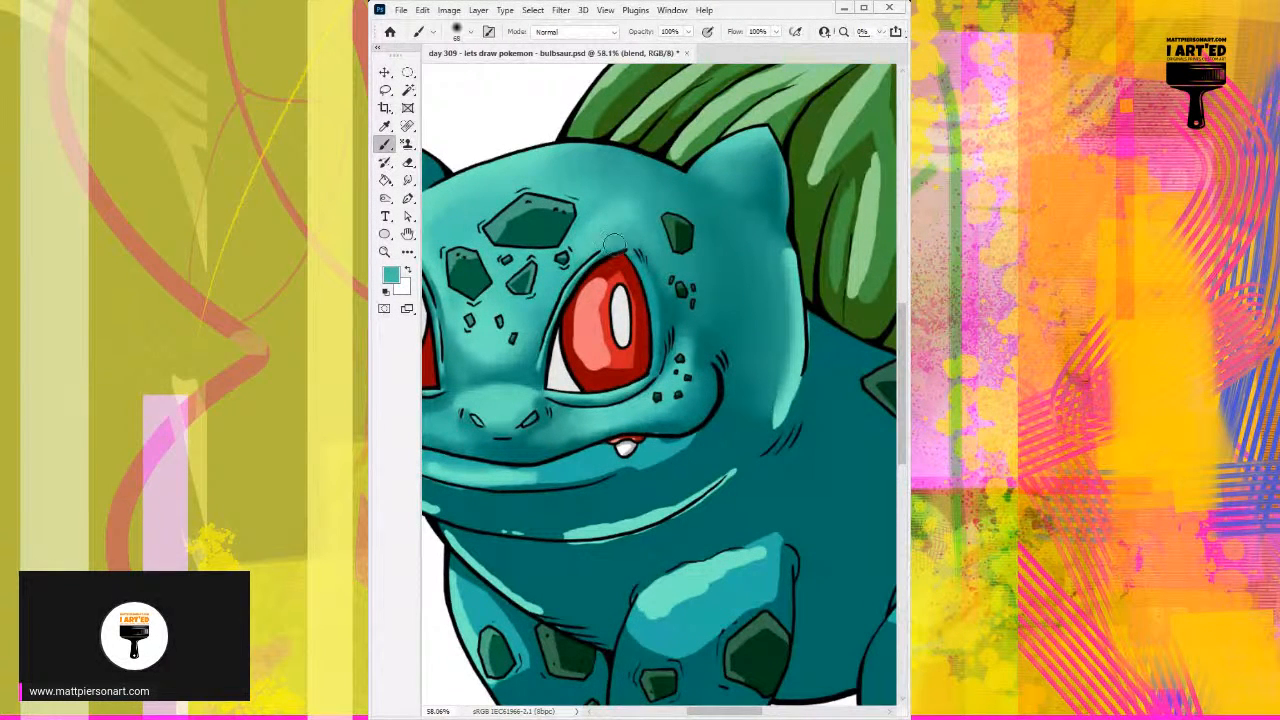
alt+click(672, 305)
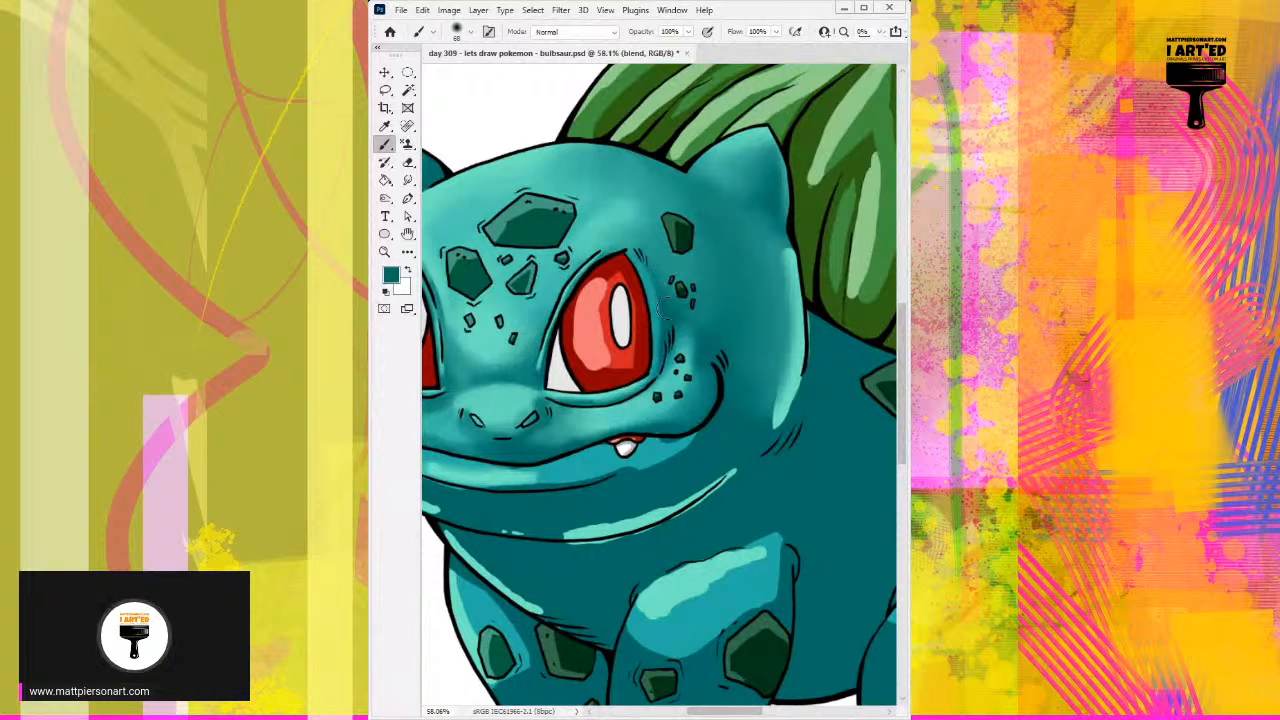
mouse_move(681, 335)
mouse_down()
mouse_move(695, 356)
mouse_move(680, 403)
mouse_up()
alt+click(688, 346)
alt+click(690, 346)
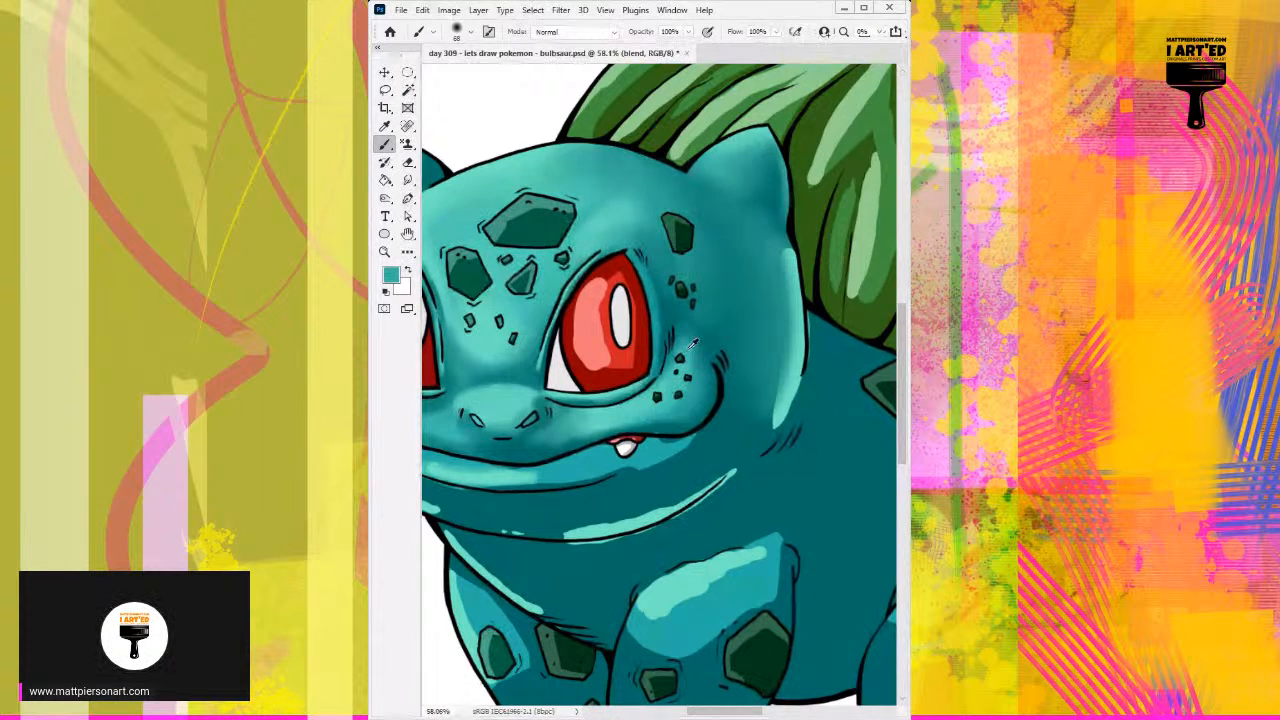
drag(688, 344, 676, 365)
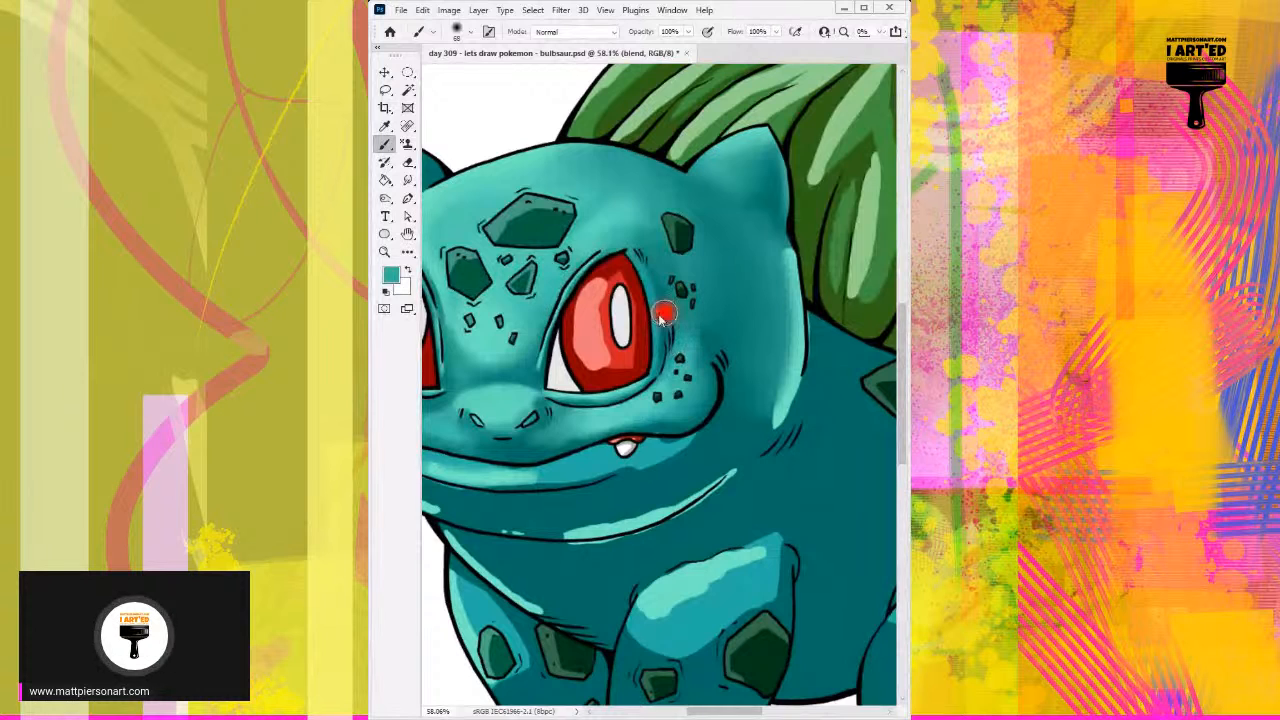
Step: Widen and feather the side-of-head highlight with sampled light and mid teals at 90 px
alt+click(793, 381)
drag(775, 337, 786, 343)
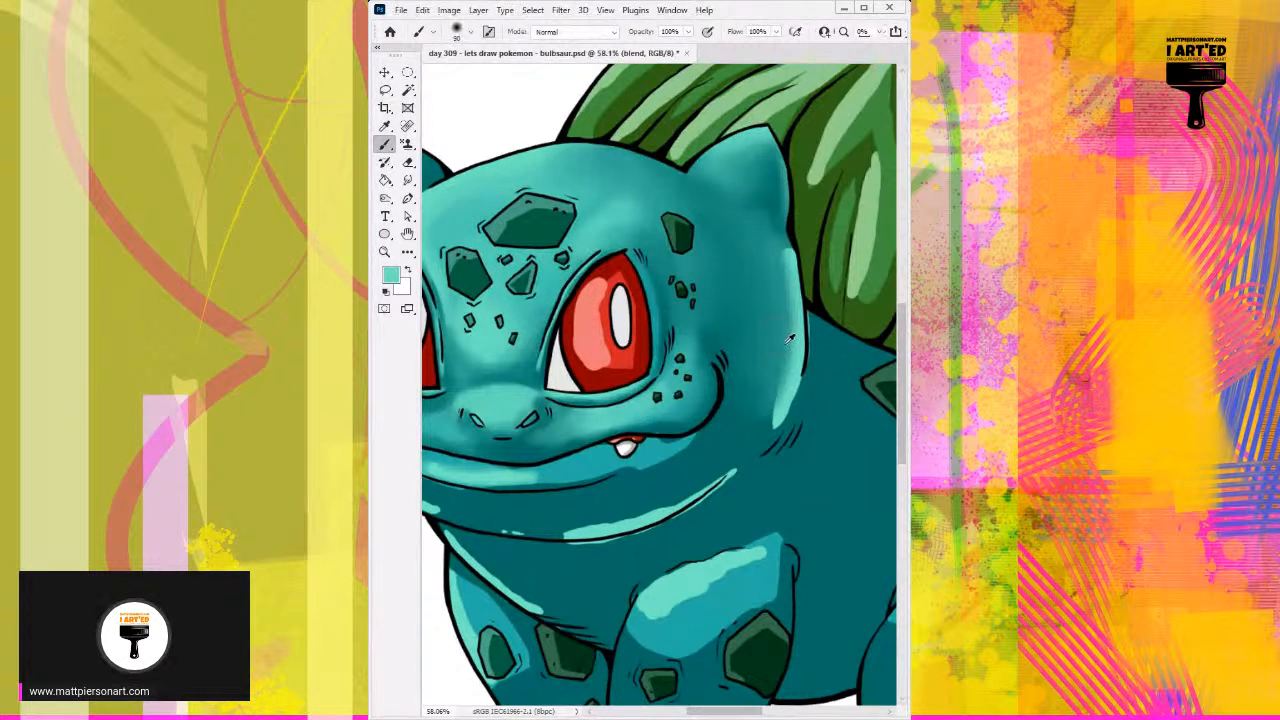
mouse_move(790, 255)
mouse_down()
mouse_move(790, 310)
mouse_move(763, 390)
mouse_move(779, 350)
mouse_up()
alt+click(762, 392)
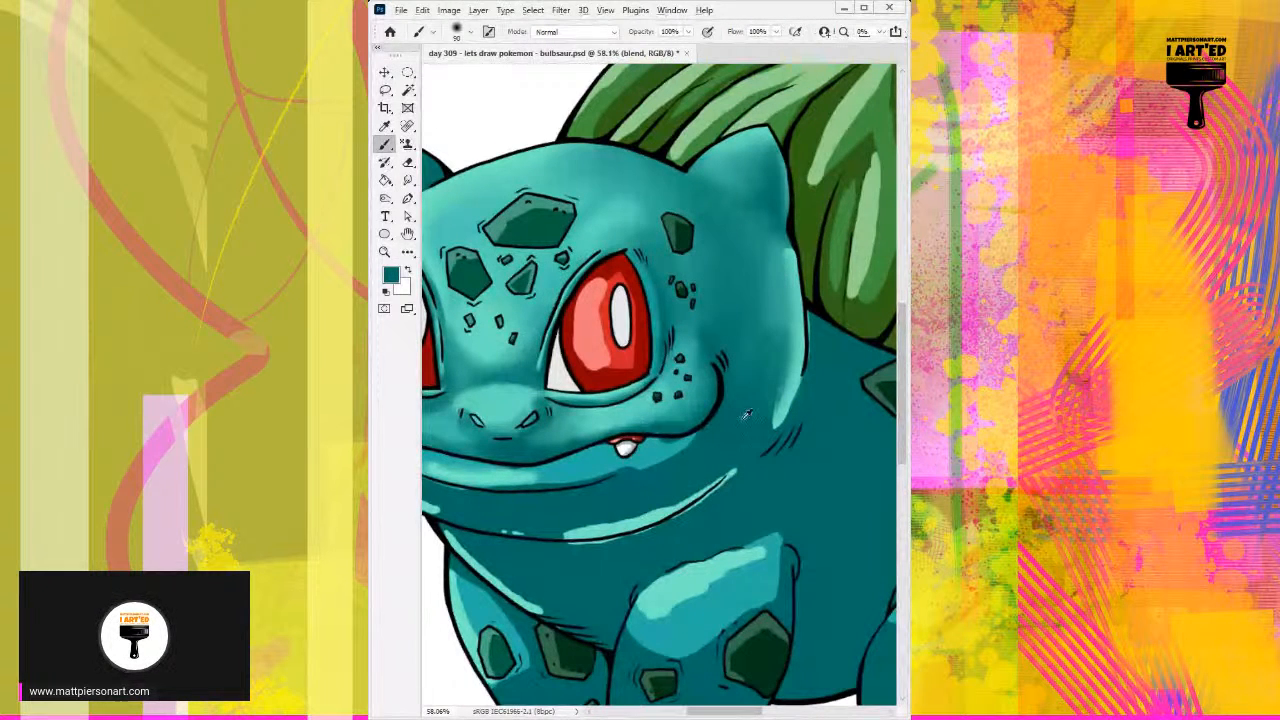
alt+click(773, 287)
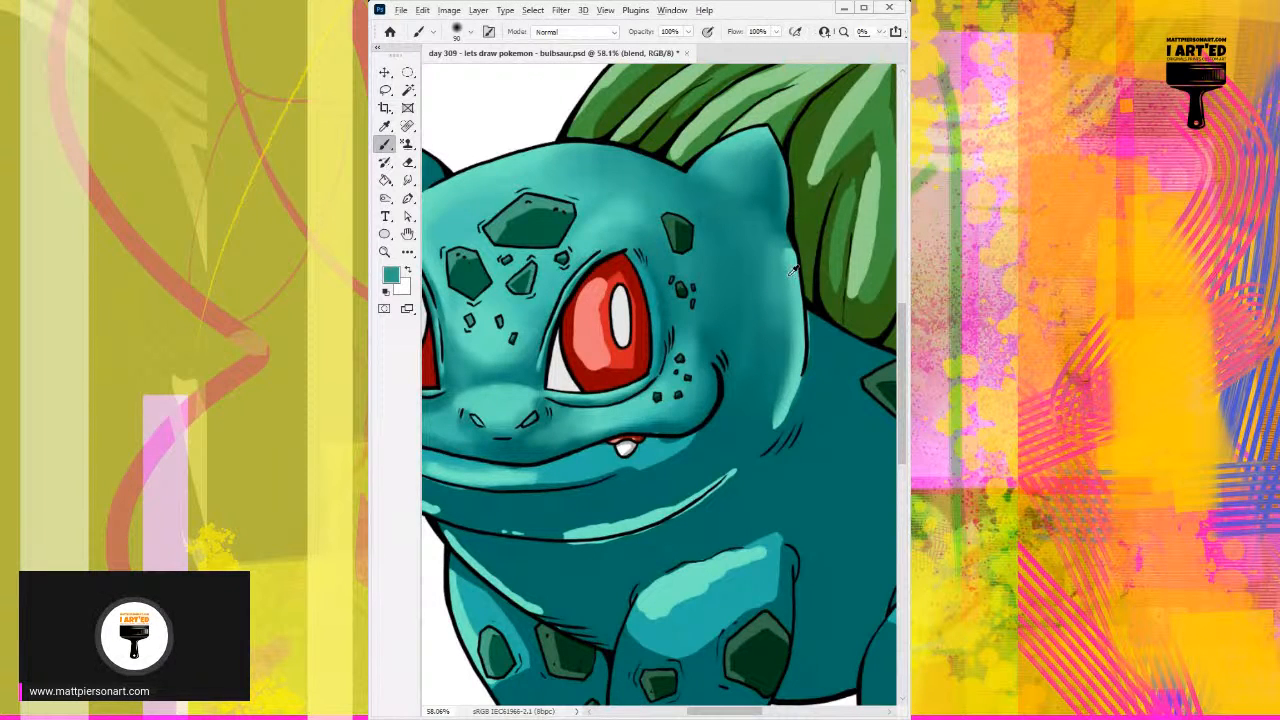
alt+click(757, 292)
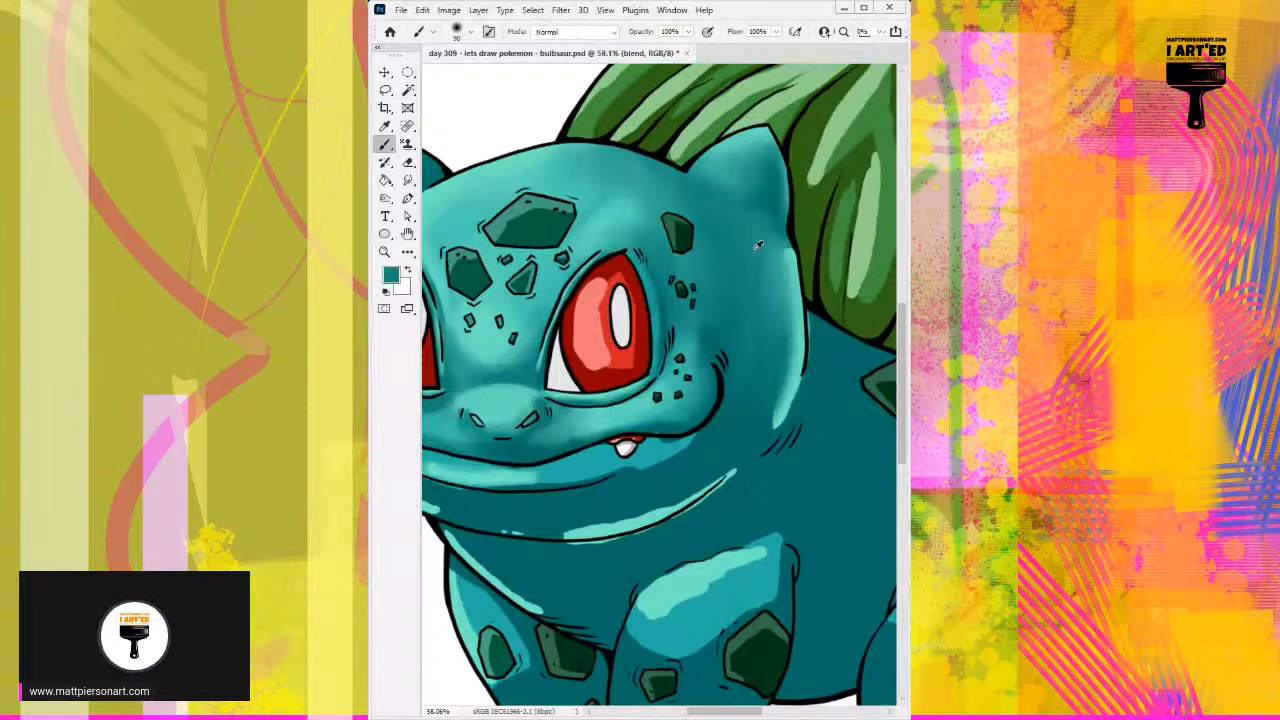
Step: Shade the outer edge of the right ear with darker teal and blend it into the highlight below
alt+click(765, 187)
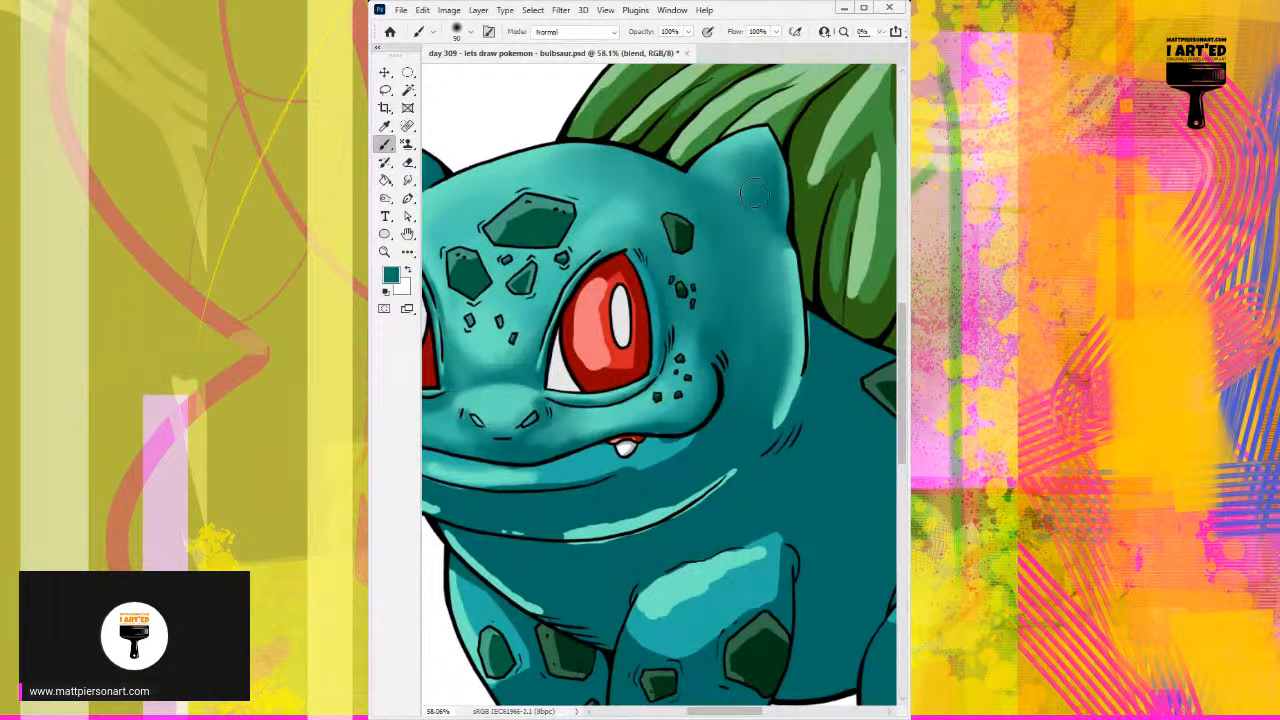
alt+click(770, 172)
mouse_move(776, 172)
mouse_down()
mouse_move(776, 230)
mouse_move(774, 156)
mouse_move(782, 300)
mouse_up()
alt+click(770, 245)
mouse_move(780, 256)
mouse_down()
mouse_move(782, 342)
mouse_move(784, 290)
mouse_up()
drag(771, 338, 748, 349)
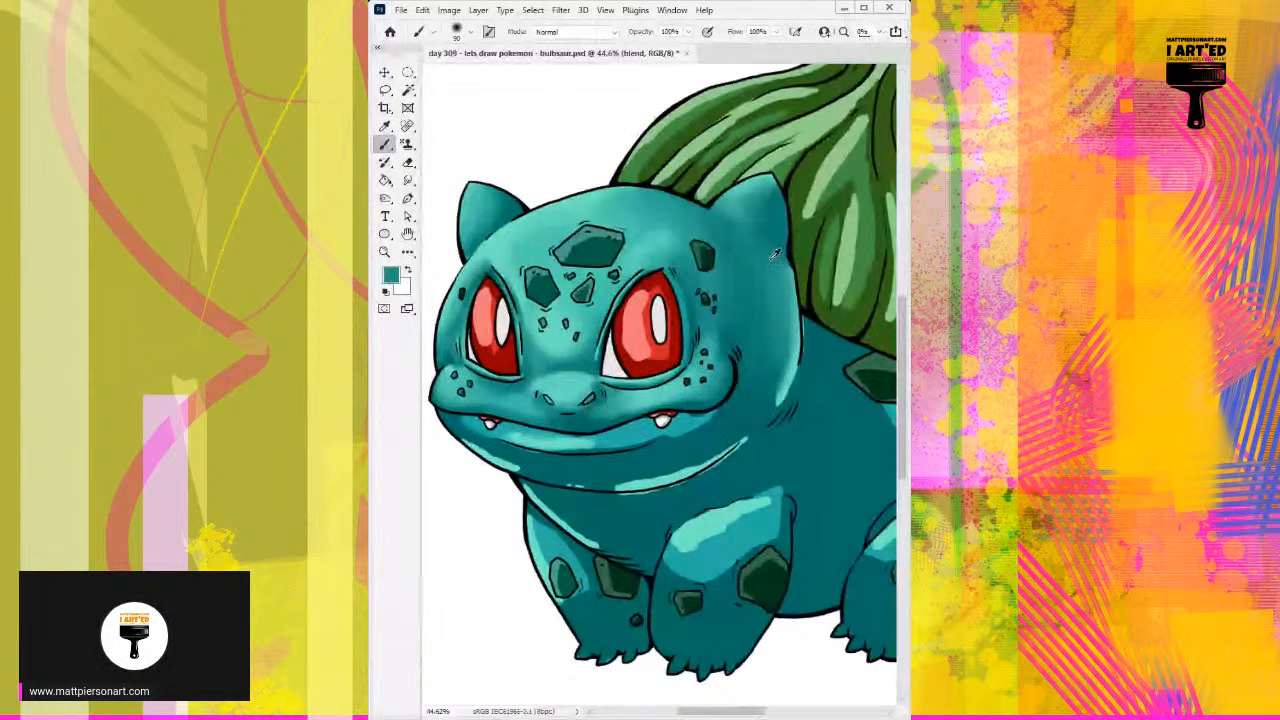
Step: Feather the lower end of the side-of-head highlight into the back of the jaw and cheek
drag(780, 283, 786, 318)
alt+click(790, 366)
mouse_move(790, 367)
mouse_down()
mouse_move(783, 393)
mouse_move(756, 407)
mouse_up()
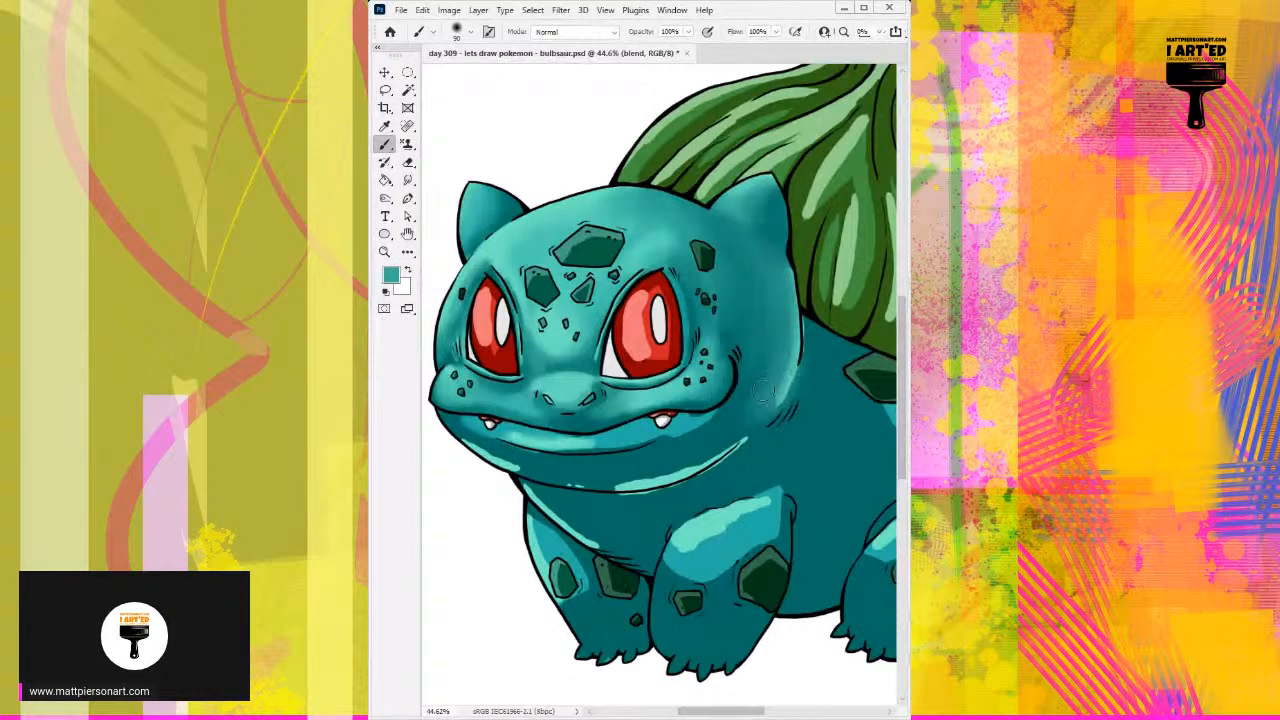
alt+click(766, 354)
mouse_move(767, 351)
mouse_down()
mouse_move(745, 399)
mouse_move(781, 319)
mouse_move(715, 382)
mouse_move(672, 394)
mouse_move(712, 367)
mouse_up()
Step: Refine the cheek shading around the mouth corner and right eye's outer rim, using 22 px for the rim and 75 px for the cheek
alt+click(745, 397)
alt+click(714, 382)
alt+click(707, 342)
alt+click(686, 314)
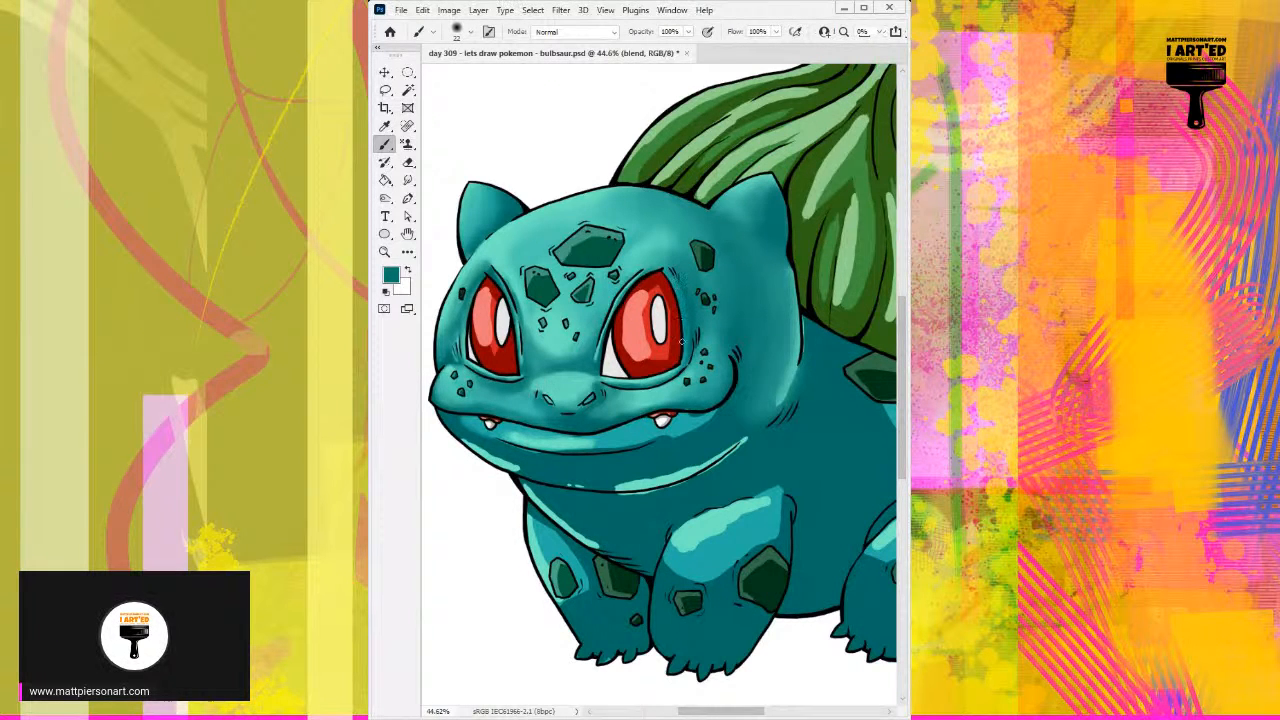
alt+click(675, 272)
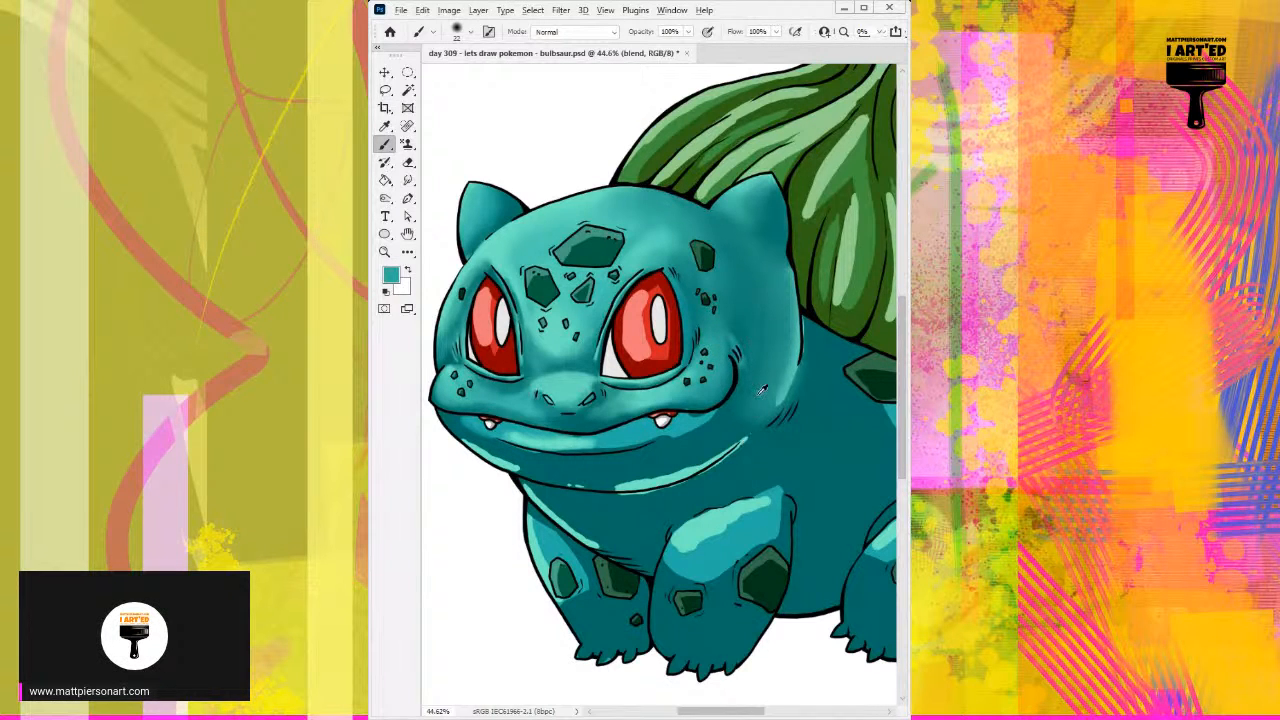
alt+click(735, 335)
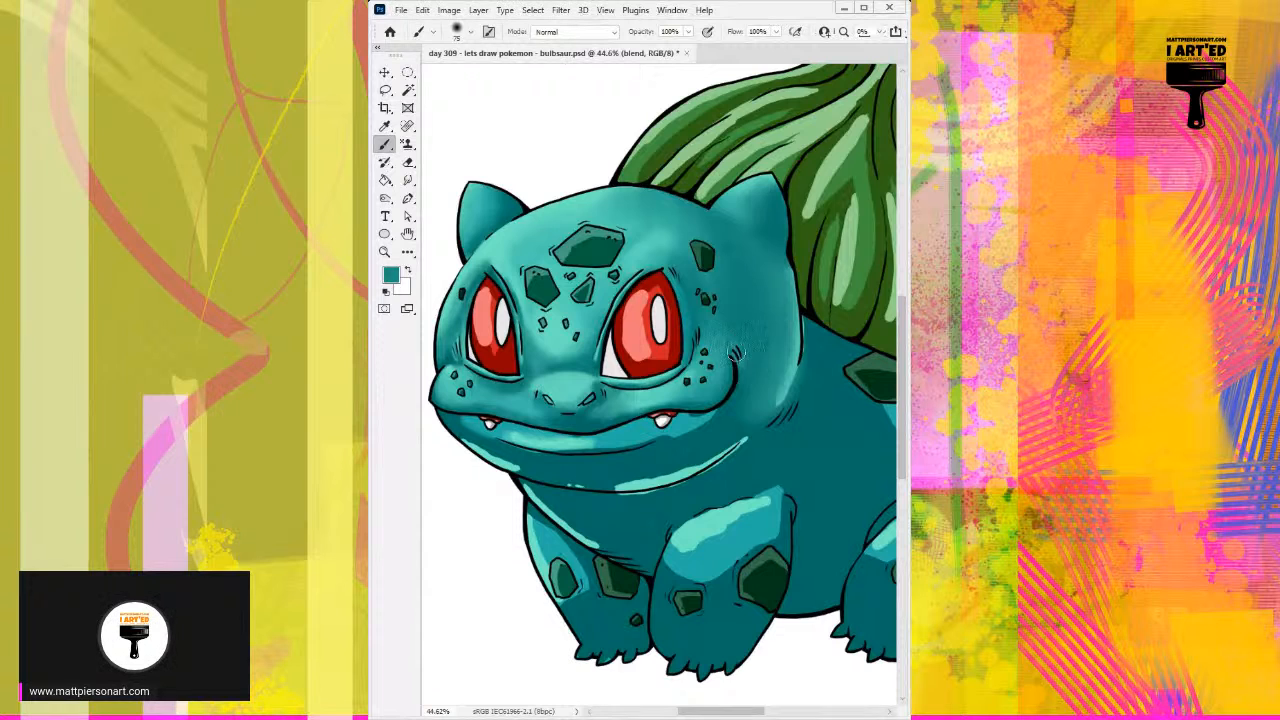
alt+click(719, 431)
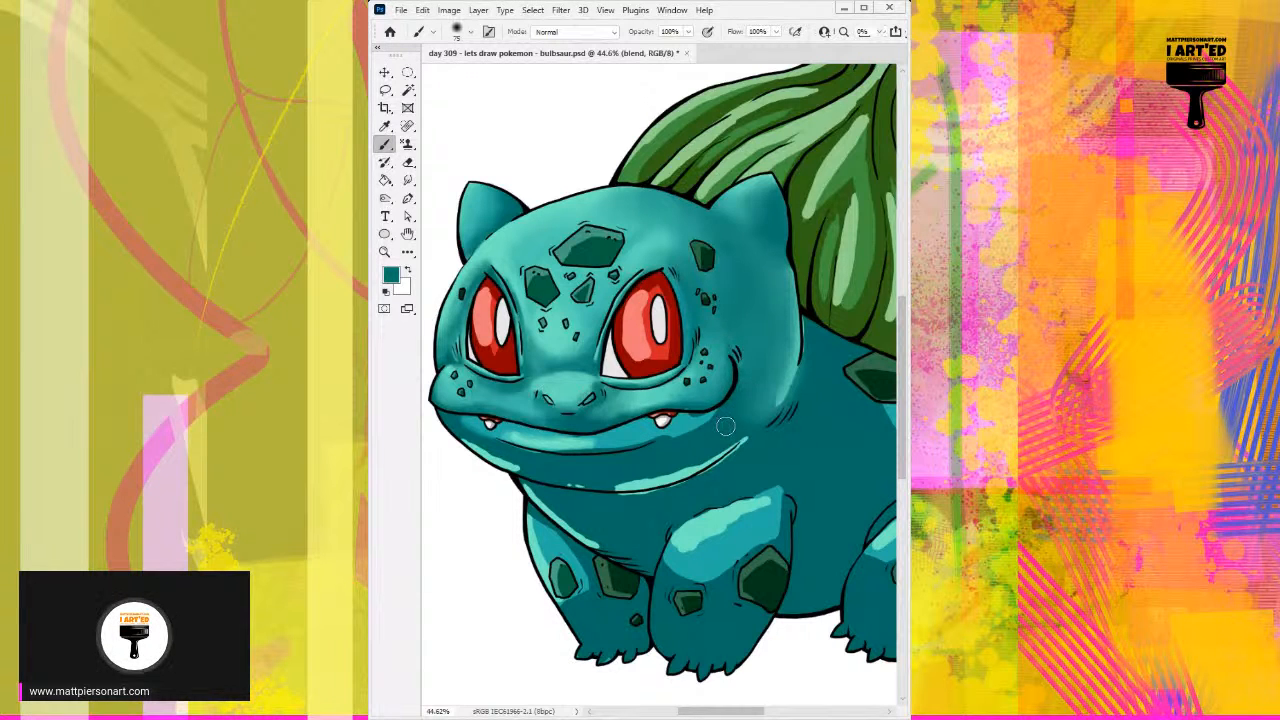
Step: Smooth the shading from the side of the head down to the back of the jaw with sampled teals, and touch up the right ear
alt+click(788, 368)
drag(786, 364, 763, 405)
alt+click(781, 350)
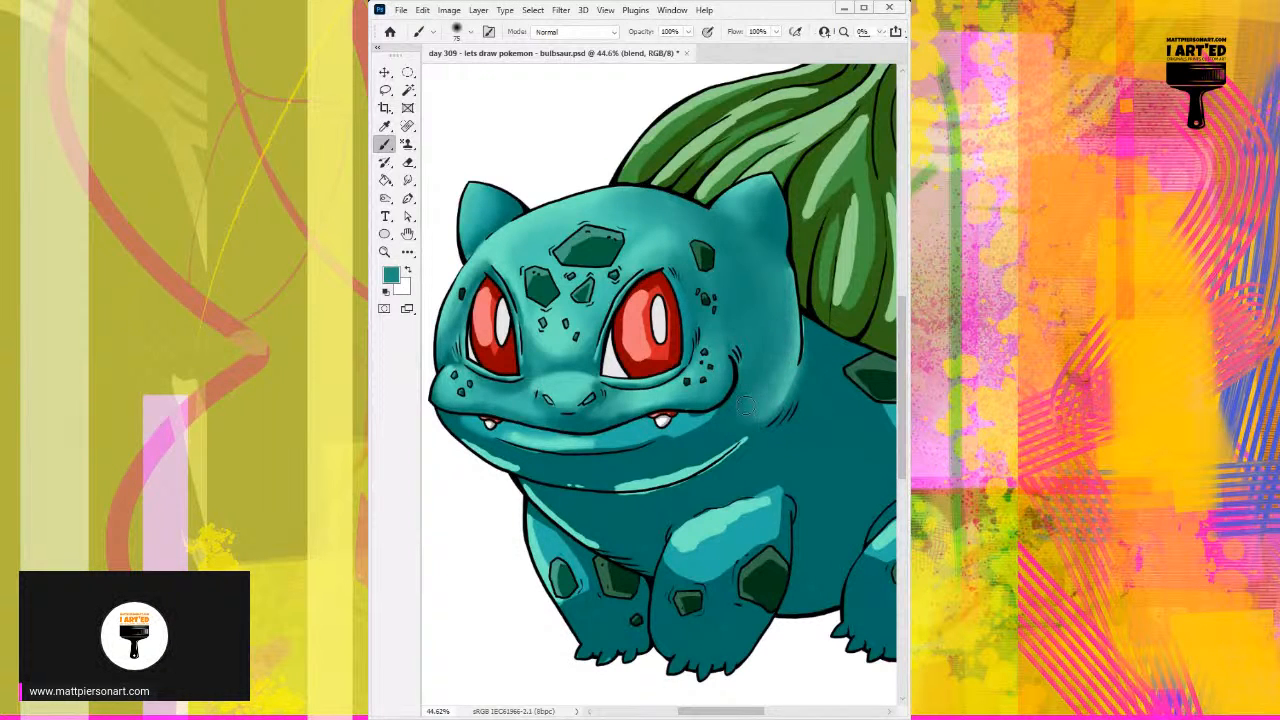
alt+click(758, 352)
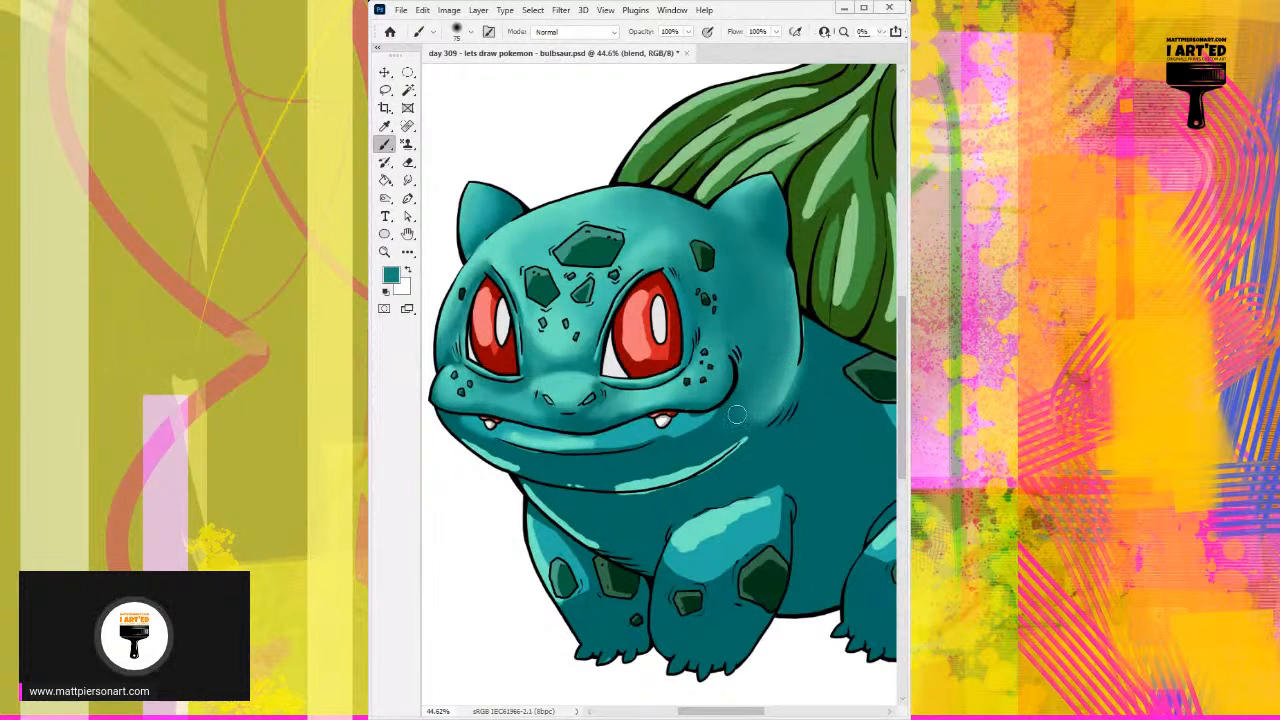
alt+click(792, 382)
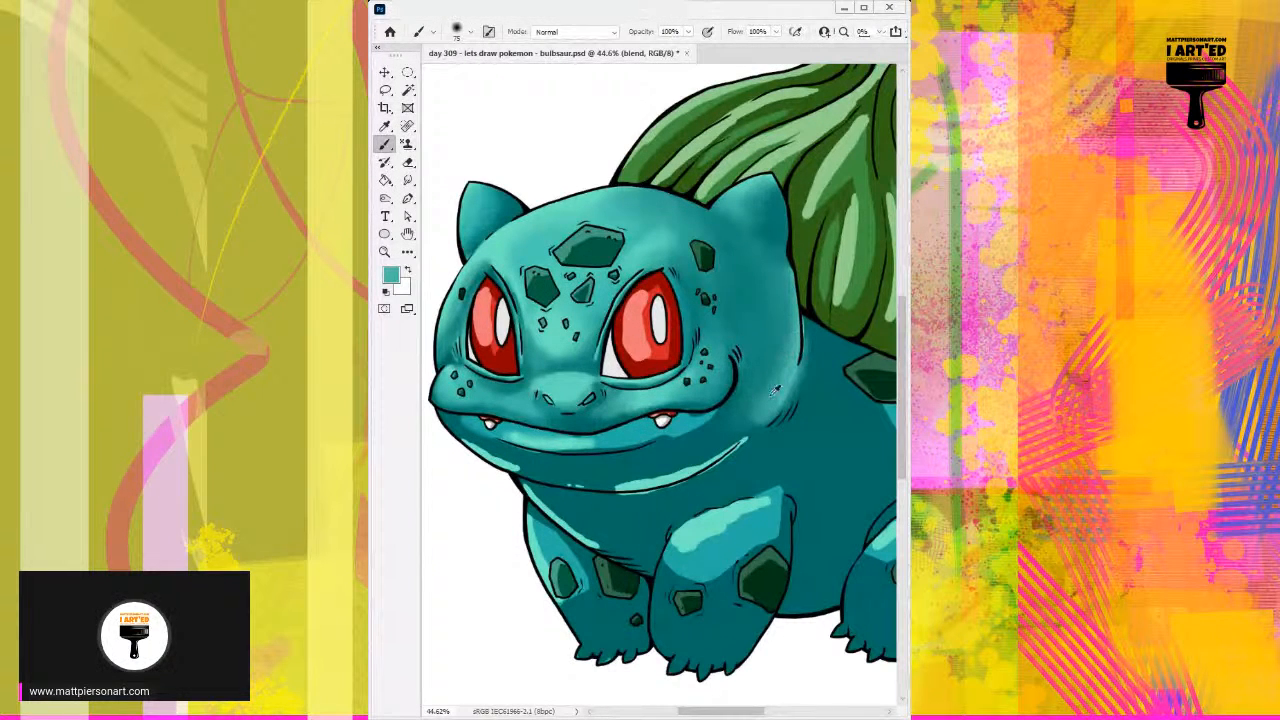
alt+click(818, 362)
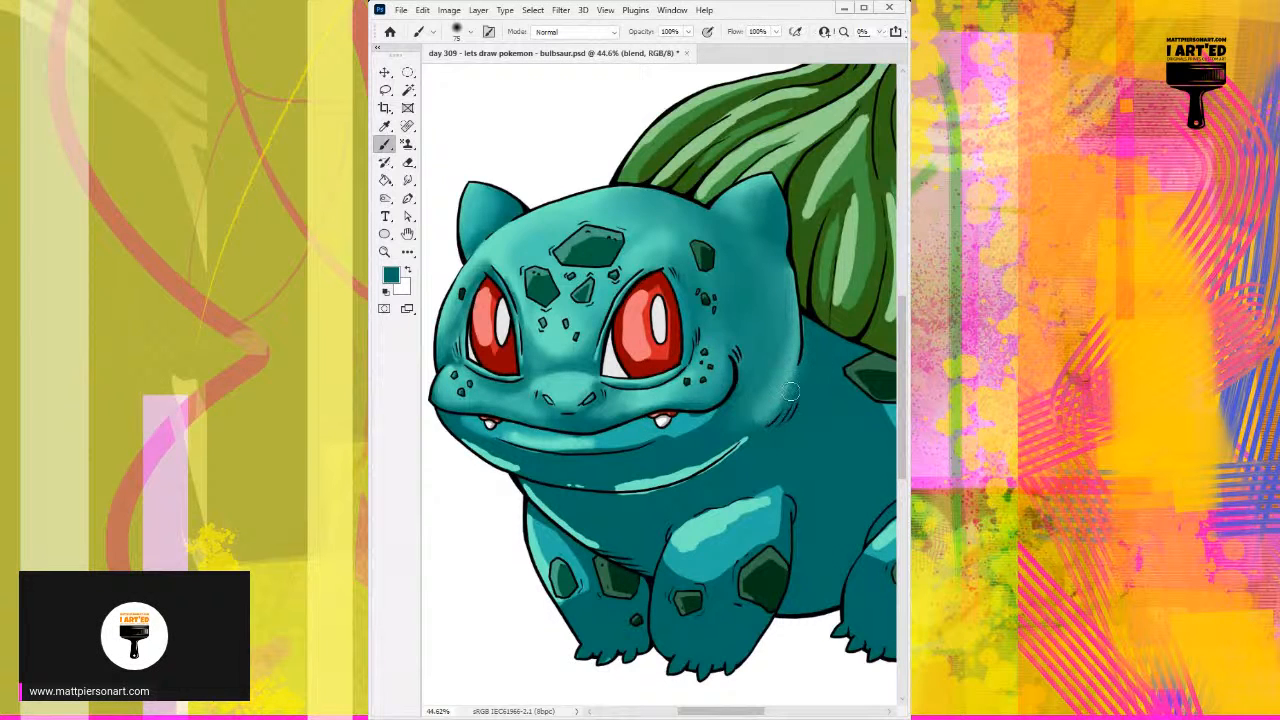
alt+click(772, 362)
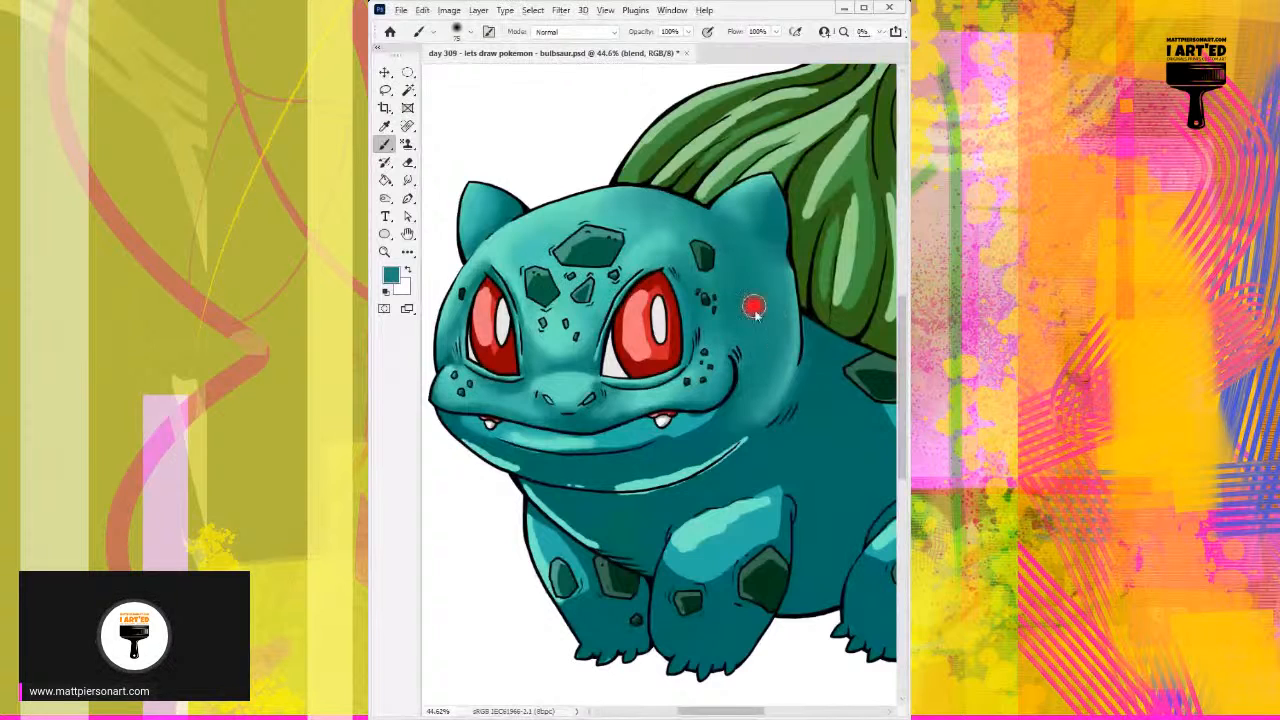
alt+click(768, 228)
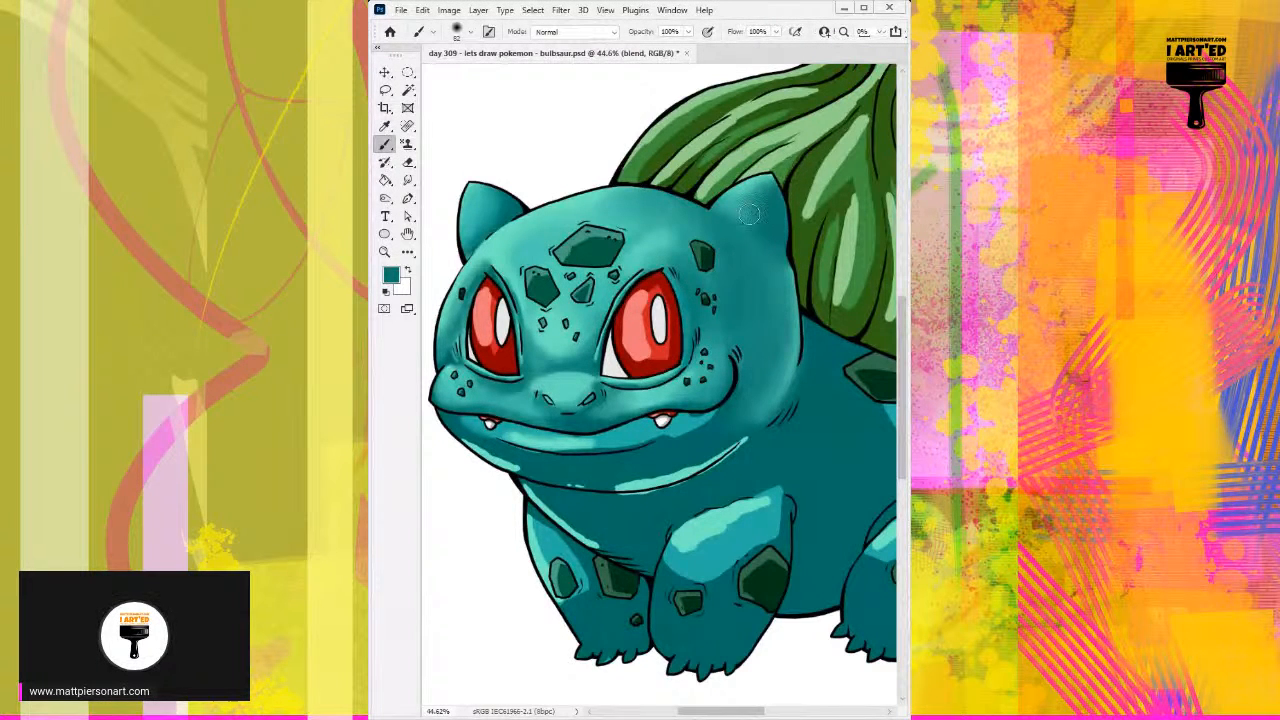
Step: Try shifting the blend layer and a copy of it out of alignment with the line art, and undo the moves
scroll(700, 295, up, 3)
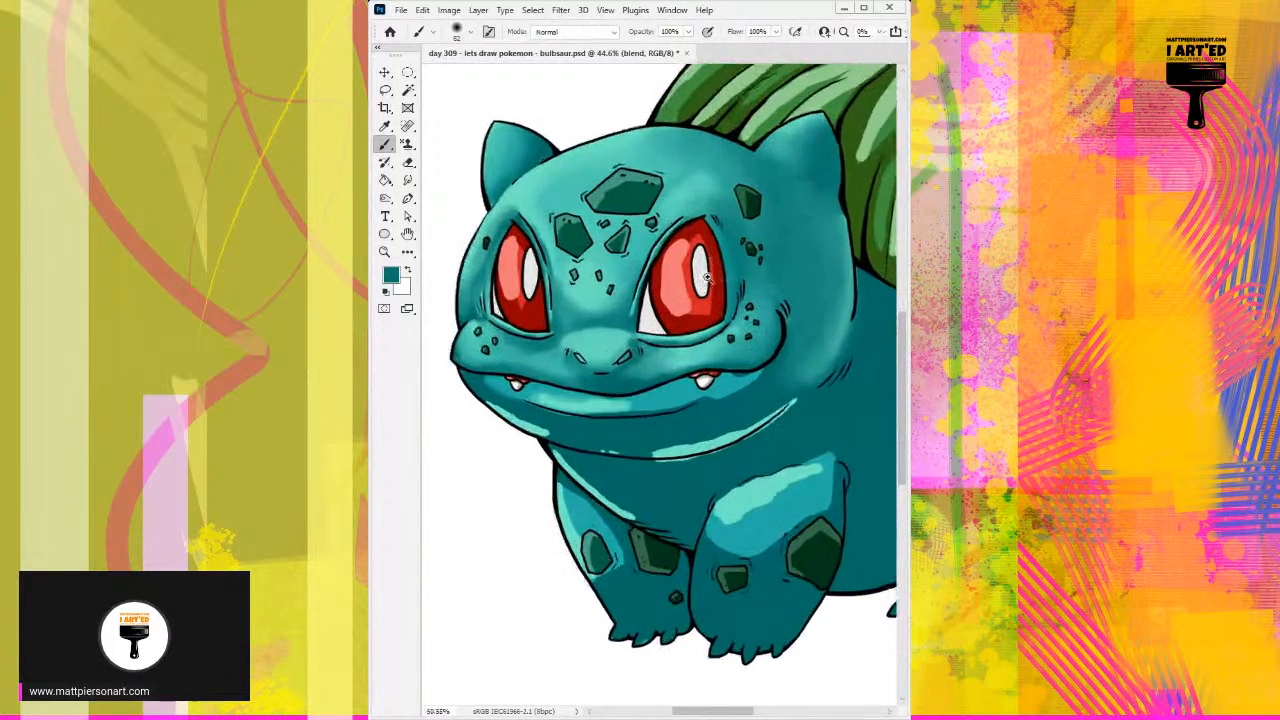
scroll(705, 280, up, 4)
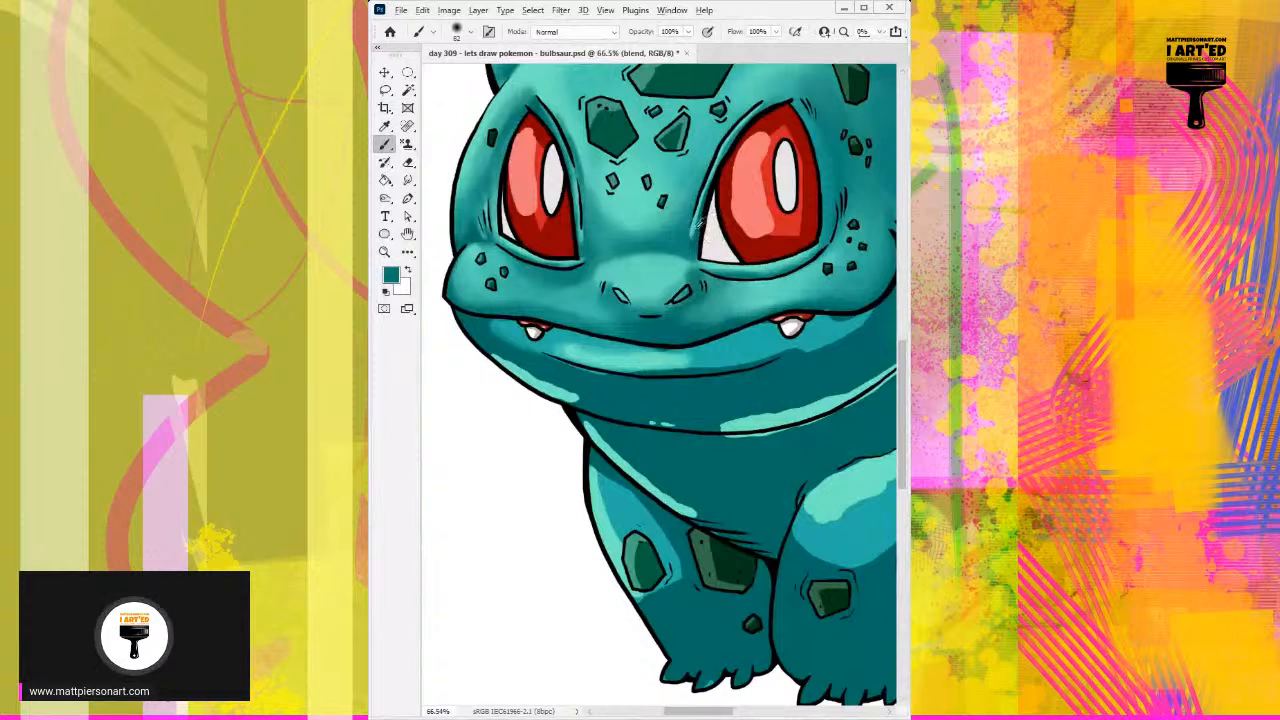
key(ctrl+z)
key(ctrl+z)
key(ctrl+z)
key(ctrl+z)
key(ctrl+z)
key(ctrl+z)
key(ctrl+z)
key(ctrl+z)
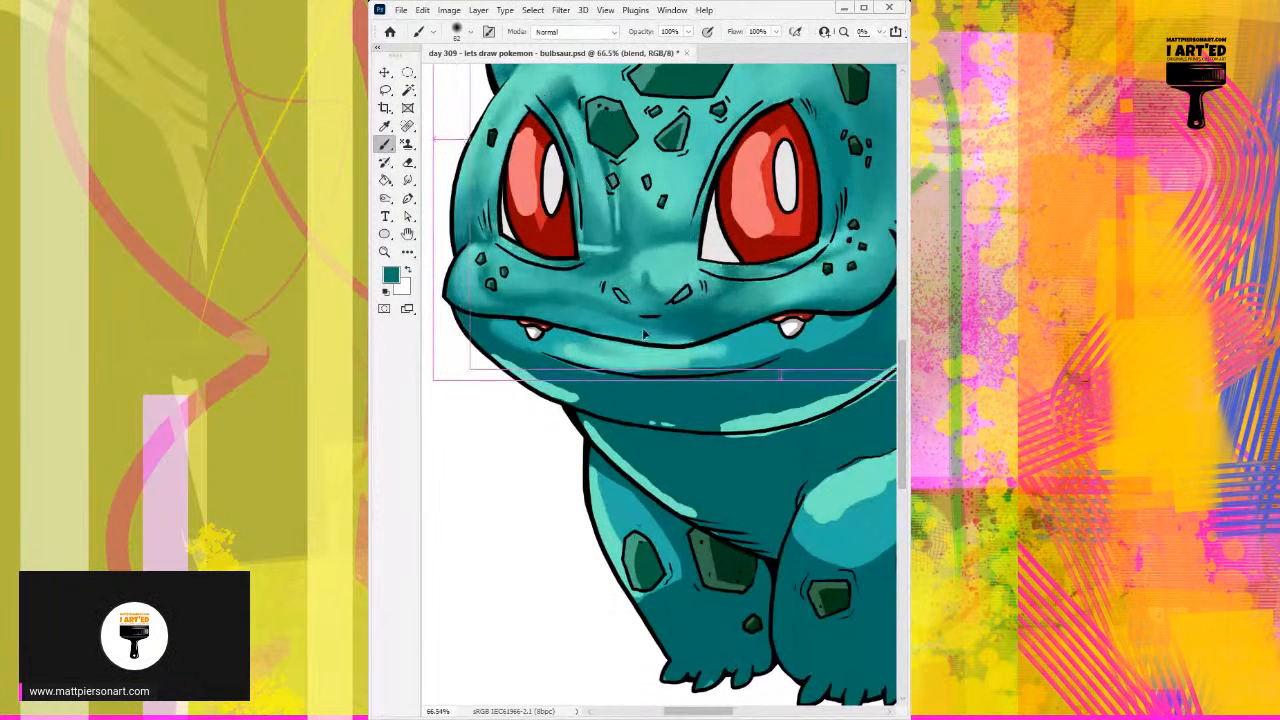
key(ctrl+z)
key(ctrl+z)
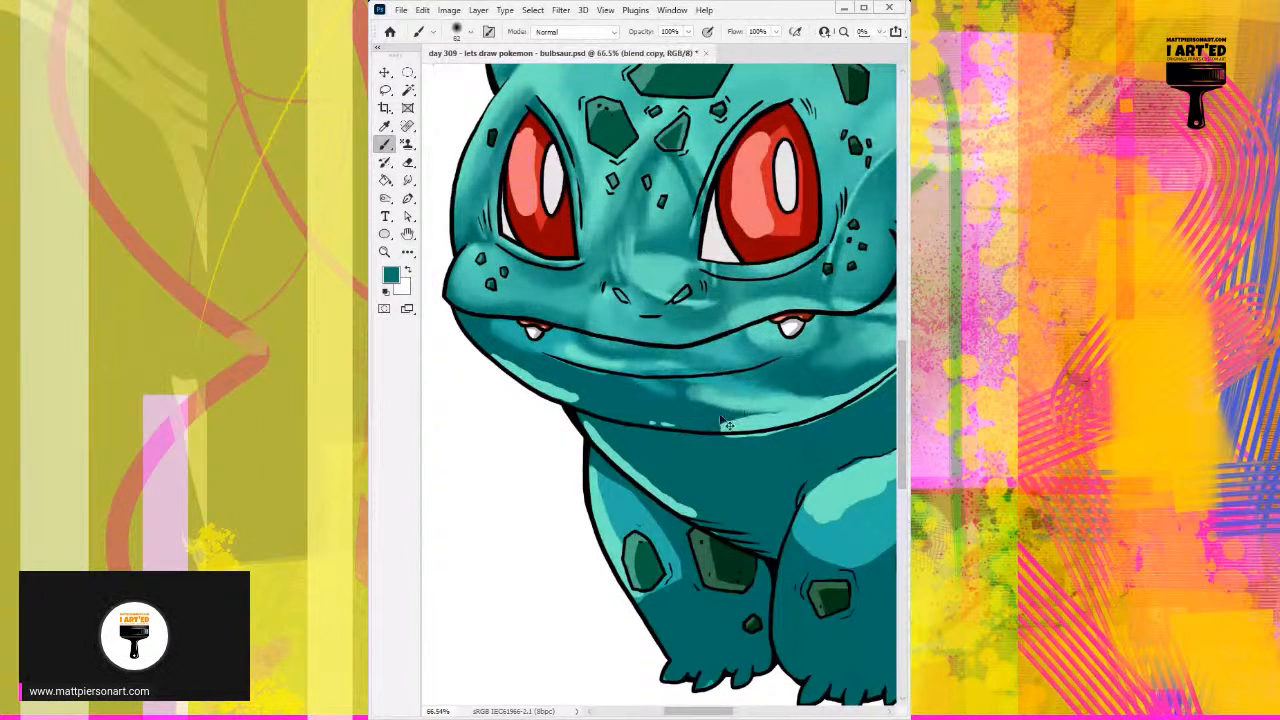
Step: Extend the lower lip highlight with sampled light teal and soften its upper edge with mid teals at 44 px
scroll(602, 392, up, 3)
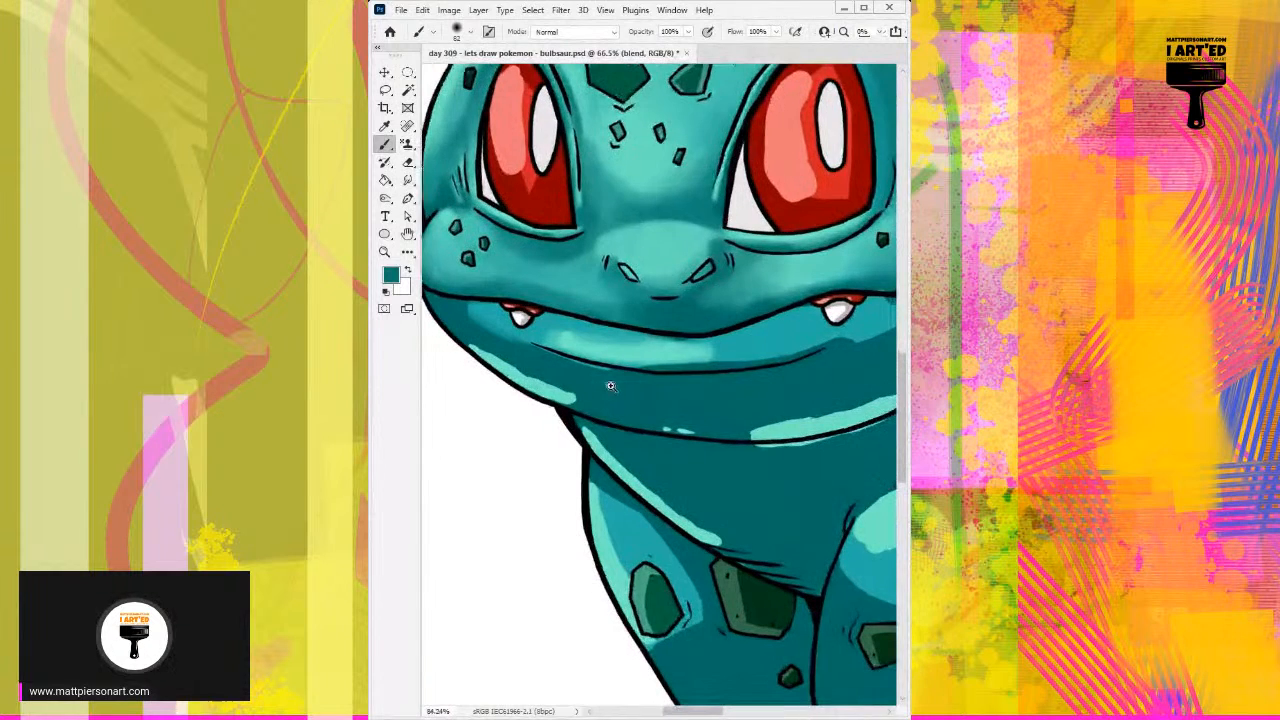
alt+click(585, 340)
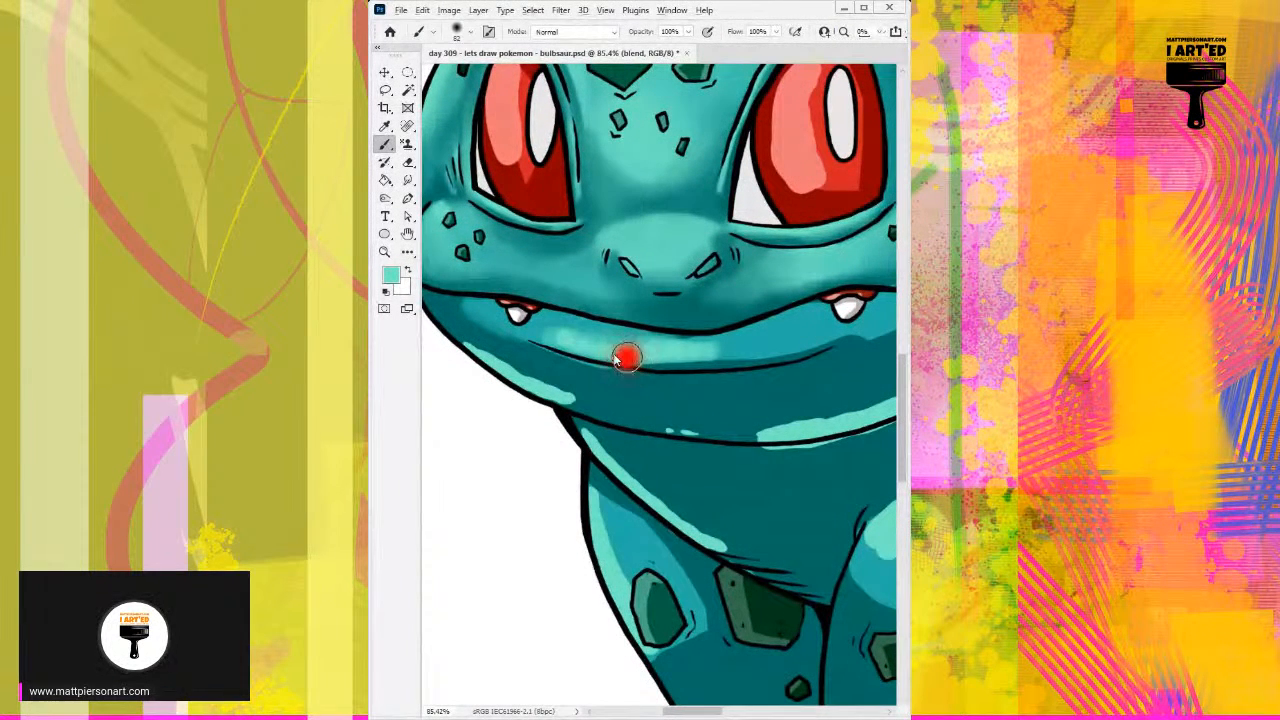
mouse_move(530, 340)
mouse_down()
mouse_move(625, 353)
mouse_move(702, 346)
mouse_up()
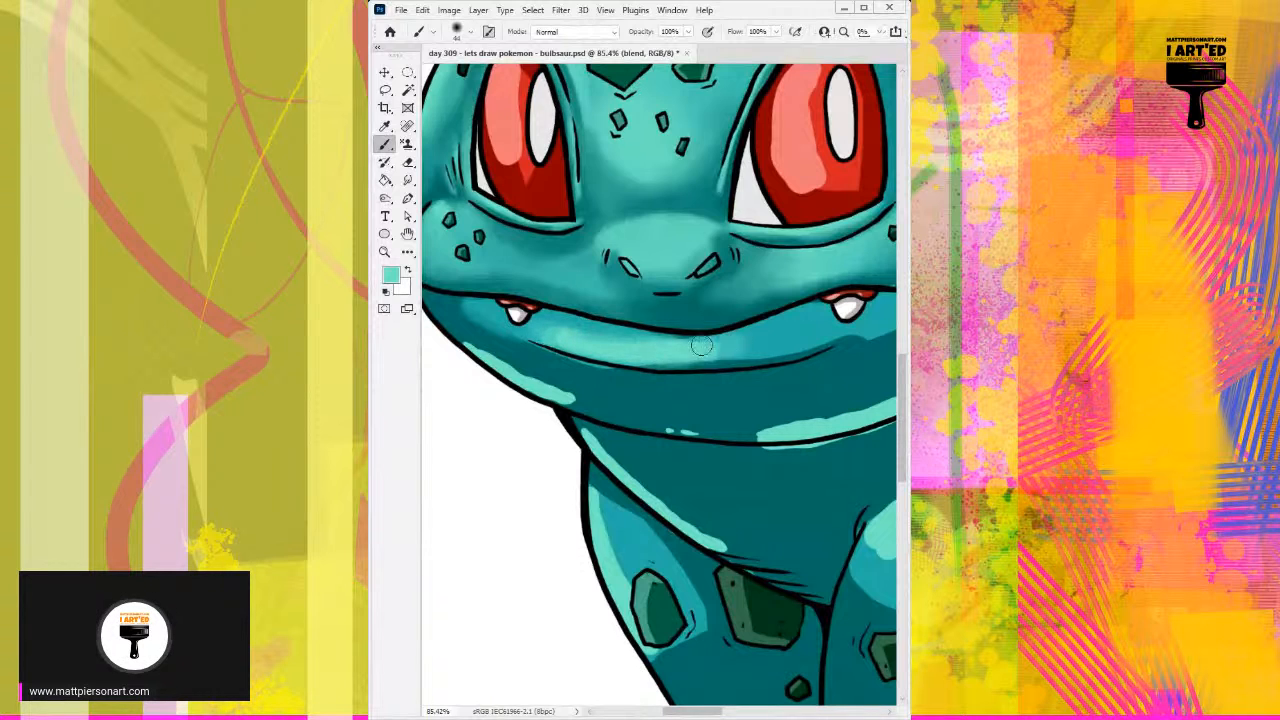
drag(590, 340, 556, 333)
drag(665, 356, 706, 346)
alt+click(628, 323)
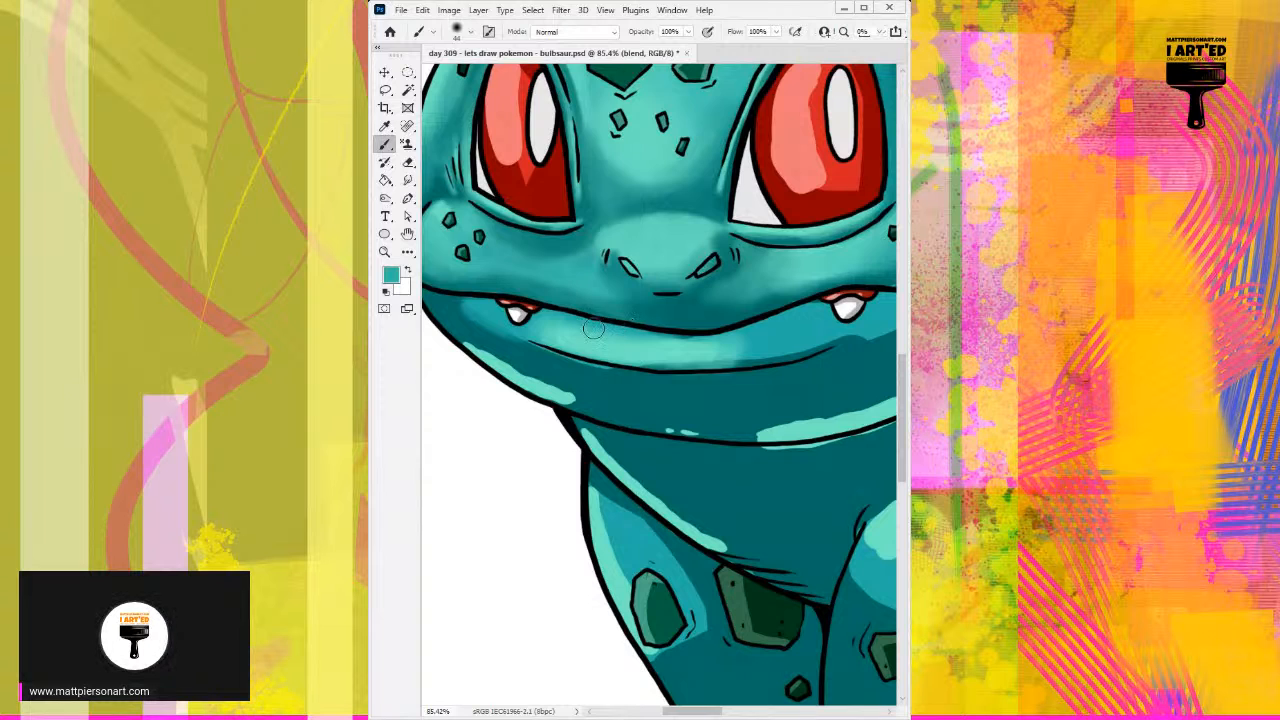
drag(627, 336, 680, 338)
alt+click(659, 312)
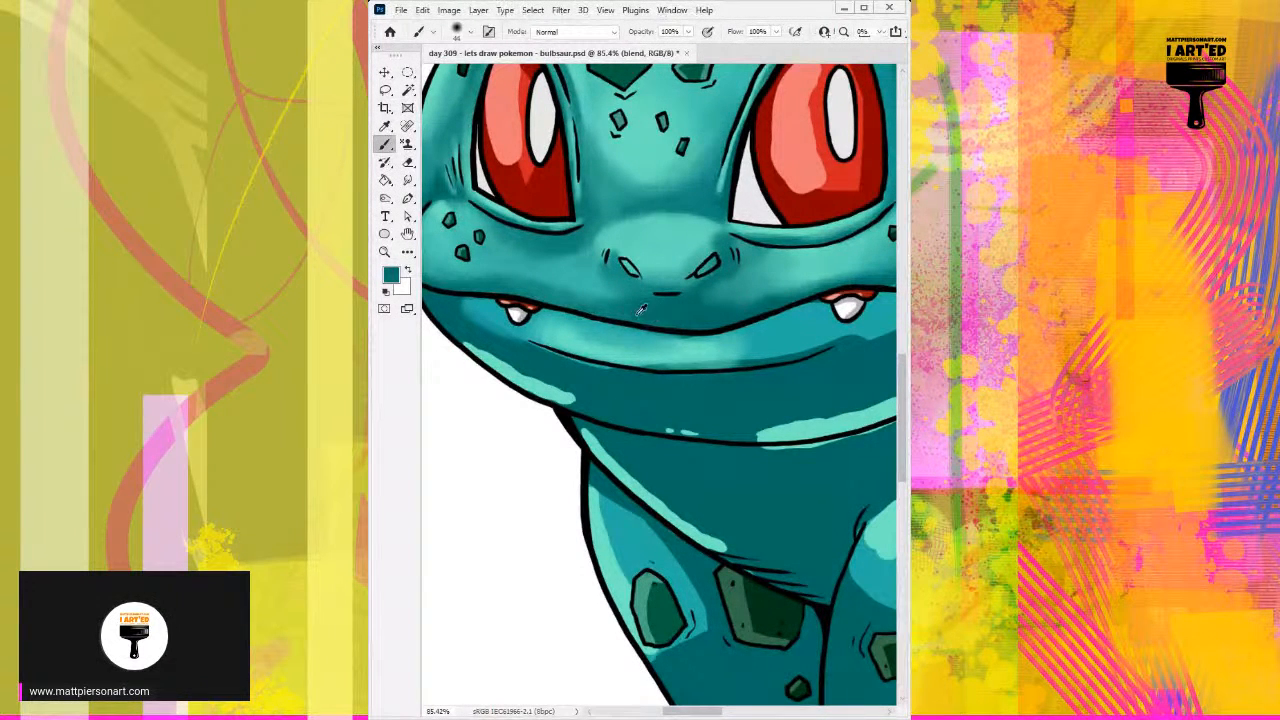
alt+click(669, 337)
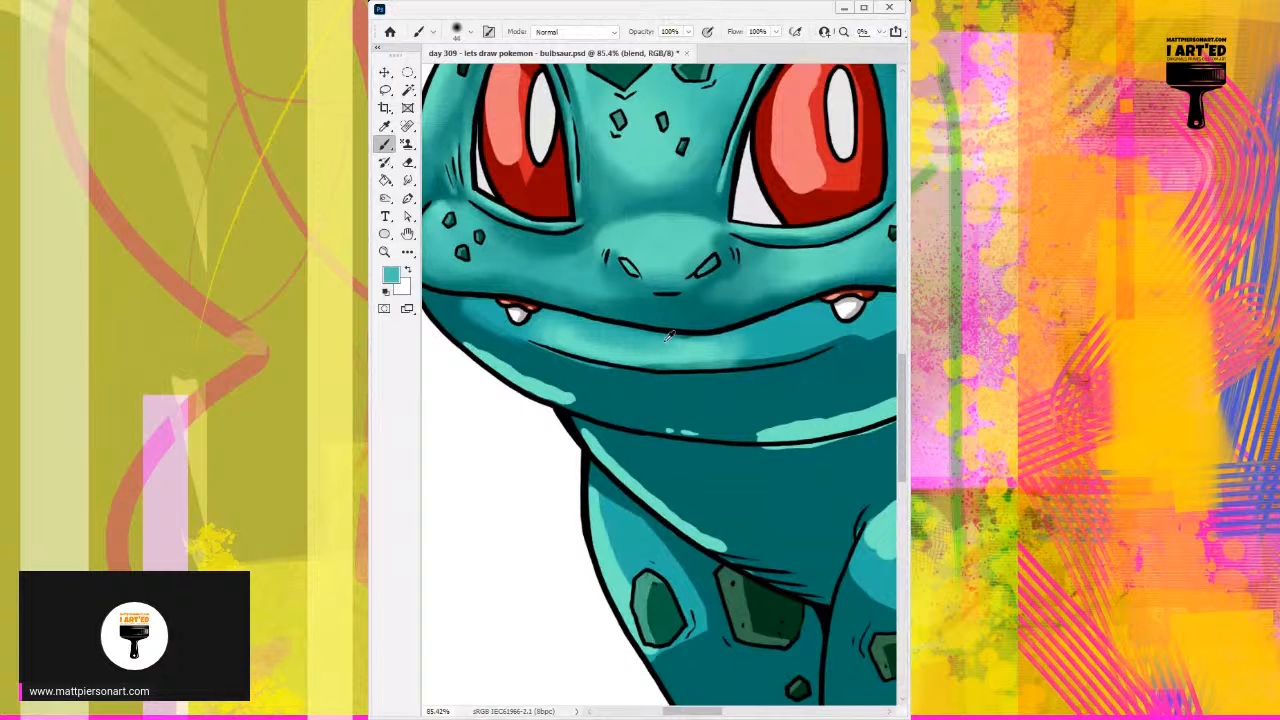
Step: Blend the lower lip highlight's hard right end into the mid teal toward the right fang
alt+click(765, 339)
mouse_move(762, 341)
mouse_down()
mouse_move(719, 353)
mouse_move(782, 329)
mouse_move(706, 353)
mouse_move(671, 345)
mouse_move(724, 348)
mouse_up()
alt+click(657, 342)
alt+click(664, 345)
alt+click(710, 346)
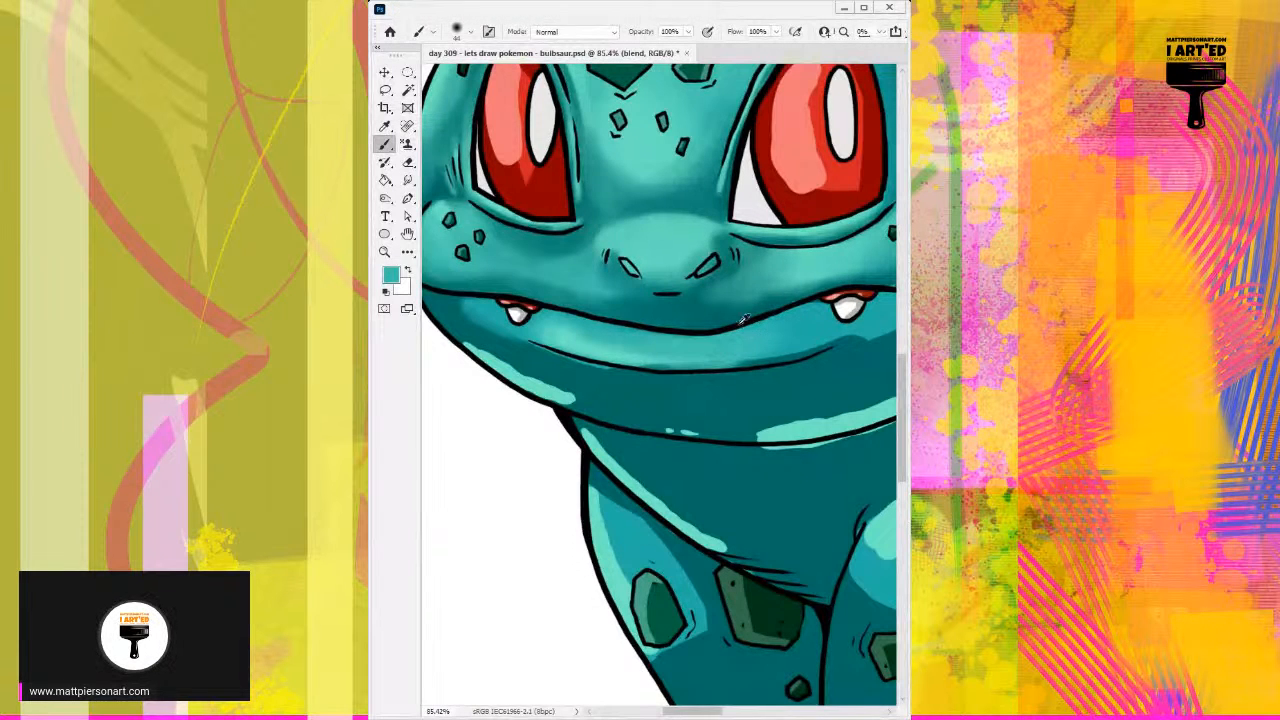
Step: Brighten the middle of the lower lip with light teal and feather it up to the mouth line and toward the right fang
alt+click(598, 349)
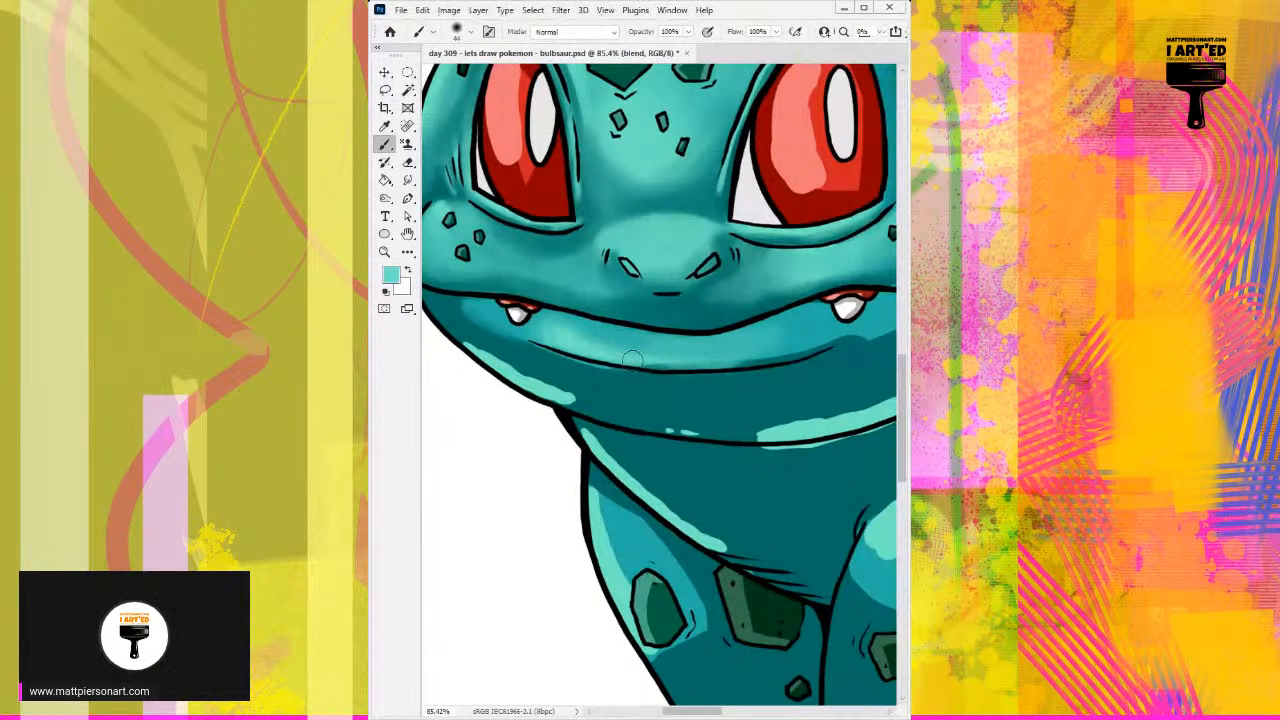
mouse_move(680, 360)
mouse_down()
mouse_move(820, 344)
mouse_move(695, 359)
mouse_move(686, 331)
mouse_up()
alt+click(634, 321)
alt+click(628, 331)
drag(622, 330, 647, 327)
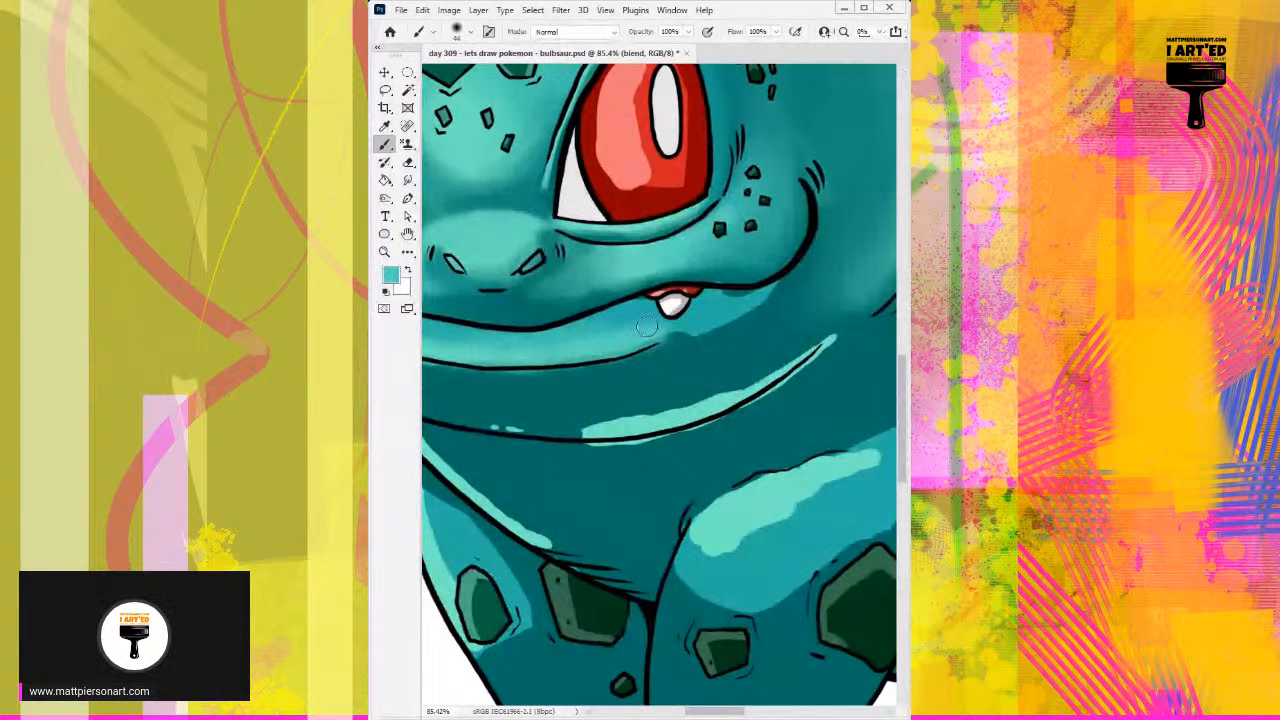
Step: Darken the crease below the right eye and the edges around the nose with sampled dark teal and a small brush
alt+click(616, 292)
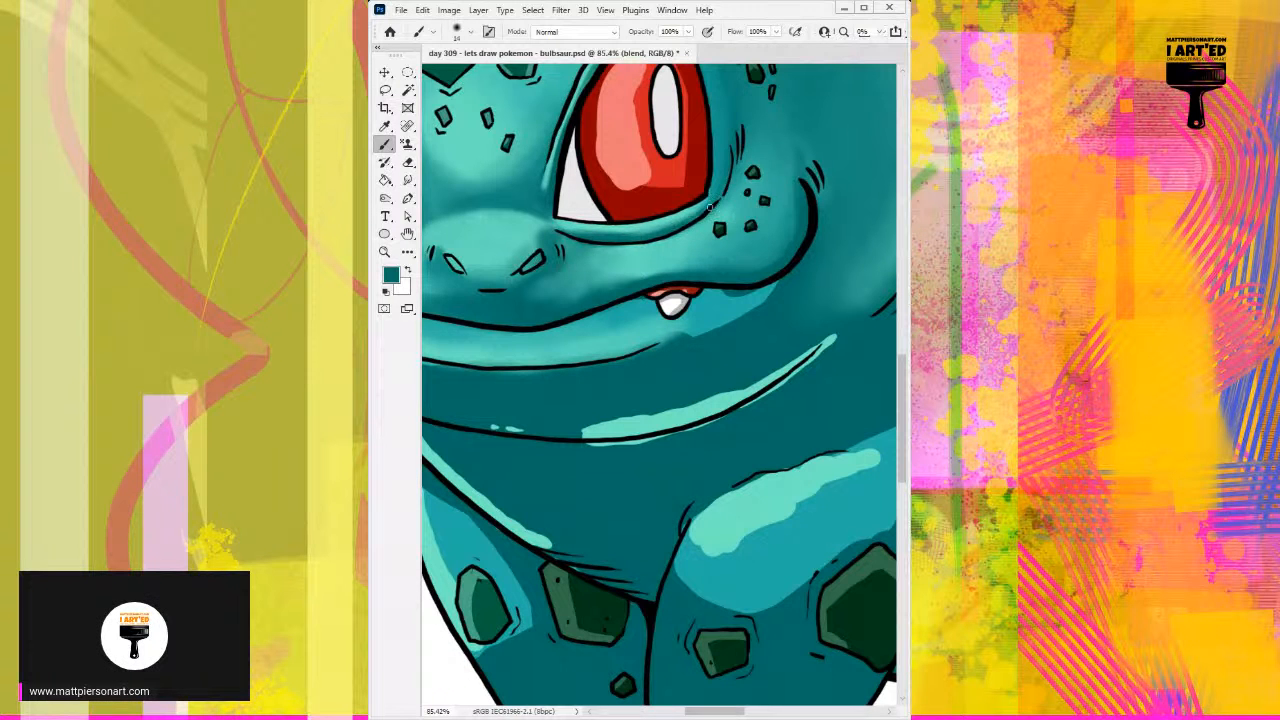
drag(571, 256, 719, 219)
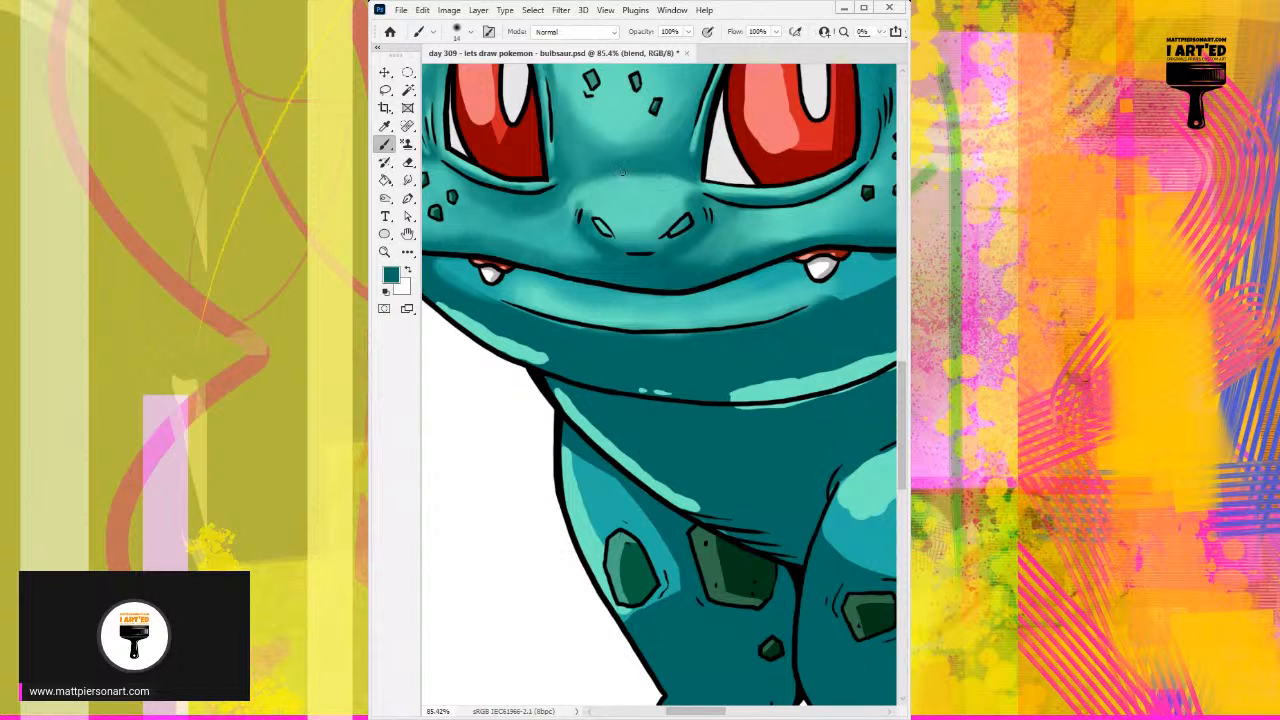
mouse_move(624, 267)
mouse_down()
mouse_move(644, 236)
mouse_move(686, 221)
mouse_up()
Step: Blend the hard-edged shading of the lower jaw around the left fang with sampled teals at 76 px
drag(603, 247, 622, 255)
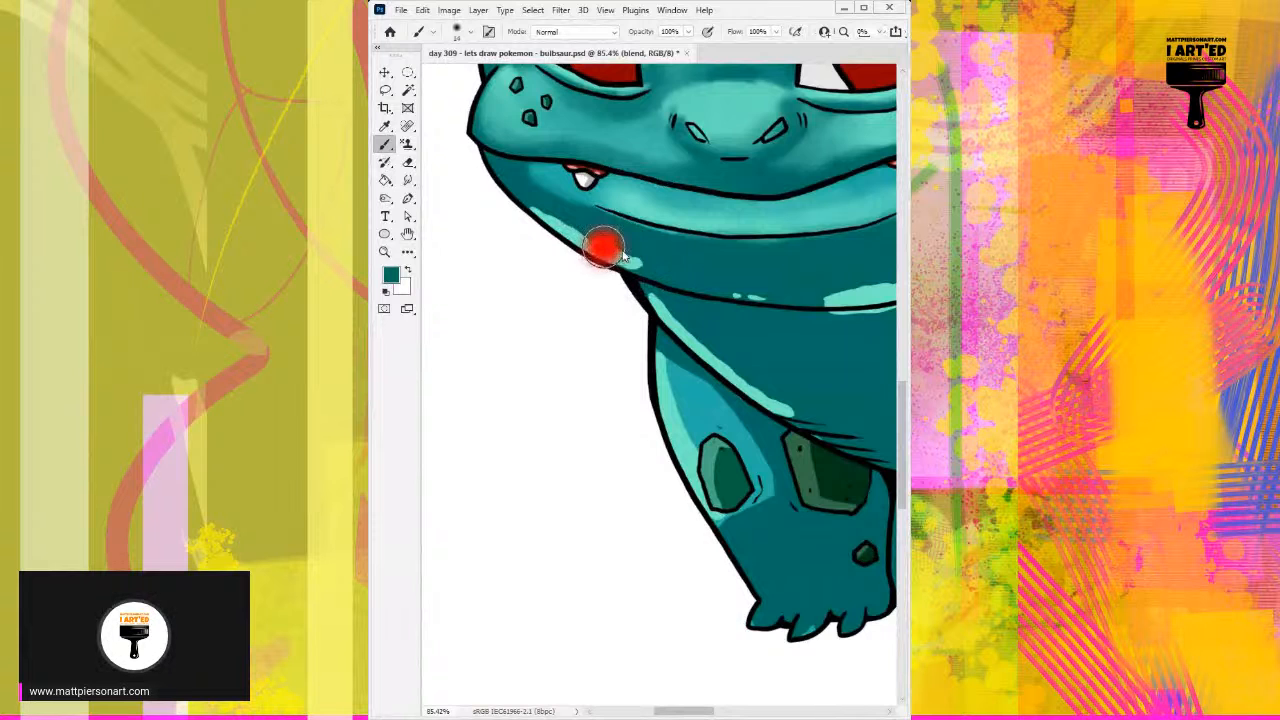
drag(606, 175, 566, 179)
mouse_move(652, 186)
mouse_down()
mouse_move(605, 214)
mouse_move(605, 238)
mouse_up()
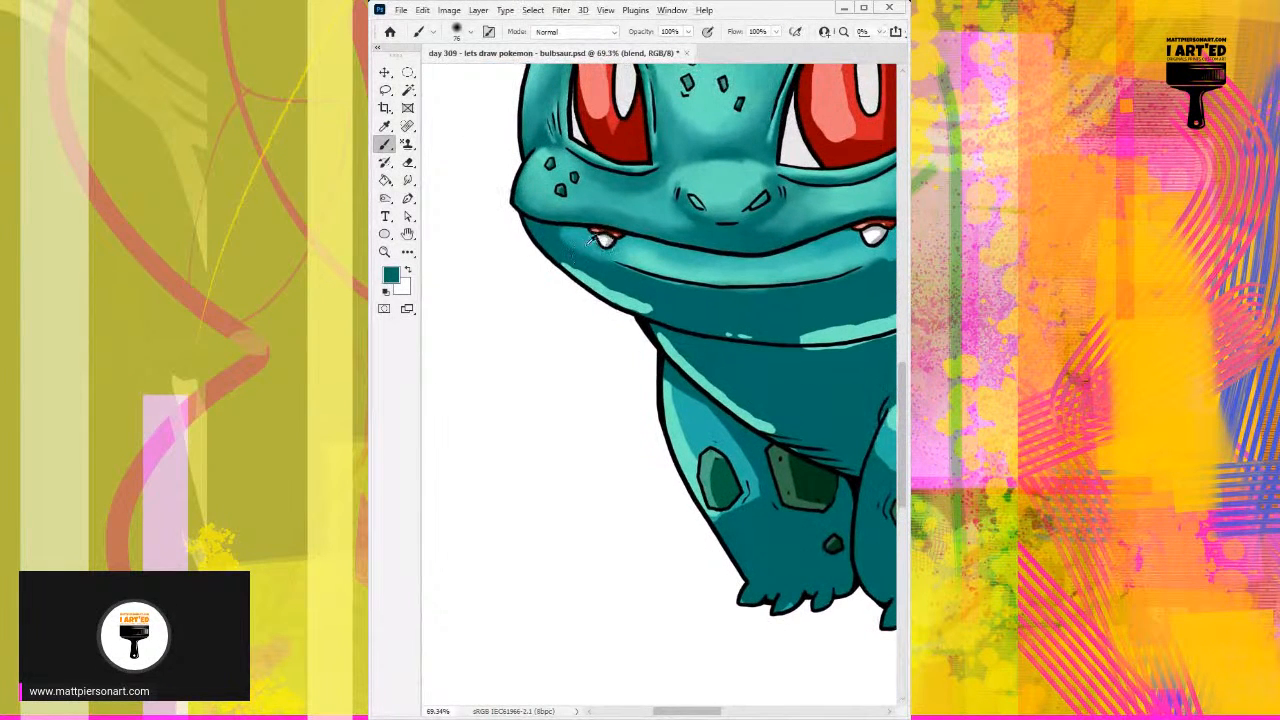
alt+click(588, 248)
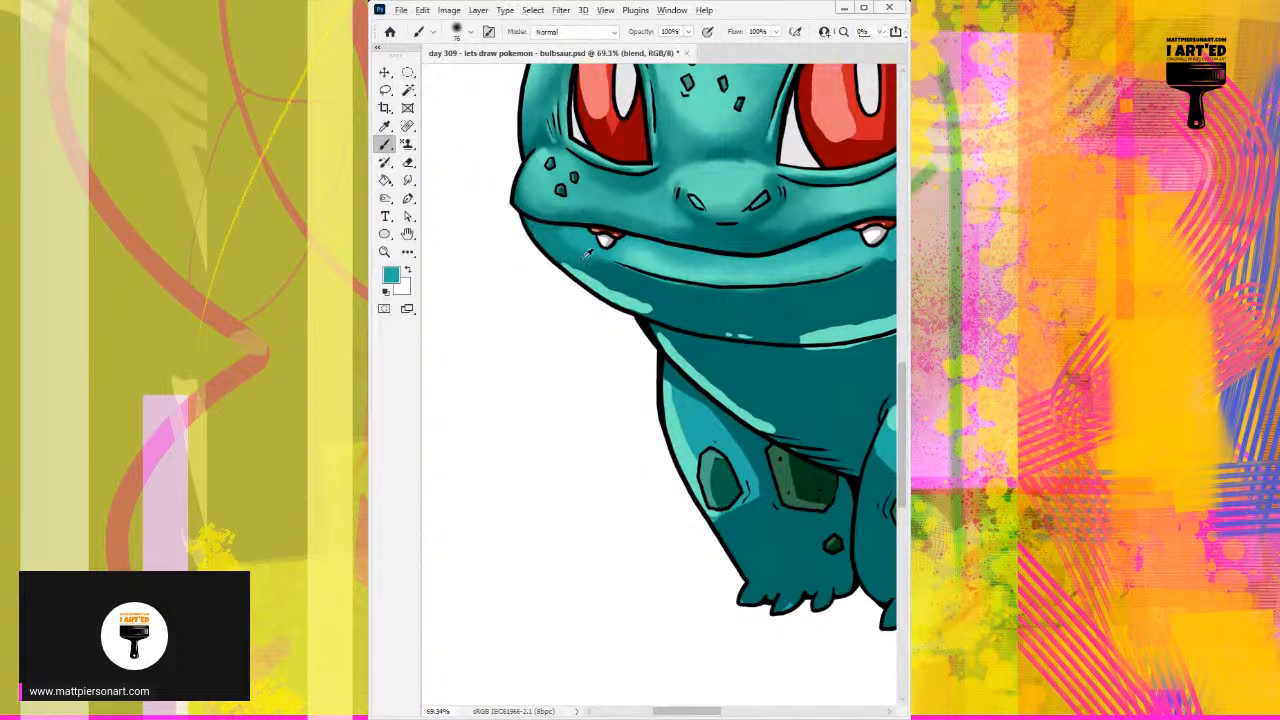
drag(565, 242, 538, 239)
alt+click(580, 218)
Step: Deepen the shadow along the upper lip above the mouth line, from below the nose to the left mouth corner, at about 12 px
alt+click(698, 230)
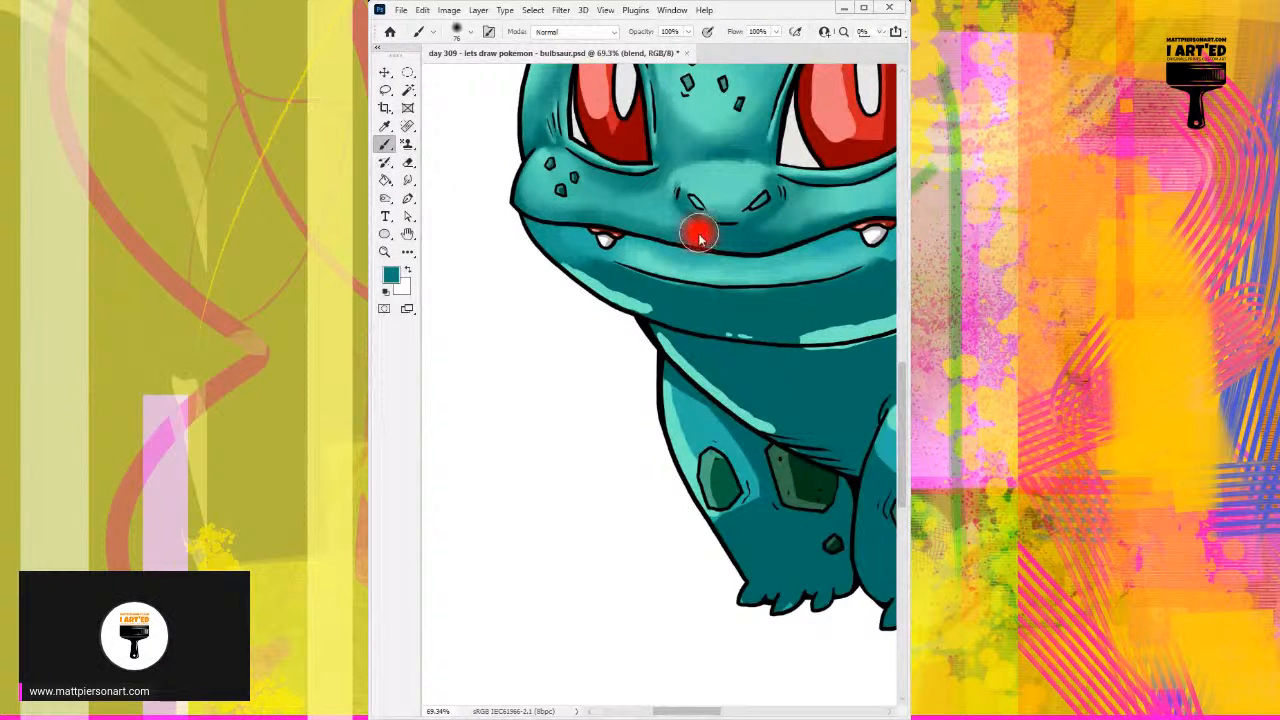
alt+right_click(708, 240)
alt+click(699, 300)
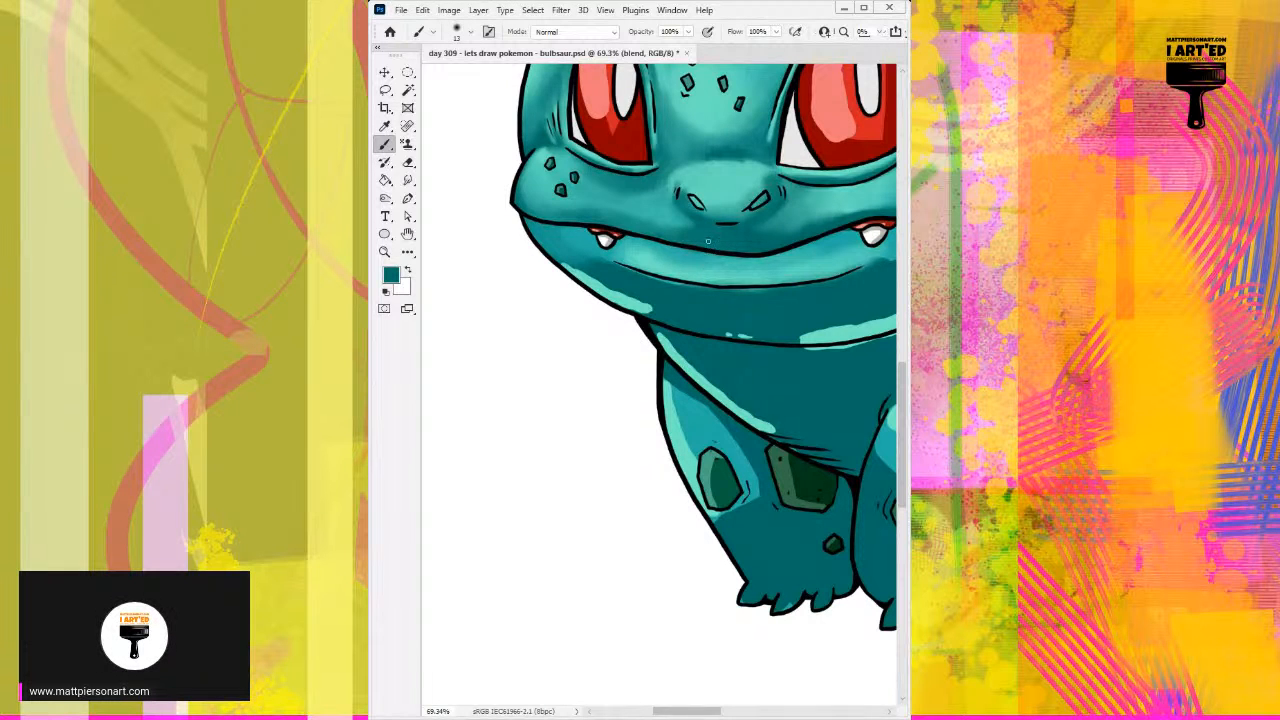
alt+right_click(700, 235)
drag(690, 236, 627, 219)
alt+right_click(637, 243)
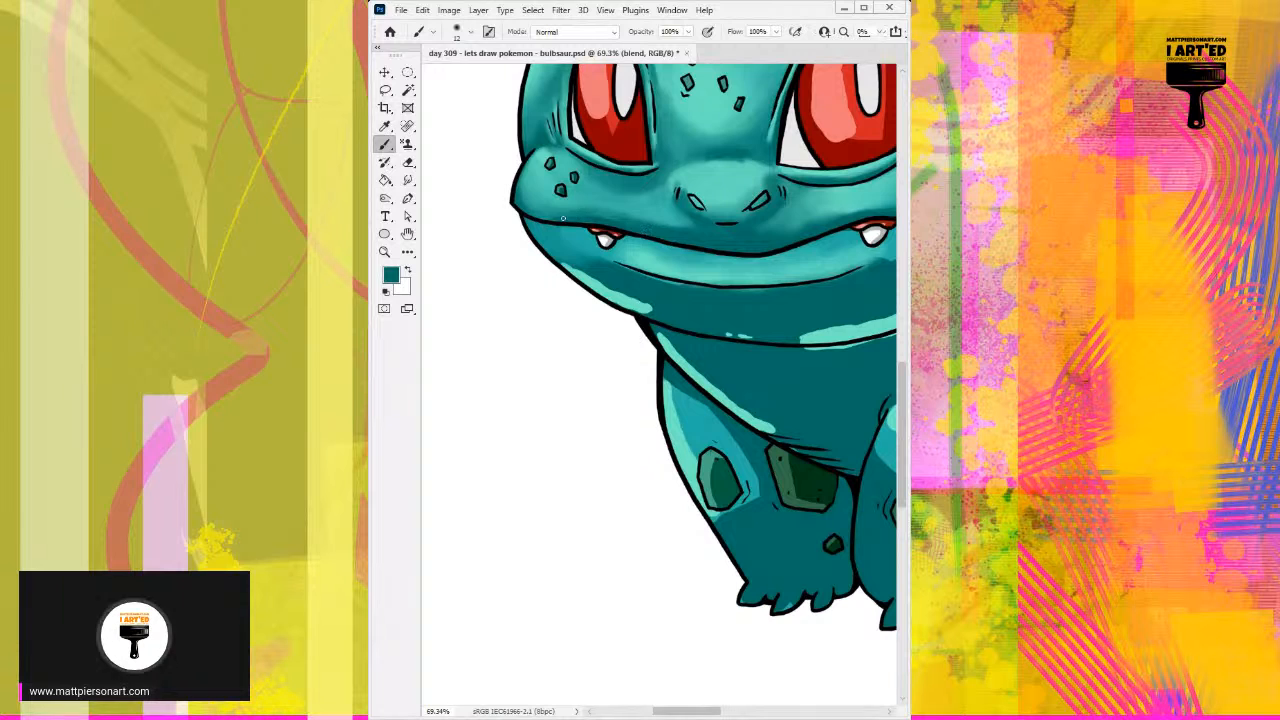
alt+right_click(611, 240)
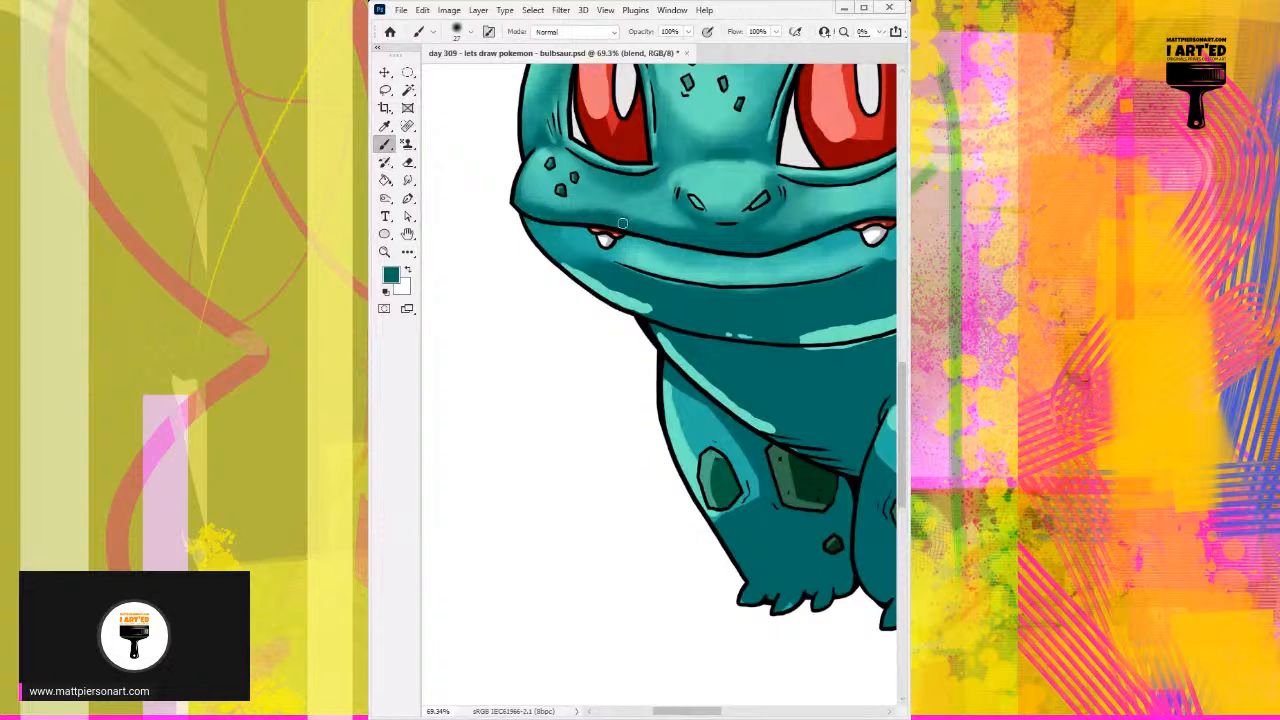
Step: Soften the upper lip shadow into the spotted left cheek with sampled light and mid teals at 27 px
alt+click(548, 192)
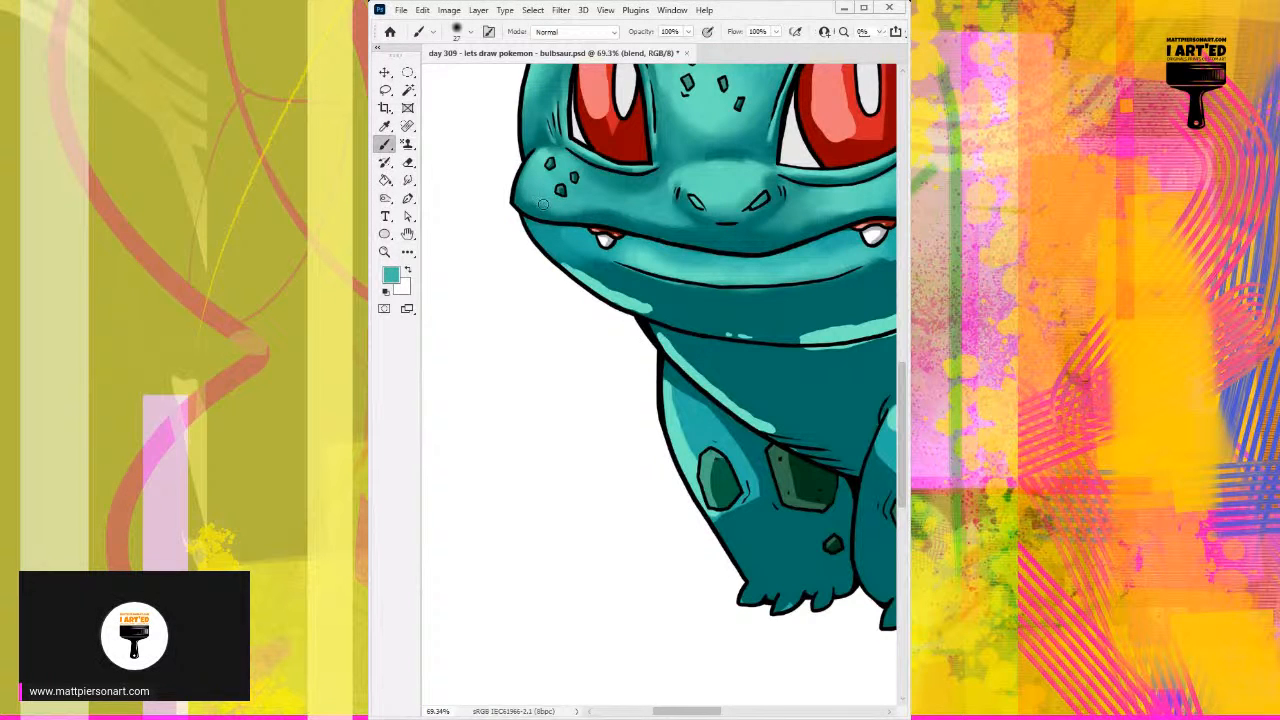
alt+click(589, 214)
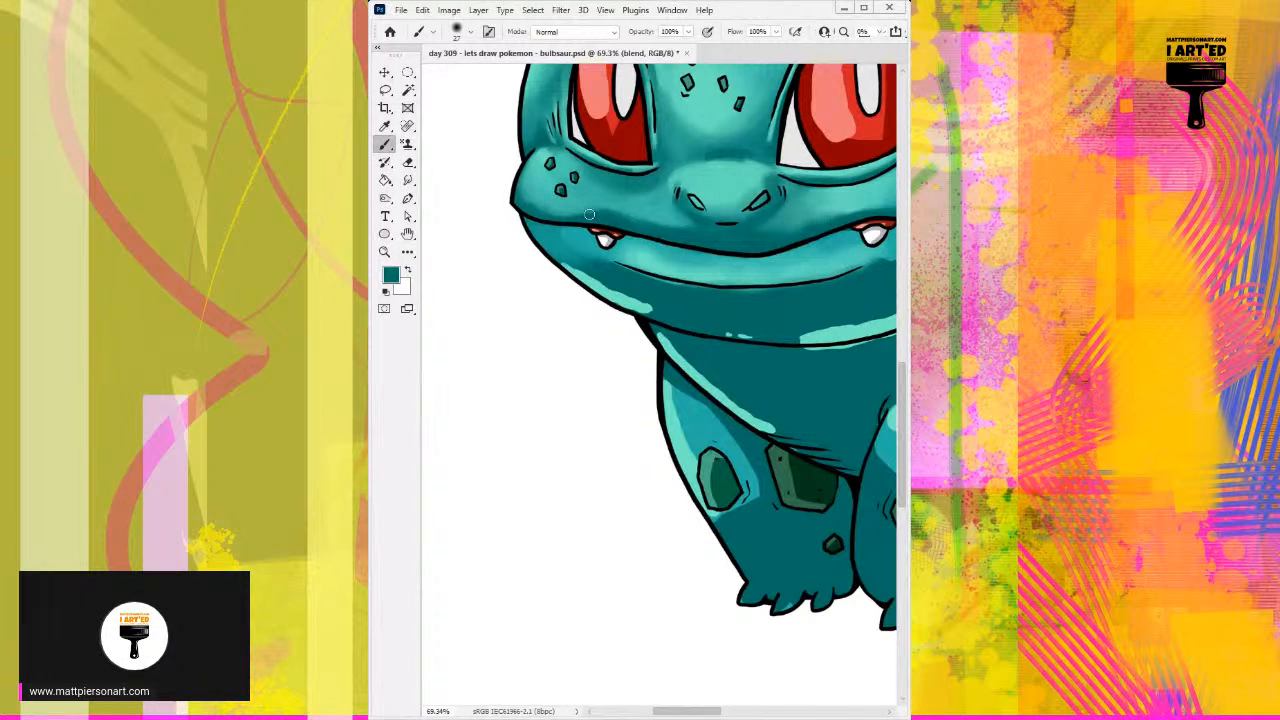
alt+click(538, 172)
alt+click(577, 202)
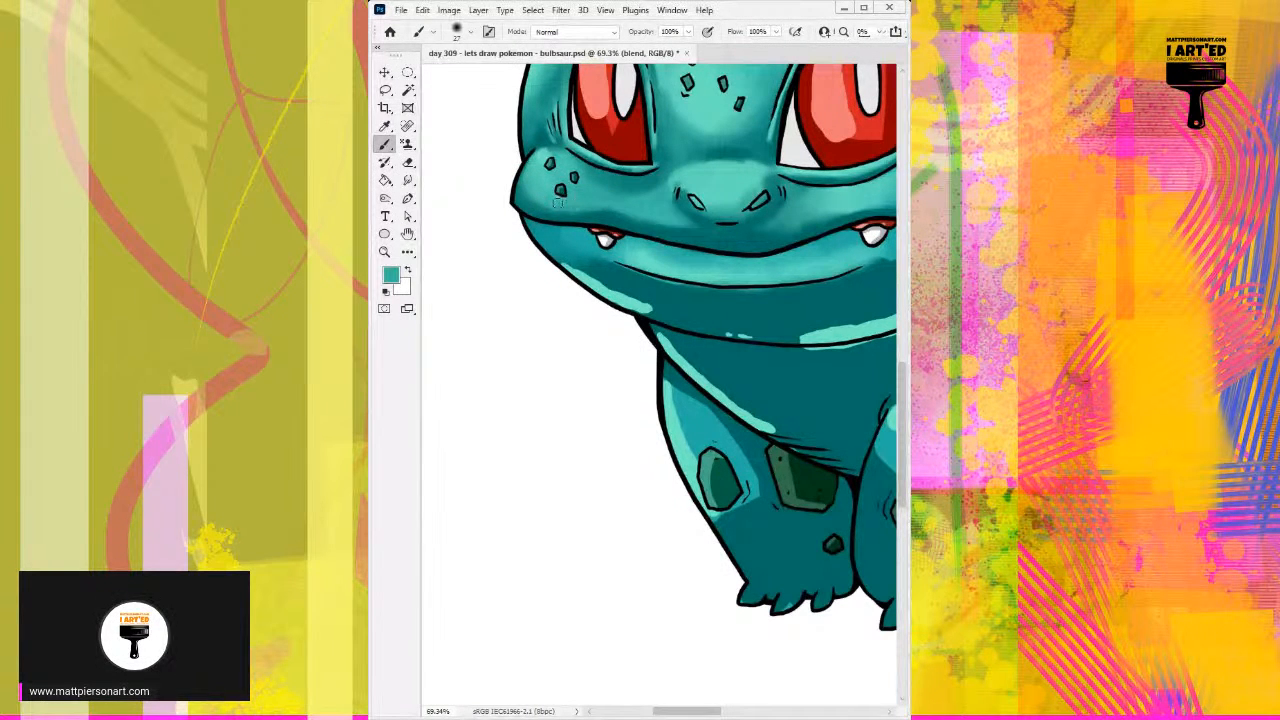
drag(600, 207, 637, 200)
Step: Shade beneath the lower lip crease with sampled dark teal at 34 px
alt+click(650, 257)
alt+click(630, 280)
mouse_move(635, 288)
mouse_down()
mouse_move(721, 292)
mouse_move(657, 283)
mouse_up()
key(space)
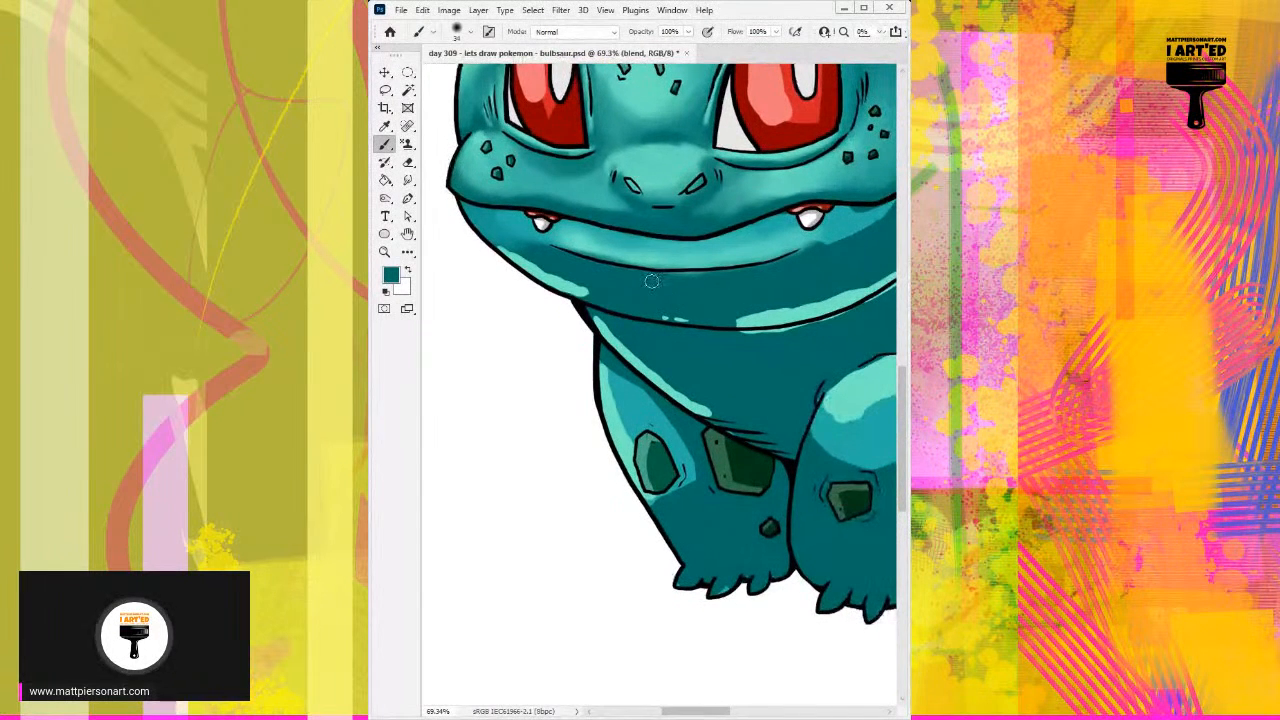
Step: Refine the lower lip highlight with sampled light teal at 34 and 21 px, and shade its upper edge with mid teal at 27 px
alt+click(755, 249)
mouse_move(852, 217)
mouse_down()
mouse_move(829, 227)
mouse_move(876, 214)
mouse_move(837, 217)
mouse_up()
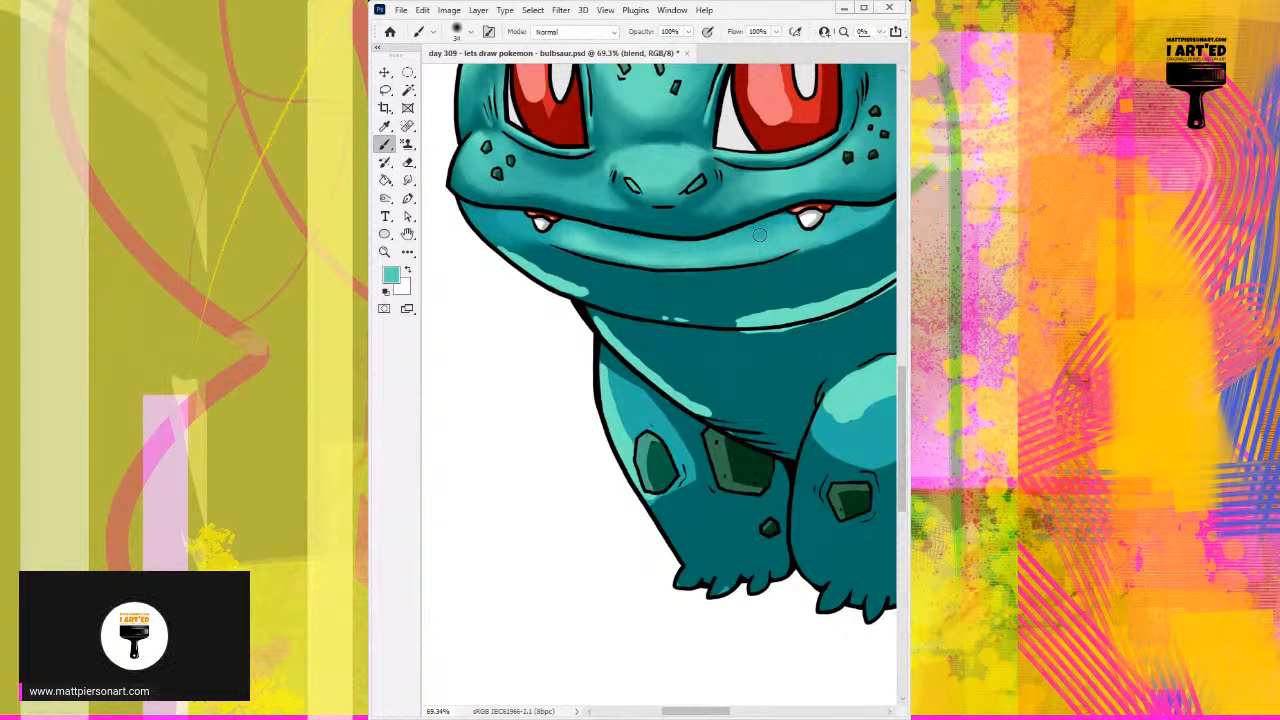
alt+click(784, 310)
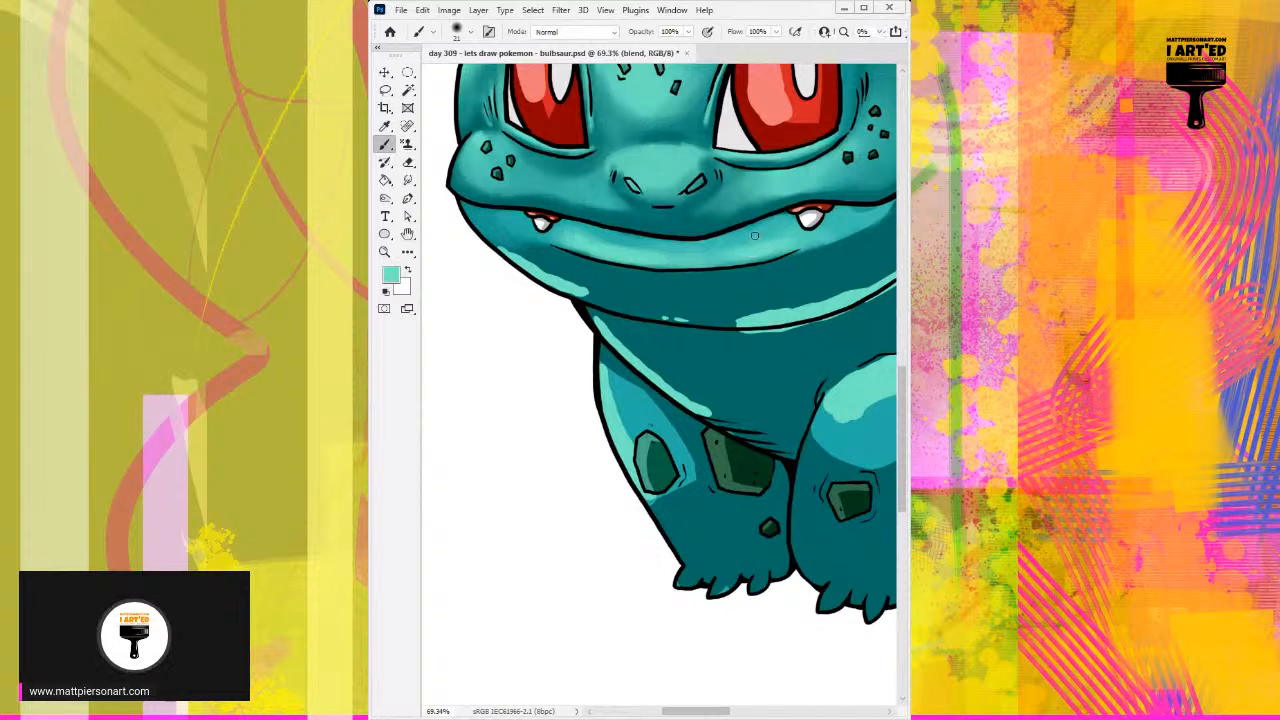
alt+click(628, 218)
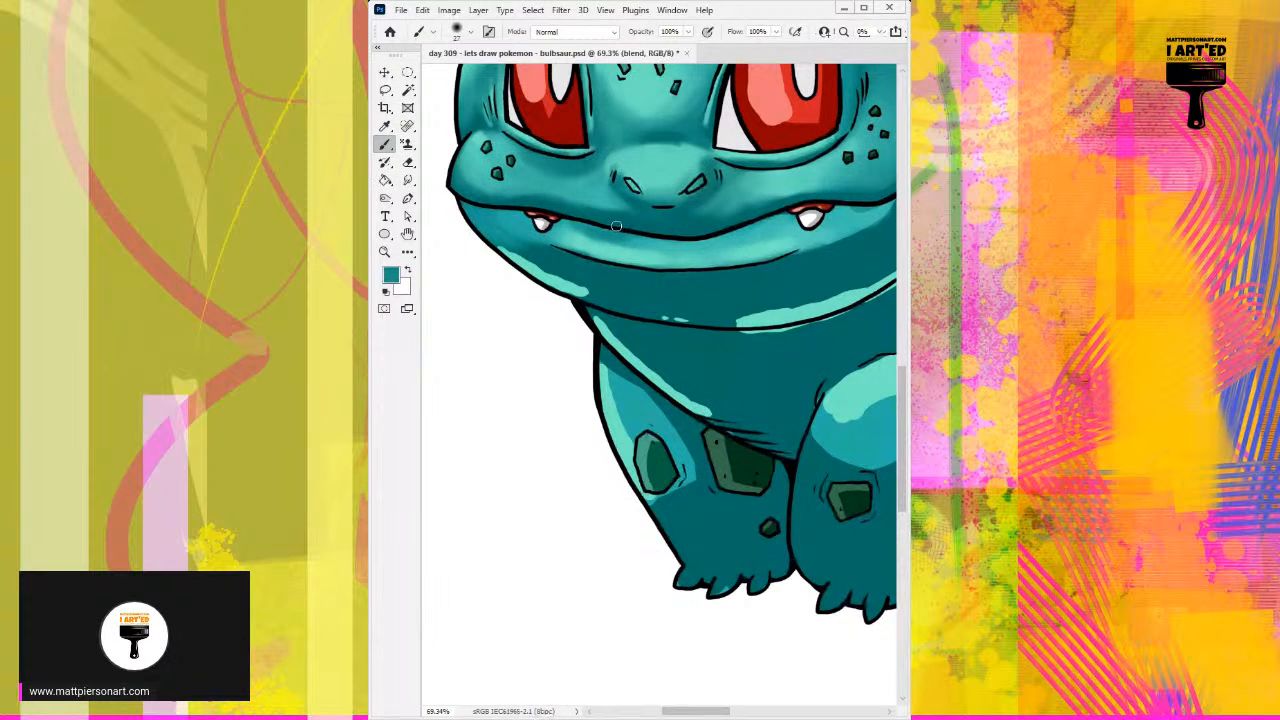
Step: Blend the lower lip highlight beneath the mouth line with sampled mid and light teals at 27 px
mouse_move(613, 233)
mouse_down()
mouse_move(686, 246)
mouse_move(649, 244)
mouse_move(721, 240)
mouse_move(701, 245)
mouse_move(798, 215)
mouse_move(780, 214)
mouse_move(802, 225)
mouse_move(720, 242)
mouse_up()
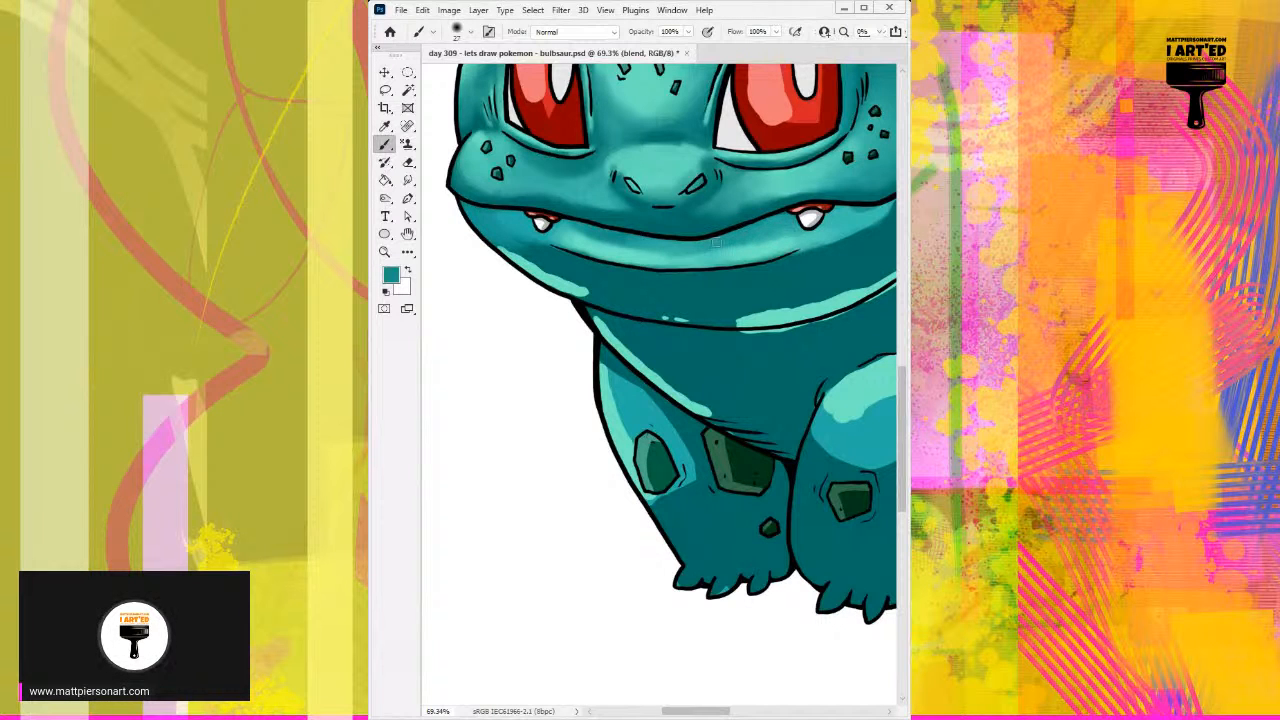
alt+click(641, 246)
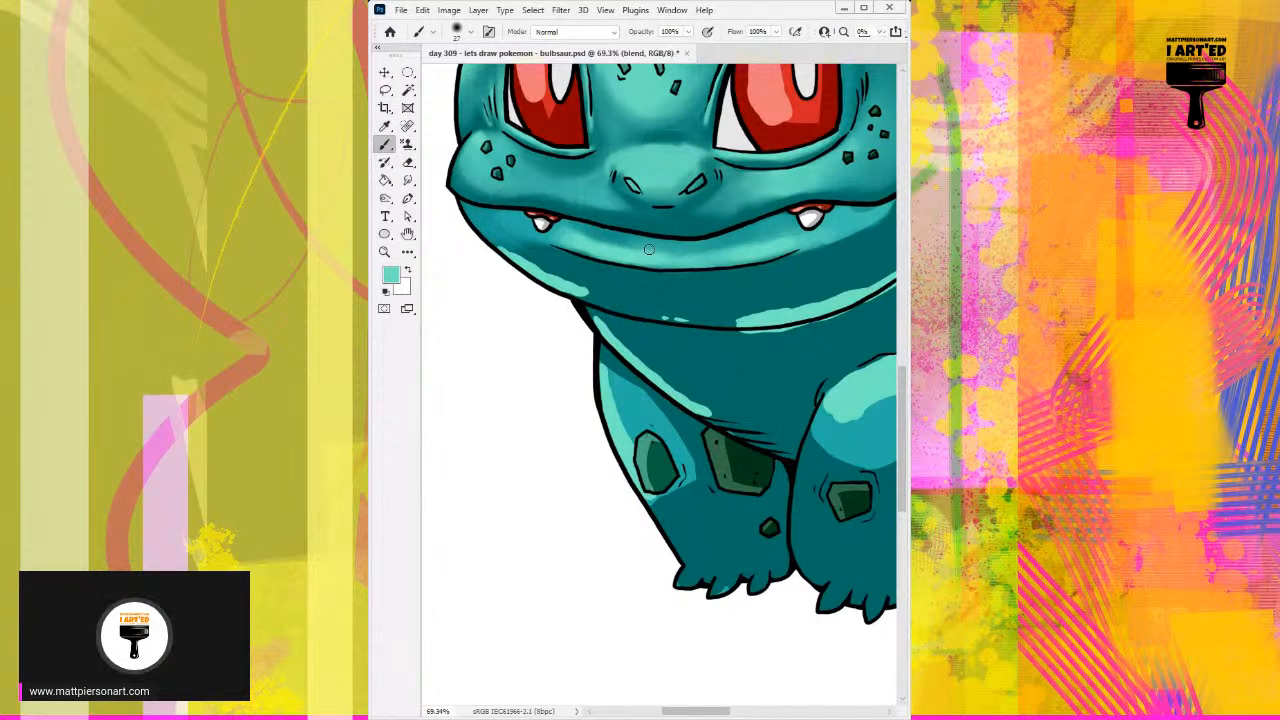
alt+click(637, 241)
drag(685, 243, 666, 244)
drag(764, 262, 689, 265)
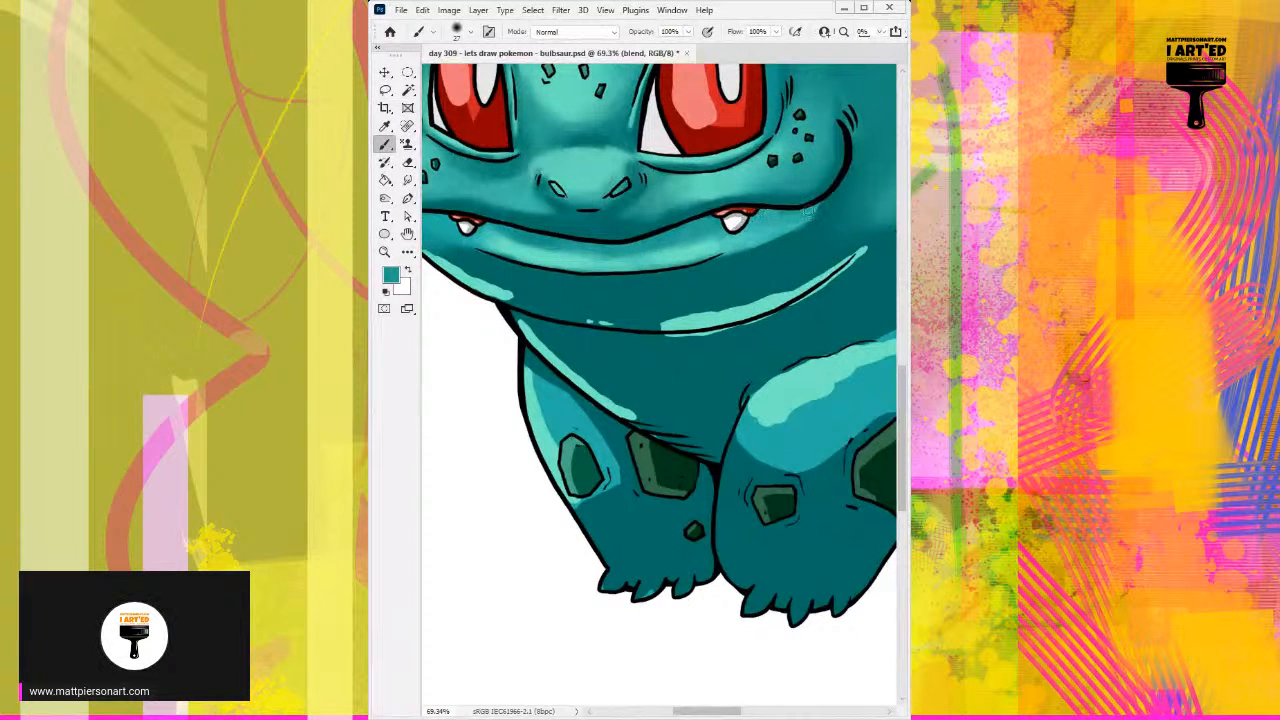
Step: Shade beneath the mouth line between the right fang and mouth corner with sampled dark teal at 27 px
alt+click(818, 208)
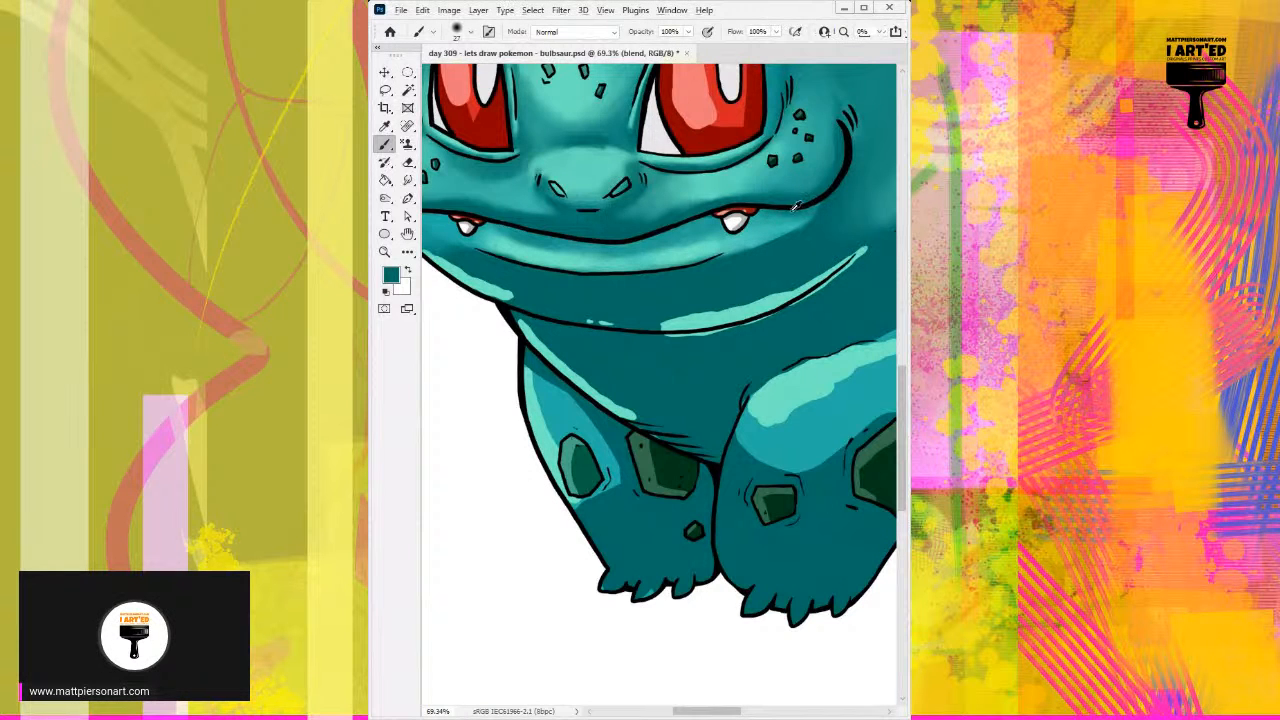
alt+click(770, 210)
alt+click(814, 211)
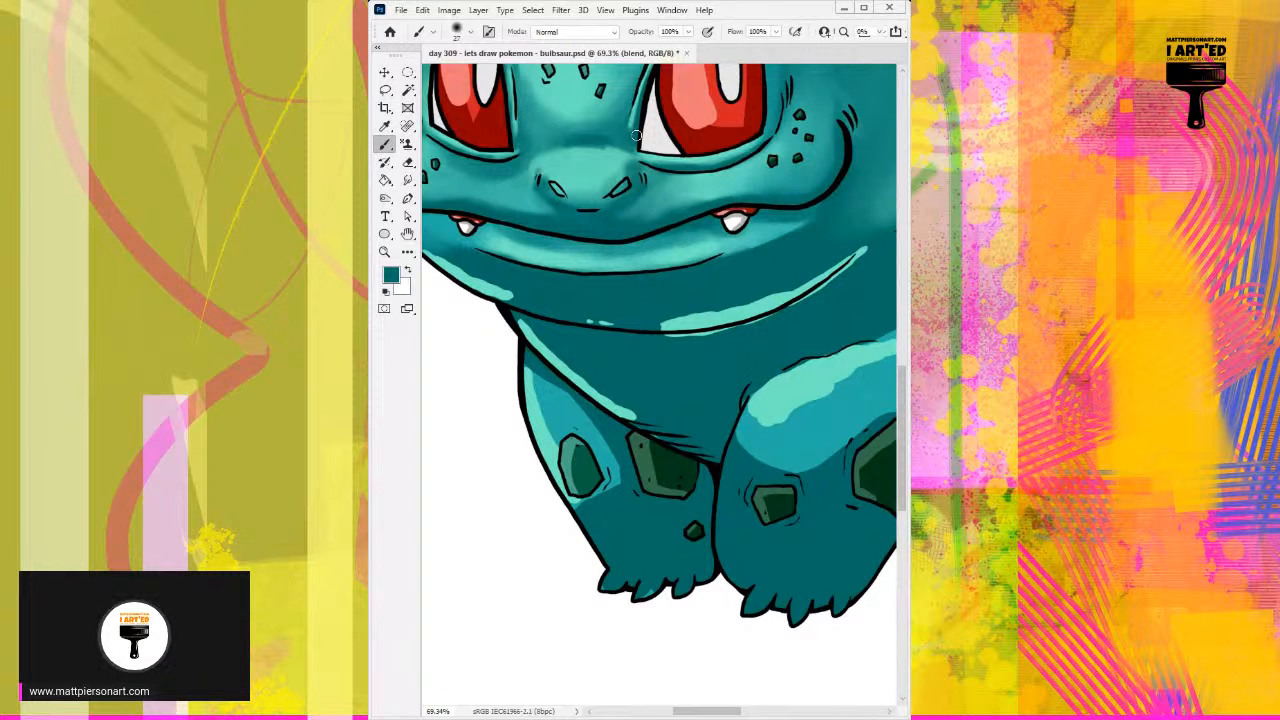
Step: Extend the lower lip highlight past the right fang into the cheek, blending sampled light and mid teals
alt+click(710, 246)
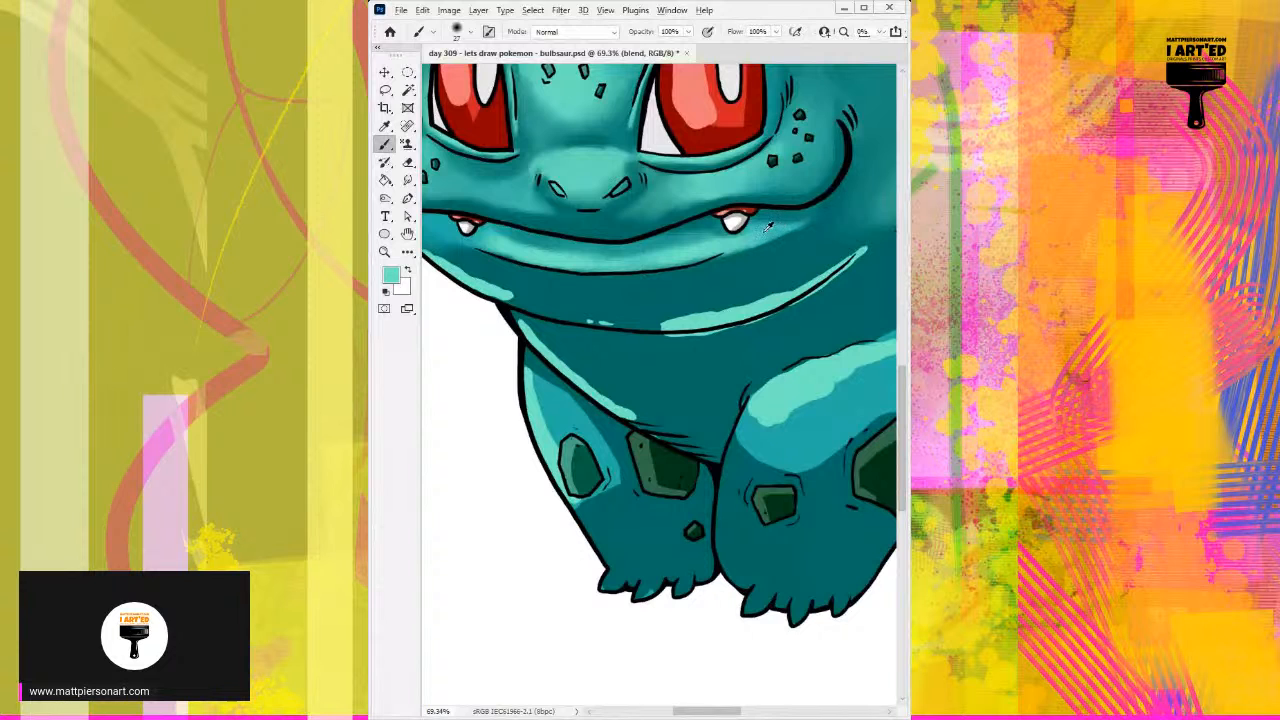
alt+click(756, 228)
drag(762, 230, 765, 224)
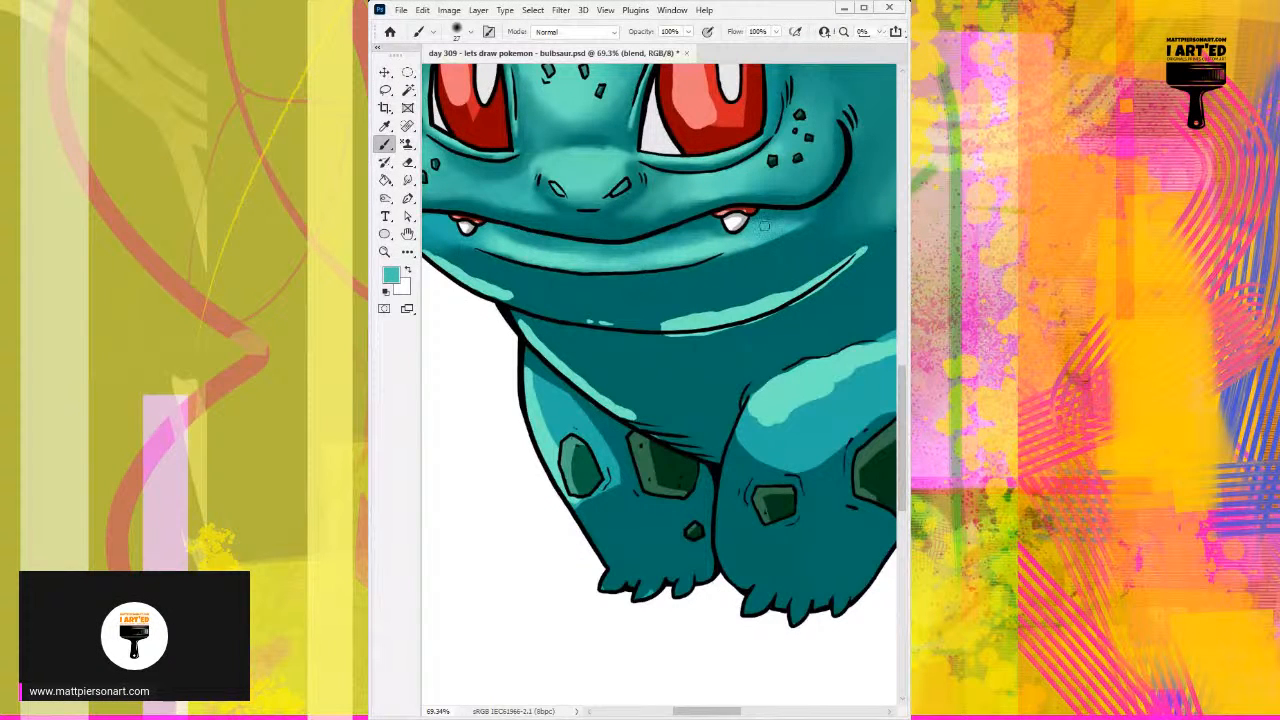
alt+click(820, 204)
alt+click(798, 212)
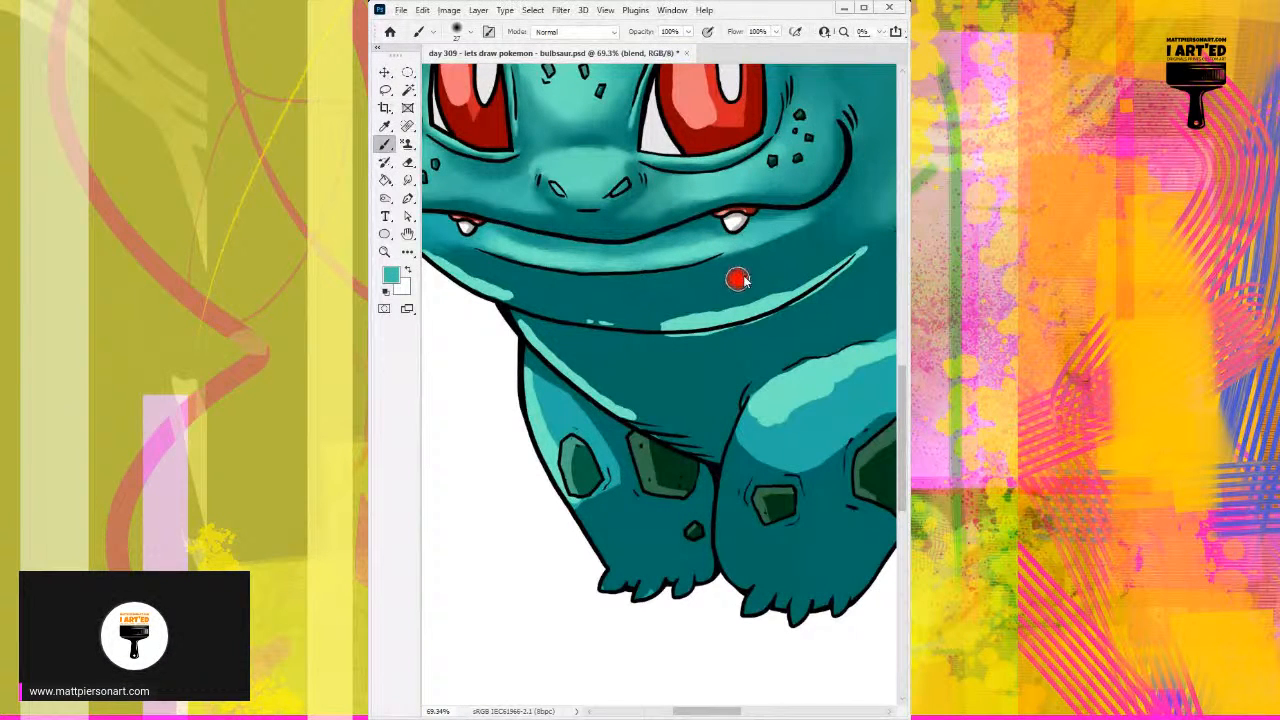
alt+click(795, 236)
alt+click(764, 239)
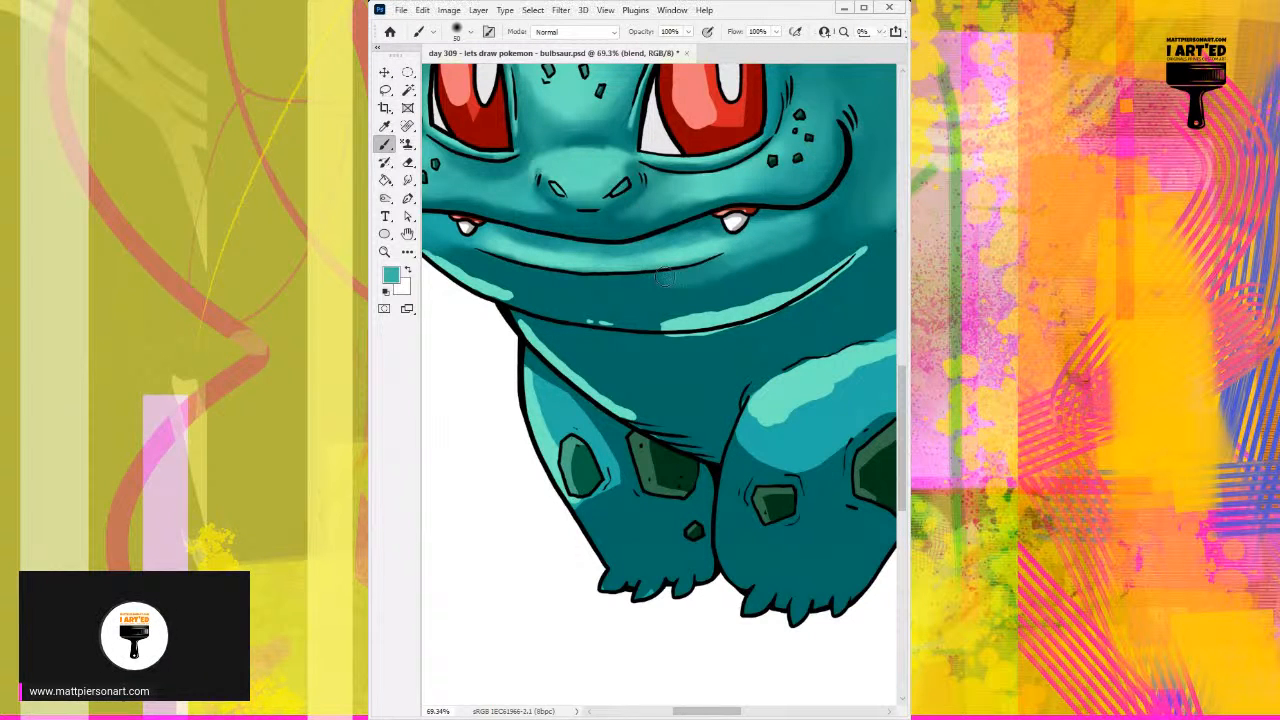
Step: Soften the jaw shading below the right end of the lower lip crease with a larger brush and sampled teals
alt+click(658, 288)
mouse_move(718, 278)
mouse_down()
mouse_move(799, 244)
mouse_move(739, 260)
mouse_move(801, 230)
mouse_up()
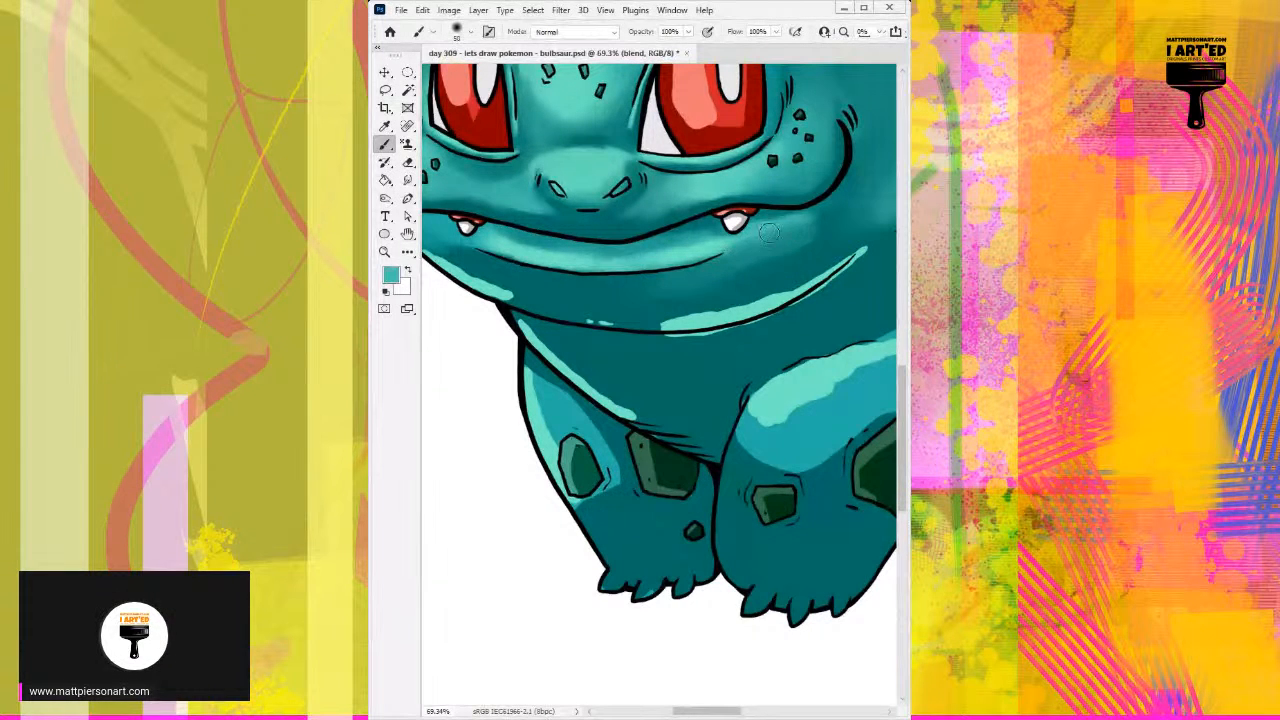
drag(644, 275, 763, 246)
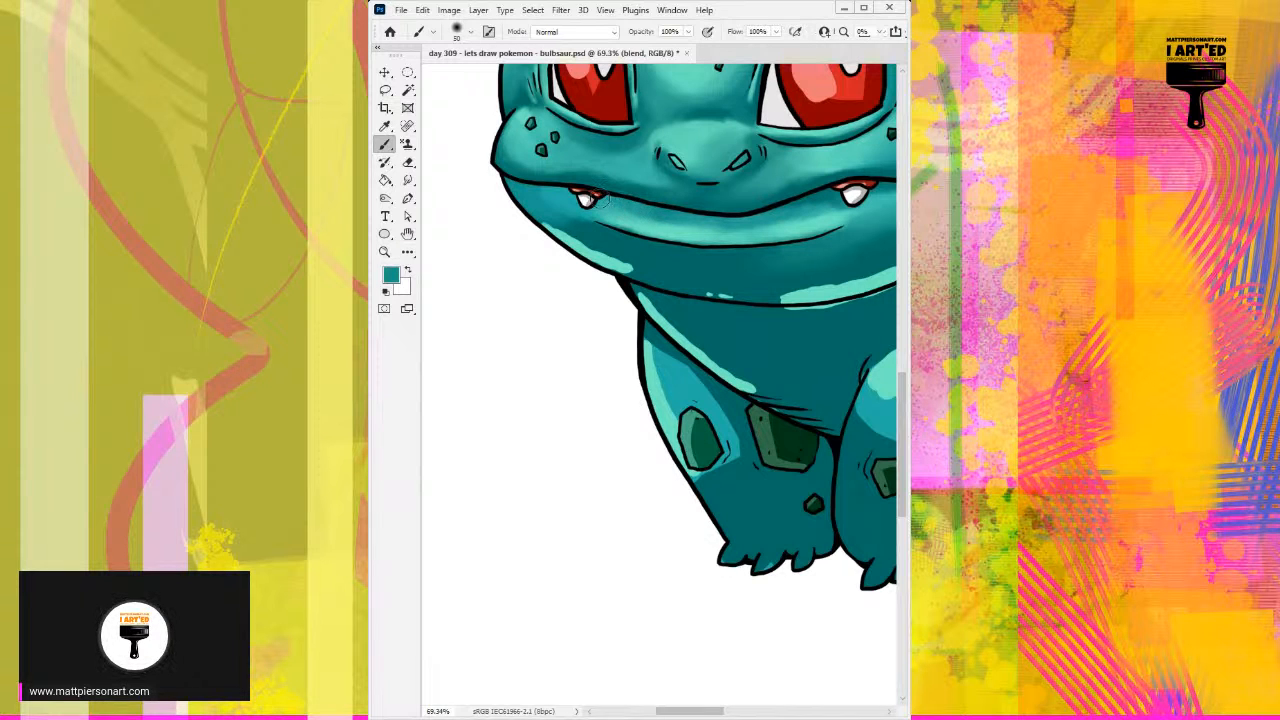
Step: Soften the hard upper edge of the left jaw highlight with sampled dark and light teals at 34 px
alt+click(594, 227)
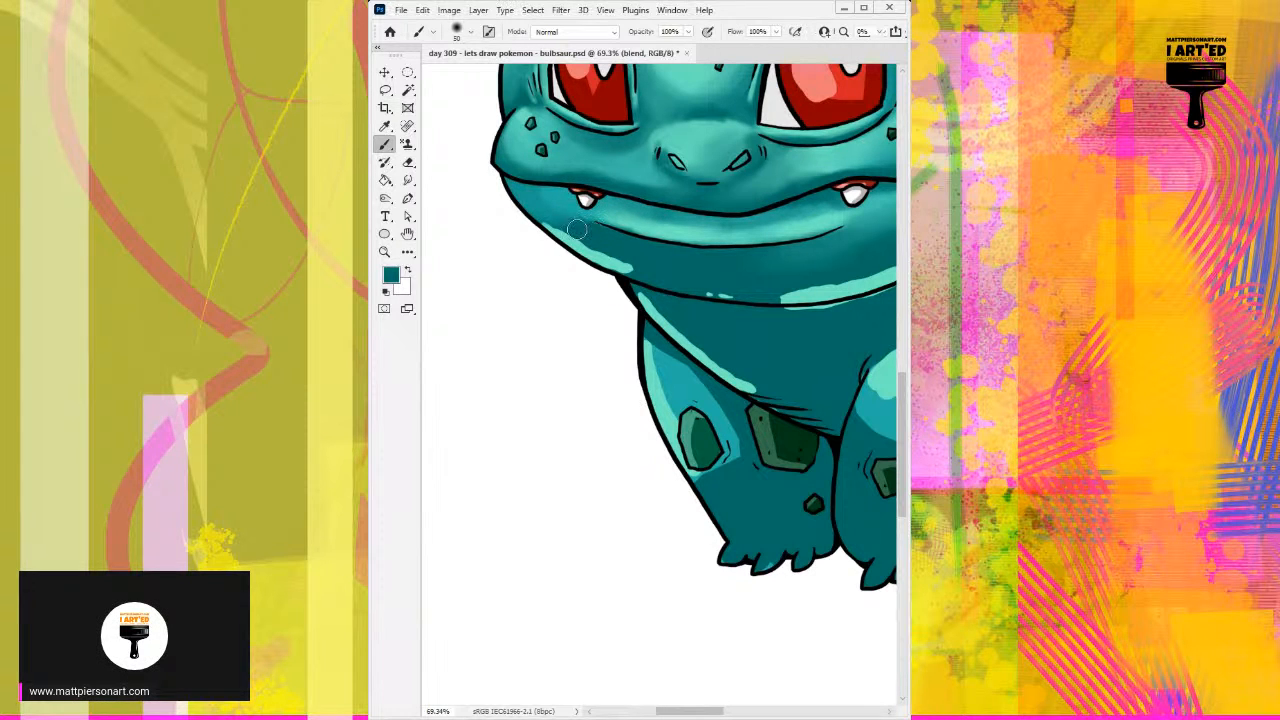
alt+click(618, 261)
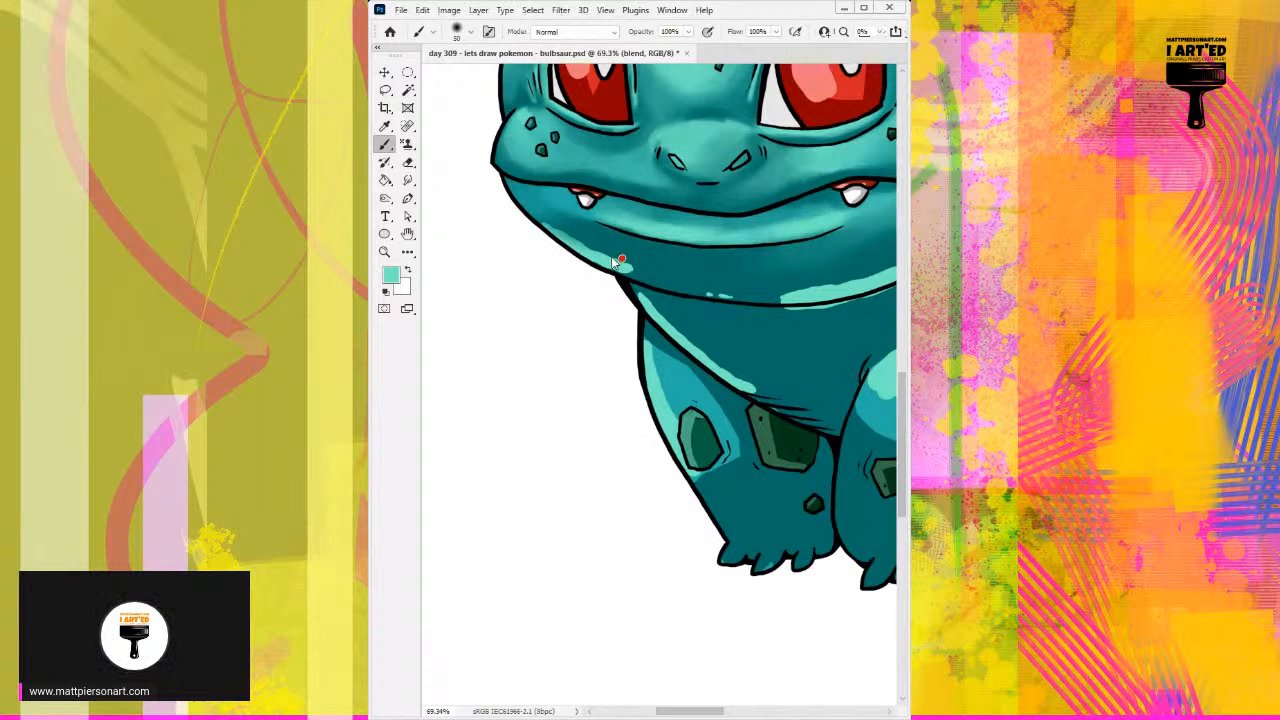
drag(568, 233, 587, 252)
drag(532, 214, 672, 284)
drag(595, 251, 695, 290)
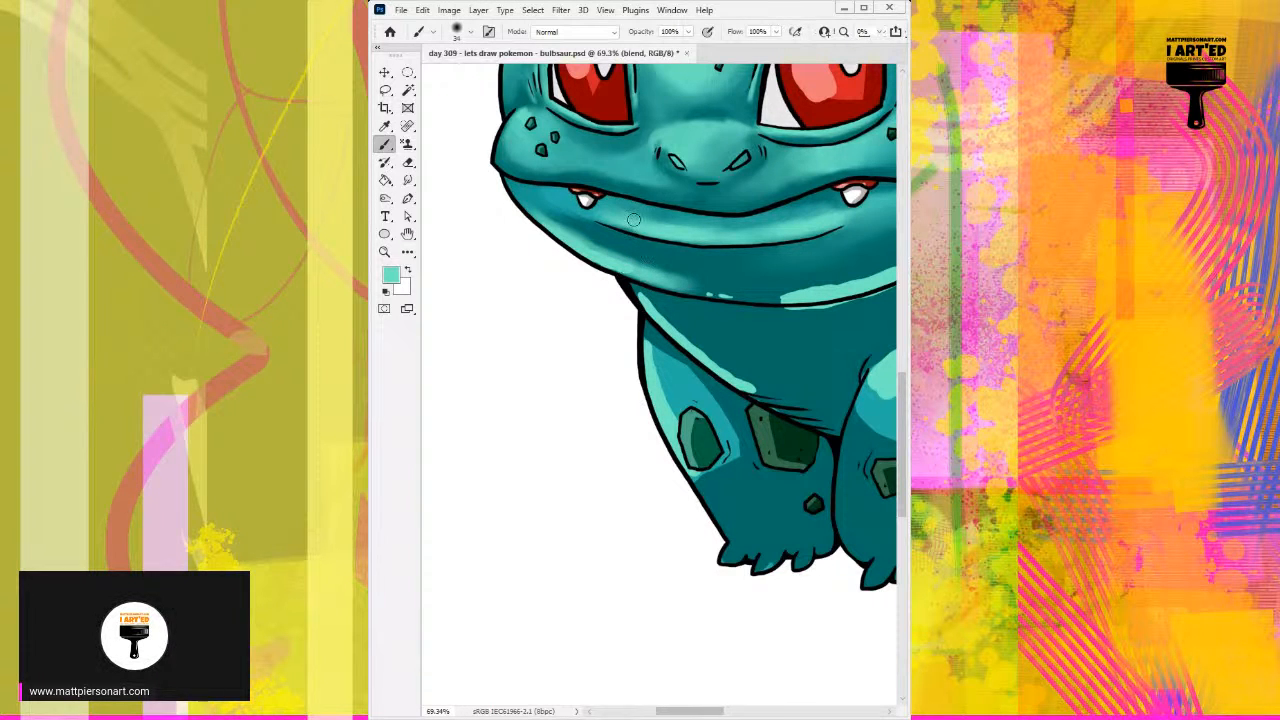
Step: Extend the left jaw highlight along the chin's lower edge with sampled mid and light teals at 34 px
alt+click(635, 272)
alt+click(668, 284)
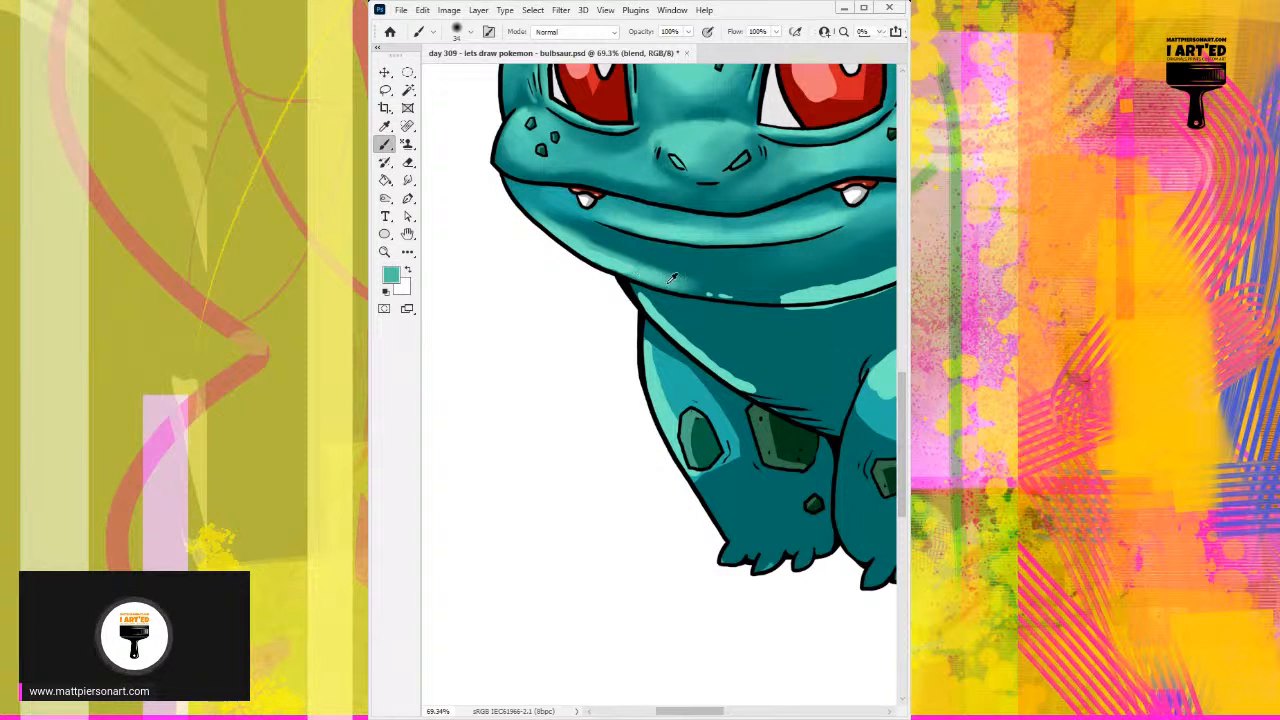
mouse_move(671, 285)
mouse_down()
mouse_move(721, 295)
mouse_move(684, 289)
mouse_move(805, 299)
mouse_move(745, 302)
mouse_up()
alt+click(786, 297)
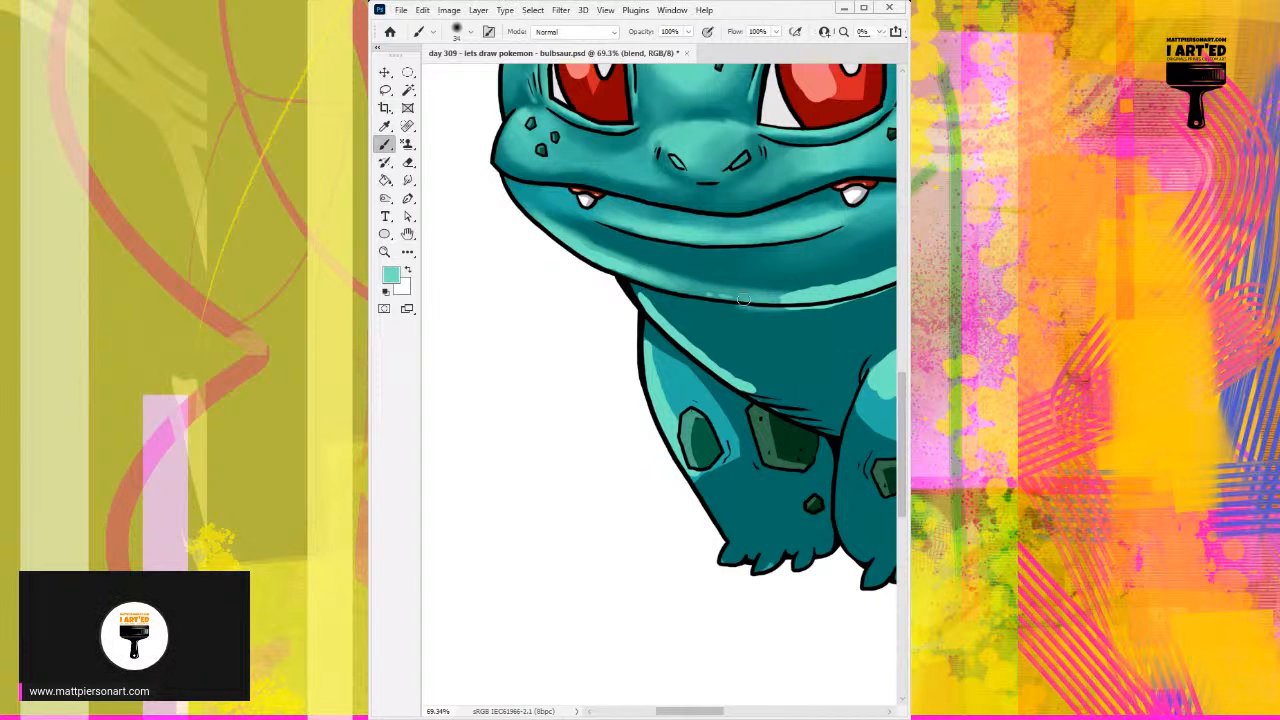
Step: Blend the shadow under the left end of the lower lip crease into the jaw highlight with sampled dark and light teals at 34 px
alt+click(615, 238)
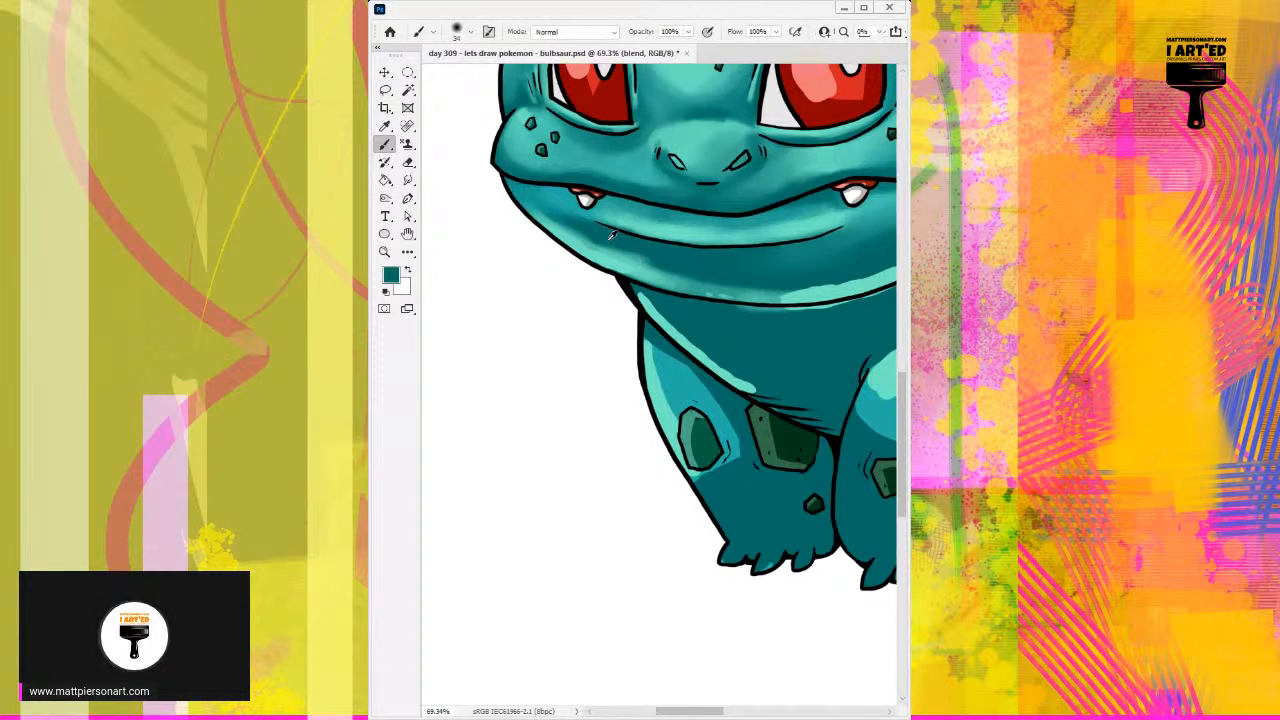
drag(592, 233, 624, 260)
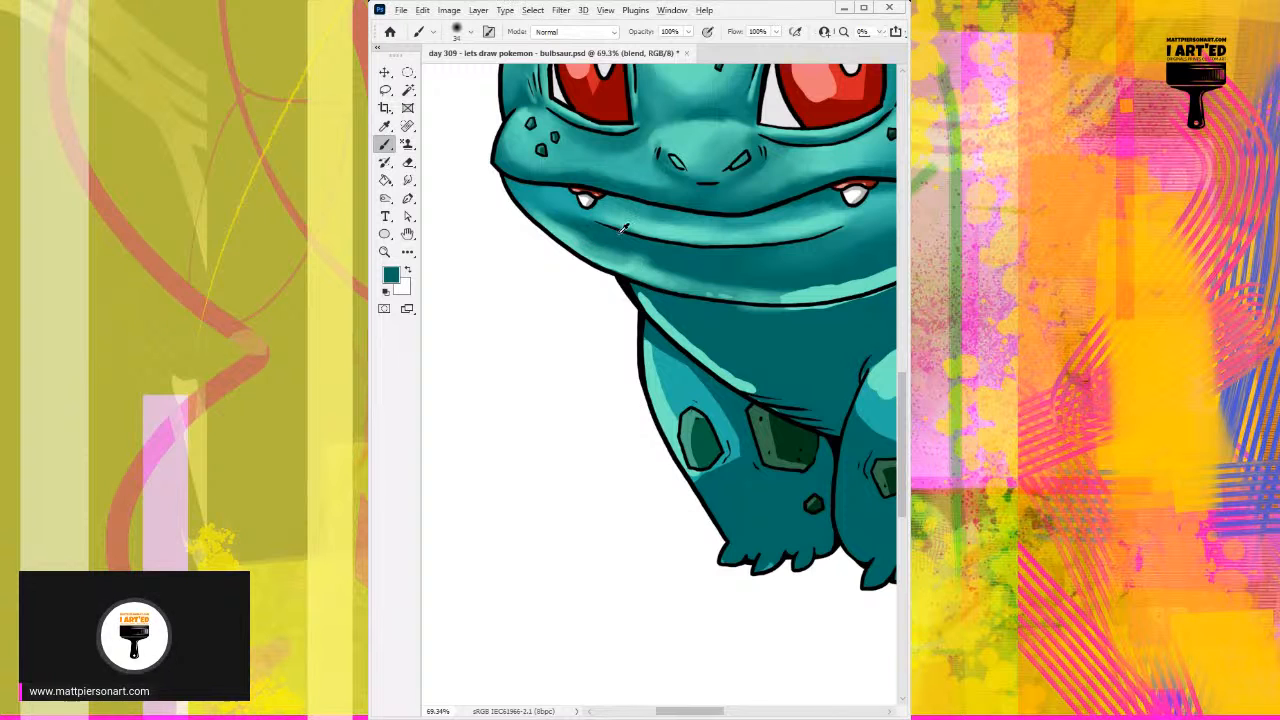
alt+click(568, 236)
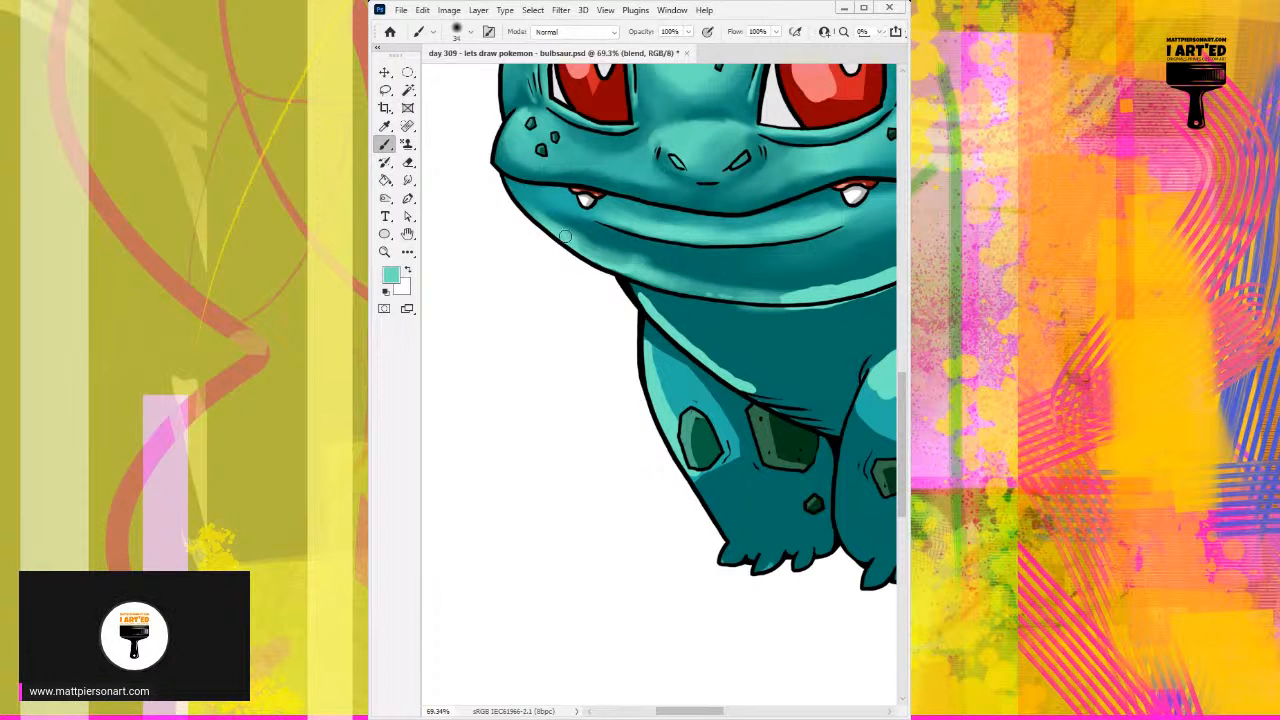
alt+click(591, 238)
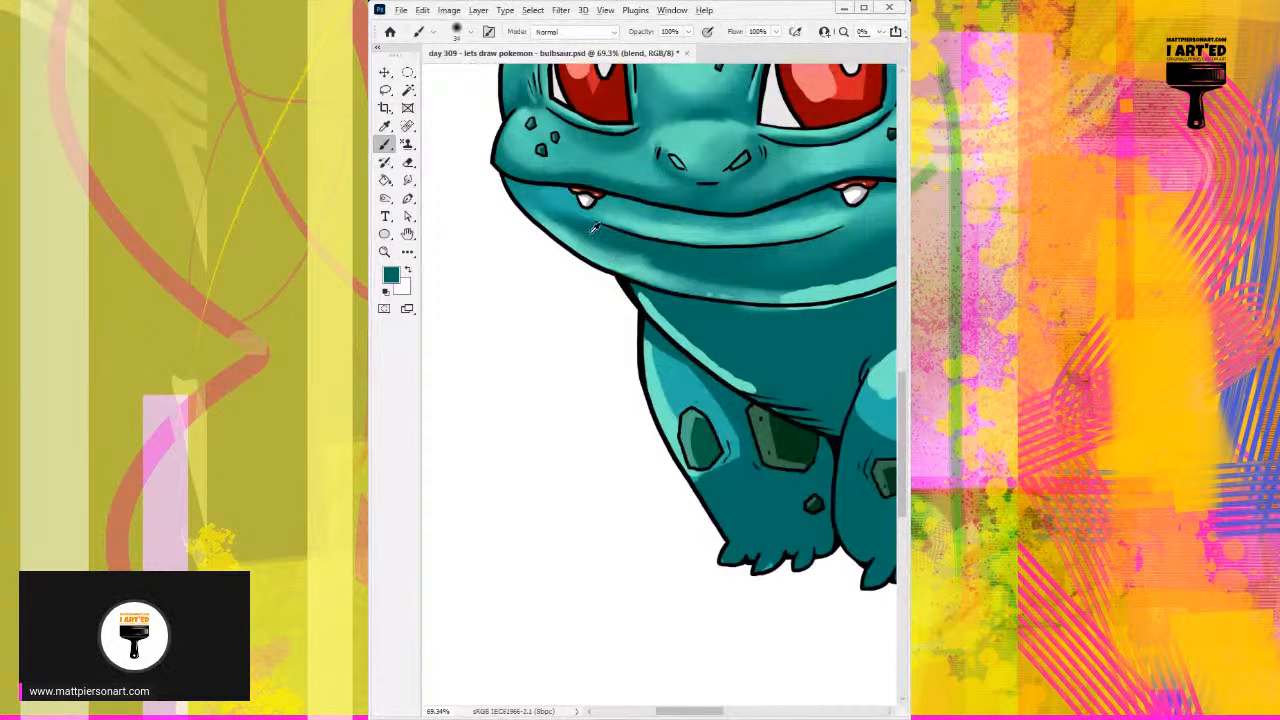
alt+click(569, 218)
alt+click(601, 244)
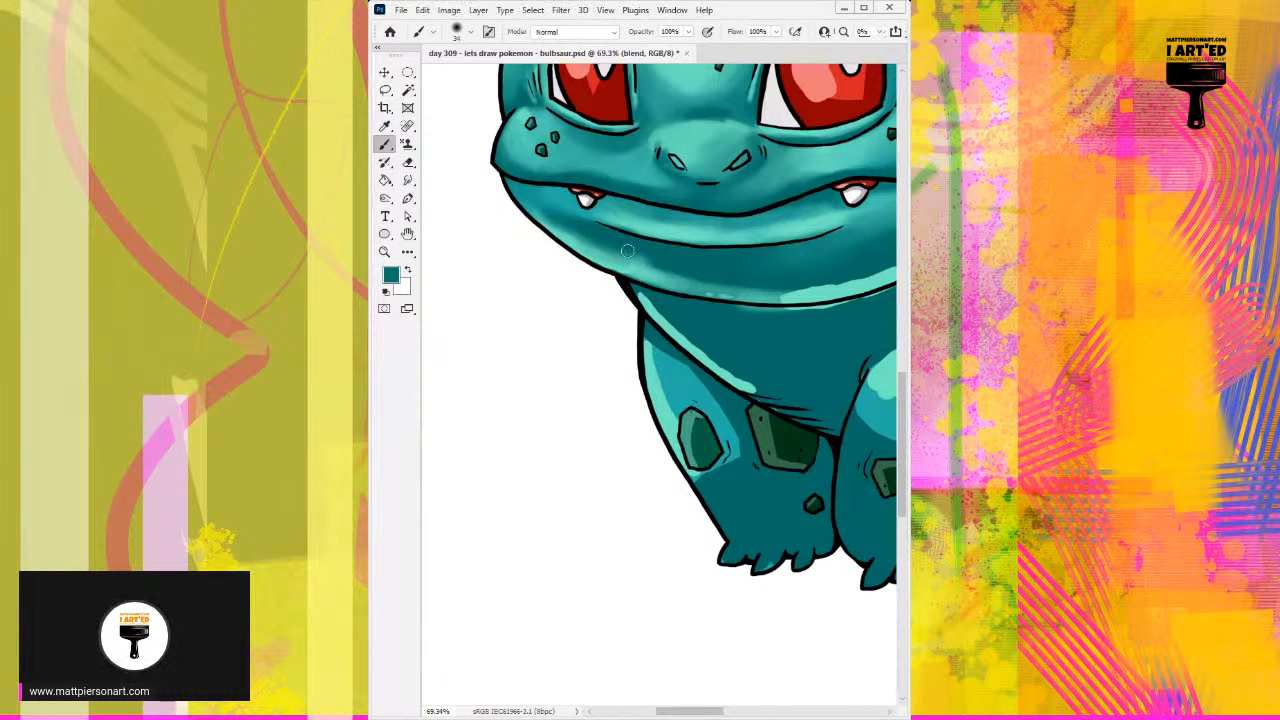
alt+click(626, 260)
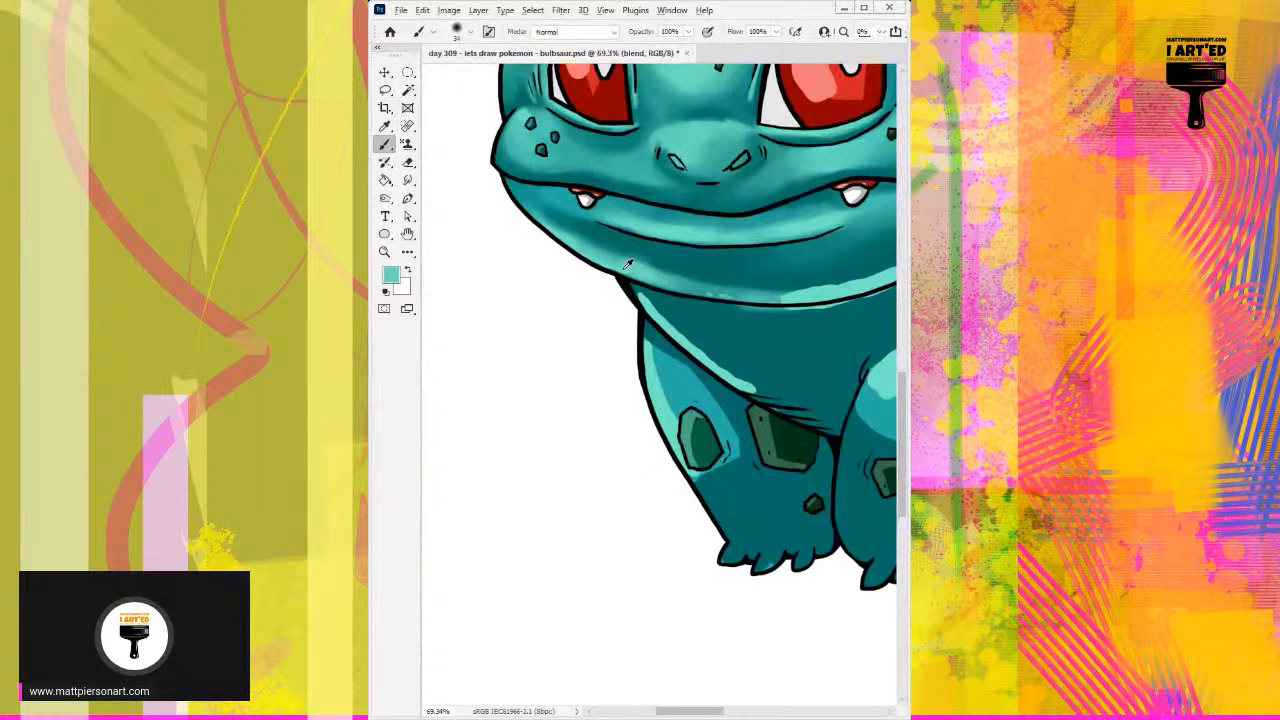
drag(692, 290, 604, 264)
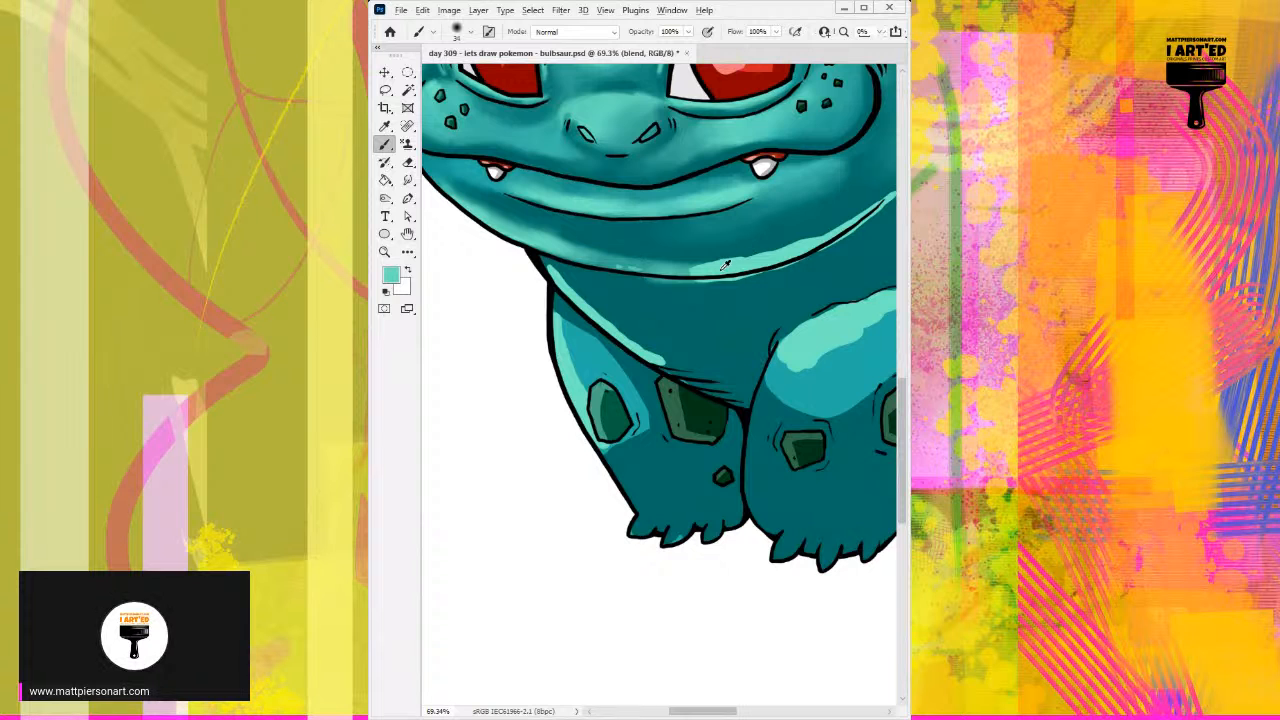
Step: Widen and soften the right jaw highlight along the chin's lower edge with sampled light and mid teals at 34 and 41 px
alt+click(752, 261)
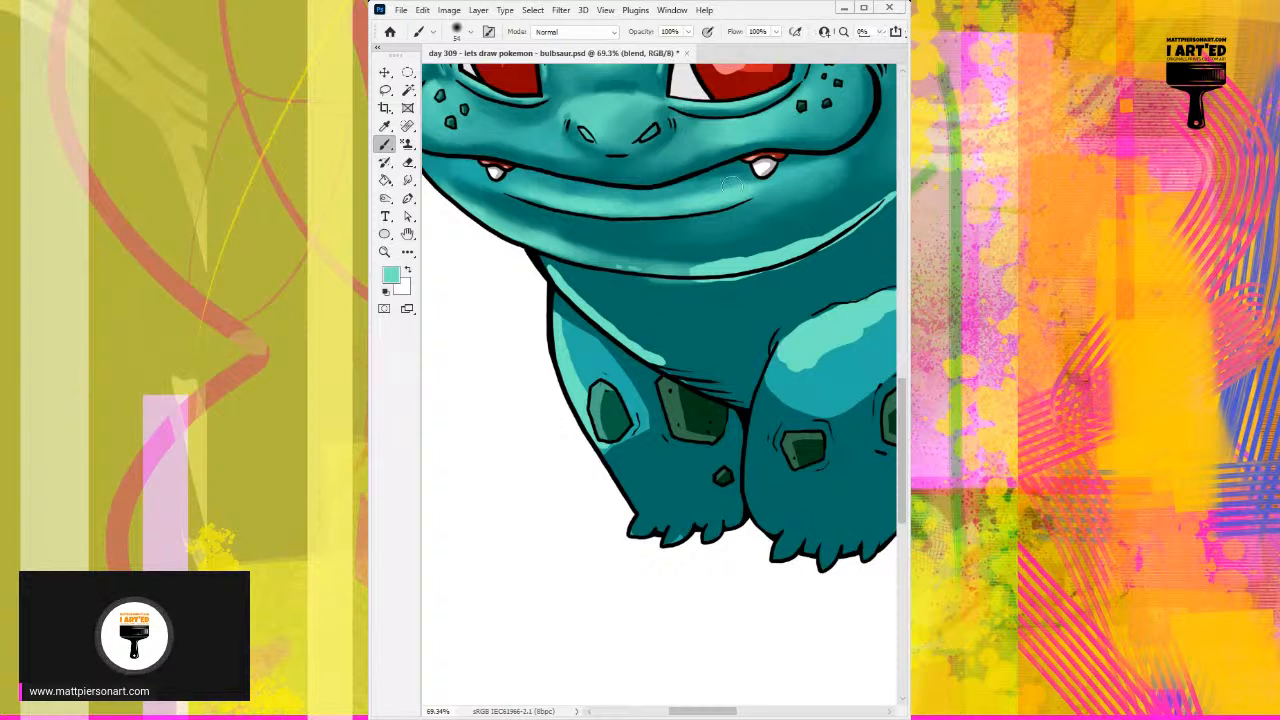
drag(705, 260, 778, 248)
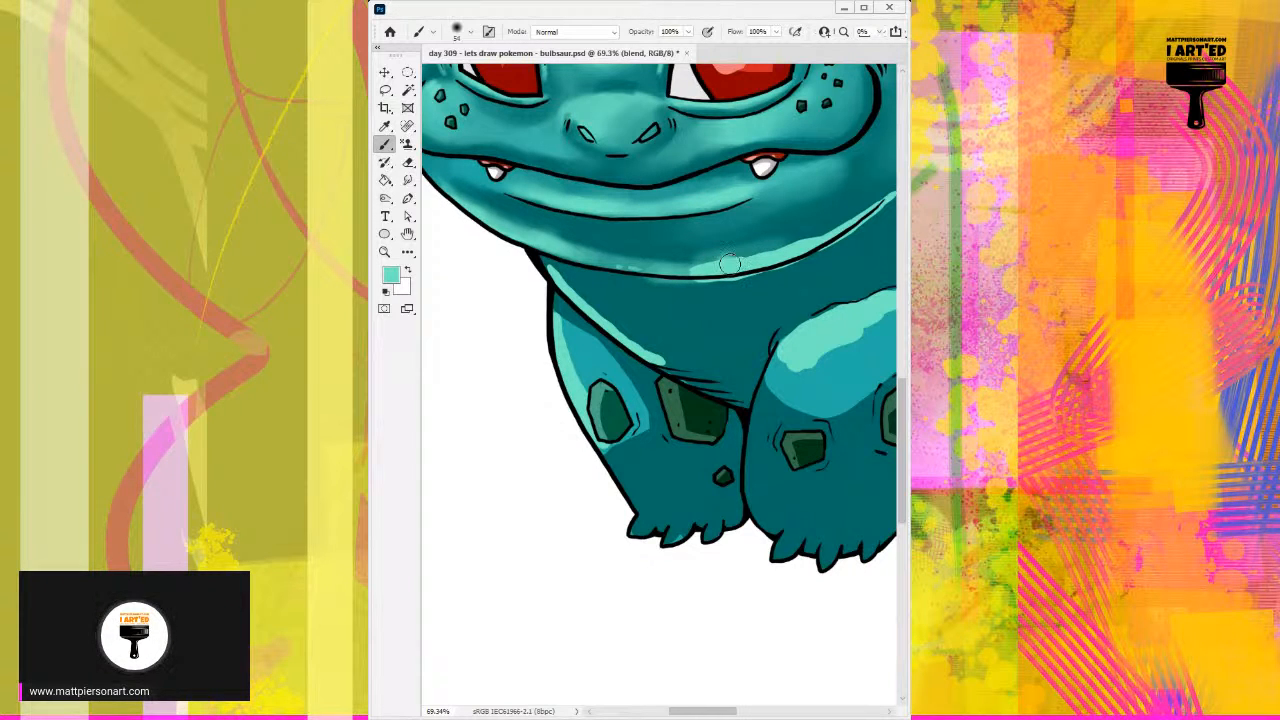
alt+right_click(778, 243)
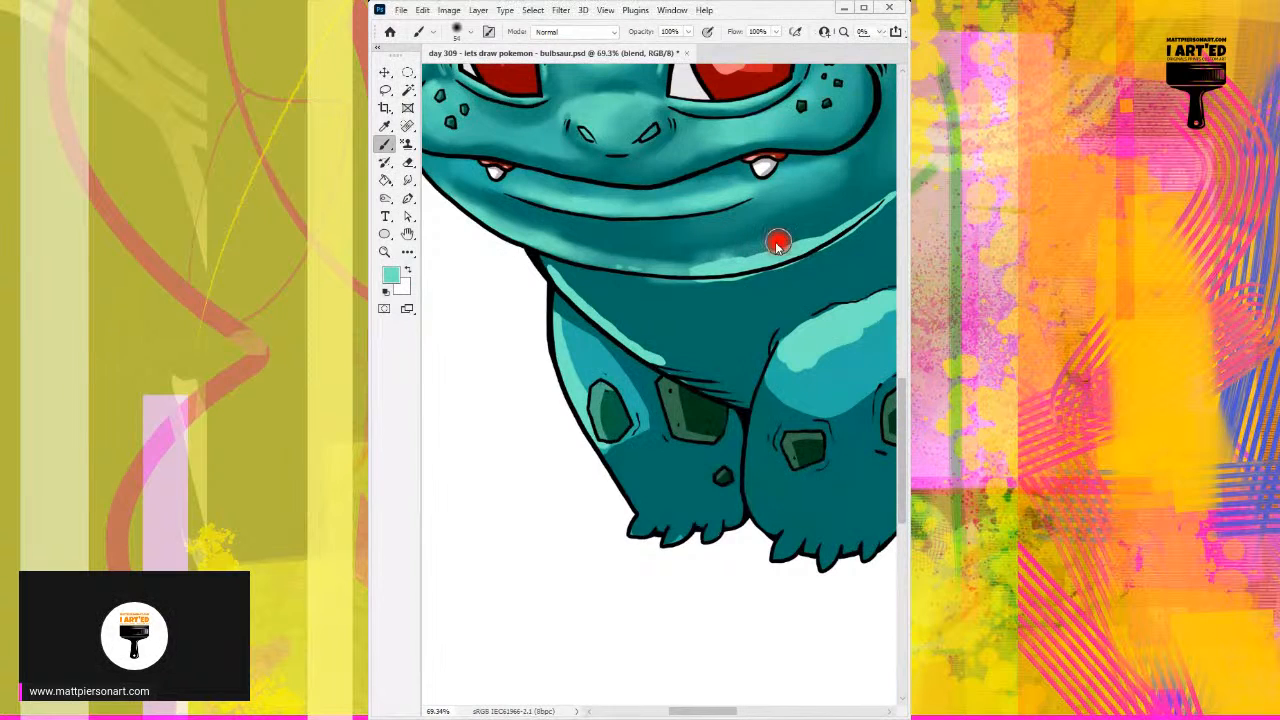
drag(733, 262, 846, 218)
alt+click(826, 222)
mouse_move(717, 254)
mouse_down()
mouse_move(705, 262)
mouse_move(828, 220)
mouse_up()
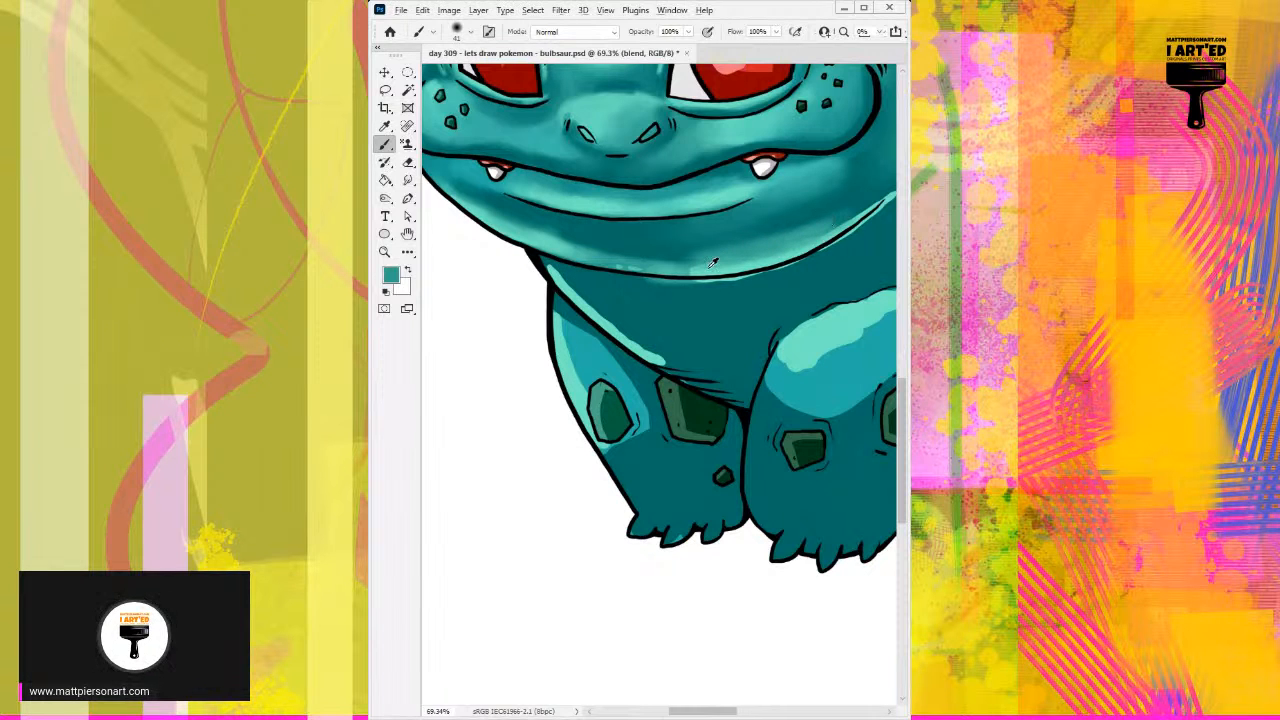
alt+click(753, 264)
mouse_move(690, 268)
mouse_down()
mouse_move(745, 264)
mouse_move(679, 266)
mouse_move(781, 256)
mouse_move(727, 263)
mouse_move(826, 234)
mouse_up()
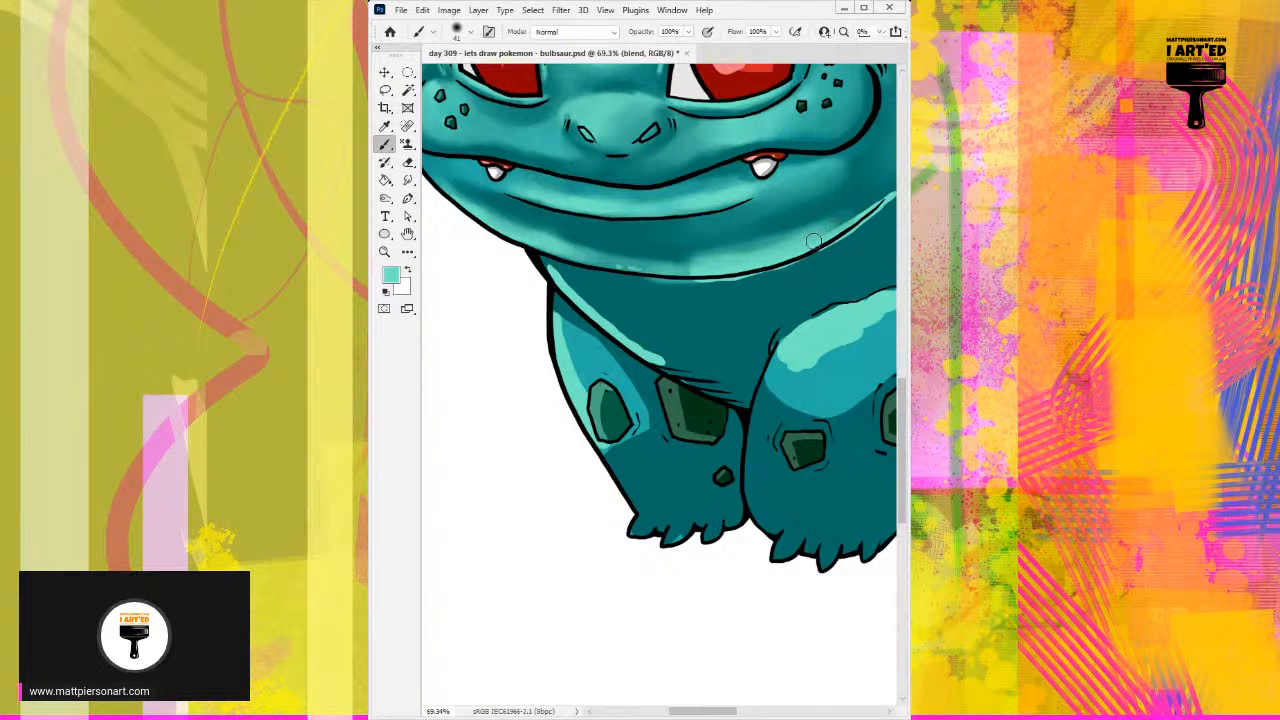
Step: Cover the highlight spill beneath the chin outline with sampled dark teal at 41 px
alt+click(713, 285)
drag(634, 286, 726, 285)
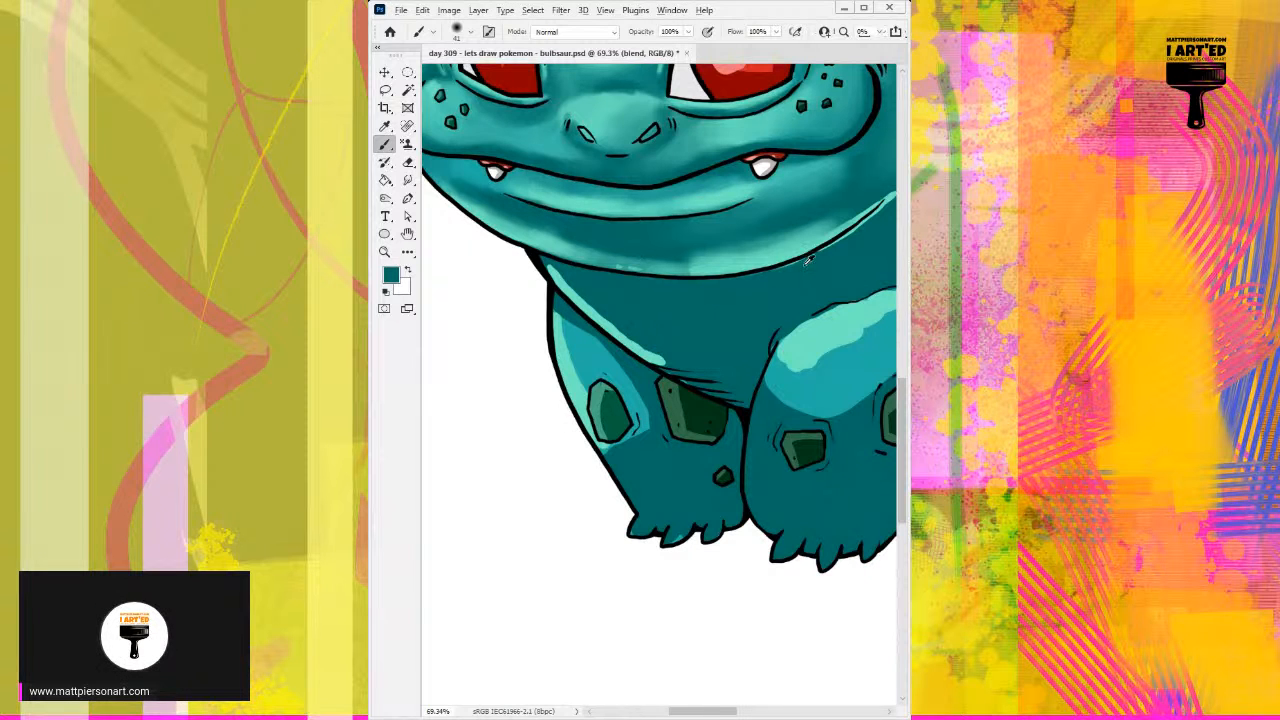
Step: Blend the jaw highlights across the middle of the chin into the shadow below the lower lip with sampled light and dark teals
alt+click(701, 264)
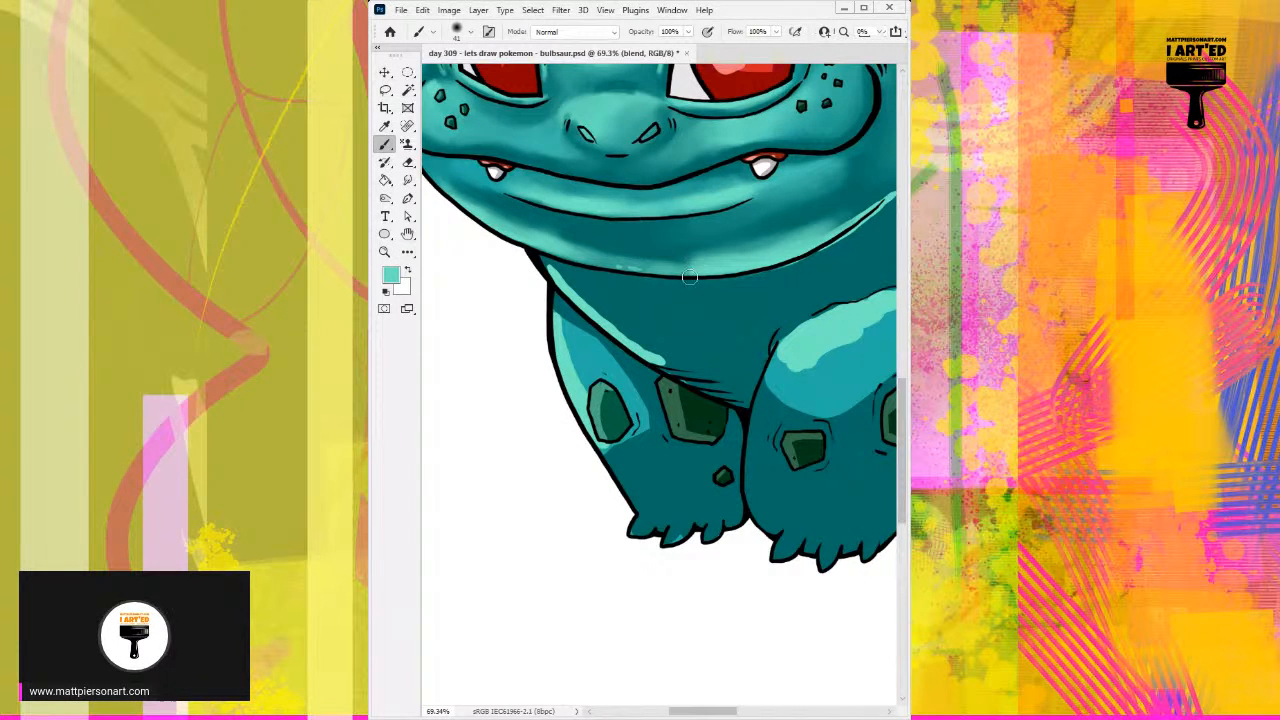
alt+click(656, 250)
mouse_move(641, 257)
mouse_down()
mouse_move(718, 255)
mouse_move(667, 254)
mouse_move(779, 240)
mouse_move(622, 241)
mouse_move(672, 252)
mouse_move(583, 243)
mouse_move(614, 226)
mouse_up()
alt+click(542, 252)
alt+click(590, 236)
alt+right_click(618, 234)
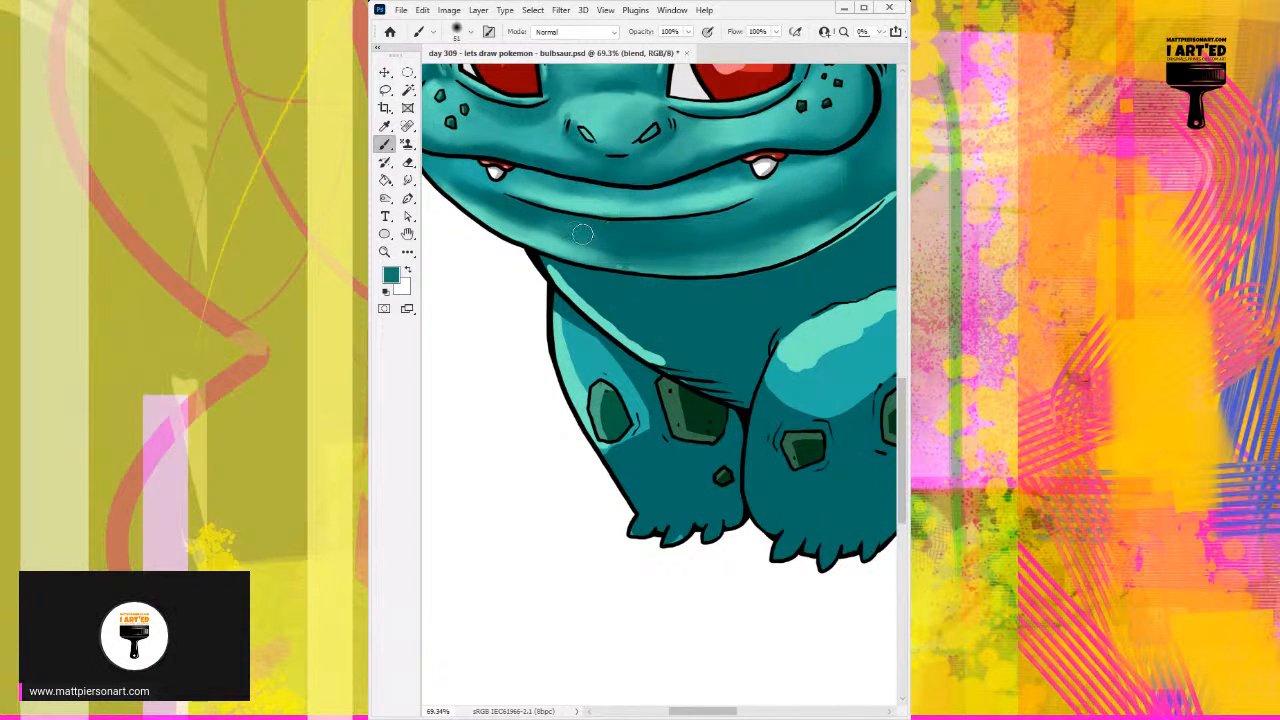
drag(530, 222, 628, 254)
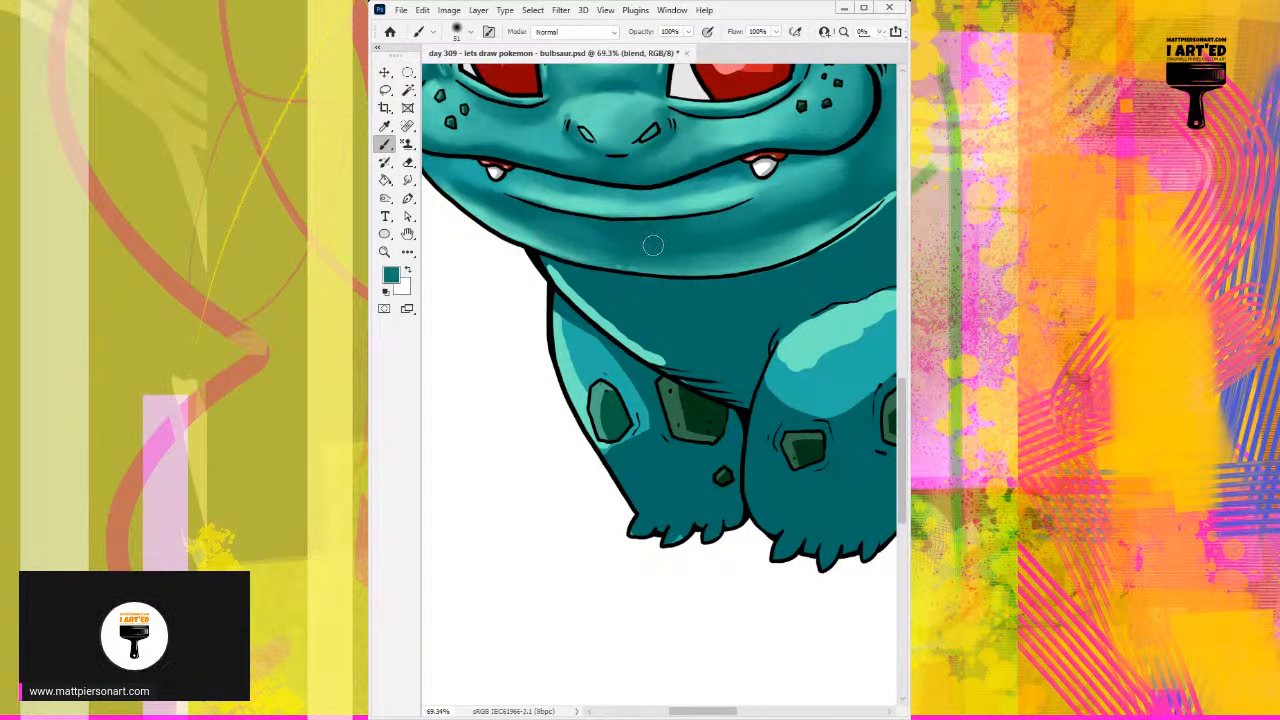
drag(760, 275, 677, 253)
drag(750, 216, 714, 234)
drag(717, 229, 693, 300)
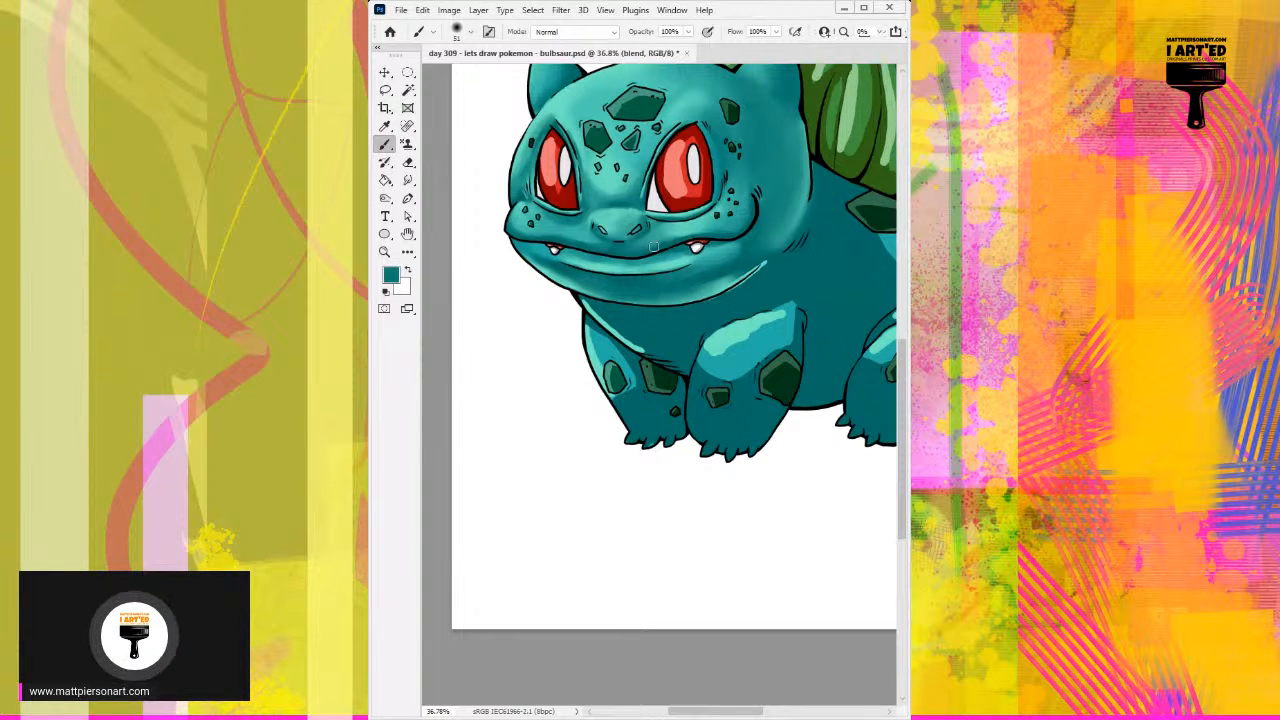
drag(669, 290, 675, 289)
drag(709, 208, 646, 330)
mouse_move(582, 398)
mouse_down()
mouse_move(612, 319)
mouse_move(688, 258)
mouse_up()
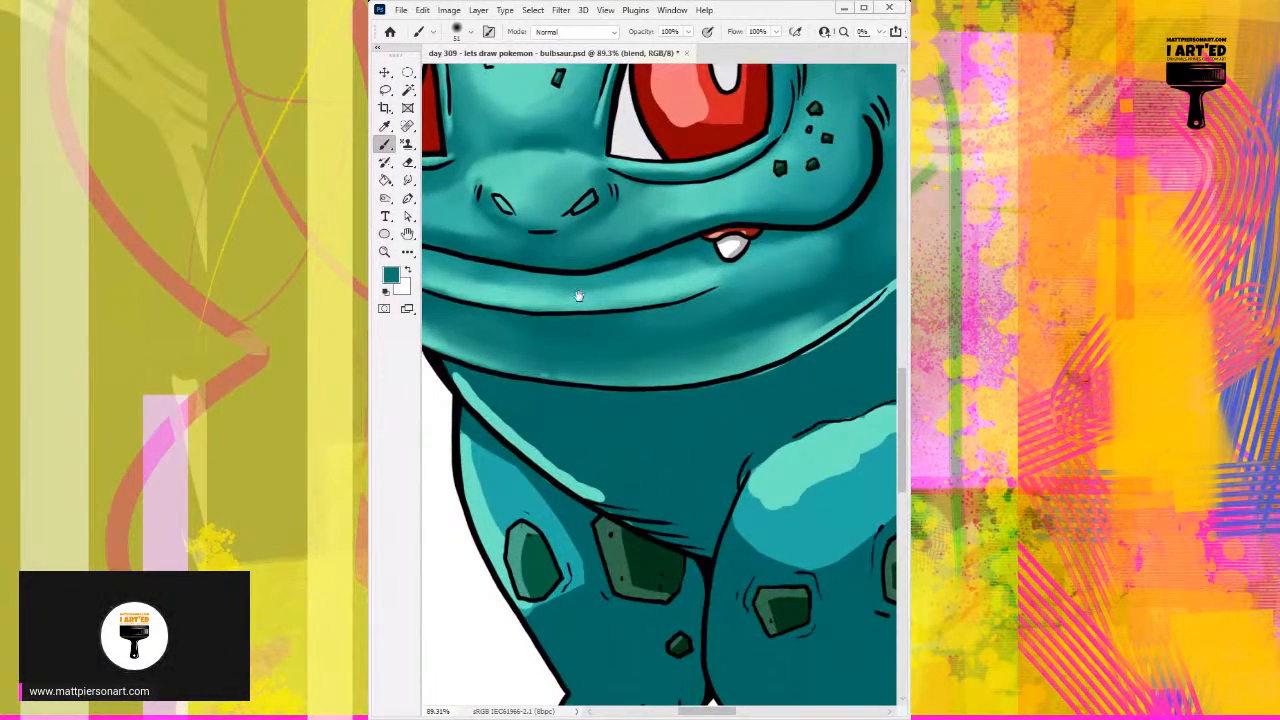
drag(608, 346, 460, 245)
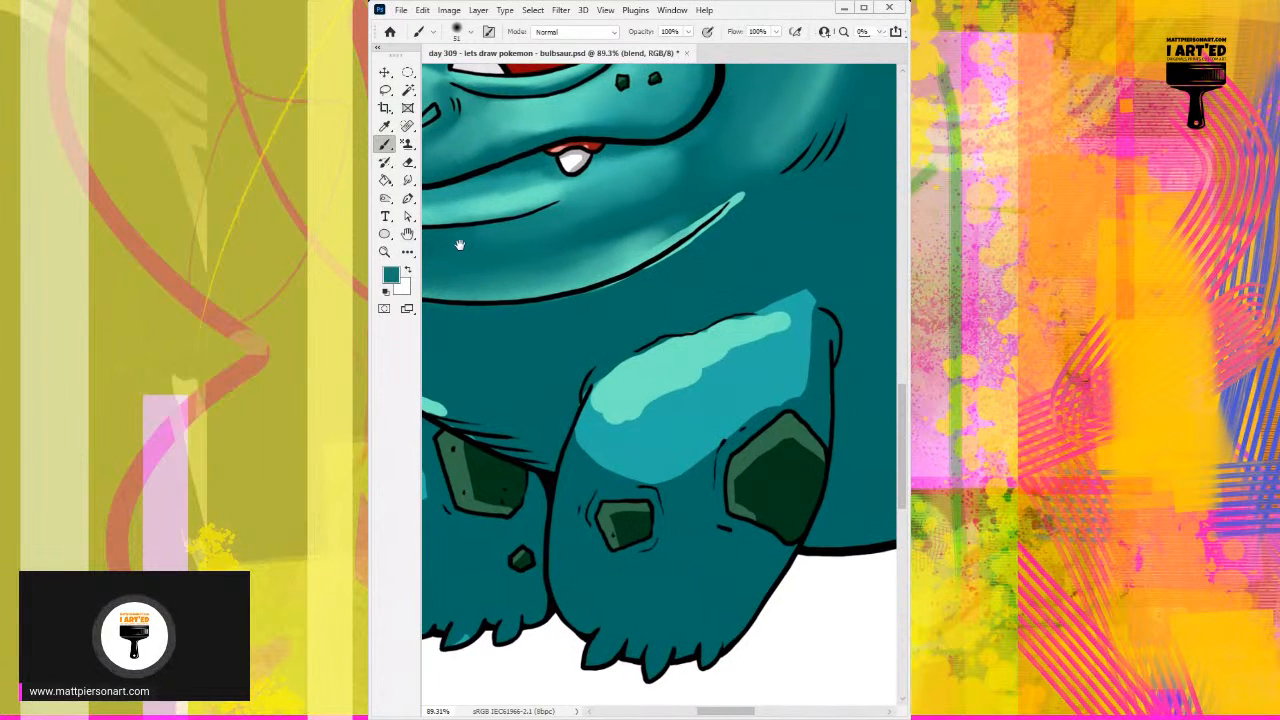
drag(510, 316, 669, 286)
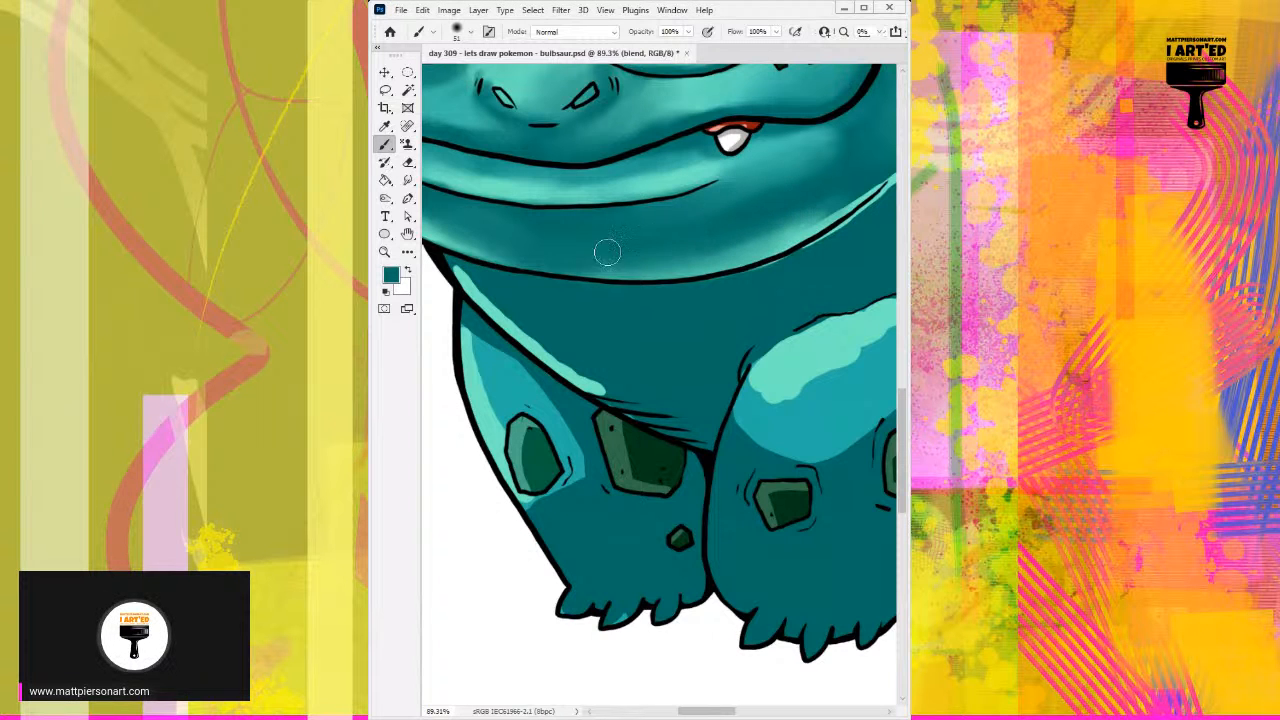
Step: Blend the highlight along the chin's right lower edge into the shadow above it with sampled dark and mid teals
mouse_move(758, 242)
mouse_down()
mouse_move(595, 248)
mouse_move(718, 178)
mouse_up()
alt+click(674, 220)
alt+click(650, 195)
mouse_move(628, 222)
mouse_down()
mouse_move(676, 202)
mouse_move(617, 236)
mouse_move(696, 182)
mouse_move(691, 196)
mouse_move(743, 172)
mouse_move(677, 242)
mouse_up()
alt+right_click(664, 223)
alt+click(665, 220)
alt+click(675, 187)
alt+click(675, 213)
alt+click(735, 182)
drag(741, 186, 698, 232)
Step: Cover the light spill outside the right end of the chin outline with sampled dark teal at 35 and 22 px
alt+click(649, 258)
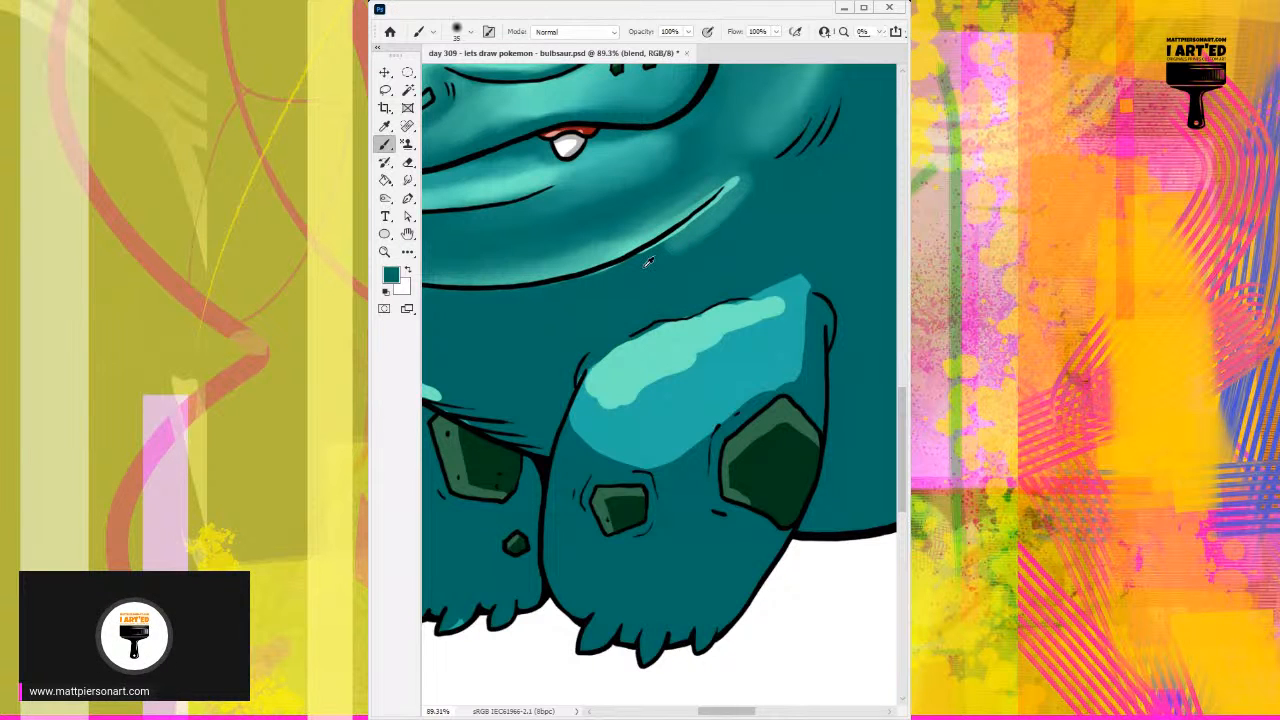
mouse_move(622, 280)
mouse_down()
mouse_move(736, 203)
mouse_move(636, 275)
mouse_move(729, 208)
mouse_up()
alt+right_click(728, 216)
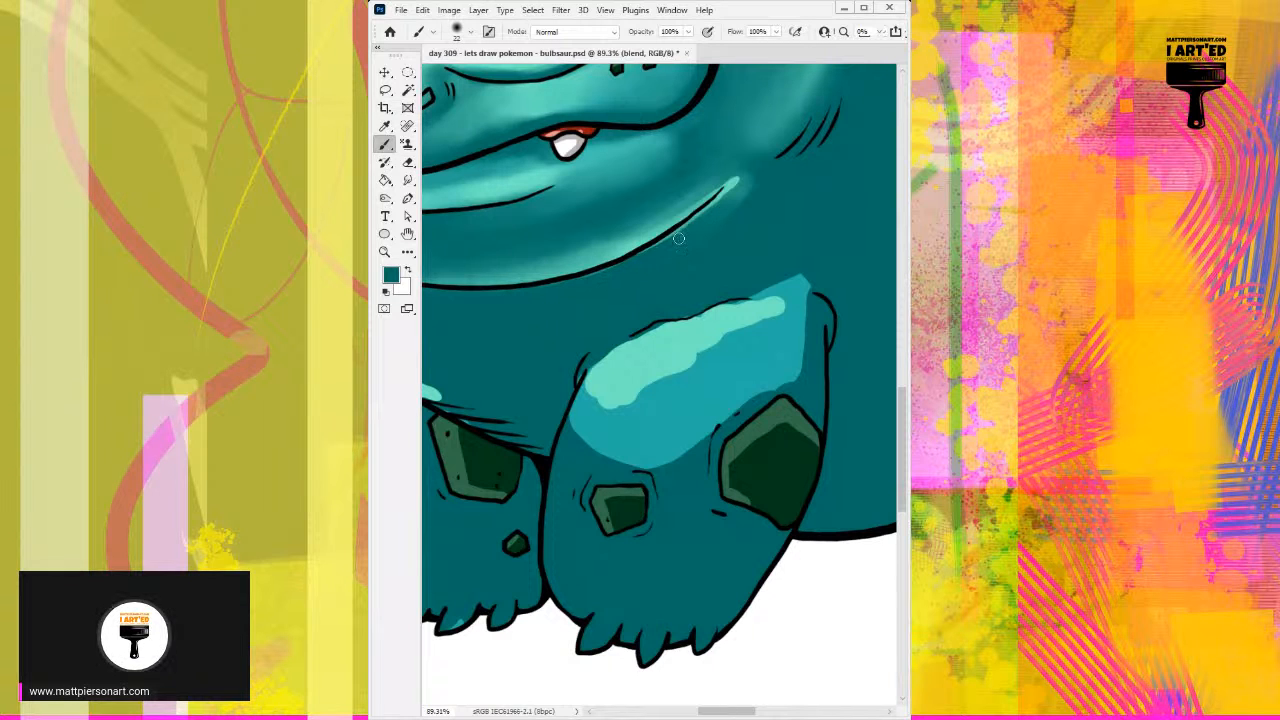
drag(660, 246, 742, 188)
drag(696, 223, 743, 172)
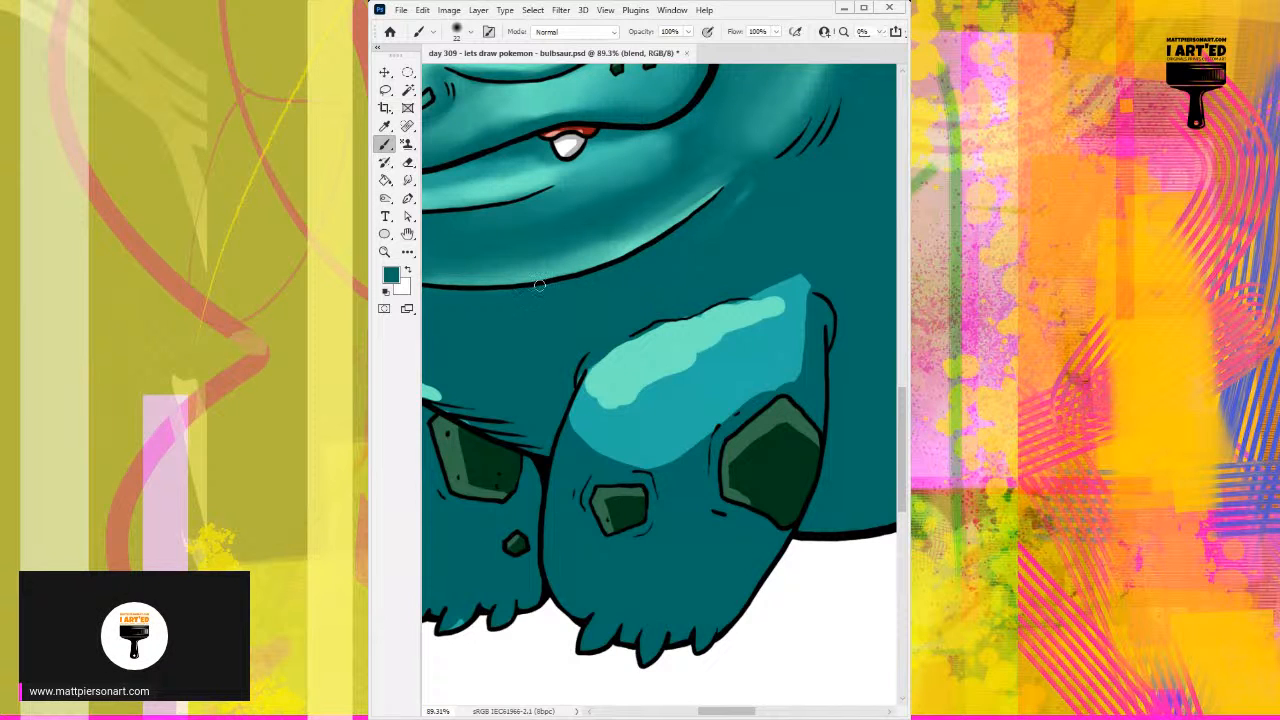
mouse_move(674, 246)
mouse_down()
mouse_move(703, 253)
mouse_move(752, 195)
mouse_up()
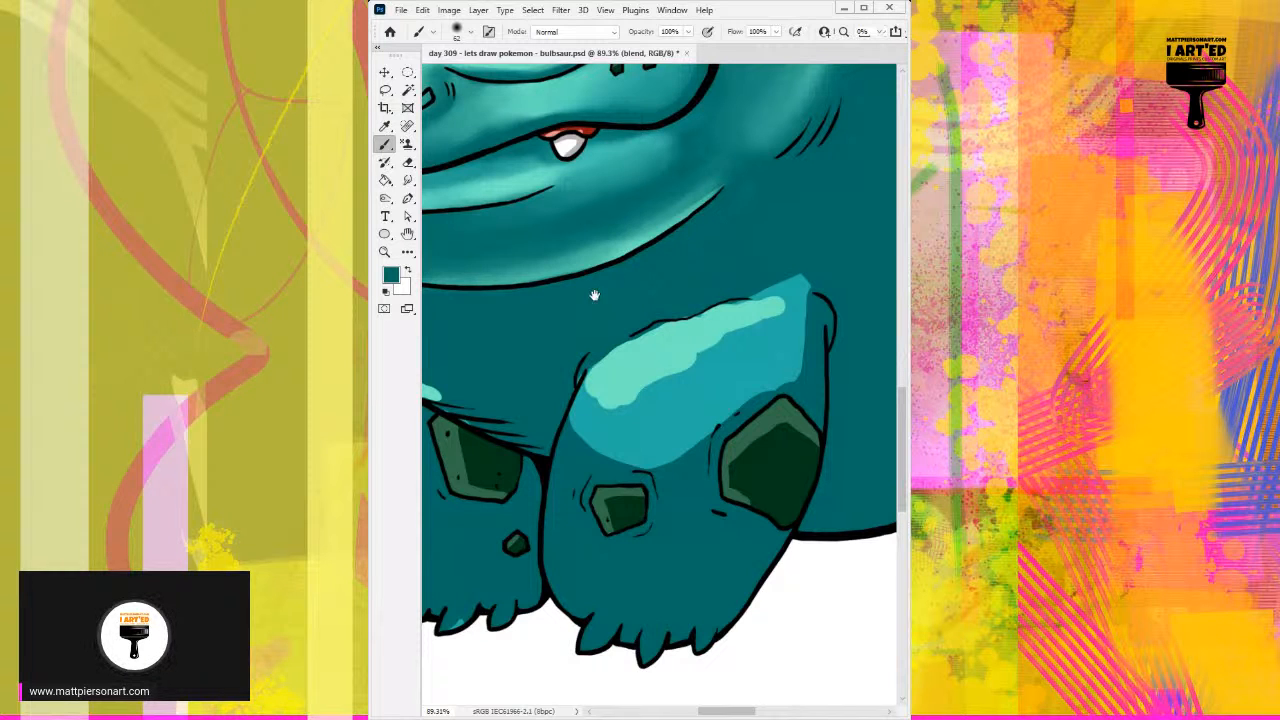
Step: Soften the right tip of the chin highlight with sampled light and mid teals at 40 and 22 px
mouse_move(697, 199)
mouse_down()
mouse_move(686, 206)
mouse_move(710, 177)
mouse_up()
alt+click(687, 208)
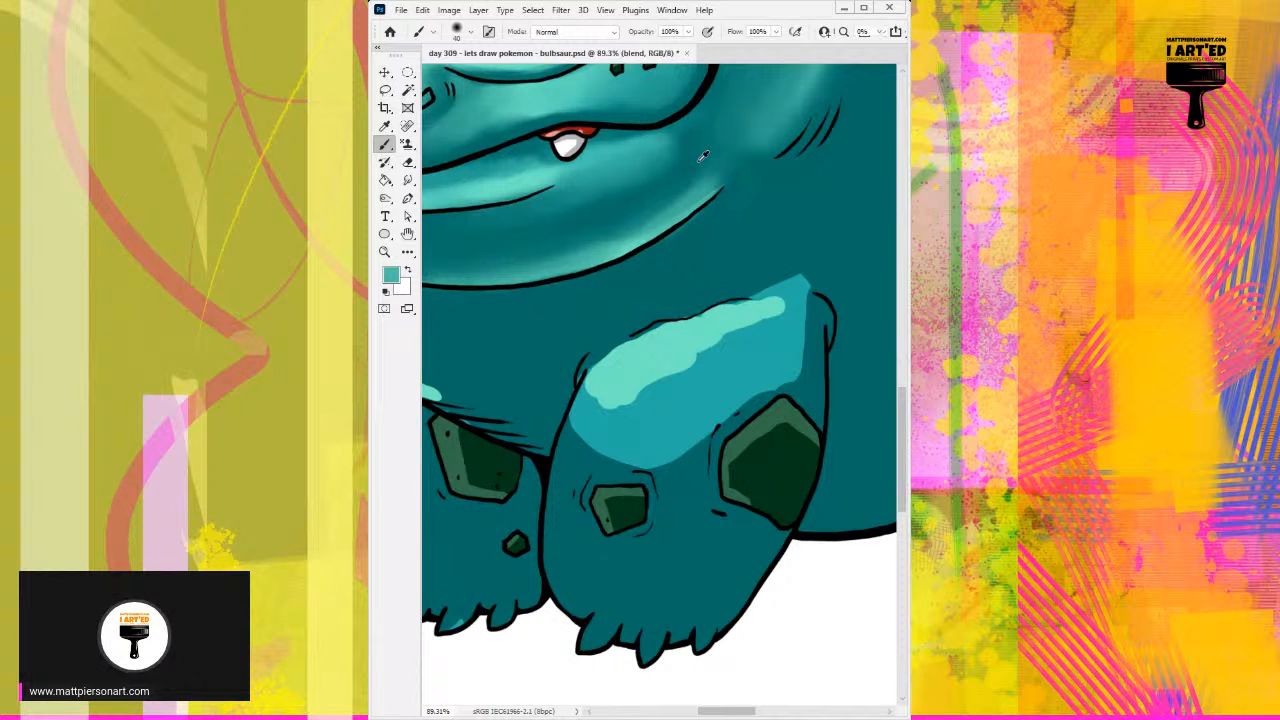
alt+click(704, 197)
drag(708, 188, 650, 225)
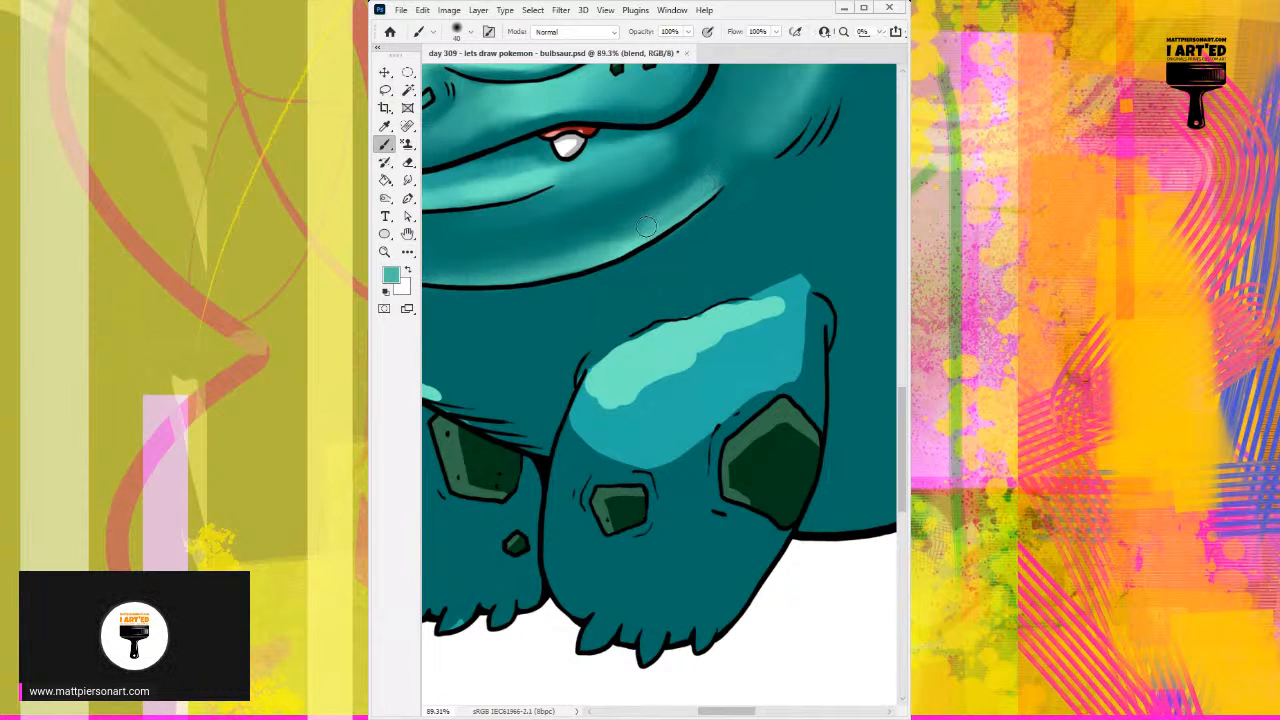
drag(708, 195, 688, 220)
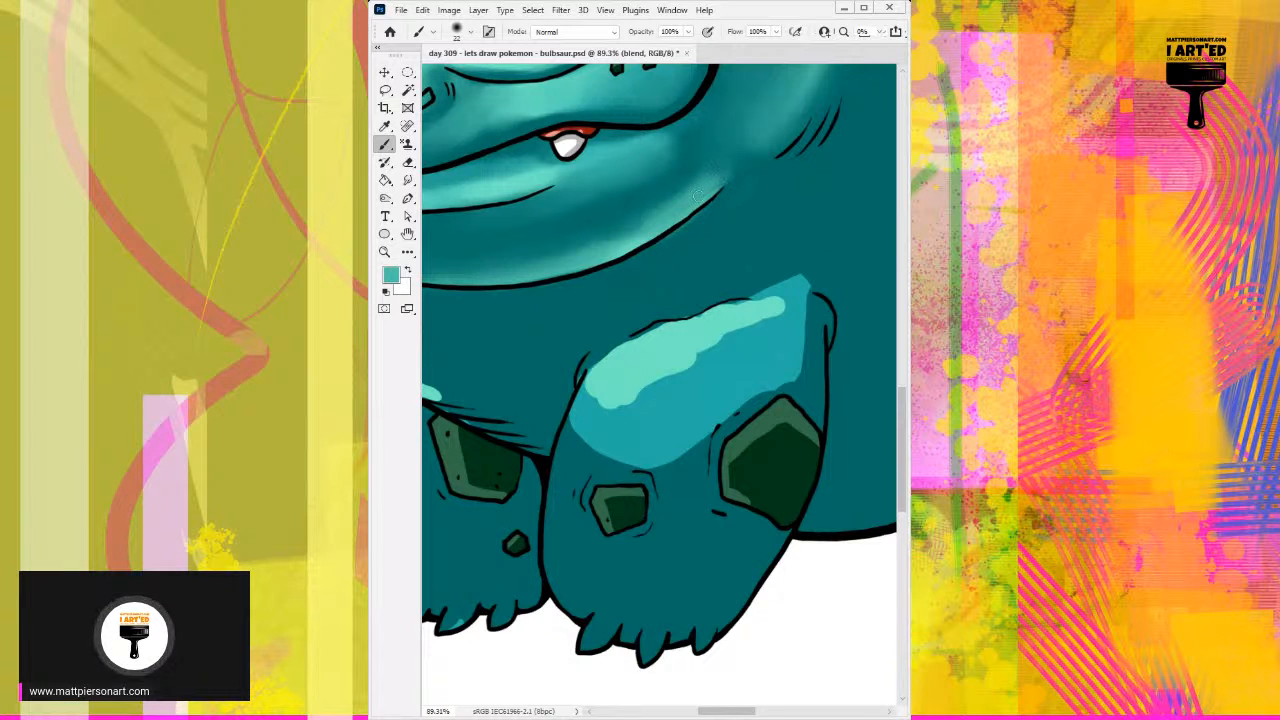
alt+click(722, 155)
mouse_move(716, 158)
mouse_down()
mouse_move(641, 216)
mouse_move(717, 156)
mouse_move(625, 230)
mouse_move(711, 165)
mouse_move(682, 191)
mouse_move(707, 165)
mouse_move(695, 187)
mouse_move(574, 254)
mouse_up()
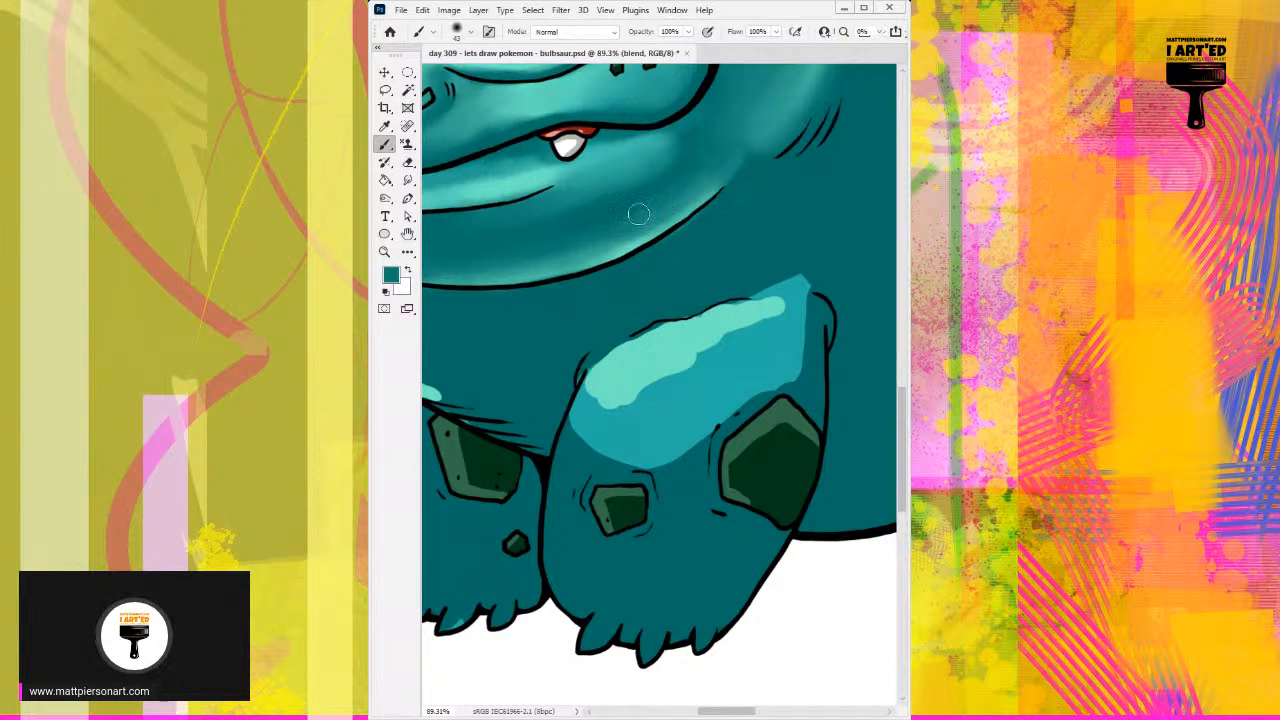
Step: Blend the shadow between the lower lip and the right chin highlight with sampled teals at 43 px
drag(748, 166, 626, 240)
alt+click(665, 151)
mouse_move(668, 146)
mouse_down()
mouse_move(662, 176)
mouse_move(614, 222)
mouse_up()
drag(684, 172, 628, 230)
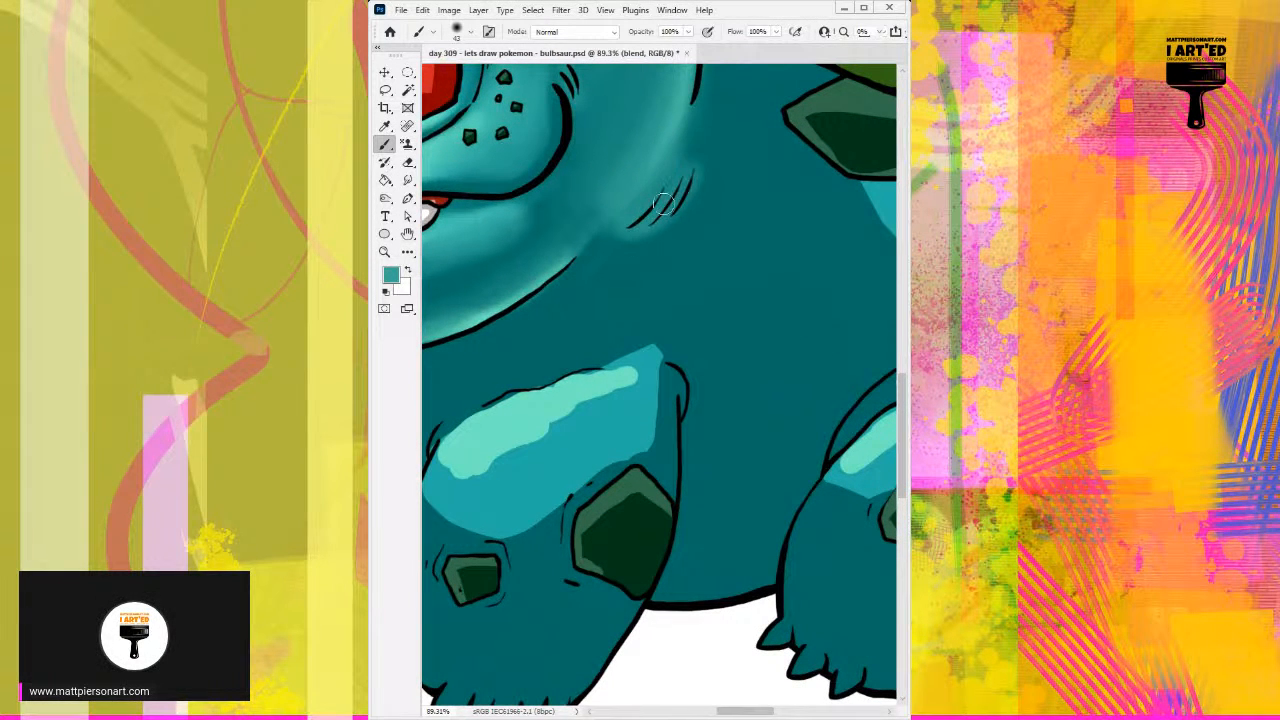
Step: Smooth the transition between the chin outline's right end and the cheek crease lines with sampled dark teal at 43 px
alt+click(606, 238)
mouse_move(636, 194)
mouse_down()
mouse_move(592, 252)
mouse_move(606, 230)
mouse_up()
drag(561, 289, 626, 234)
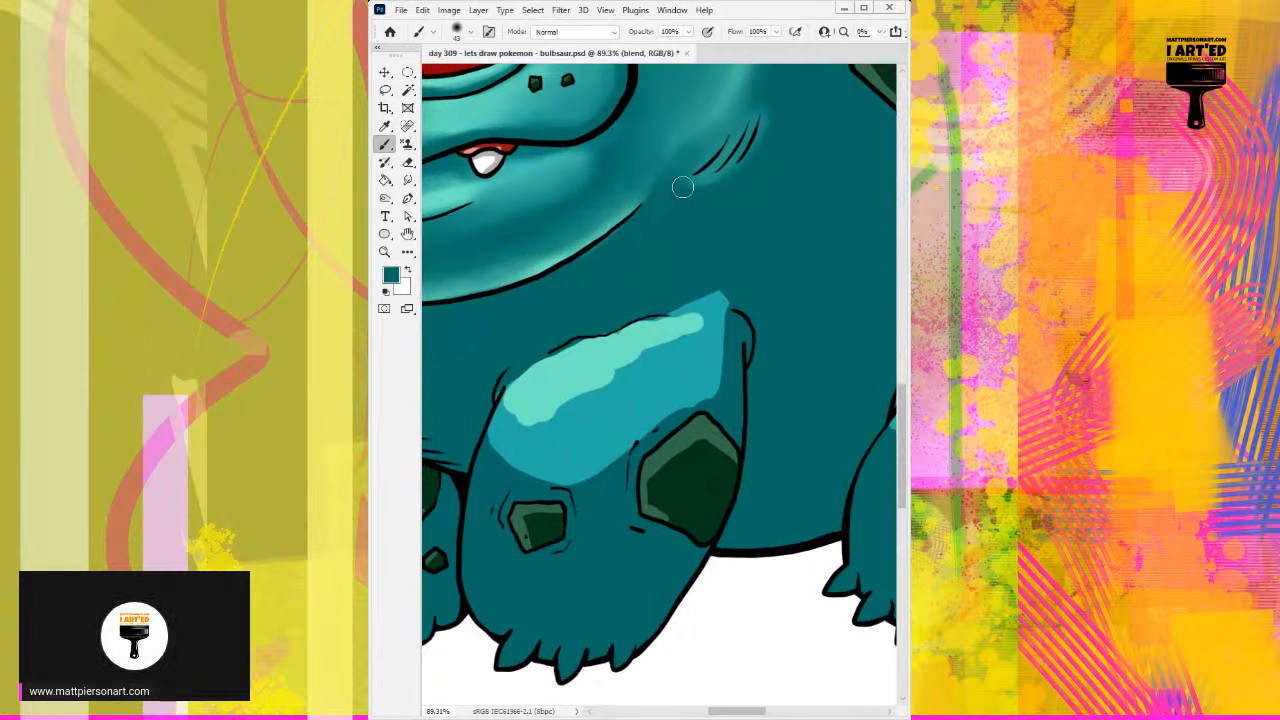
mouse_move(716, 213)
mouse_down()
mouse_move(701, 213)
mouse_move(748, 136)
mouse_up()
mouse_move(684, 168)
mouse_down()
mouse_move(737, 186)
mouse_move(817, 129)
mouse_move(669, 243)
mouse_move(706, 264)
mouse_up()
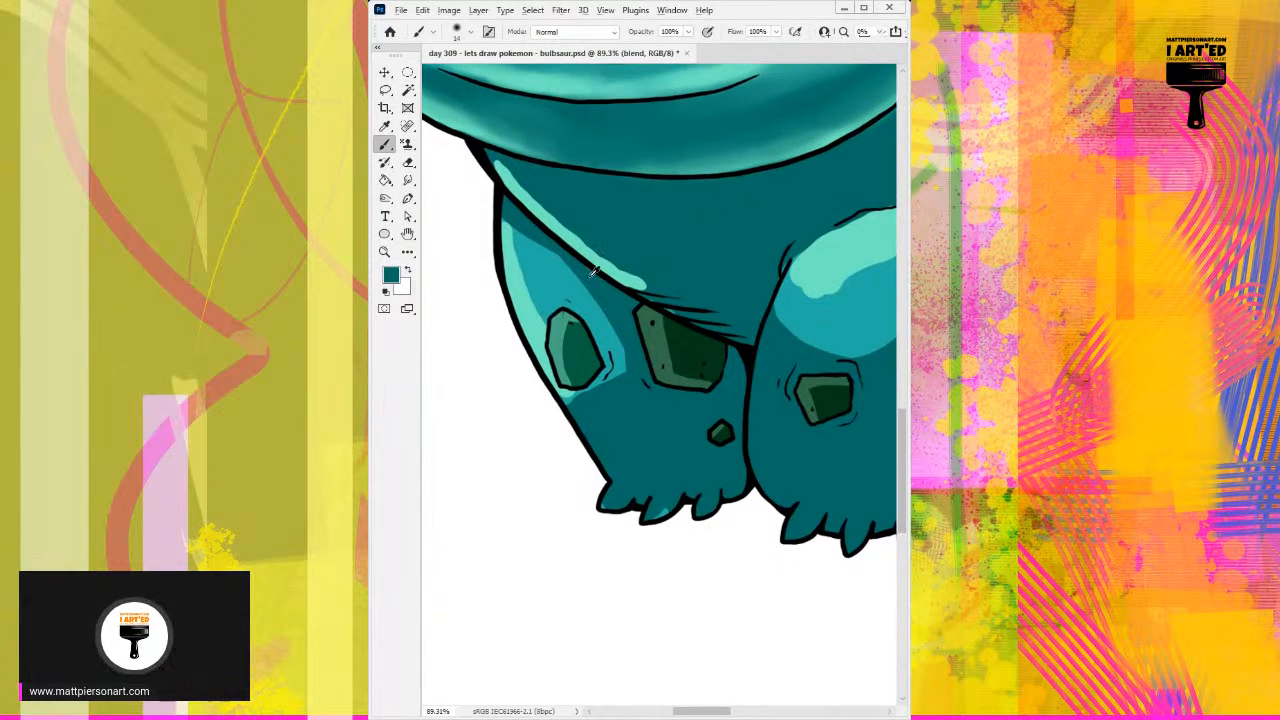
Step: Widen the highlight along the belly's left edge down to the crease lines with sampled light teal at 35 px
alt+click(553, 213)
key(bracketright)
key(bracketright)
key(bracketright)
key(bracketright)
drag(523, 184, 604, 250)
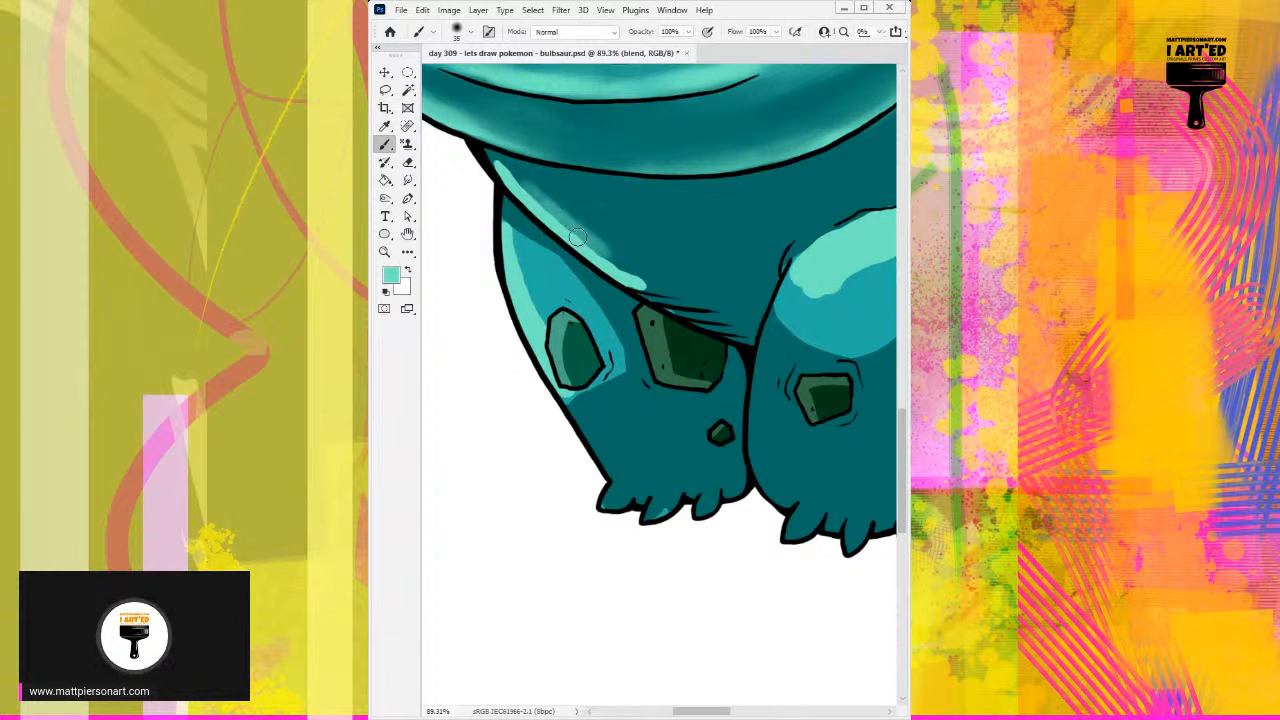
alt+click(521, 188)
mouse_move(496, 162)
mouse_down()
mouse_move(575, 244)
mouse_move(673, 298)
mouse_up()
drag(602, 262, 677, 301)
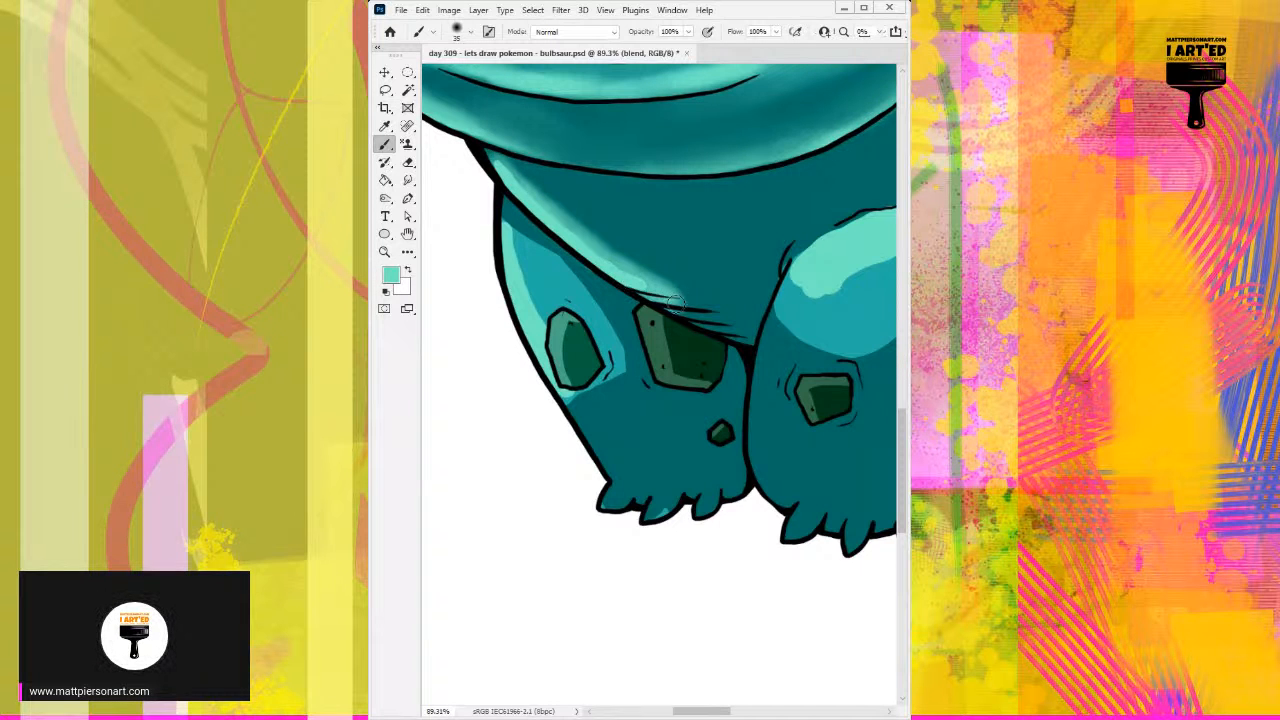
Step: Soften the inner edge of the belly highlight with sampled mid and dark teals, enlarging the brush to 57 px
alt+click(580, 229)
drag(580, 229, 615, 258)
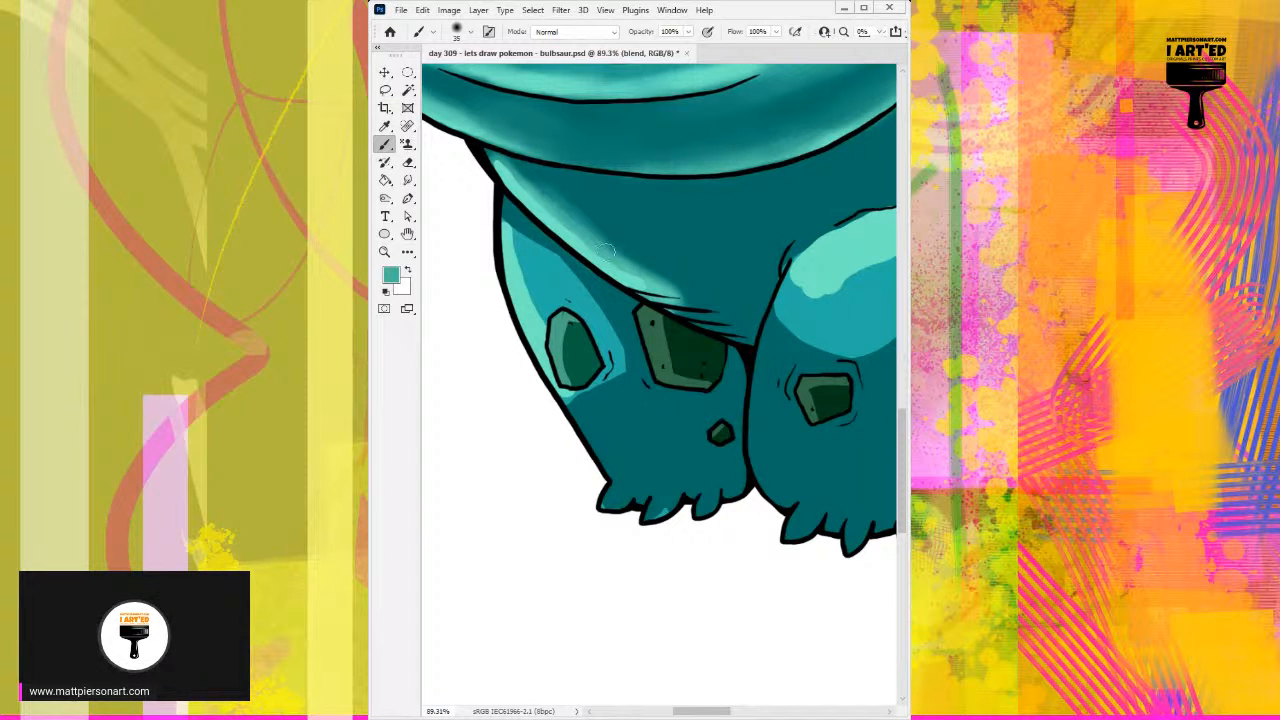
alt+click(580, 197)
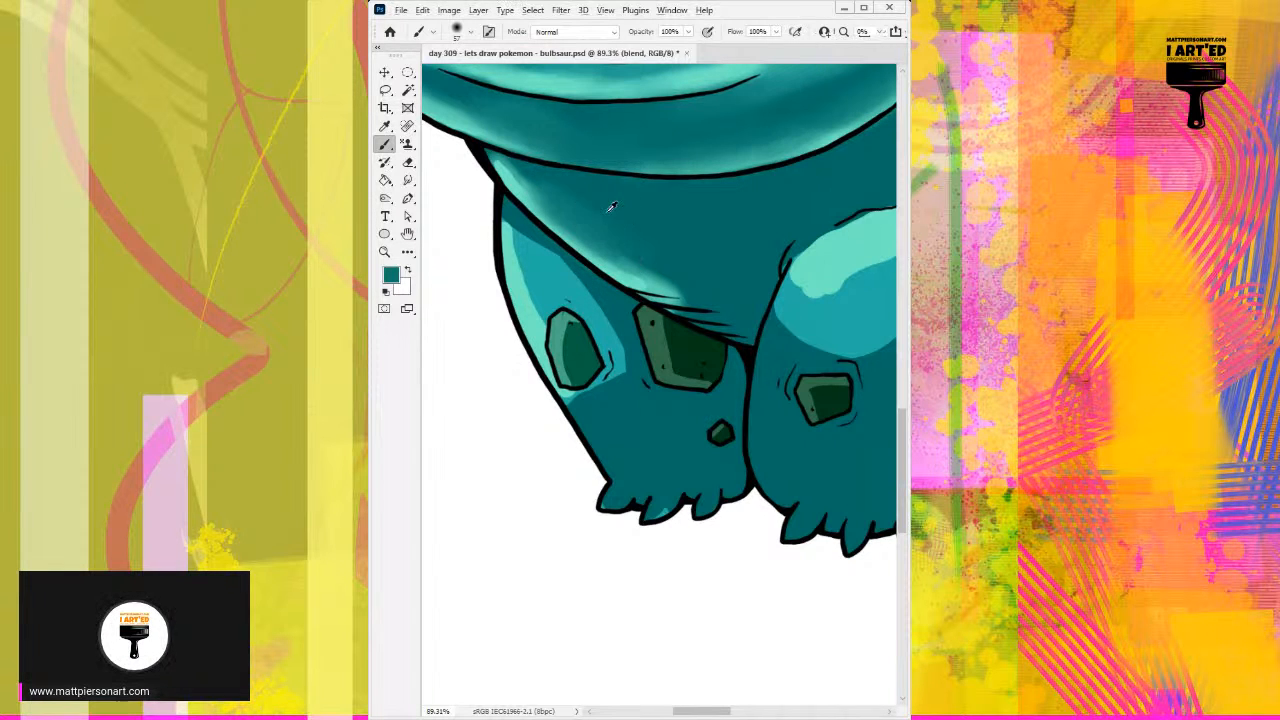
click(571, 195)
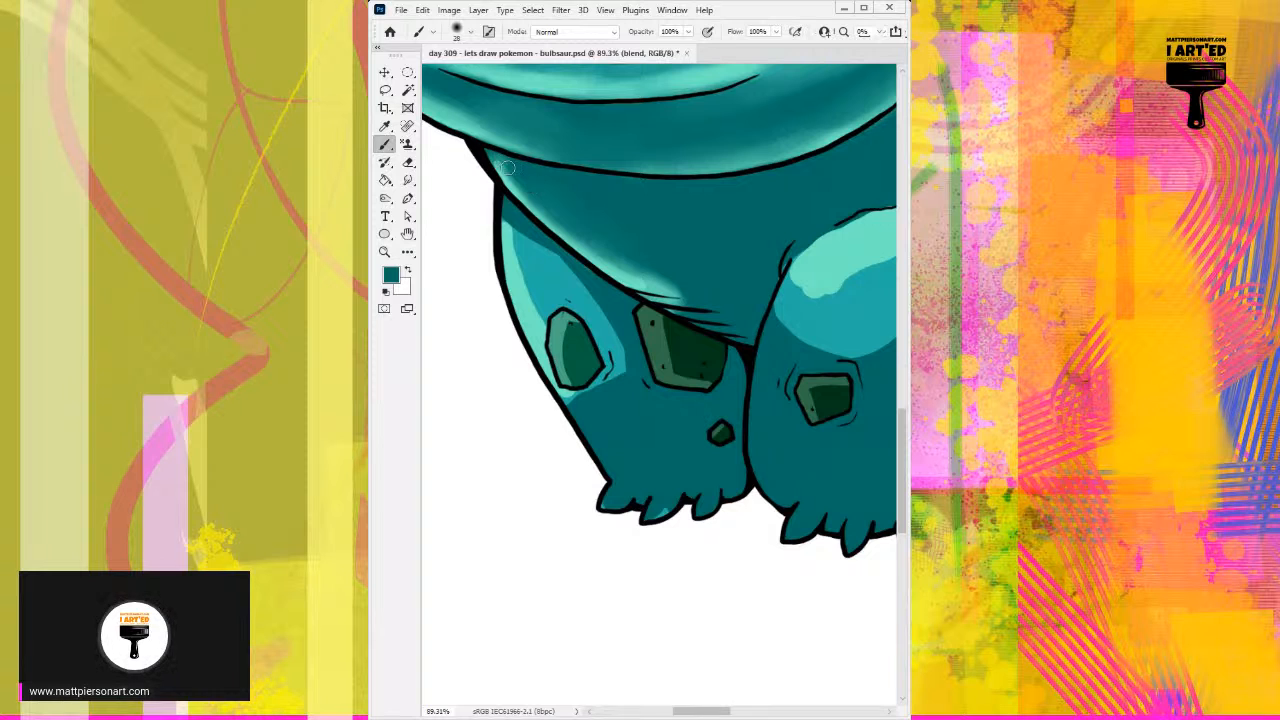
Step: Darken the upper end of the belly highlight and thin it along the outline with sampled dark teal at 28 px
drag(491, 158, 551, 215)
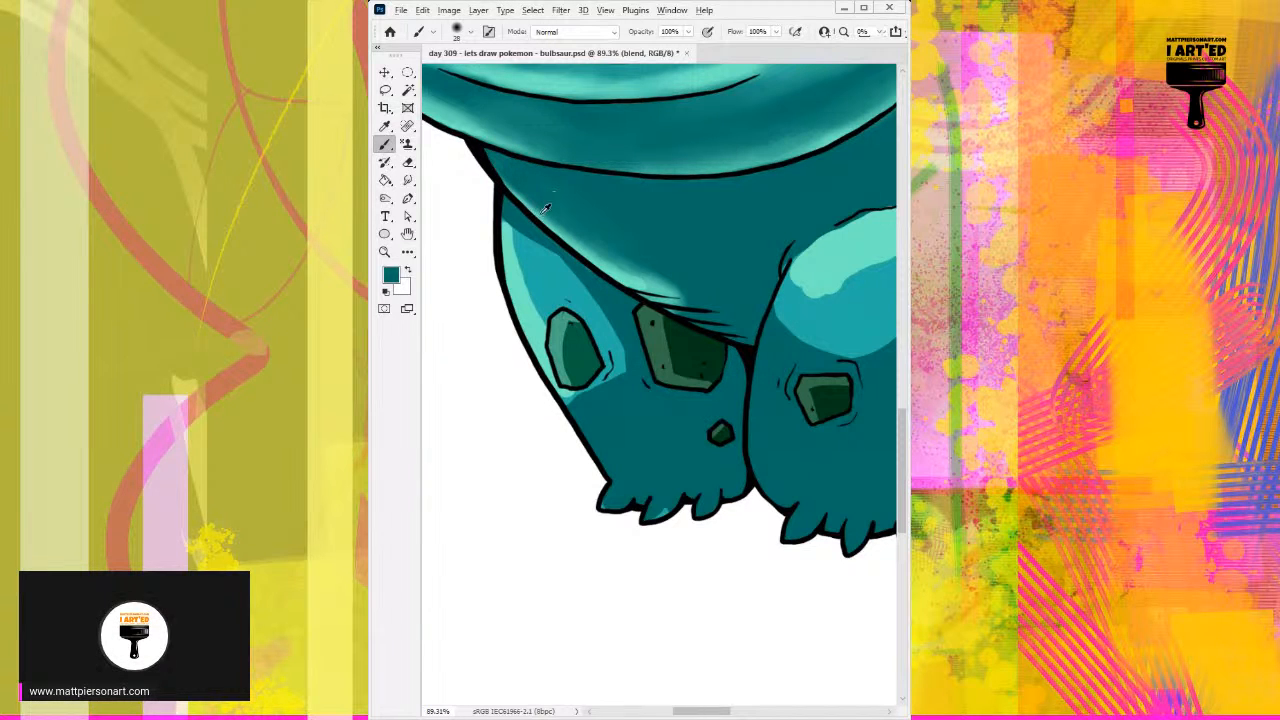
mouse_move(515, 188)
mouse_down()
mouse_move(572, 210)
mouse_move(585, 232)
mouse_move(553, 209)
mouse_move(664, 283)
mouse_up()
alt+click(664, 280)
alt+click(656, 270)
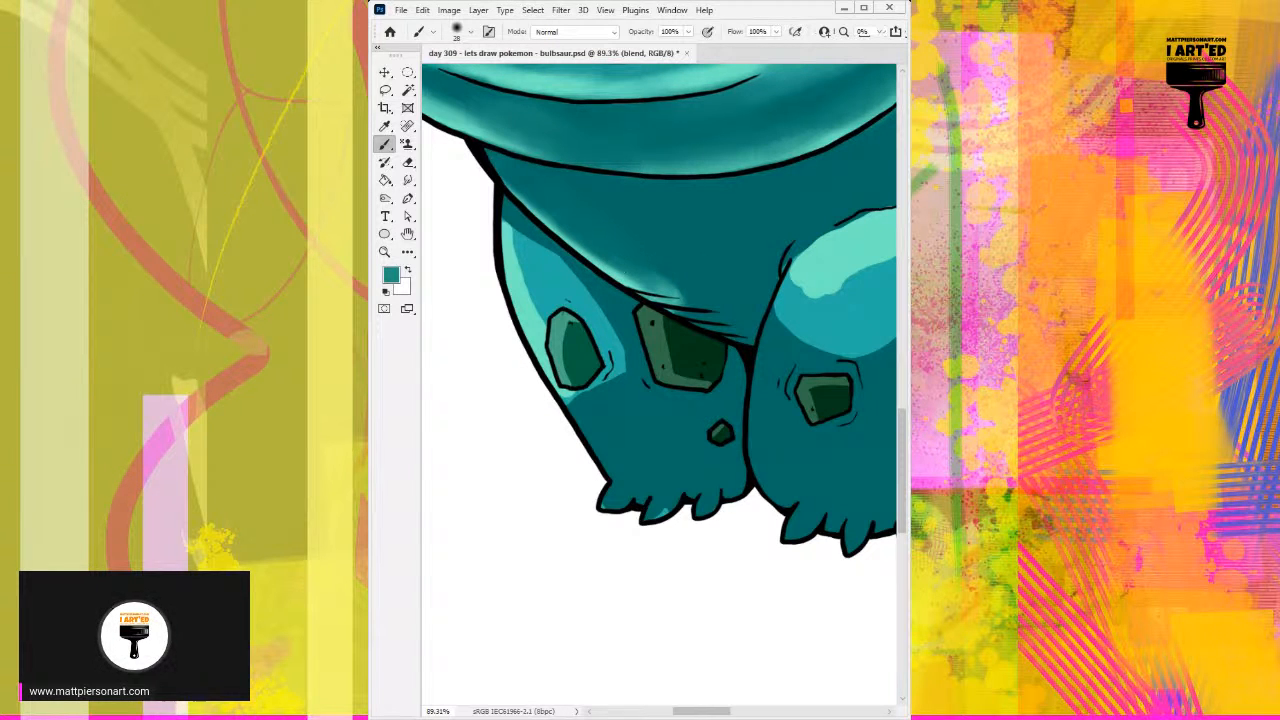
Step: Blend the lower part of the belly highlight into the dark teal and toward the crease lines with sampled teals
alt+click(586, 220)
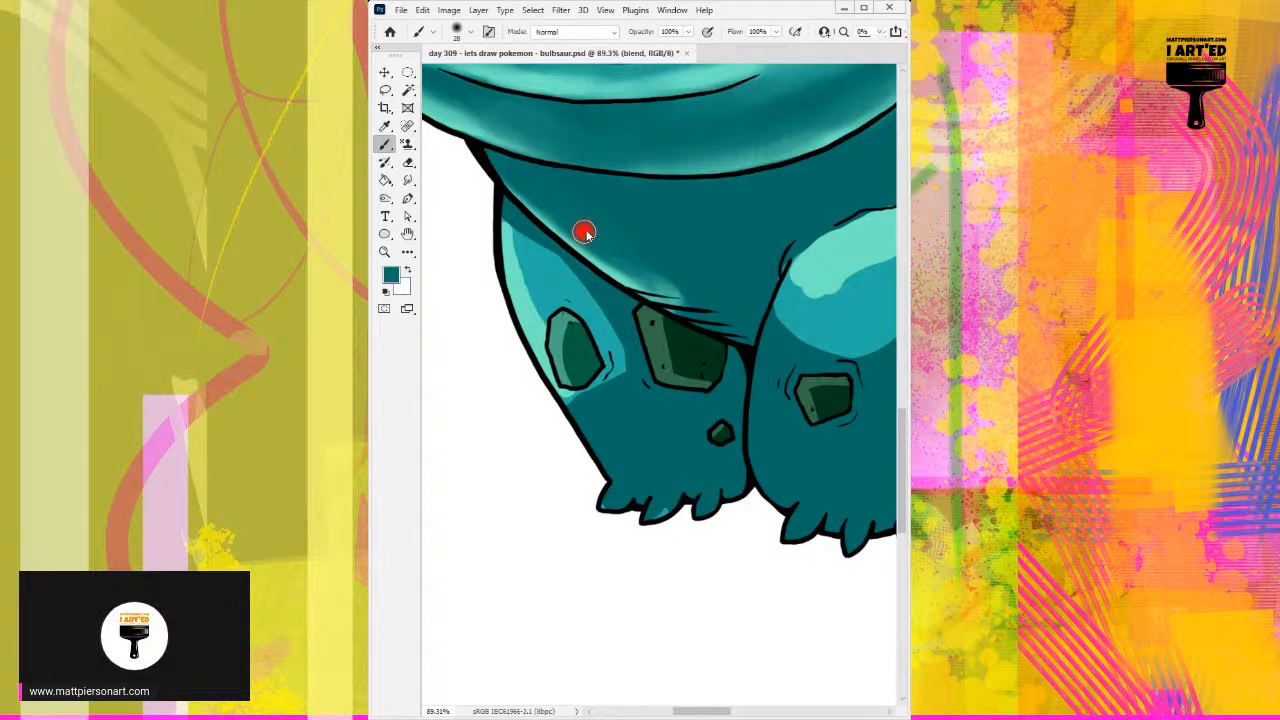
mouse_move(586, 240)
mouse_down()
mouse_move(656, 288)
mouse_move(628, 276)
mouse_move(698, 292)
mouse_up()
alt+click(616, 276)
alt+click(614, 267)
mouse_move(626, 255)
mouse_down()
mouse_move(711, 296)
mouse_move(690, 300)
mouse_move(738, 325)
mouse_up()
alt+click(614, 244)
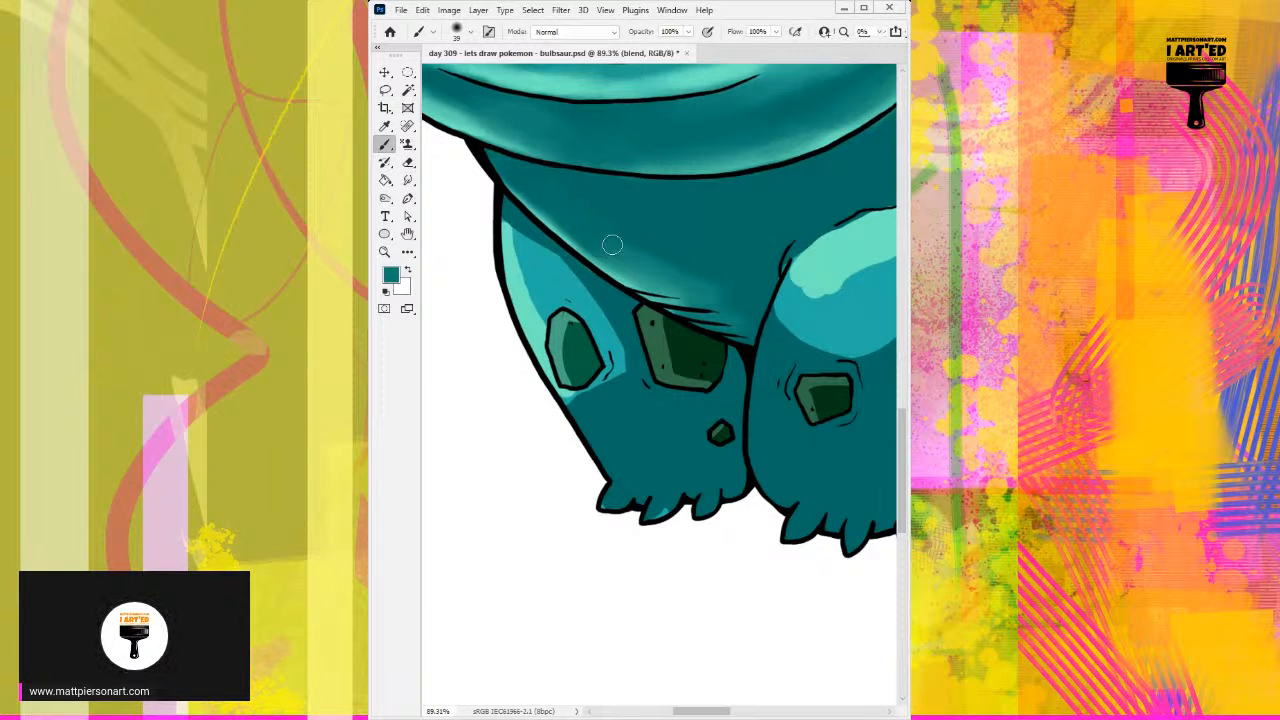
Step: Extend the mid-teal glow through the belly crease lines toward the right front leg with sampled color
alt+click(658, 283)
alt+click(611, 271)
drag(618, 274, 768, 341)
alt+click(687, 281)
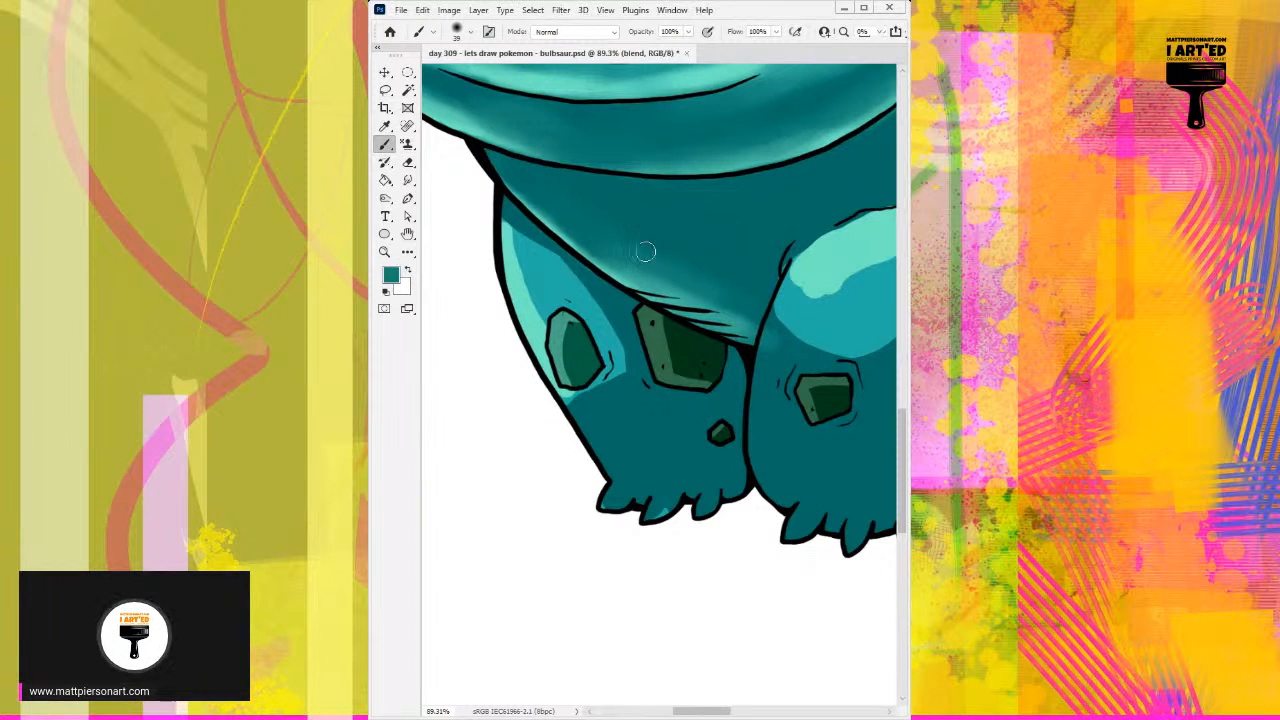
Step: Even out the fade from the belly's lower edge into its center with sampled dark teal at 61 px
alt+click(637, 243)
alt+right_click(656, 255)
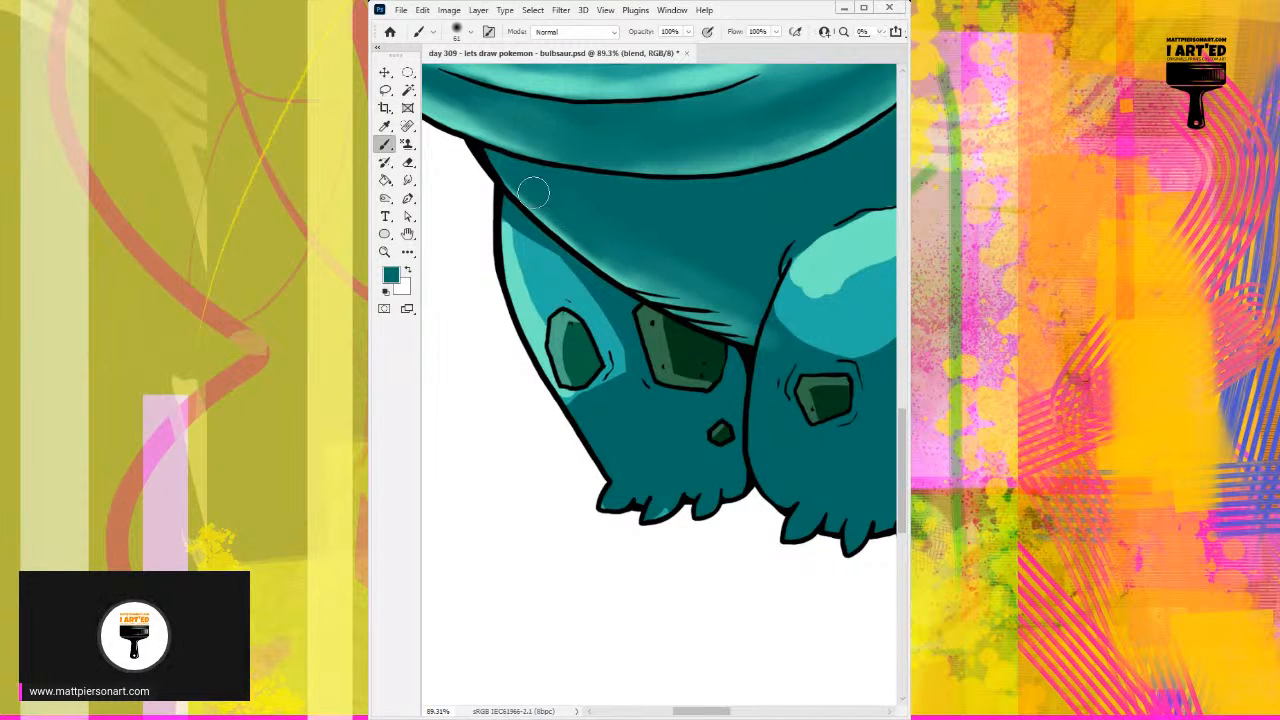
drag(729, 321, 678, 310)
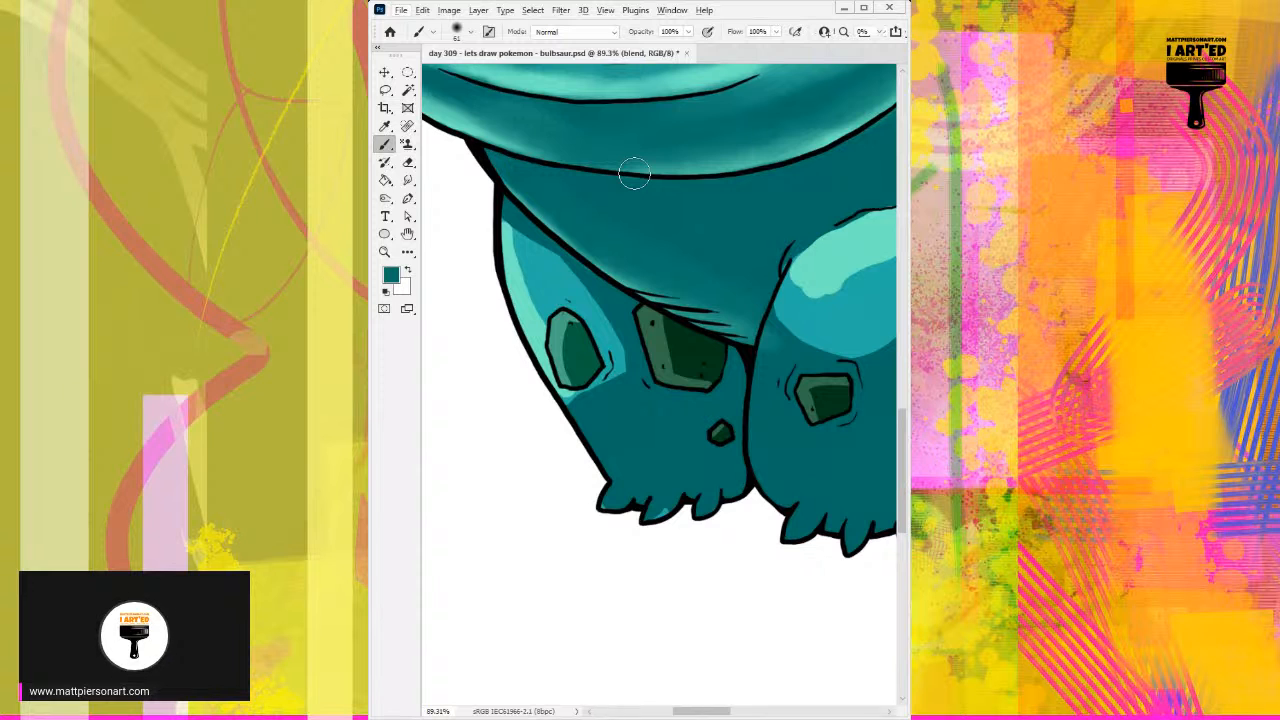
drag(628, 370, 702, 343)
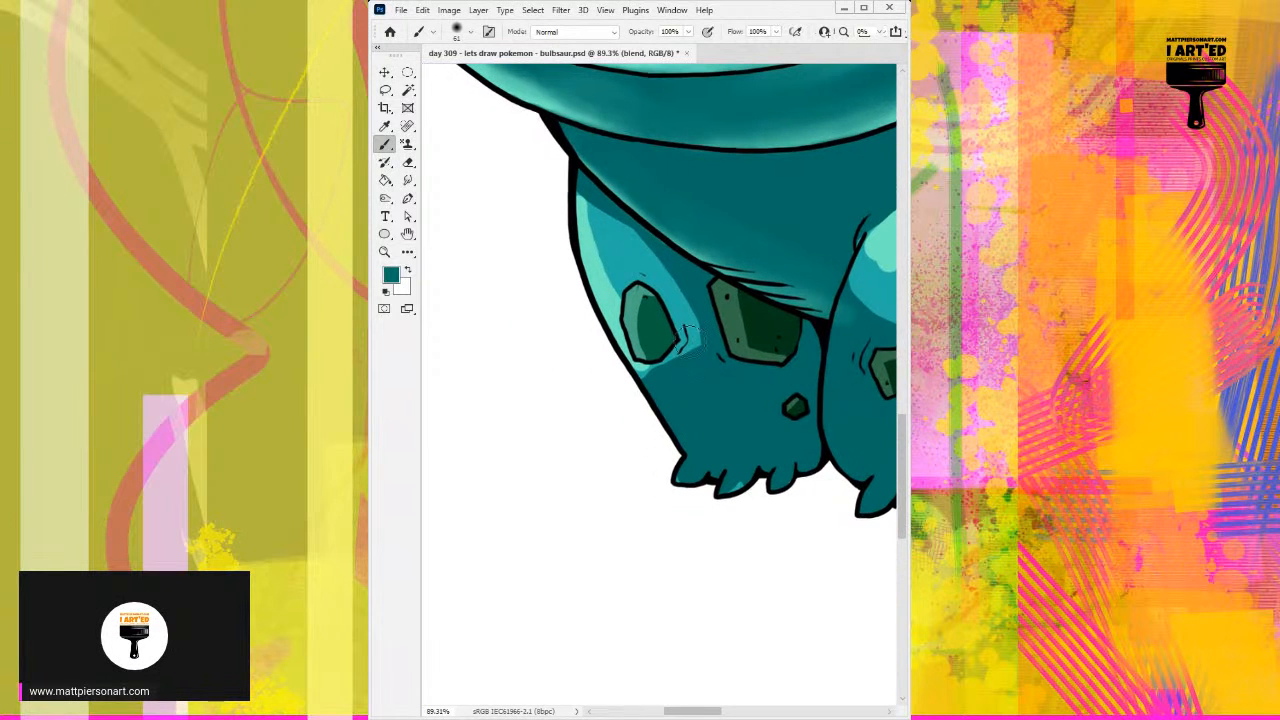
alt+click(770, 200)
mouse_move(746, 200)
mouse_down()
mouse_move(769, 209)
mouse_move(763, 277)
mouse_move(786, 273)
mouse_move(823, 211)
mouse_move(834, 223)
mouse_move(823, 205)
mouse_up()
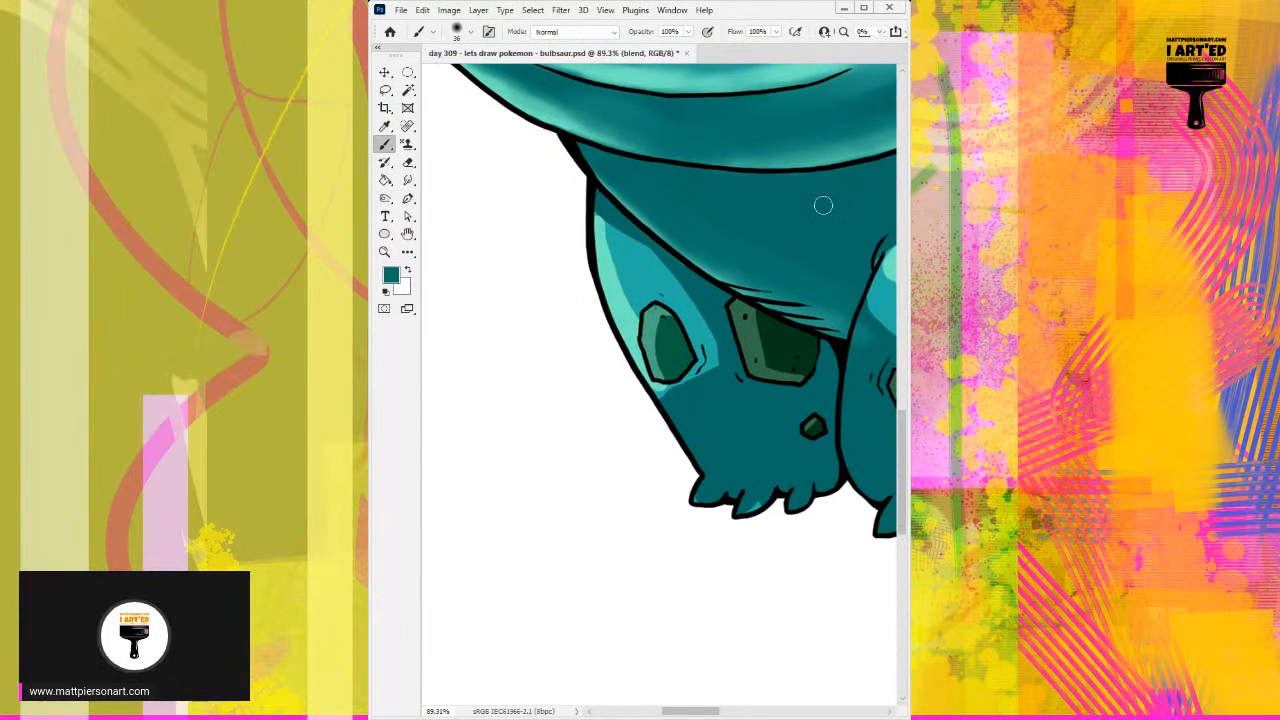
Step: Blend the border between the light and mid teal bands on the left front leg with sampled in-between teals
alt+click(617, 247)
alt+click(613, 268)
drag(610, 254, 631, 304)
alt+click(620, 246)
alt+click(636, 267)
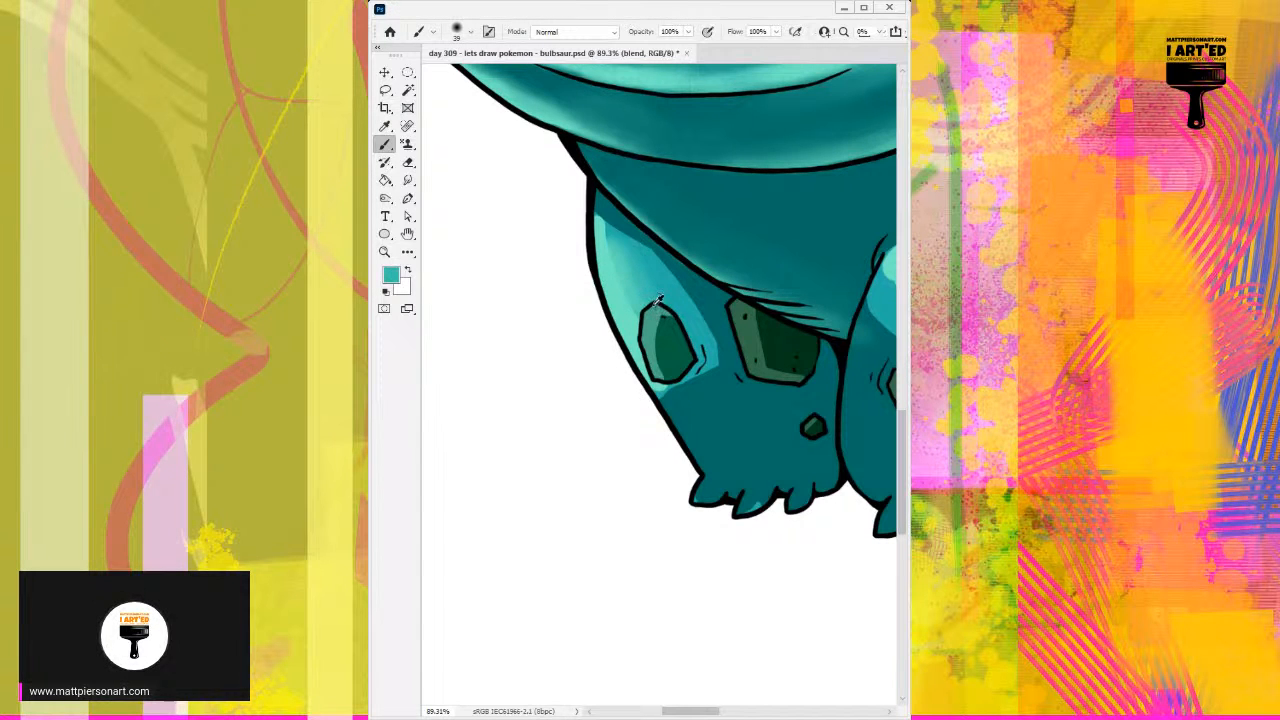
Step: Blend the left front leg's mid-teal band into the shadow beneath the belly with sampled mid and dark teals
alt+click(629, 276)
alt+click(643, 264)
drag(650, 258, 676, 294)
alt+click(697, 281)
mouse_move(608, 214)
mouse_down()
mouse_move(626, 249)
mouse_move(595, 217)
mouse_move(694, 322)
mouse_move(685, 284)
mouse_move(718, 358)
mouse_move(692, 316)
mouse_up()
alt+click(700, 312)
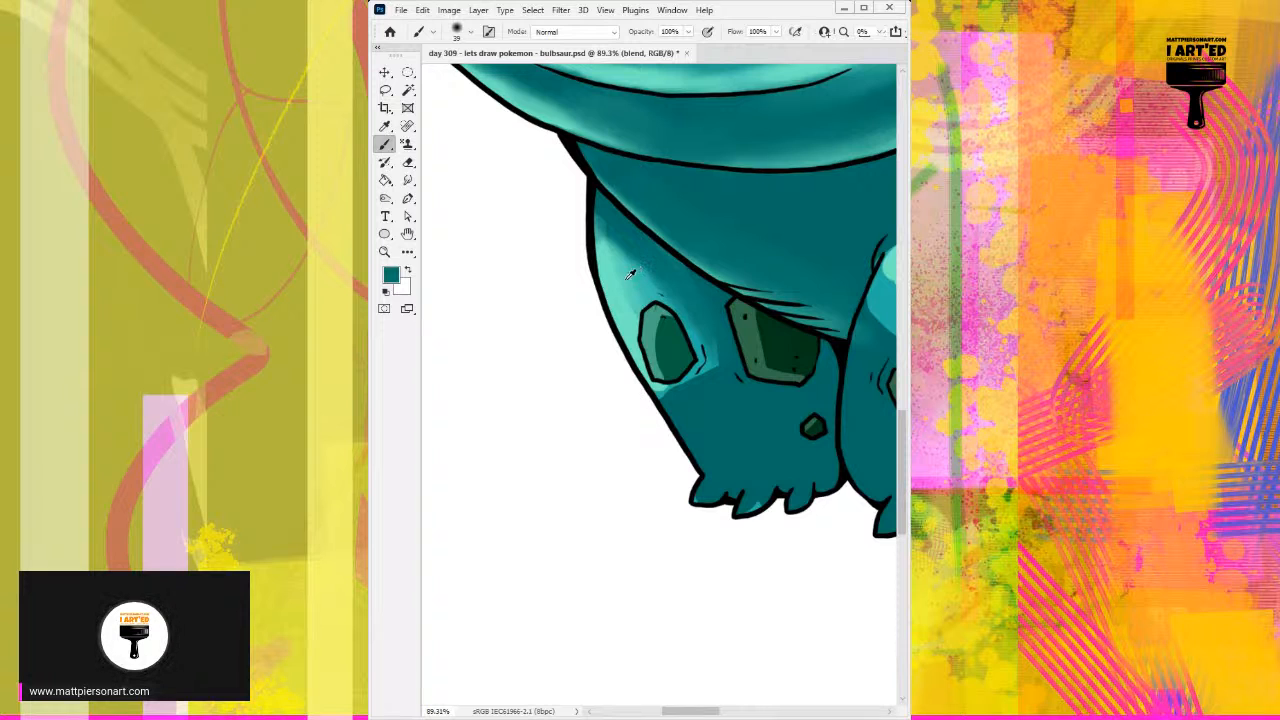
Step: Repaint the highlight along the left front leg's outer edge with sampled light teal
mouse_move(600, 252)
mouse_down()
mouse_move(608, 310)
mouse_move(596, 238)
mouse_up()
alt+click(631, 317)
drag(619, 323, 591, 201)
drag(587, 245, 590, 196)
drag(596, 303, 592, 181)
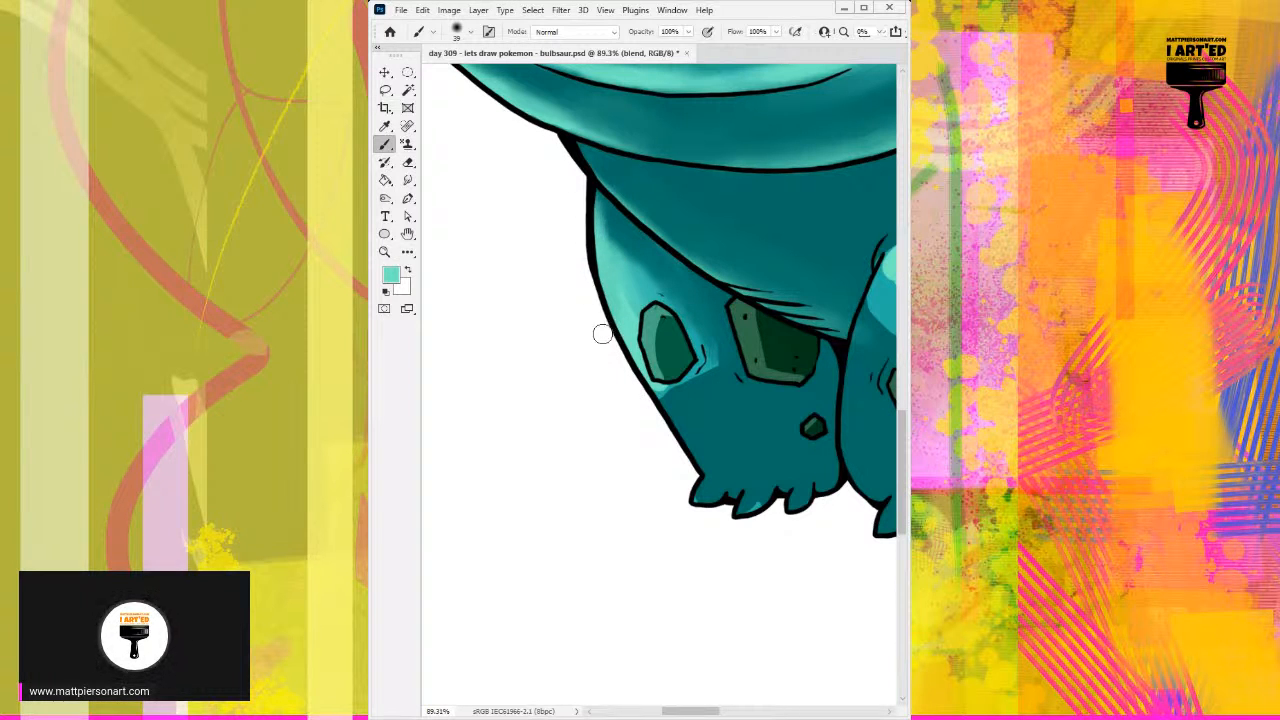
Step: Soften the left front leg's highlight above the oval spot with sampled mid and dark teals
alt+click(629, 267)
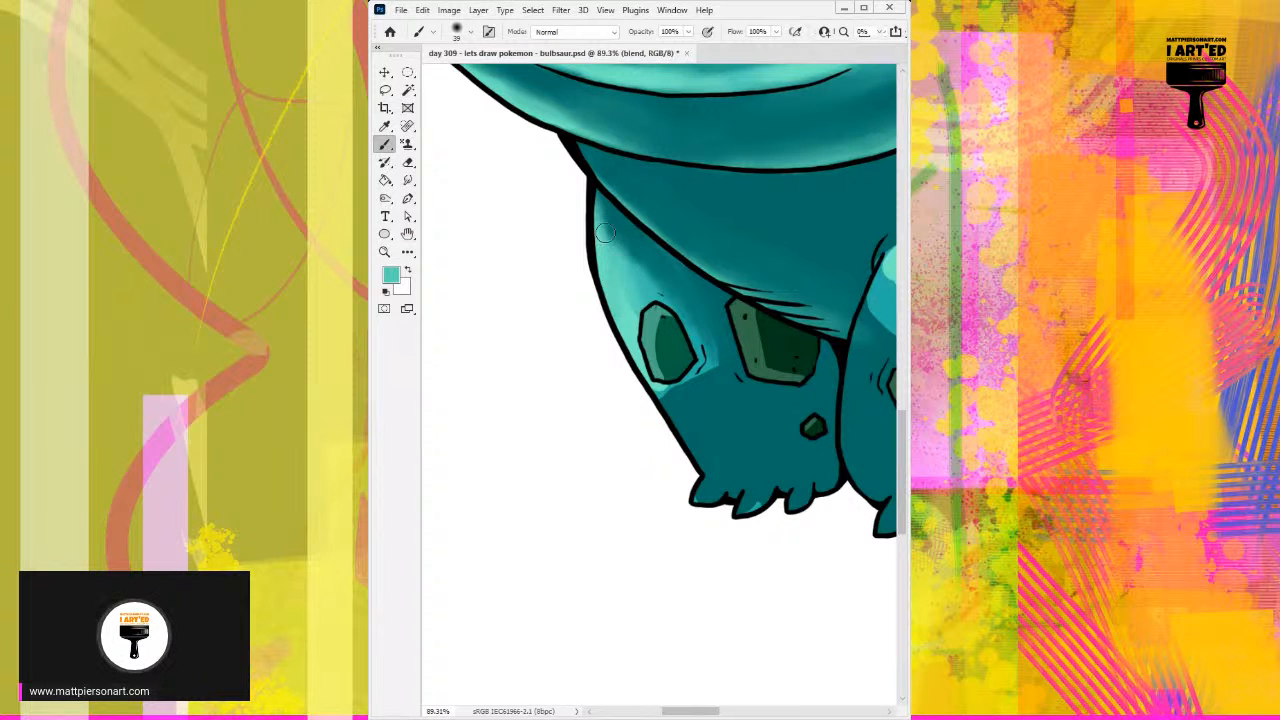
alt+click(645, 266)
alt+click(649, 260)
drag(618, 234, 629, 279)
drag(609, 212, 632, 307)
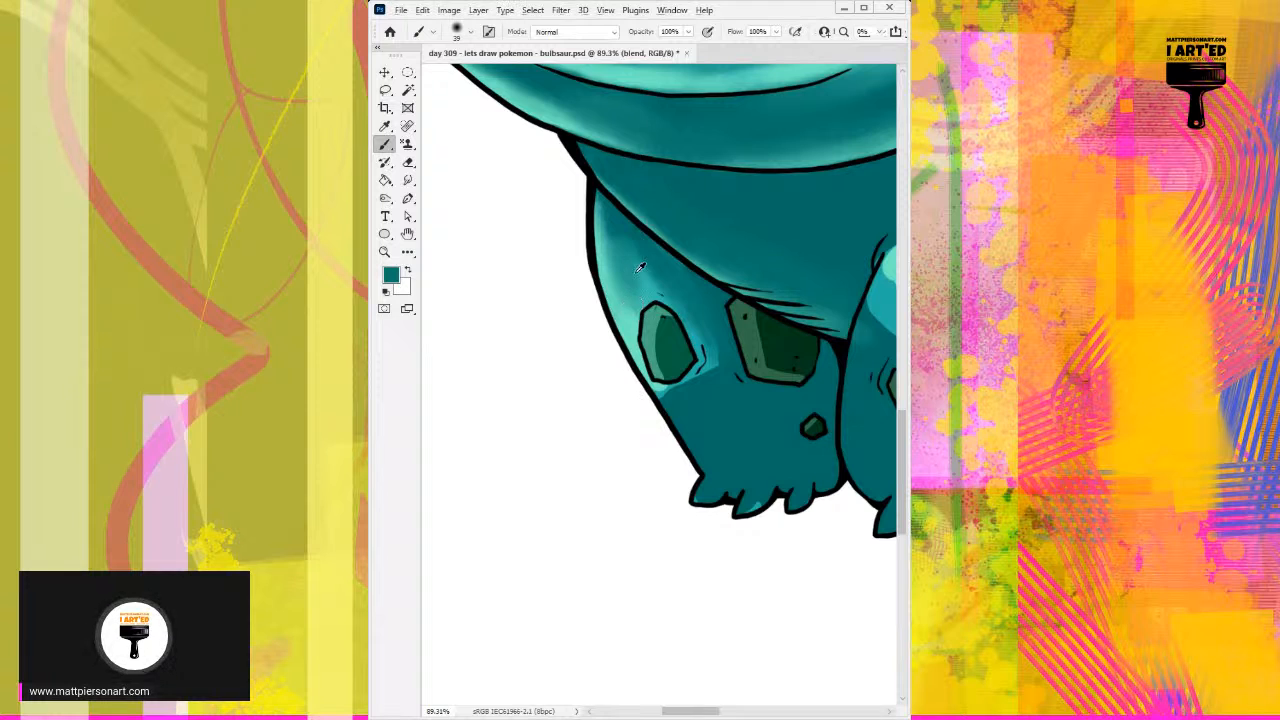
alt+click(645, 272)
mouse_move(614, 242)
mouse_down()
mouse_move(612, 229)
mouse_move(657, 298)
mouse_up()
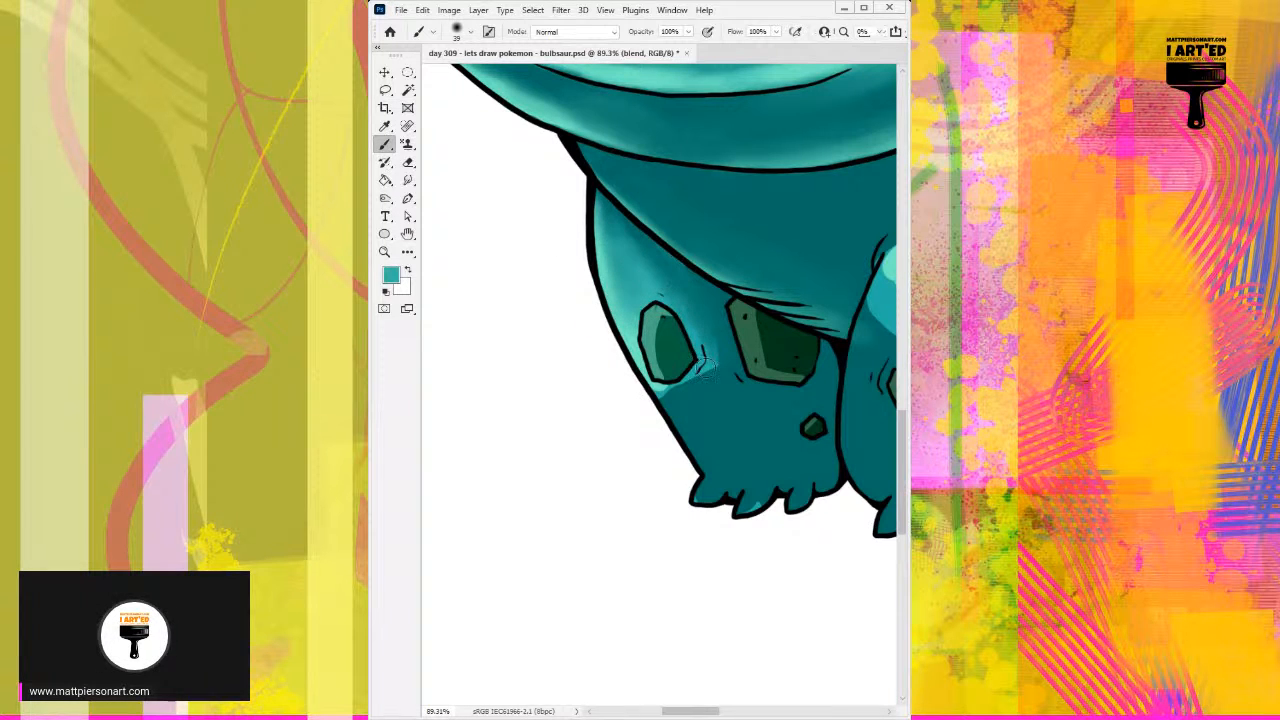
Step: Fade the mid-teal patch beside the leg's oval spot and deepen the upper leg shadow with sampled teals
drag(716, 368, 713, 364)
alt+click(690, 323)
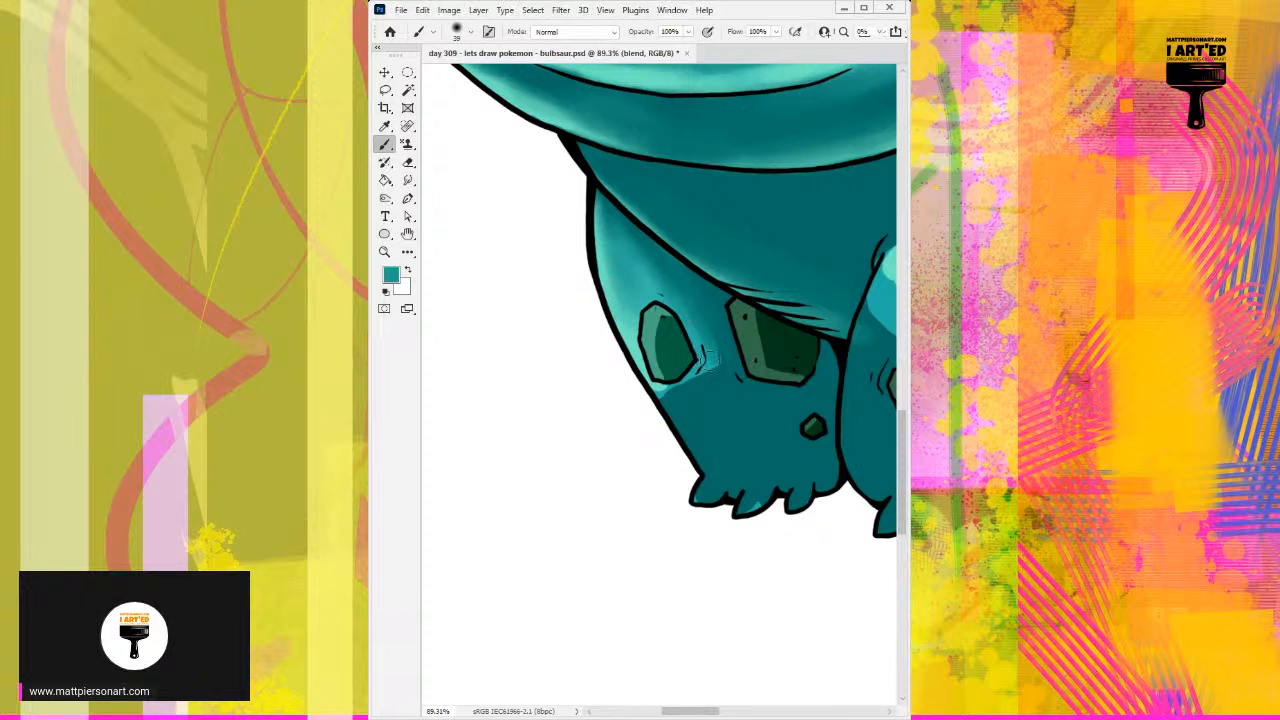
alt+click(689, 270)
drag(640, 255, 618, 218)
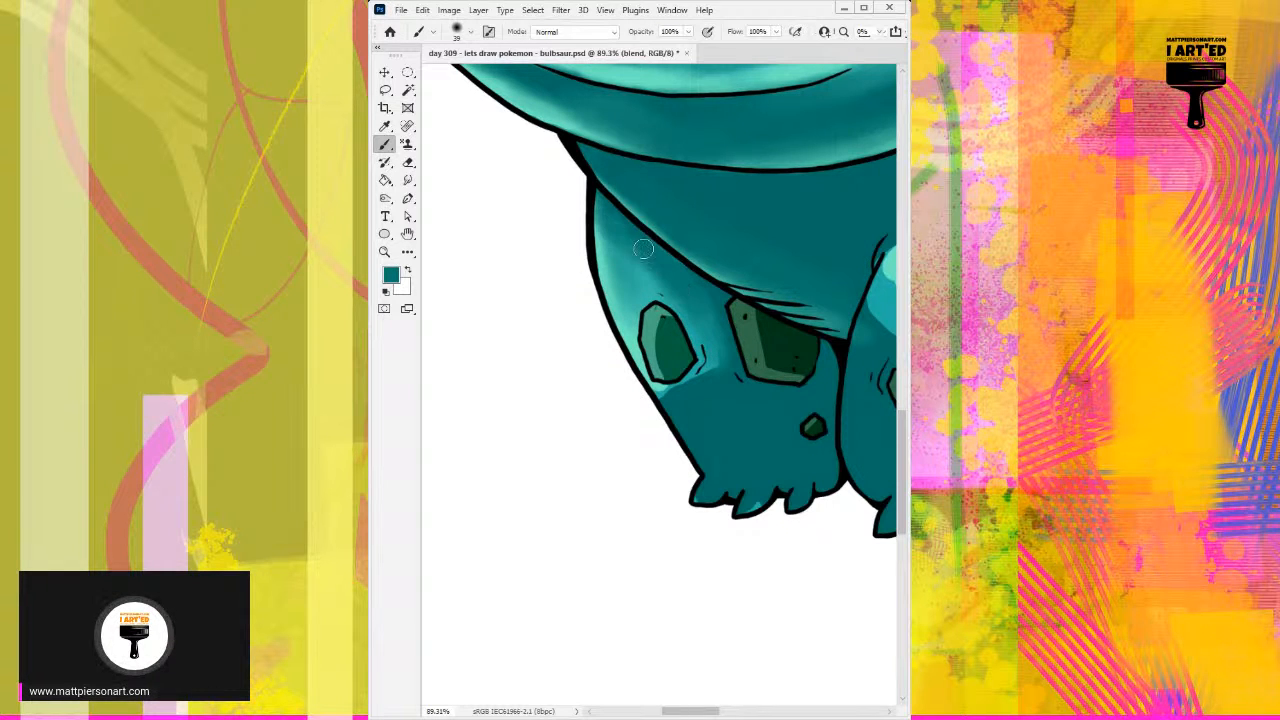
Step: Restore the left front leg's outer highlight with sampled light teal and blend its lower edge beneath the oval spot
alt+click(624, 258)
alt+click(597, 250)
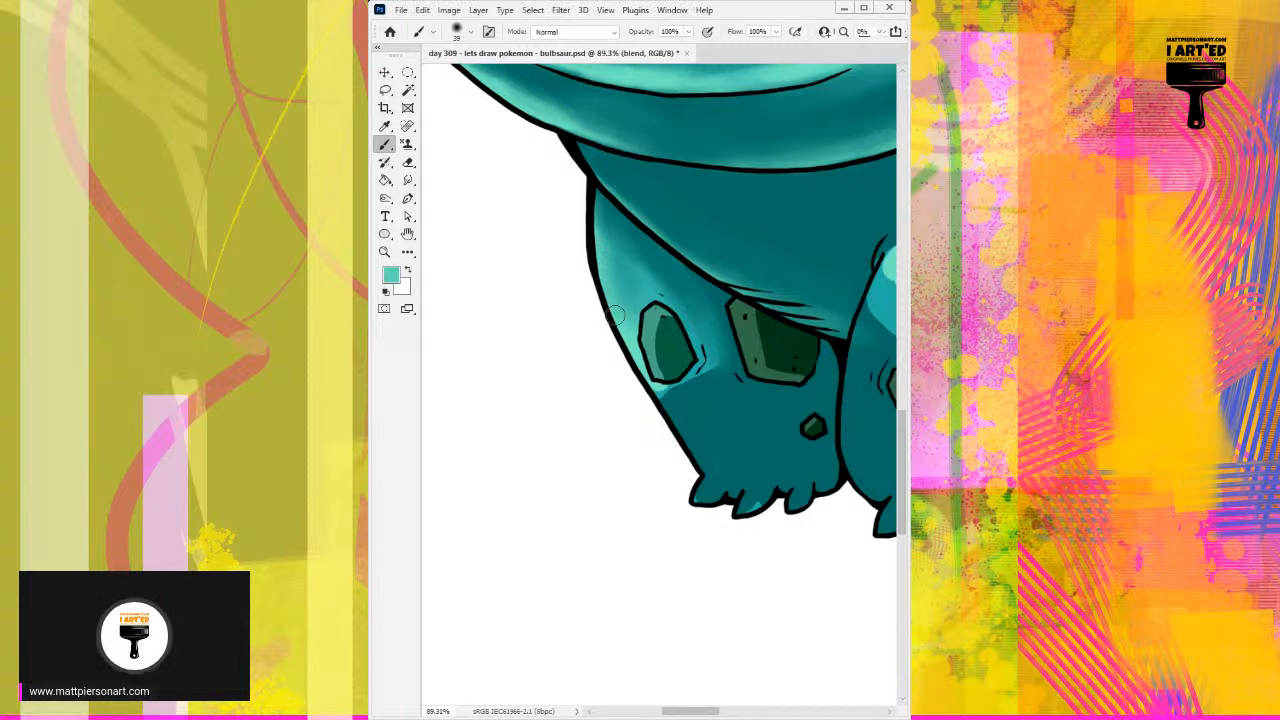
drag(607, 240, 627, 301)
alt+click(633, 279)
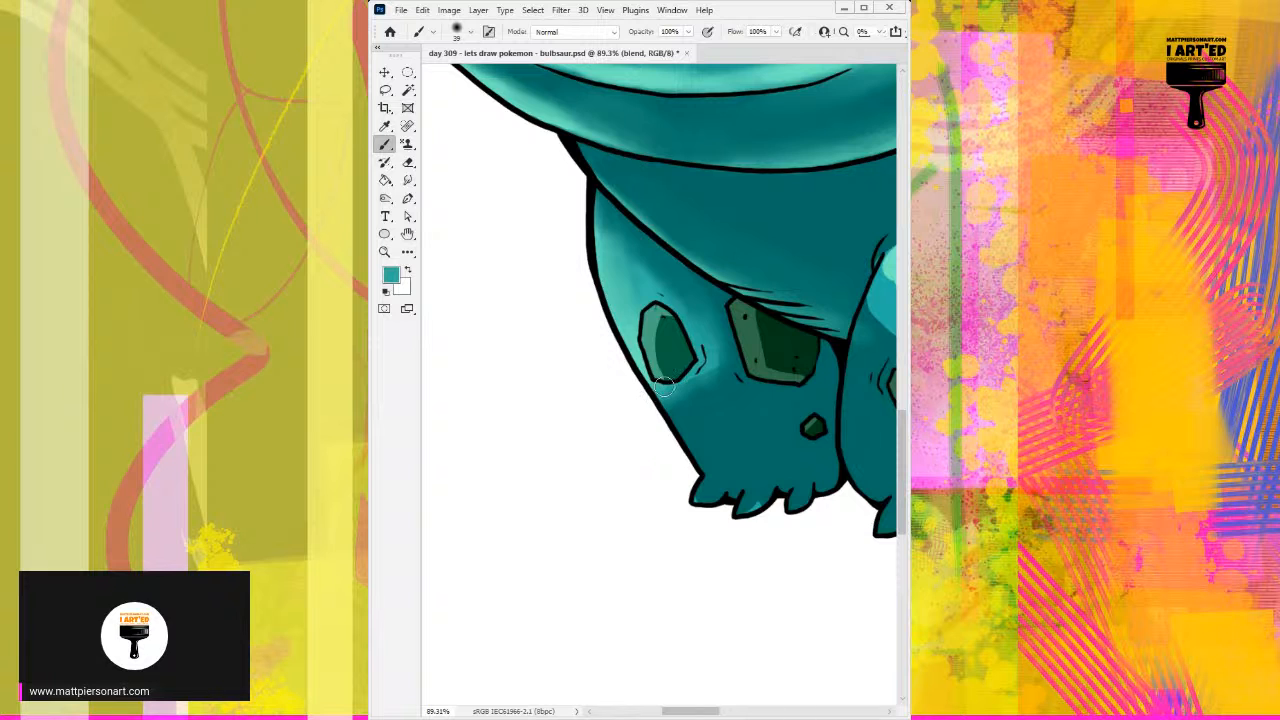
Step: Blend the left front leg's highlight around and below the oval spot with sampled light and mid teals
alt+click(640, 343)
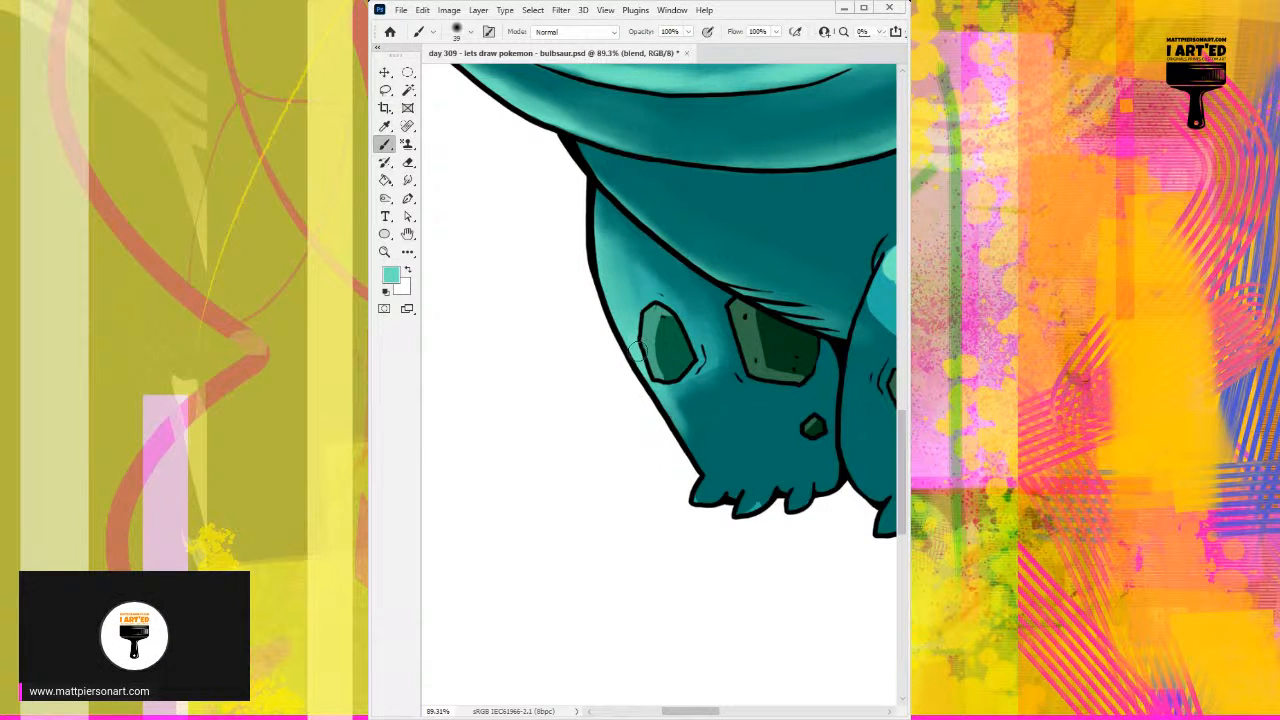
alt+click(614, 277)
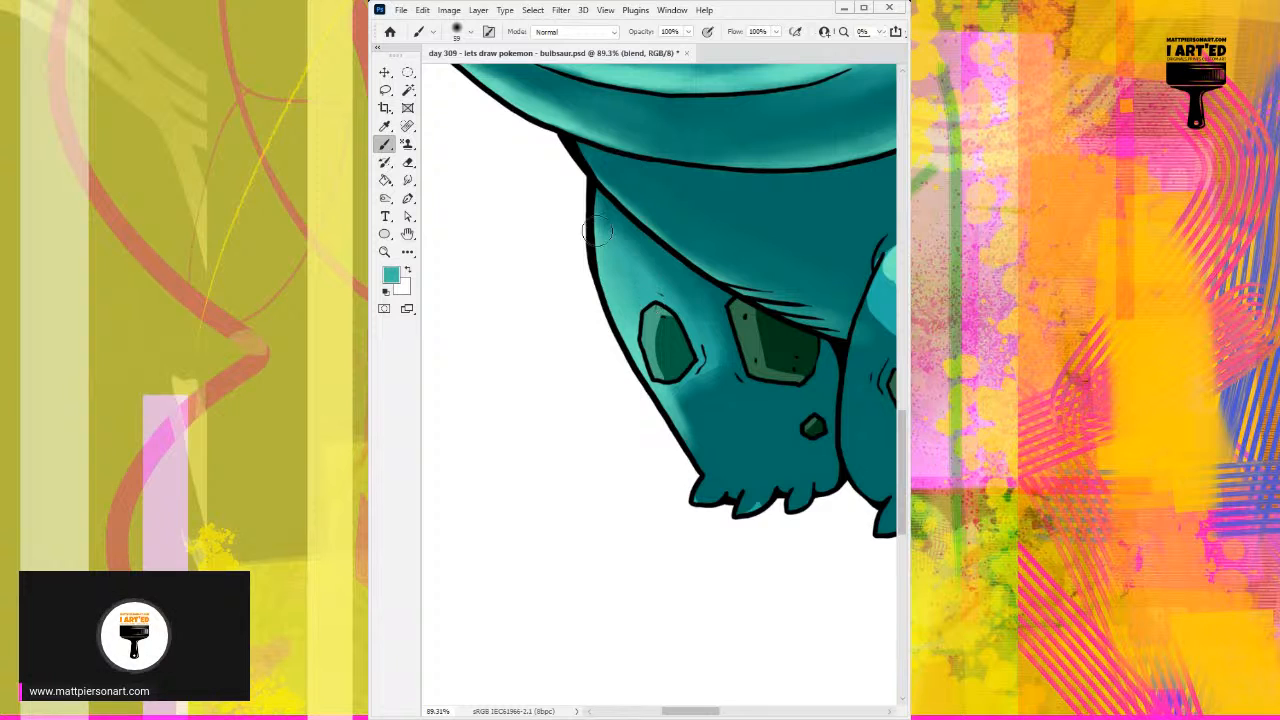
mouse_move(667, 294)
mouse_down()
mouse_move(682, 364)
mouse_move(698, 370)
mouse_move(675, 372)
mouse_move(674, 427)
mouse_move(673, 359)
mouse_move(694, 395)
mouse_up()
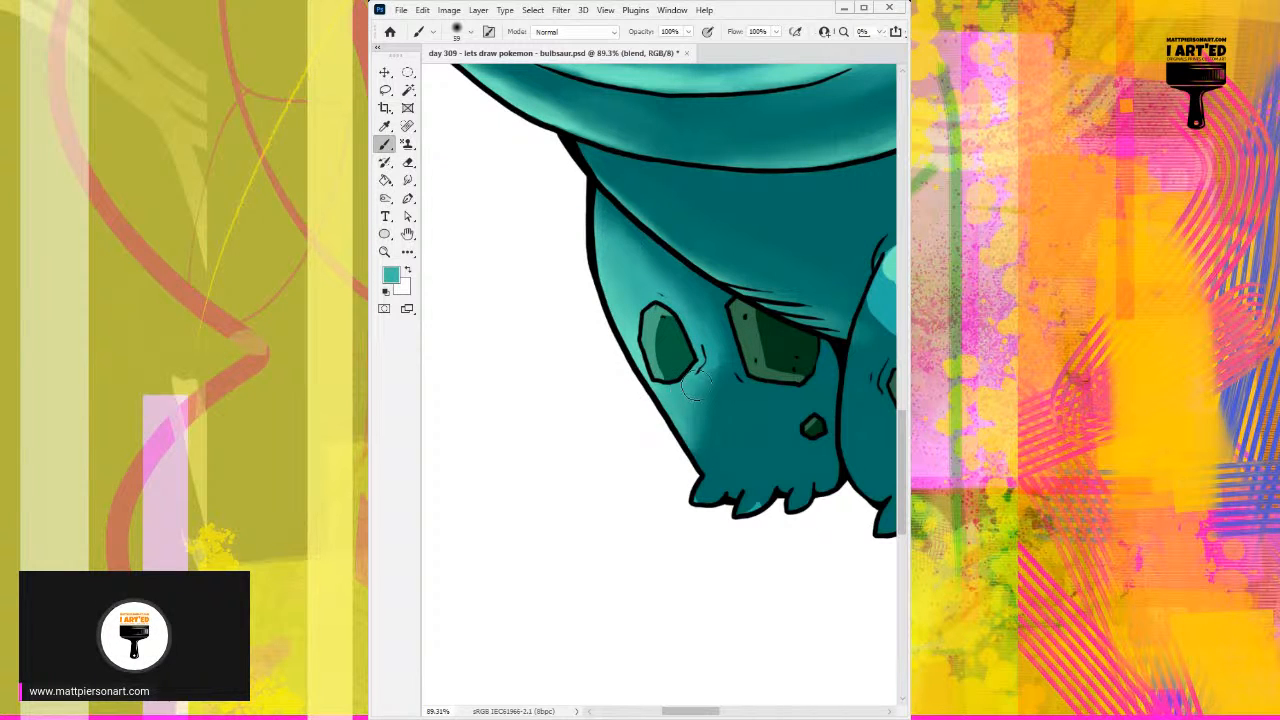
alt+click(692, 387)
drag(702, 331, 682, 427)
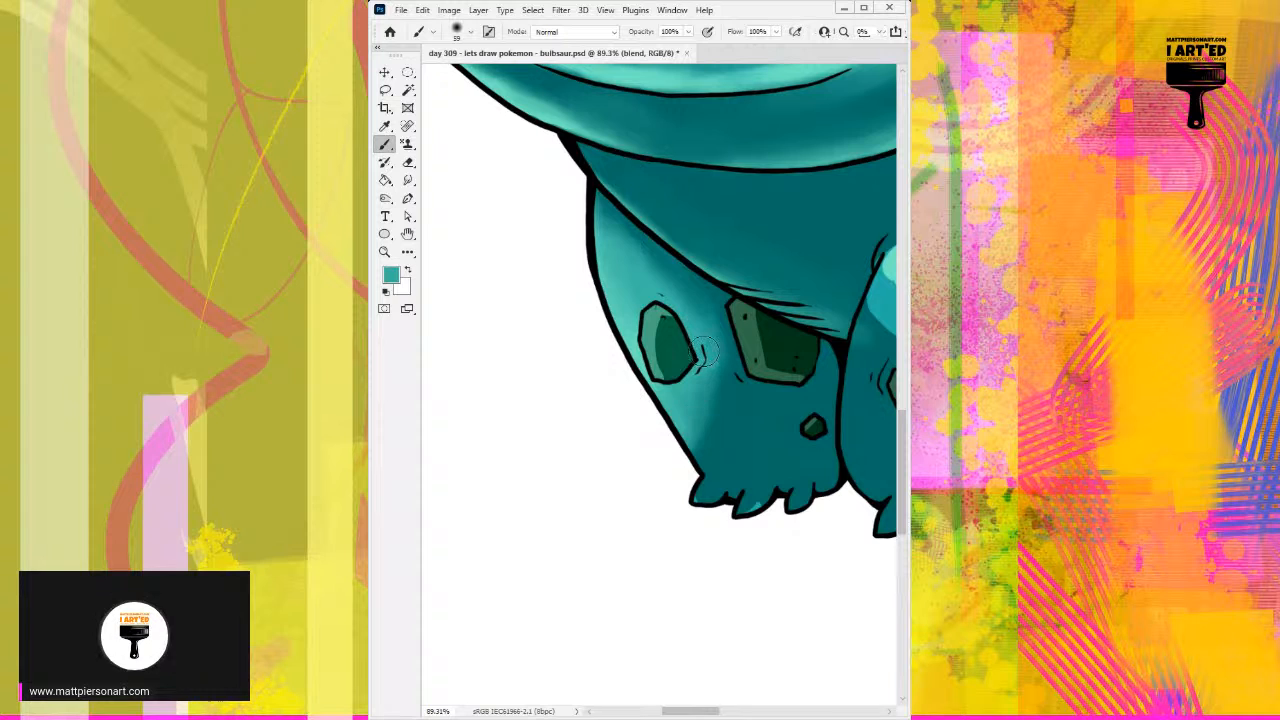
Step: Extend the mid-teal shading from beside the left front leg's oval spot toward the foot, fading it into dark teal
alt+click(706, 356)
mouse_move(740, 362)
mouse_down()
mouse_move(704, 331)
mouse_move(702, 434)
mouse_up()
drag(717, 322, 696, 506)
alt+click(692, 294)
alt+click(701, 490)
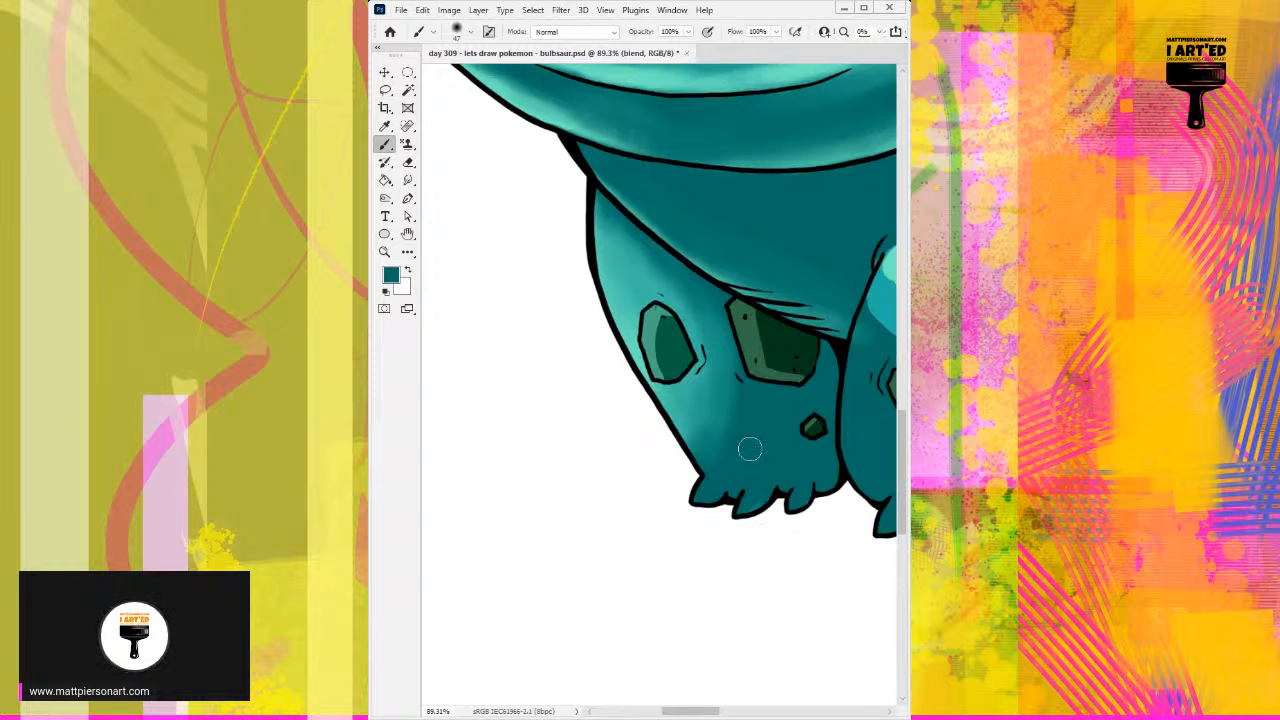
alt+click(714, 400)
Step: Paint sampled light teal along the upper edge of the right front leg out to its outline
drag(762, 334, 599, 361)
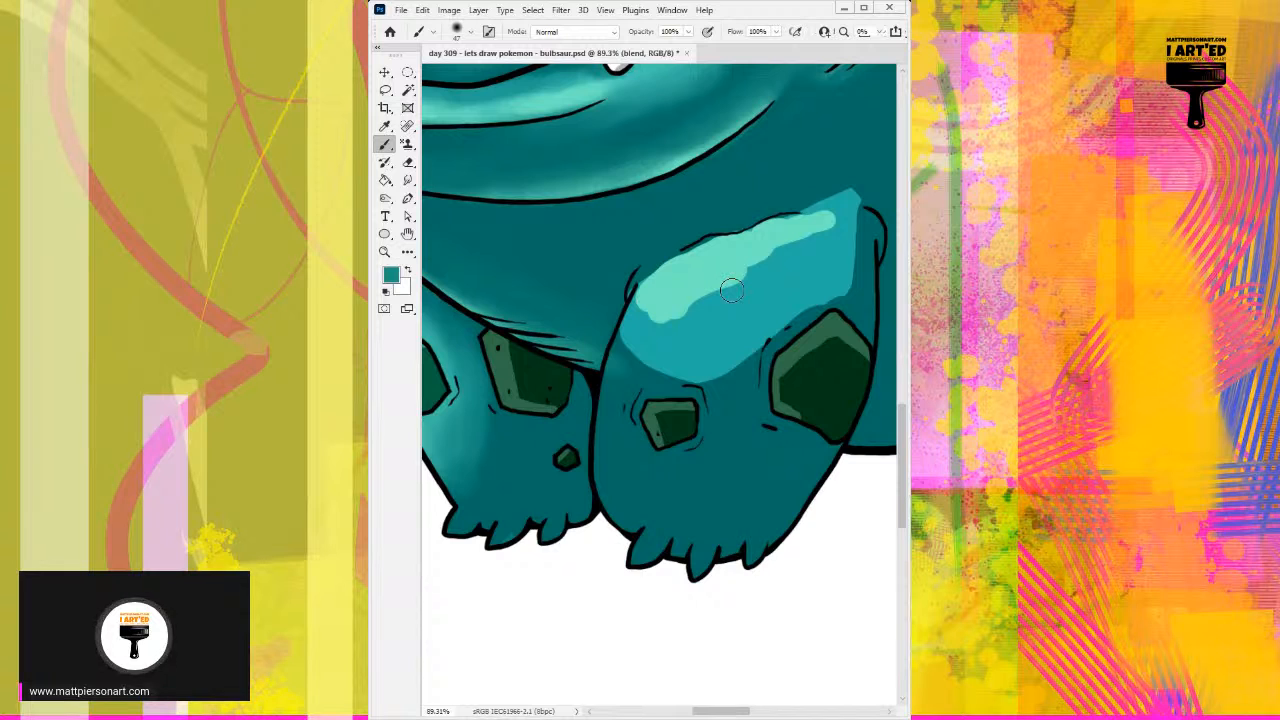
alt+click(678, 282)
mouse_move(640, 285)
mouse_down()
mouse_move(714, 250)
mouse_move(692, 254)
mouse_move(790, 226)
mouse_move(828, 232)
mouse_move(802, 232)
mouse_move(836, 220)
mouse_up()
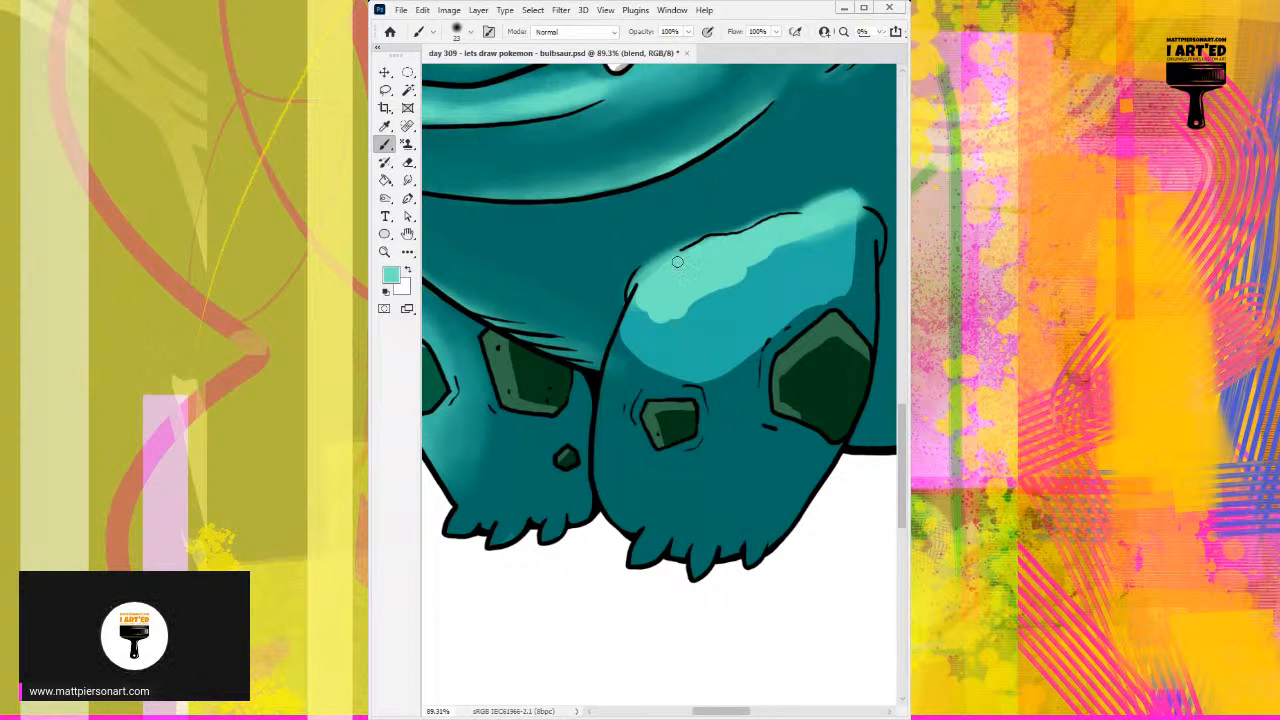
mouse_move(670, 261)
mouse_down()
mouse_move(629, 297)
mouse_move(662, 329)
mouse_move(634, 308)
mouse_move(660, 323)
mouse_move(700, 304)
mouse_move(843, 208)
mouse_move(858, 230)
mouse_move(849, 211)
mouse_move(842, 280)
mouse_move(850, 243)
mouse_up()
Step: Soften the boundary between the right front leg's light highlight and mid-teal patch with a larger brush
alt+right_click(659, 320)
alt+click(858, 247)
alt+click(835, 250)
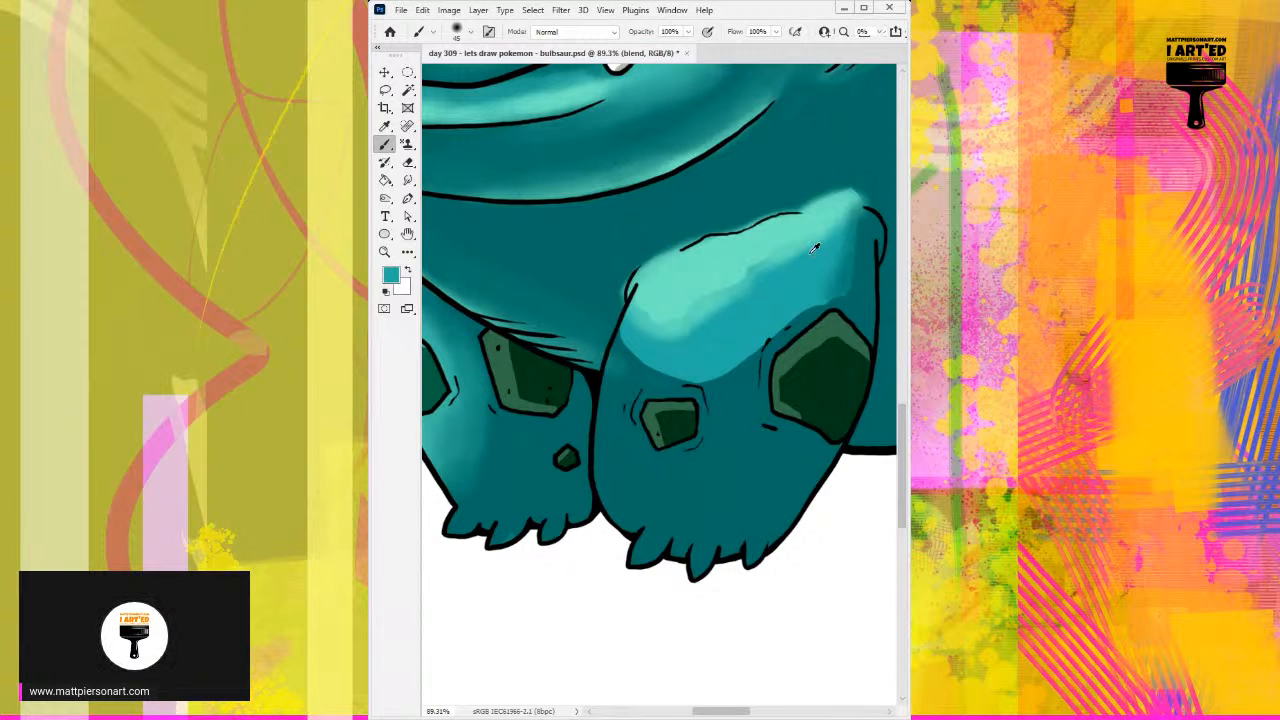
alt+right_click(784, 306)
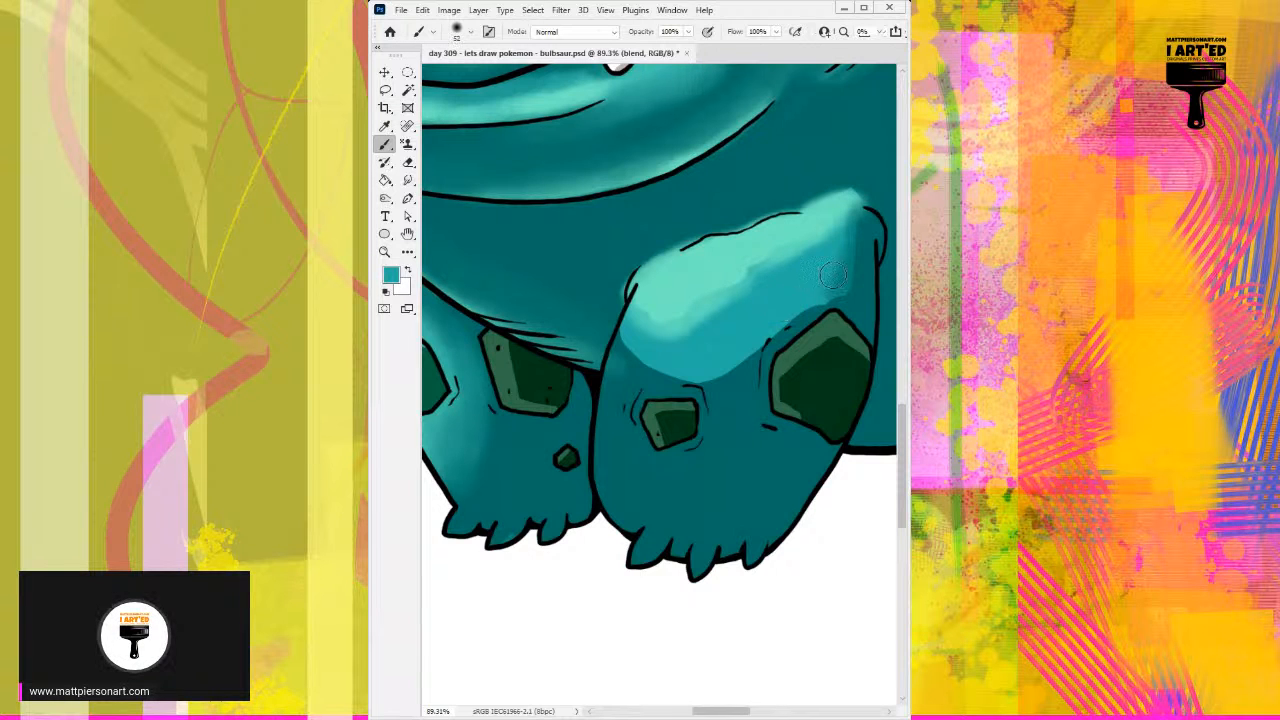
mouse_move(709, 321)
mouse_down()
mouse_move(760, 286)
mouse_move(722, 294)
mouse_move(788, 258)
mouse_up()
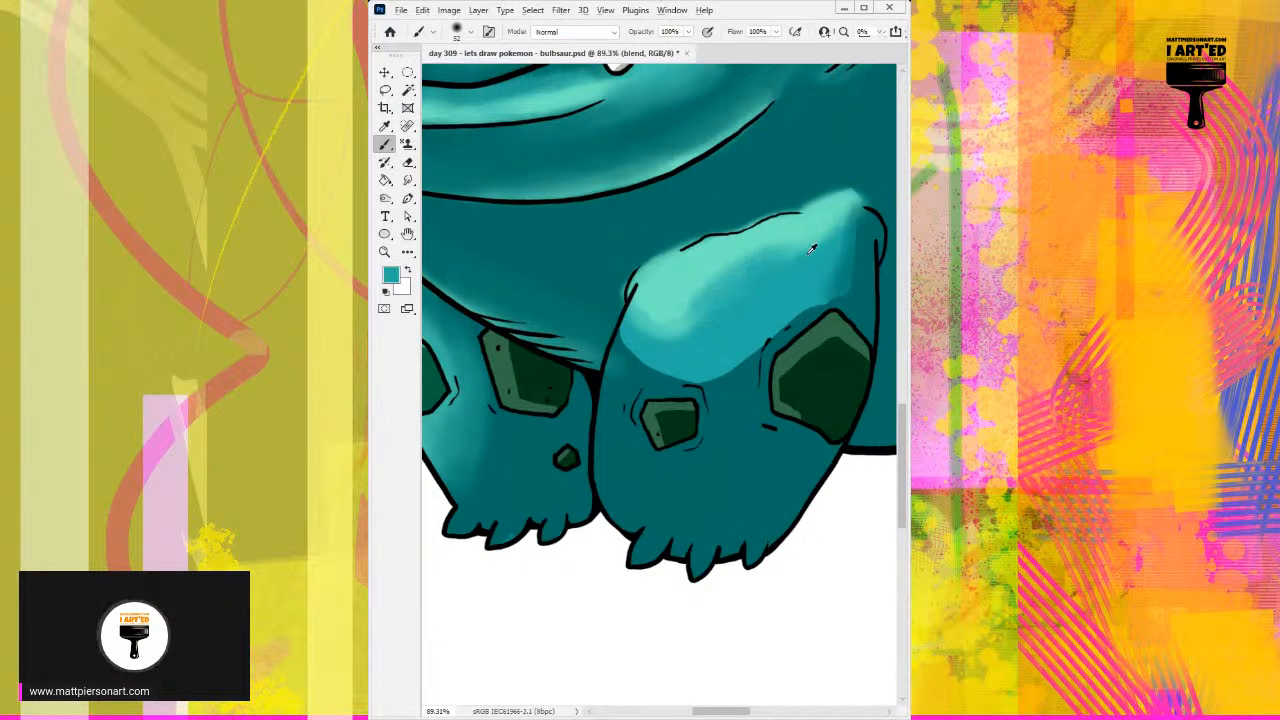
Step: Fade the lower edge of the right front leg's mid-teal patch into the dark base above the two spots
alt+click(783, 312)
drag(796, 315, 735, 346)
mouse_move(827, 292)
mouse_down()
mouse_move(708, 364)
mouse_move(846, 261)
mouse_move(734, 363)
mouse_up()
drag(664, 344, 707, 380)
mouse_move(640, 341)
mouse_down()
mouse_move(688, 378)
mouse_move(674, 379)
mouse_up()
drag(636, 340, 666, 406)
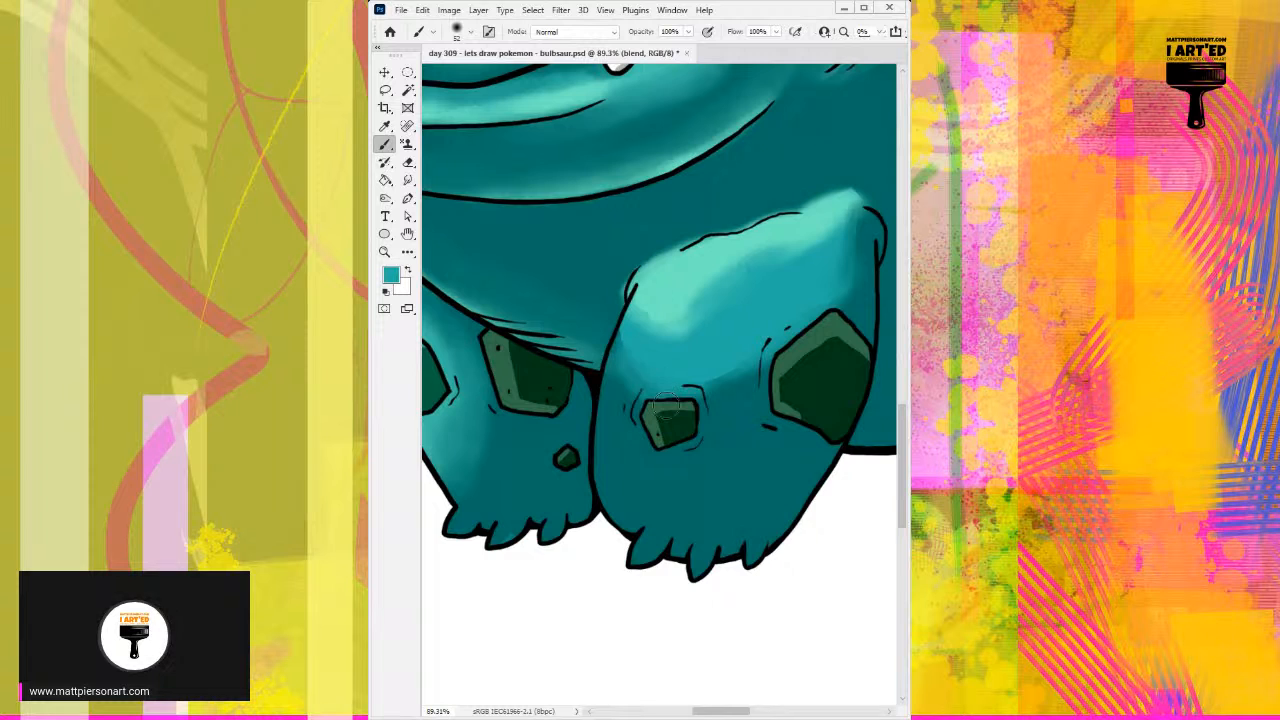
Step: Smooth the lower edge of the right front leg's highlight with sampled mid and light teals
mouse_move(636, 328)
mouse_down()
mouse_move(620, 386)
mouse_move(627, 351)
mouse_move(609, 384)
mouse_move(641, 319)
mouse_move(648, 384)
mouse_move(681, 389)
mouse_move(752, 350)
mouse_up()
alt+click(673, 331)
mouse_move(658, 336)
mouse_down()
mouse_move(707, 302)
mouse_move(654, 345)
mouse_move(696, 333)
mouse_move(664, 337)
mouse_move(680, 302)
mouse_move(662, 302)
mouse_move(766, 257)
mouse_move(688, 307)
mouse_move(728, 278)
mouse_move(690, 273)
mouse_up()
alt+right_click(688, 328)
alt+right_click(706, 288)
drag(689, 288, 686, 288)
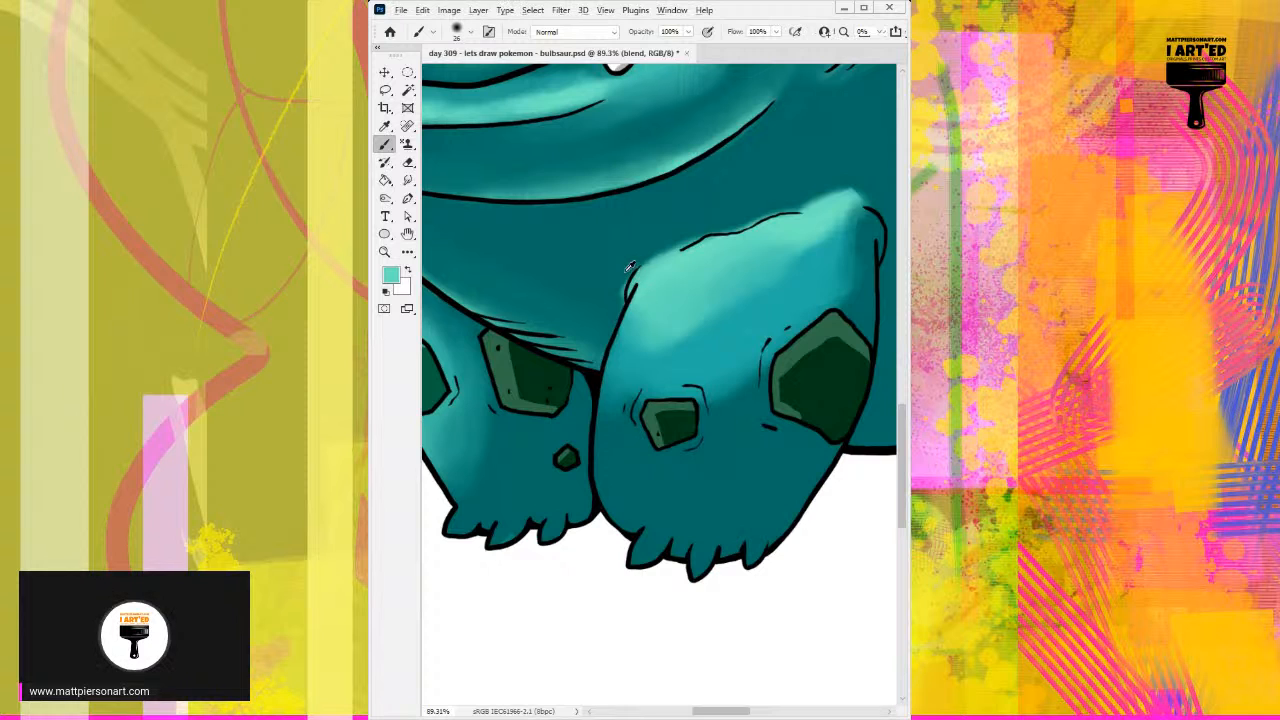
Step: Cover the light spill outside the right front leg's upper outline with dark teal, and widen its highlight with light teal
alt+click(628, 268)
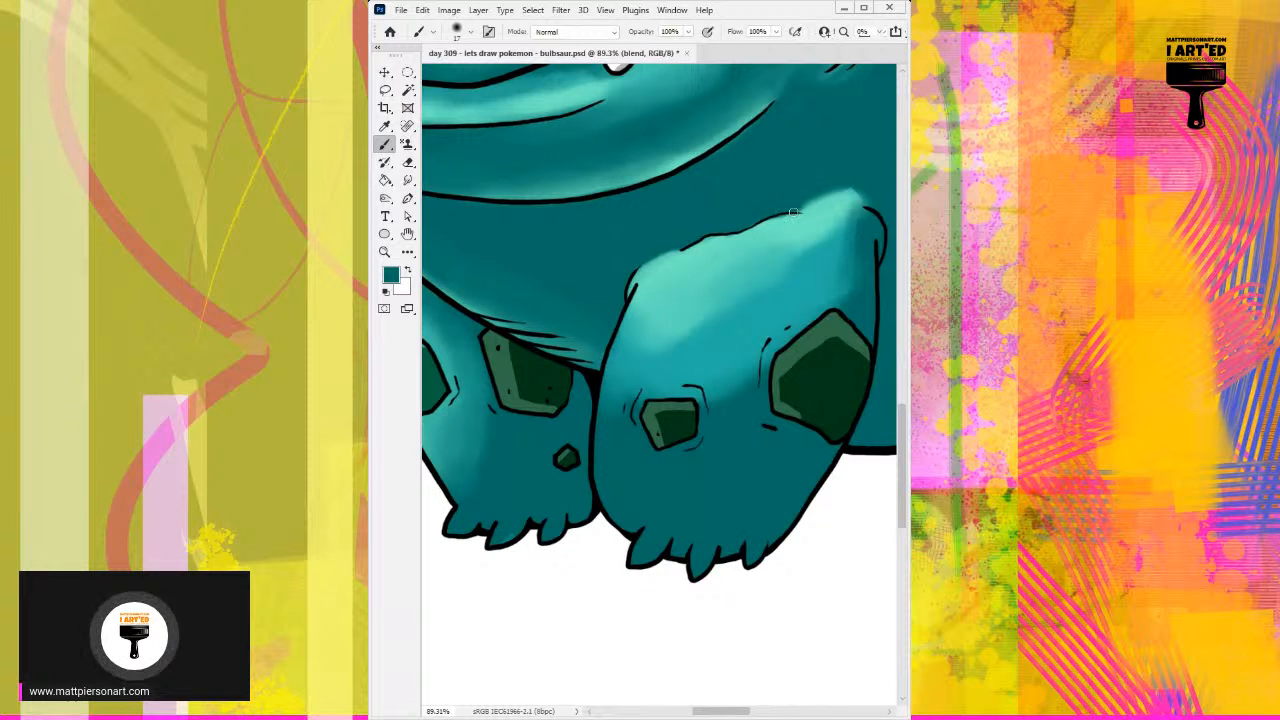
mouse_move(696, 326)
mouse_down()
mouse_move(712, 324)
mouse_move(638, 368)
mouse_up()
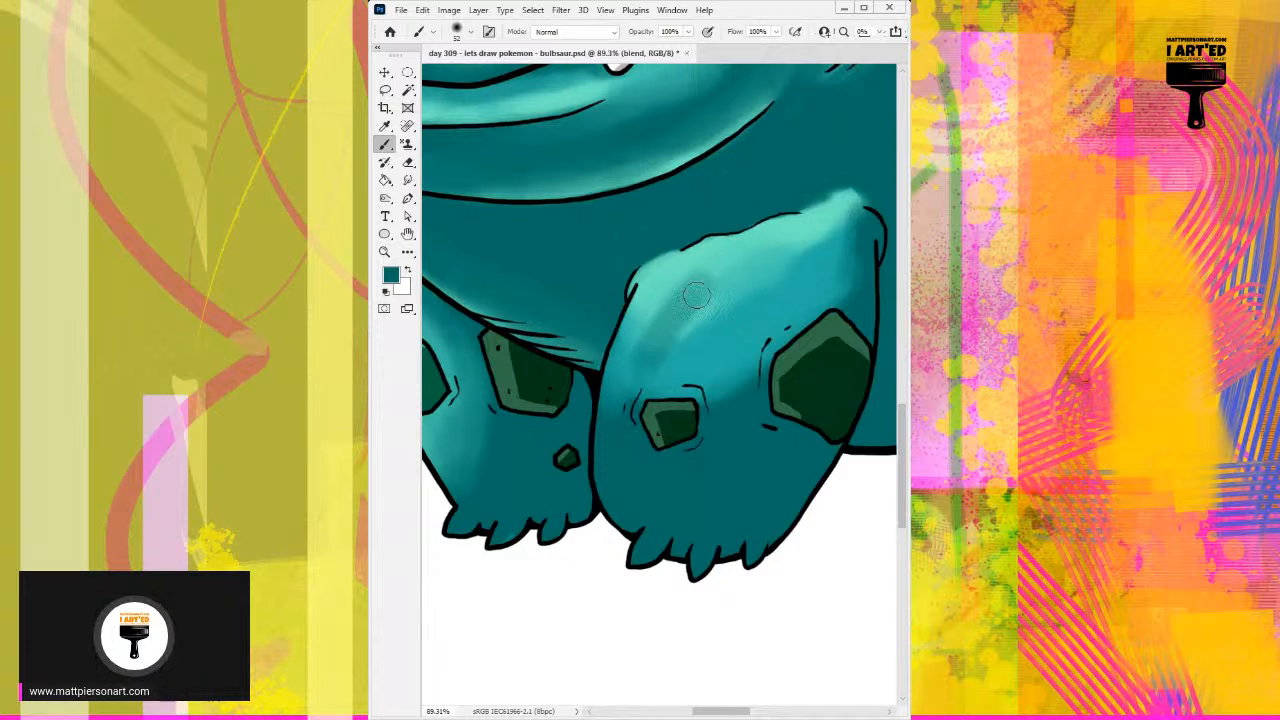
alt+scroll(700, 305, down, 2)
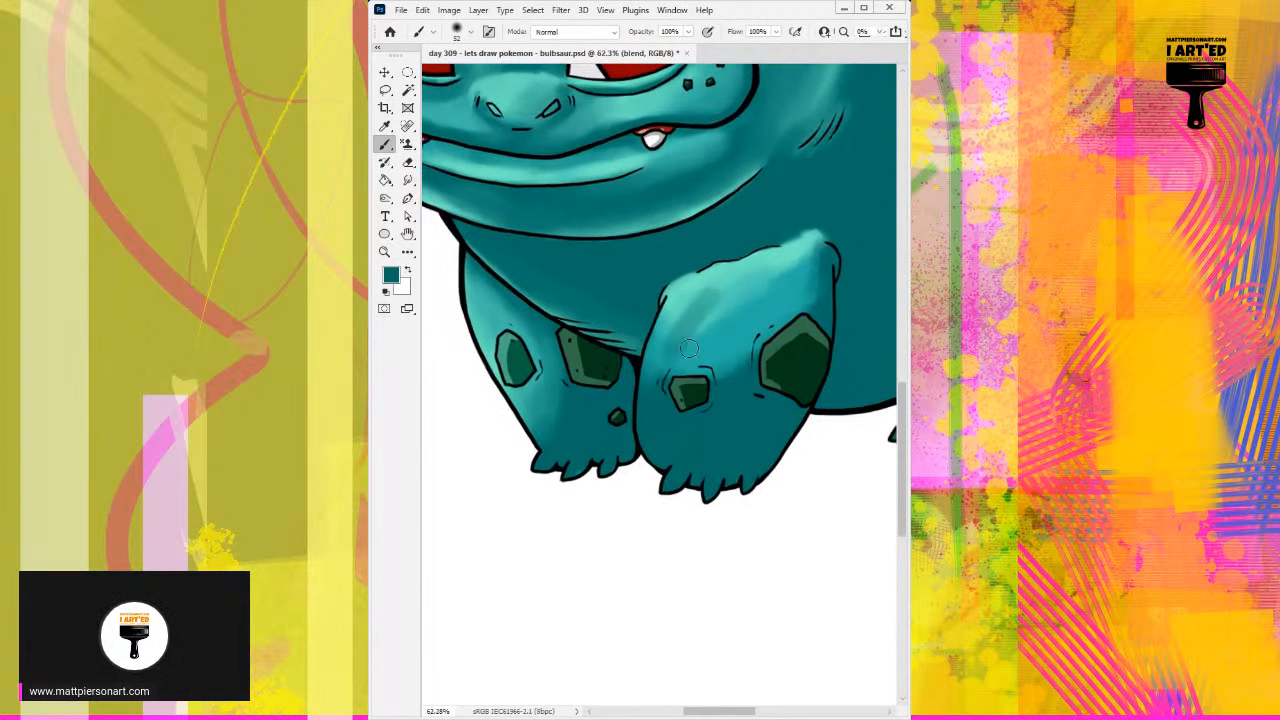
alt+click(687, 296)
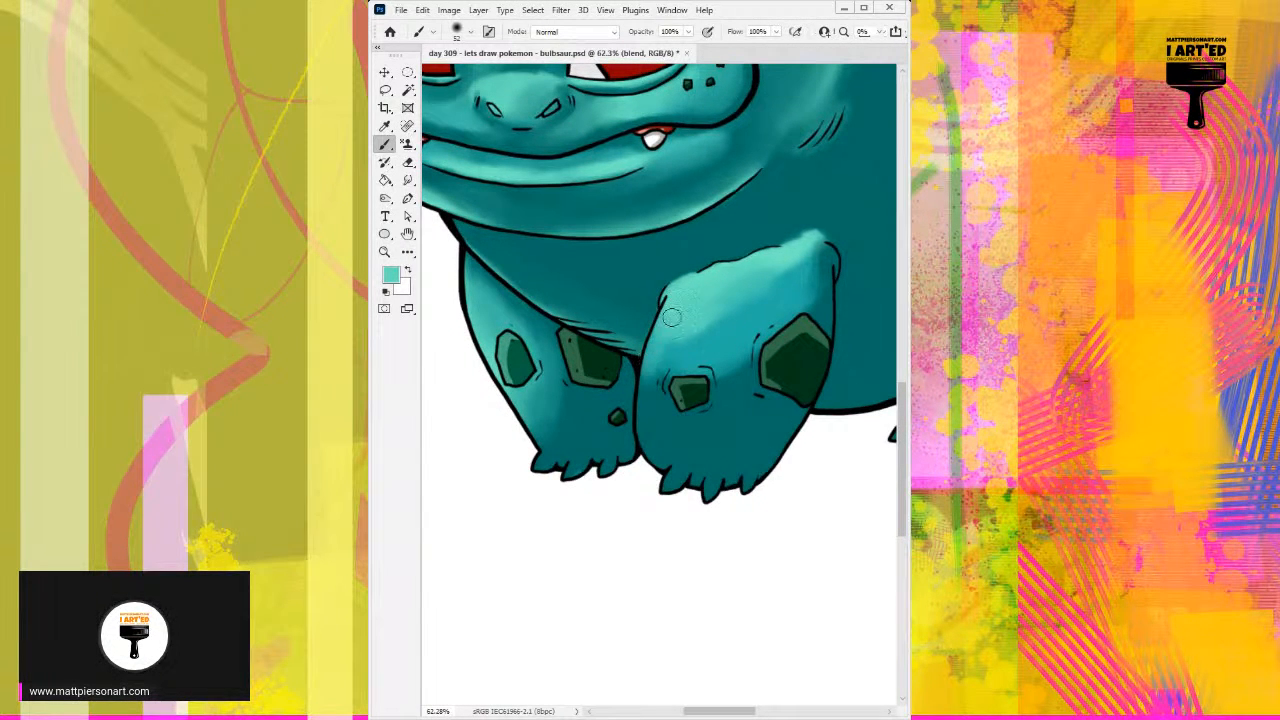
drag(687, 305, 705, 306)
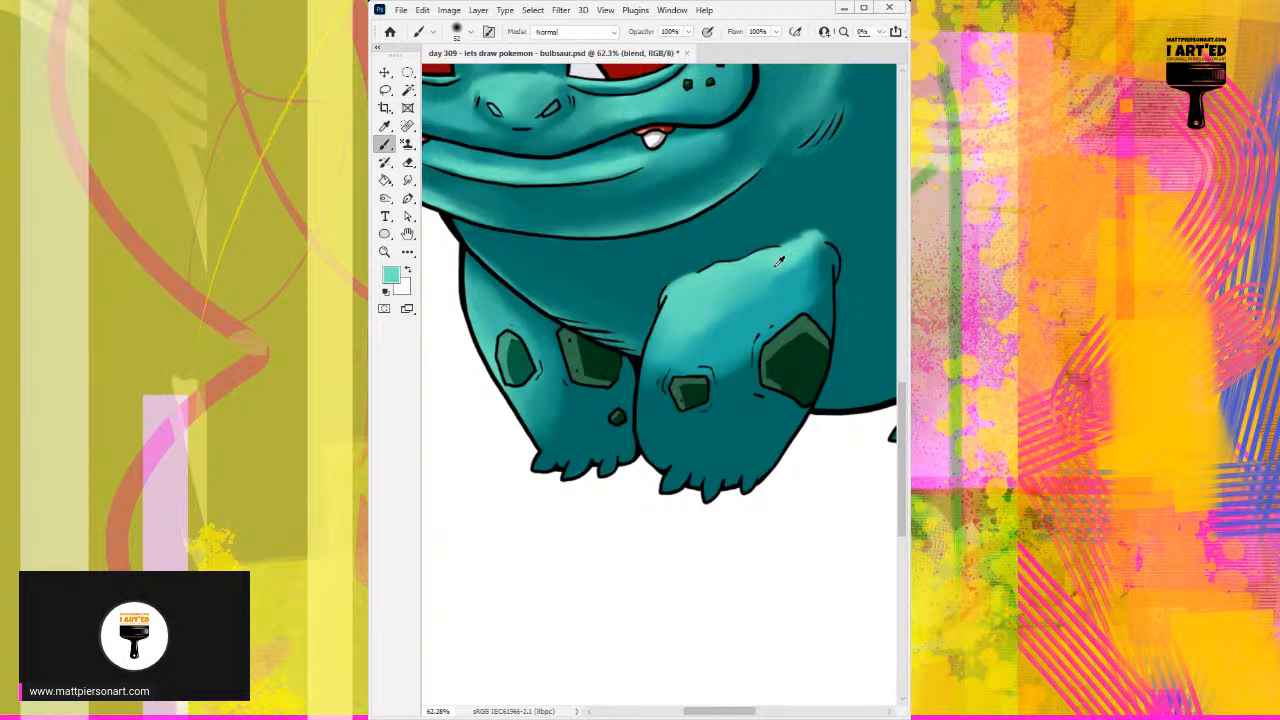
drag(725, 310, 712, 342)
alt+click(691, 331)
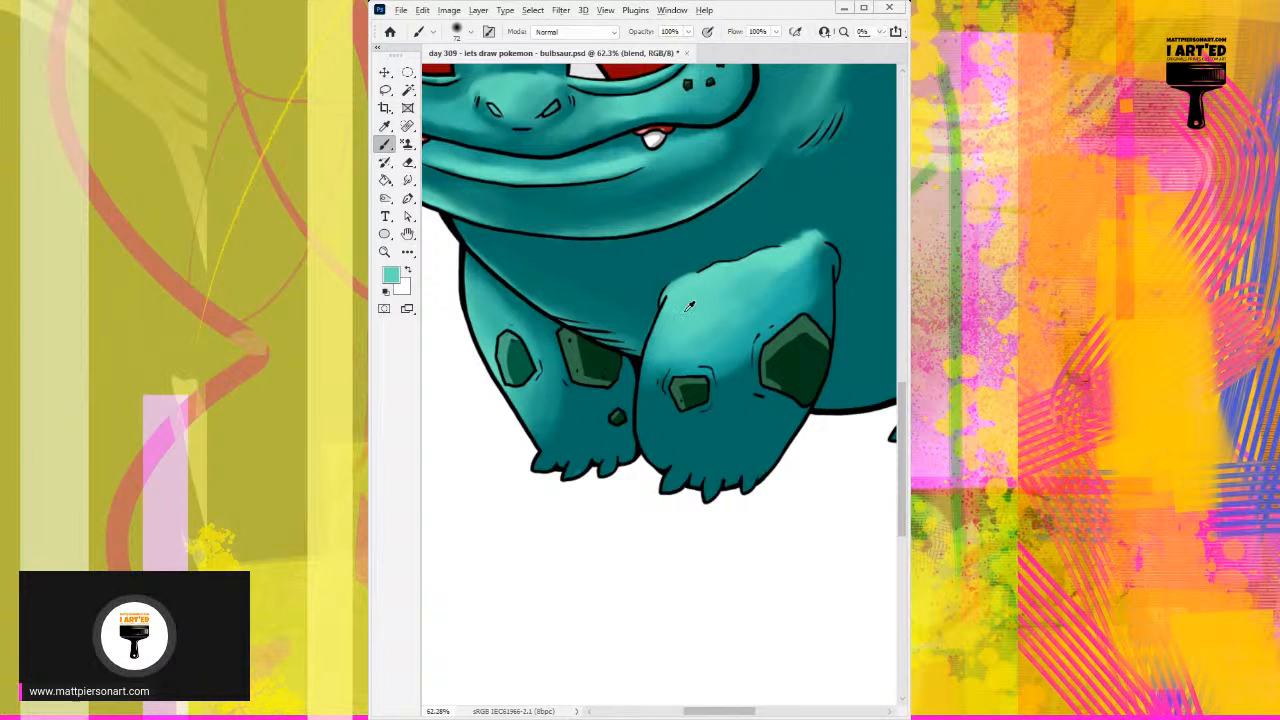
Step: Extend the light teal down the right front leg's inner edge past the small spot with long soft strokes
drag(682, 310, 653, 388)
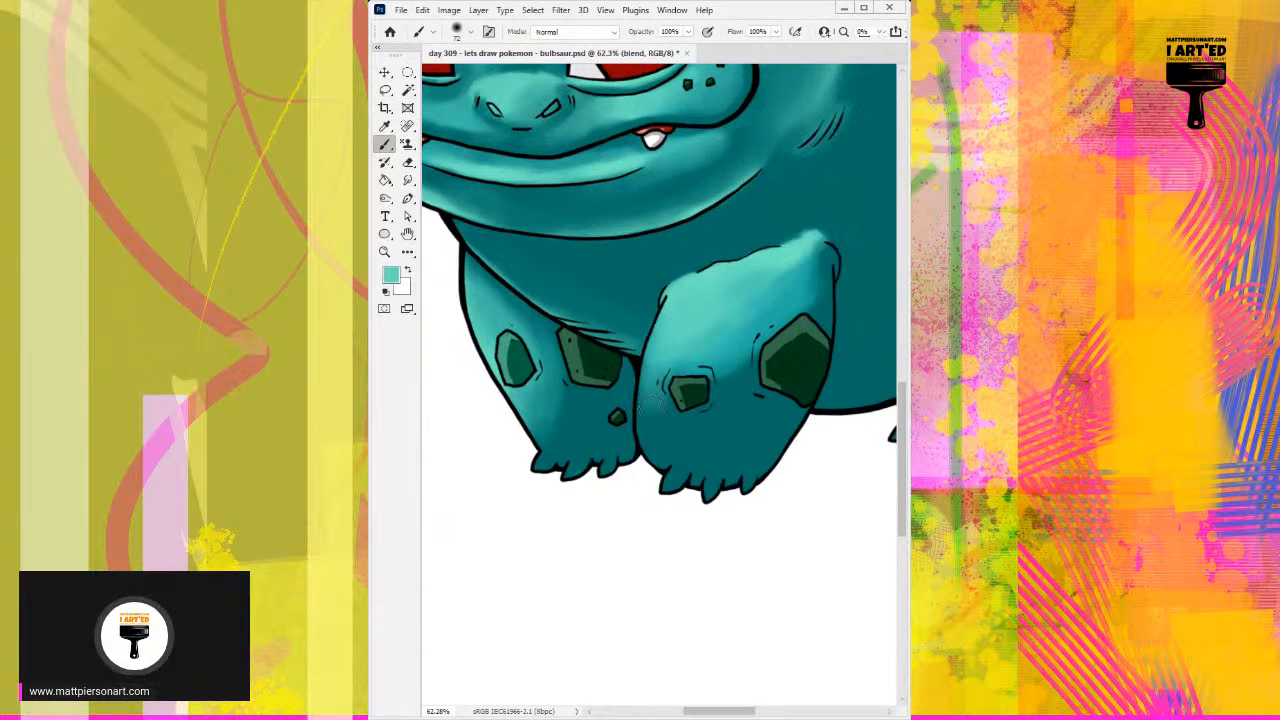
drag(667, 329, 650, 415)
drag(686, 309, 655, 405)
mouse_move(717, 294)
mouse_down()
mouse_move(668, 433)
mouse_move(649, 381)
mouse_up()
alt+click(670, 424)
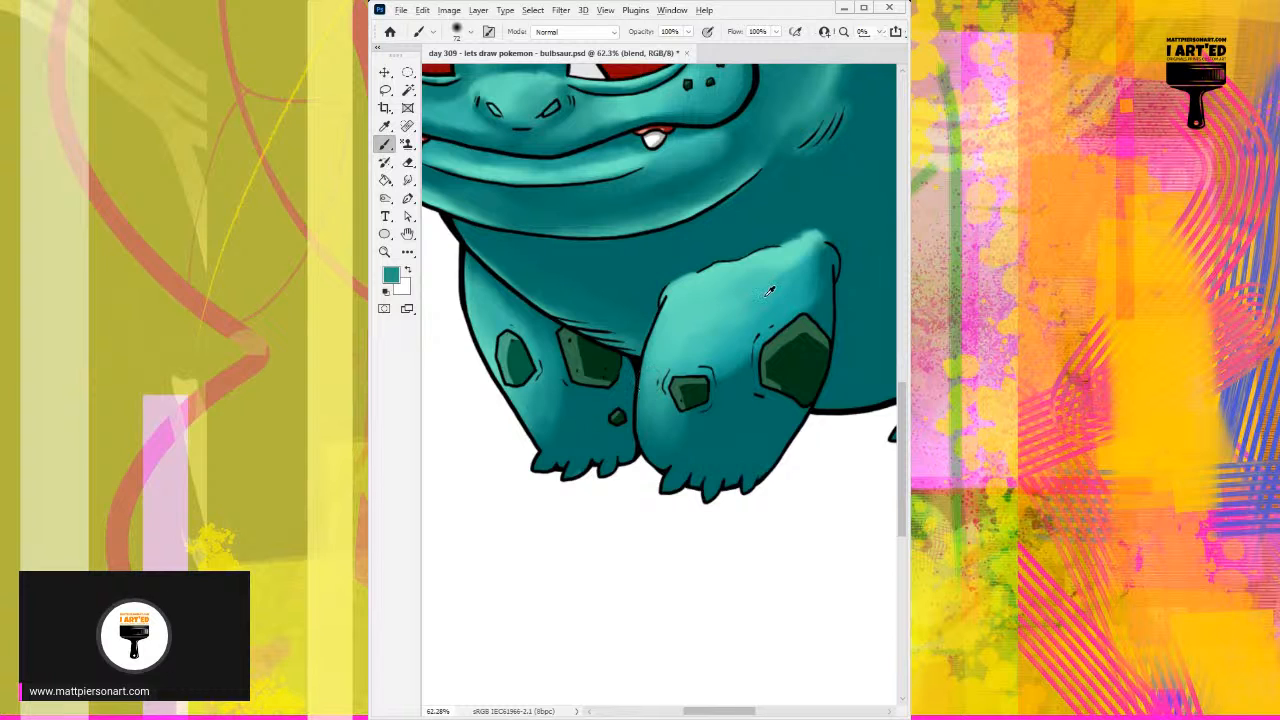
Step: Blend the shading between the right front leg's two spots and beneath the small spot with sampled mid teals
alt+click(691, 346)
mouse_move(727, 332)
mouse_down()
mouse_move(672, 427)
mouse_move(752, 319)
mouse_move(734, 354)
mouse_up()
alt+click(726, 346)
alt+click(743, 346)
alt+click(745, 344)
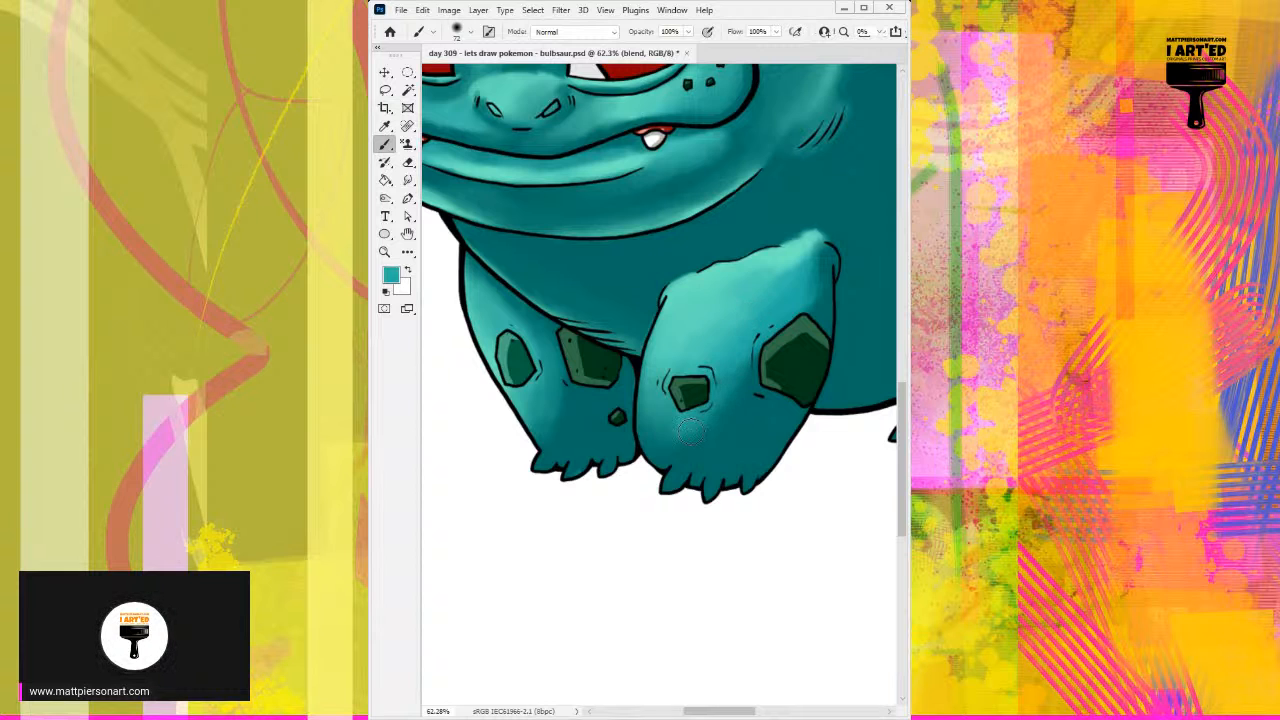
alt+click(695, 425)
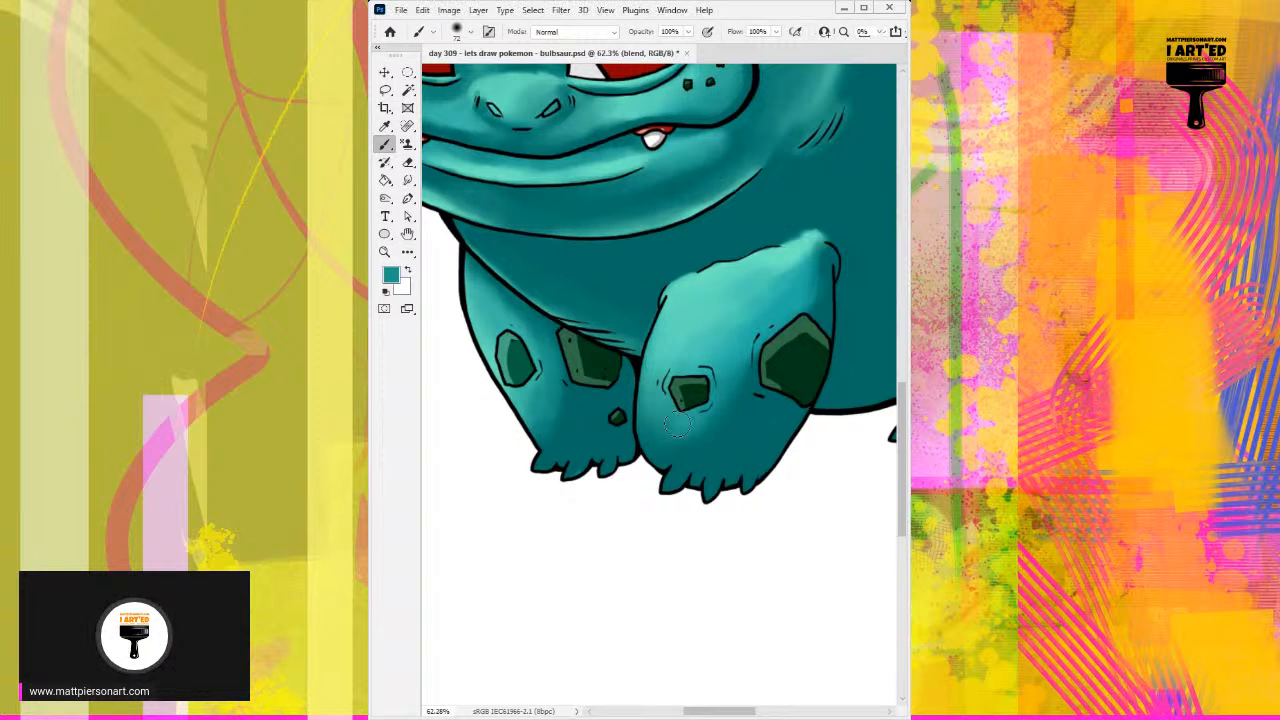
mouse_move(673, 388)
mouse_down()
mouse_move(653, 436)
mouse_move(652, 412)
mouse_up()
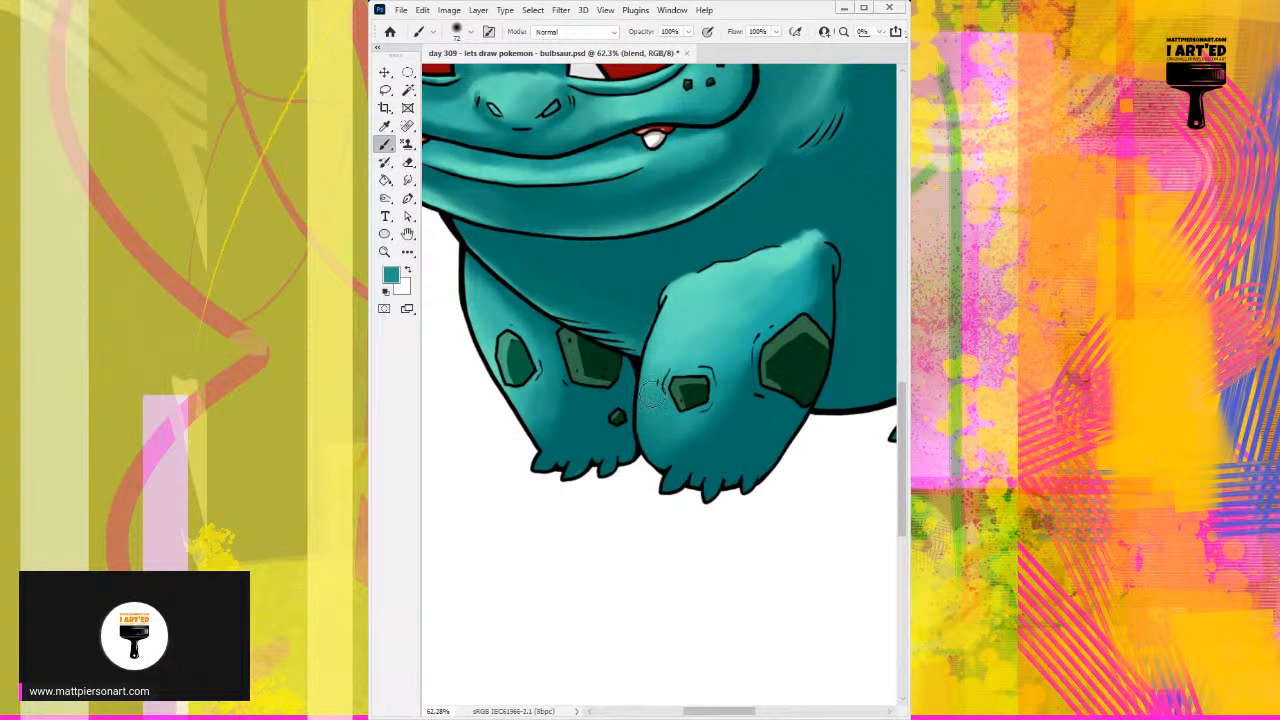
Step: Lighten the right front leg's upper area and cover the light spill above its top corner with sampled dark teal
alt+click(717, 316)
mouse_move(761, 312)
mouse_down()
mouse_move(695, 371)
mouse_move(721, 321)
mouse_up()
alt+click(698, 320)
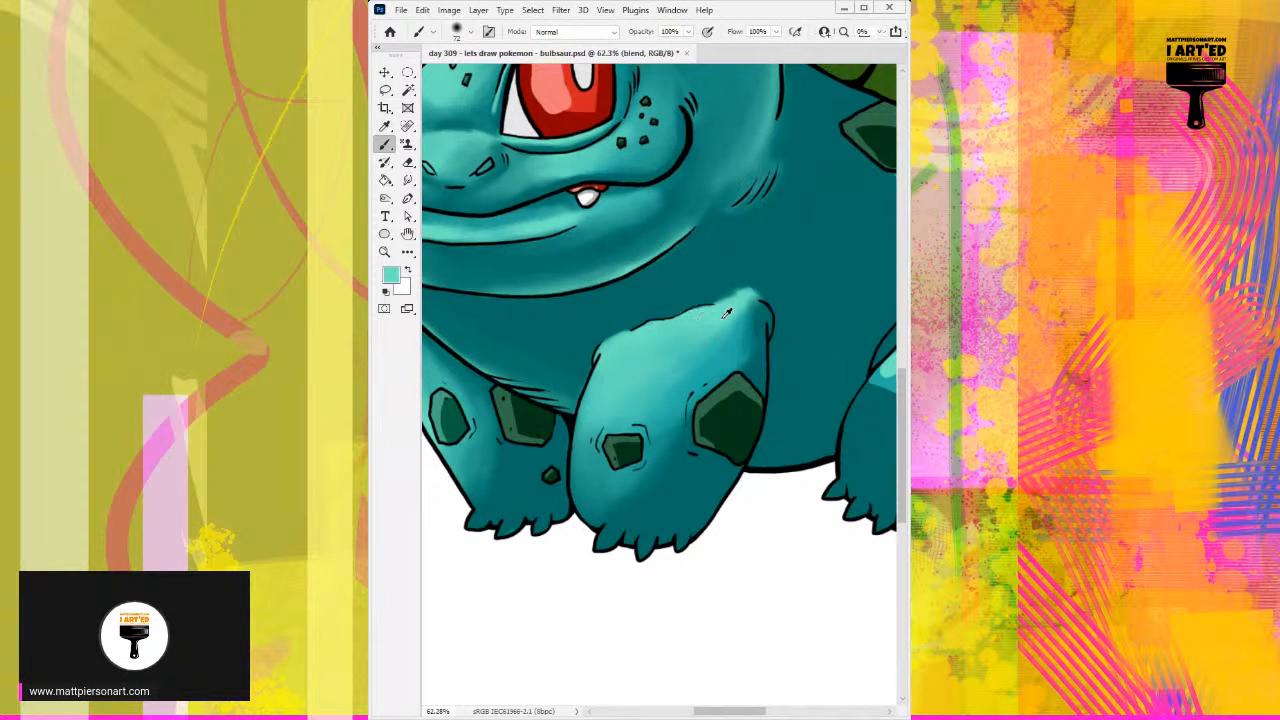
alt+click(715, 288)
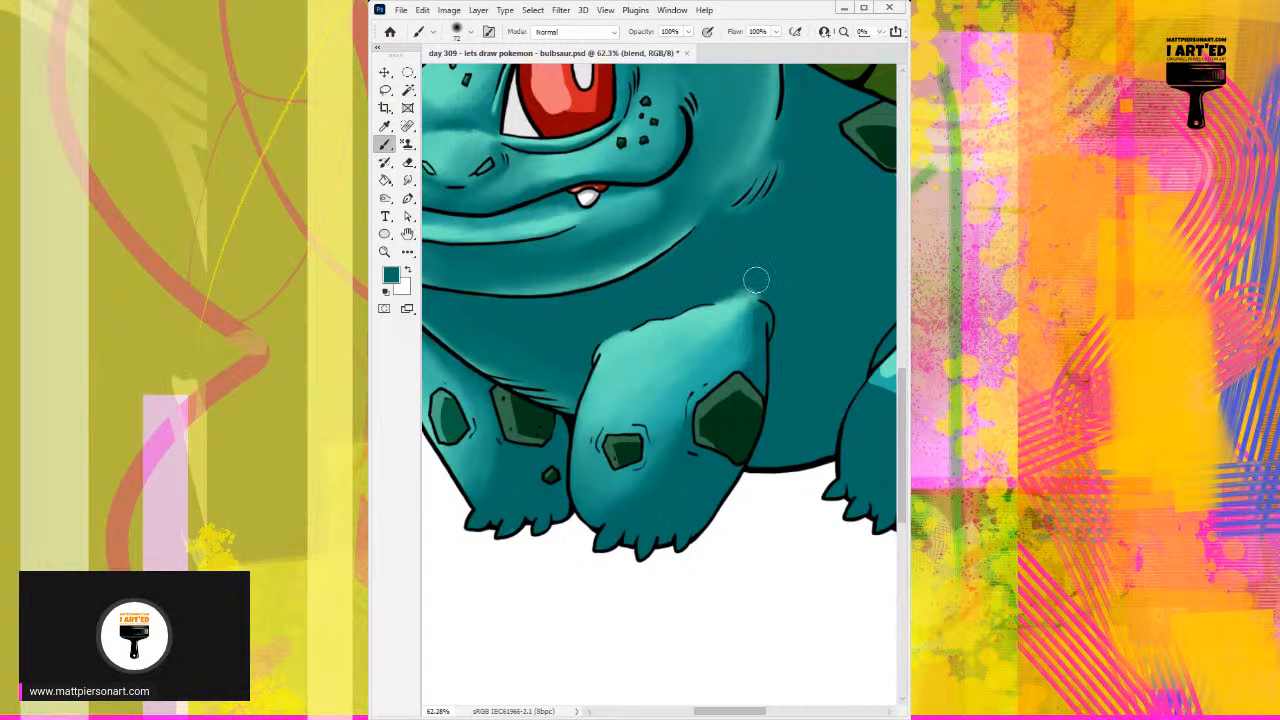
mouse_move(765, 303)
mouse_down()
mouse_move(745, 291)
mouse_move(765, 295)
mouse_up()
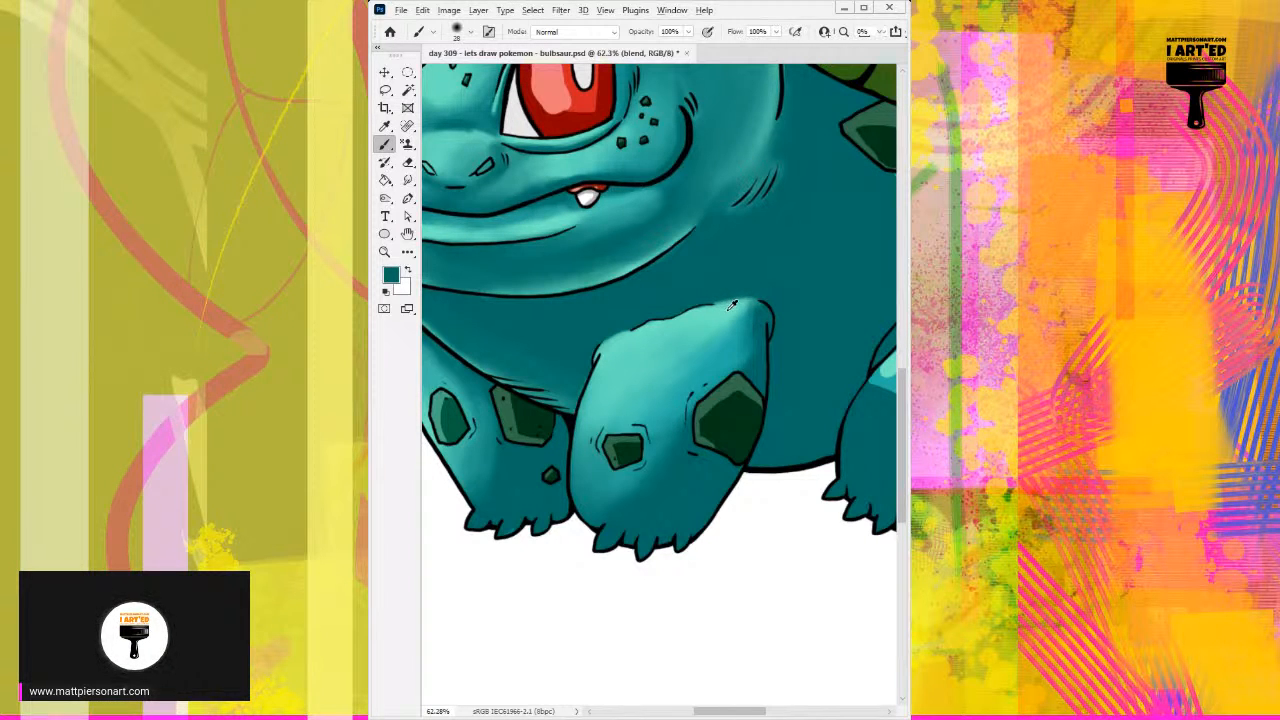
Step: Brighten the right front leg's top corner with light teal and blend the shading above the large spot
alt+click(728, 307)
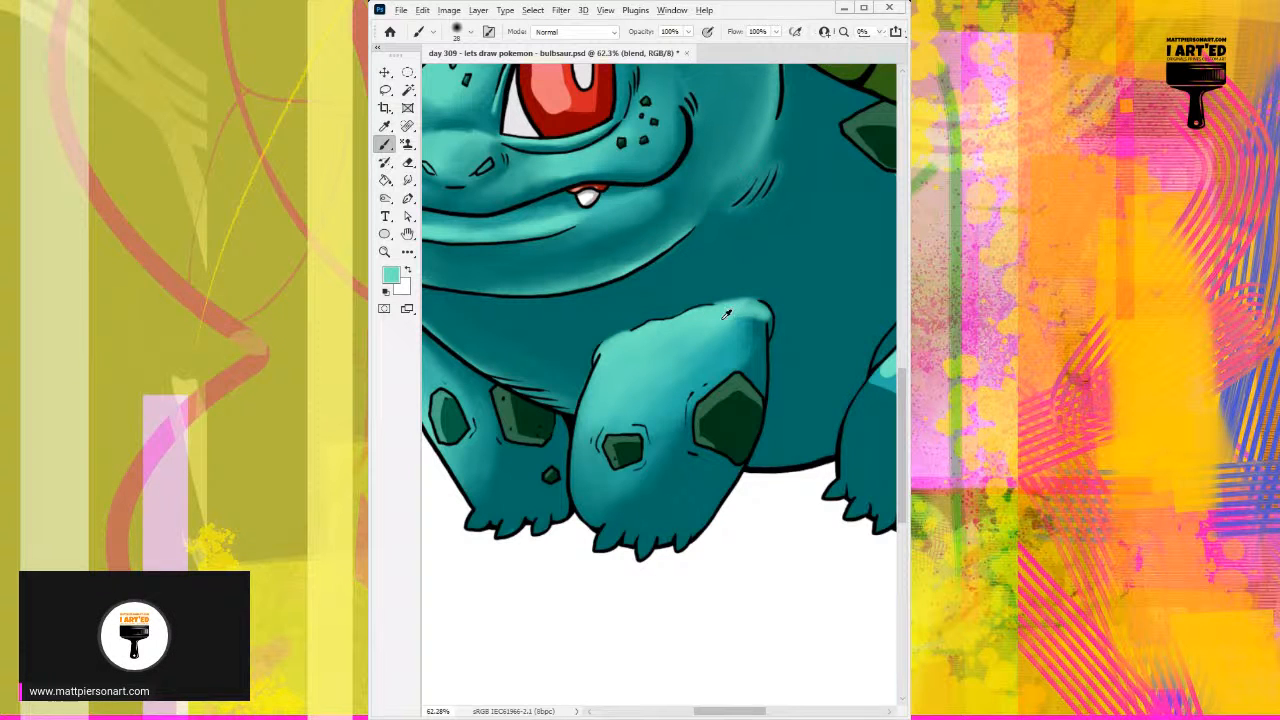
mouse_move(712, 330)
mouse_down()
mouse_move(744, 326)
mouse_move(716, 344)
mouse_move(748, 354)
mouse_move(751, 334)
mouse_move(747, 344)
mouse_up()
alt+click(745, 355)
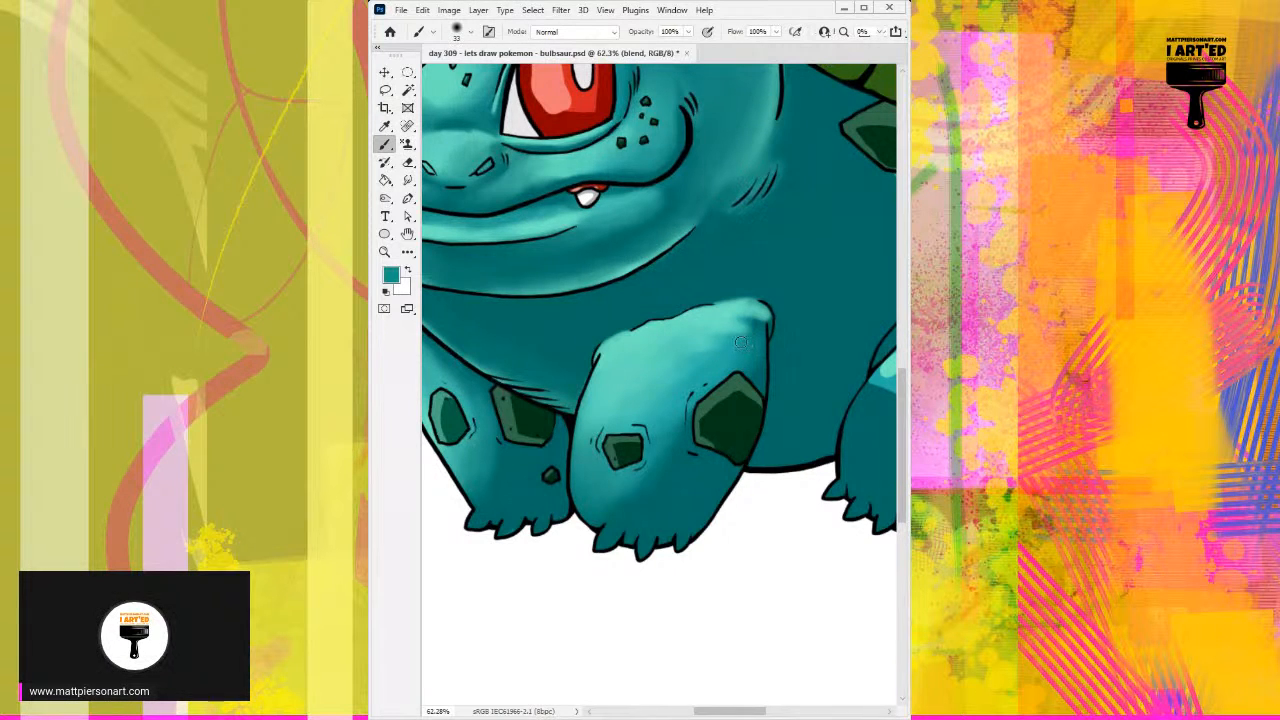
alt+click(718, 336)
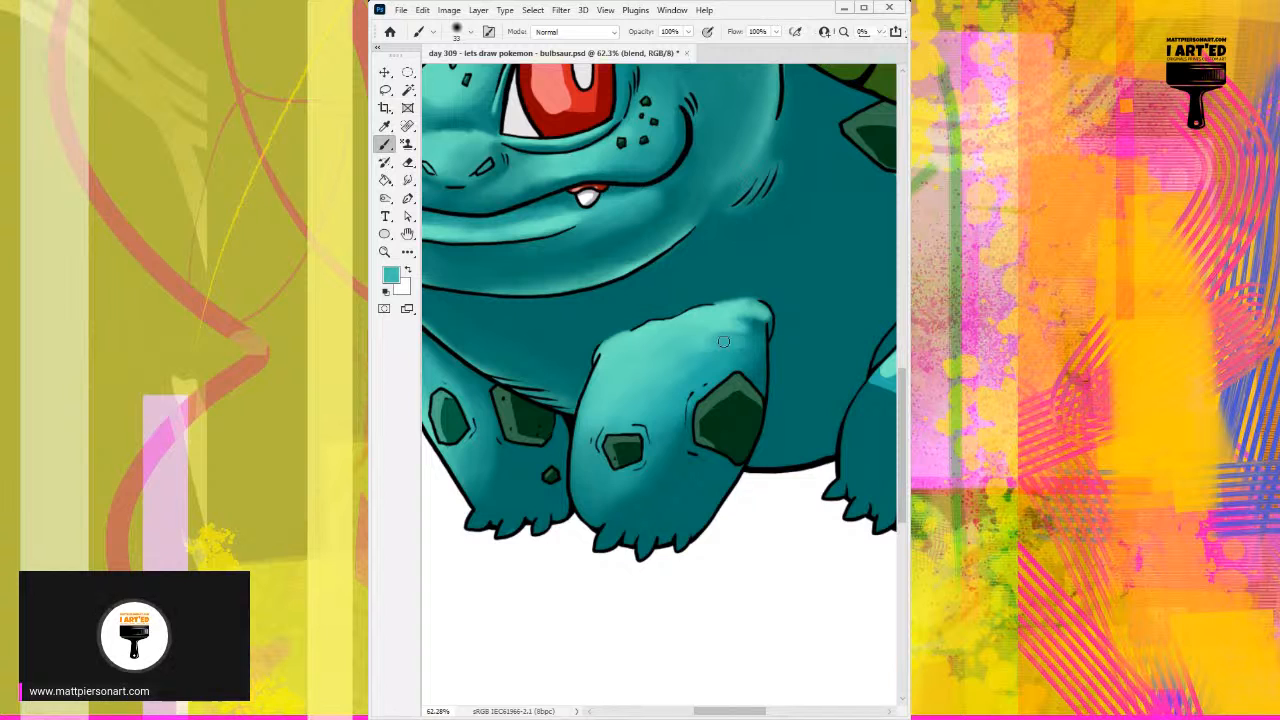
alt+click(755, 321)
alt+click(757, 312)
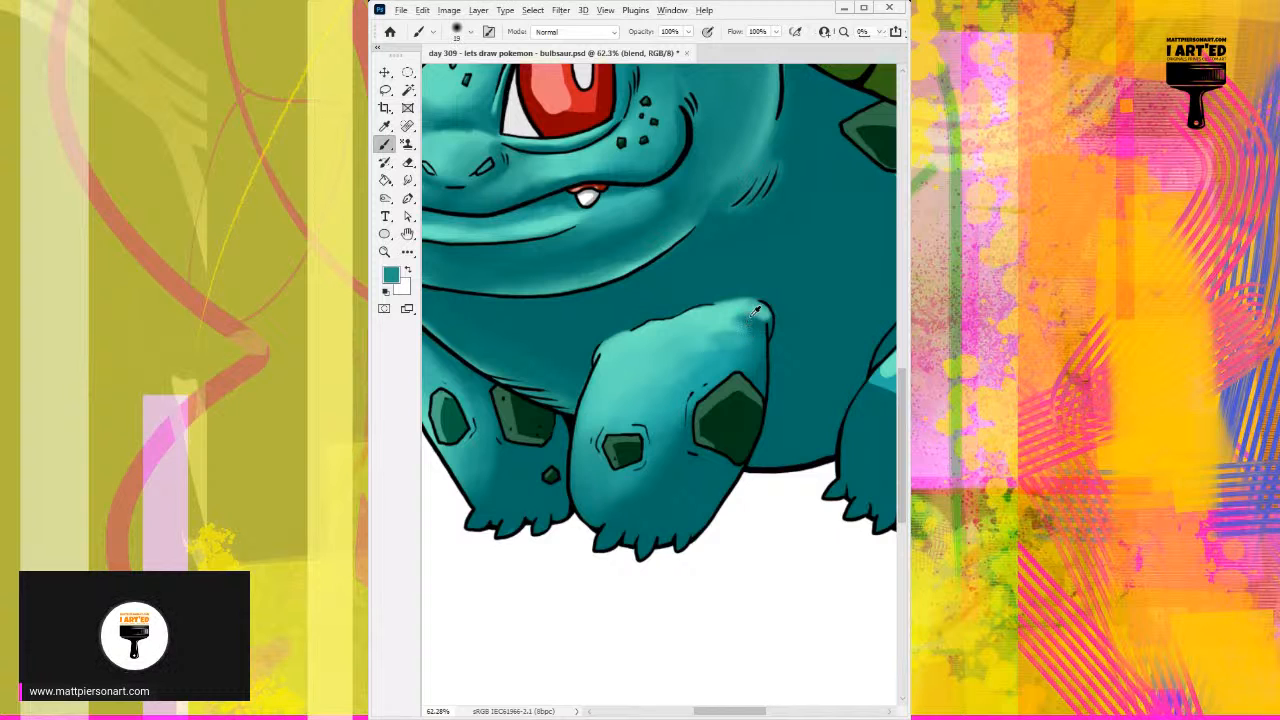
Step: Shape the rounded bump at the right front leg's top corner with alternating sampled light and dark teals
alt+click(750, 301)
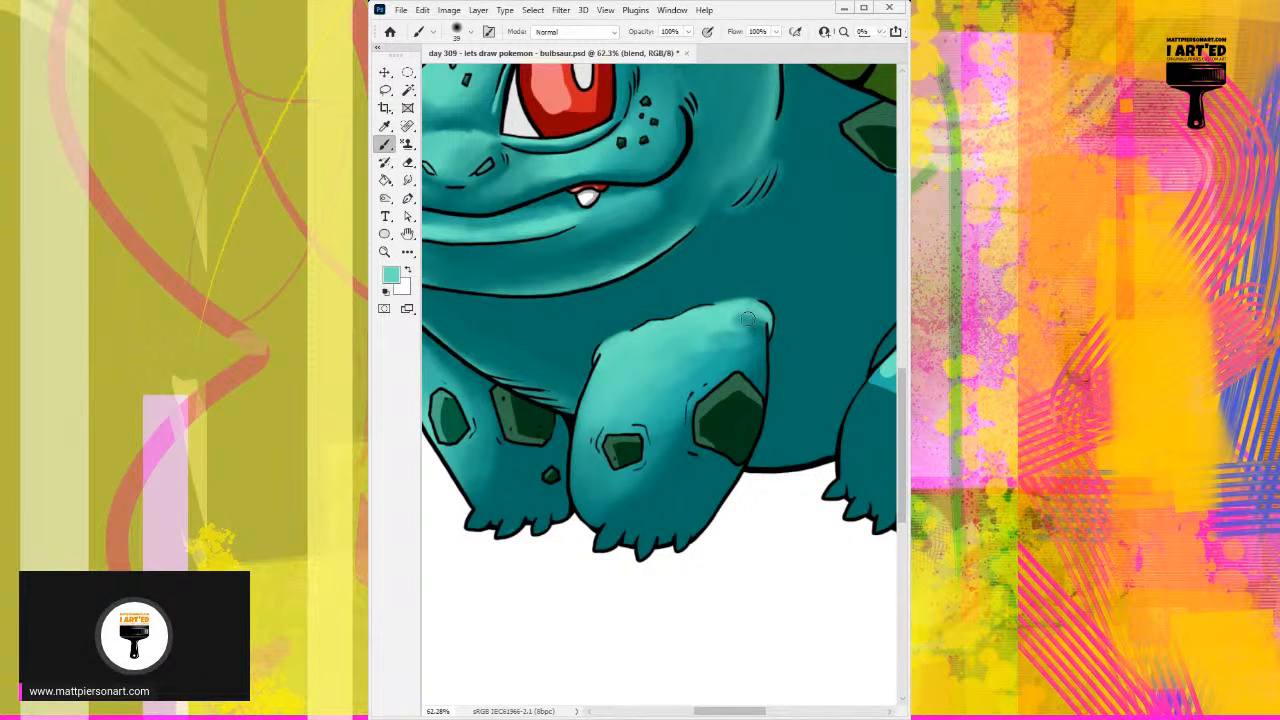
alt+click(760, 328)
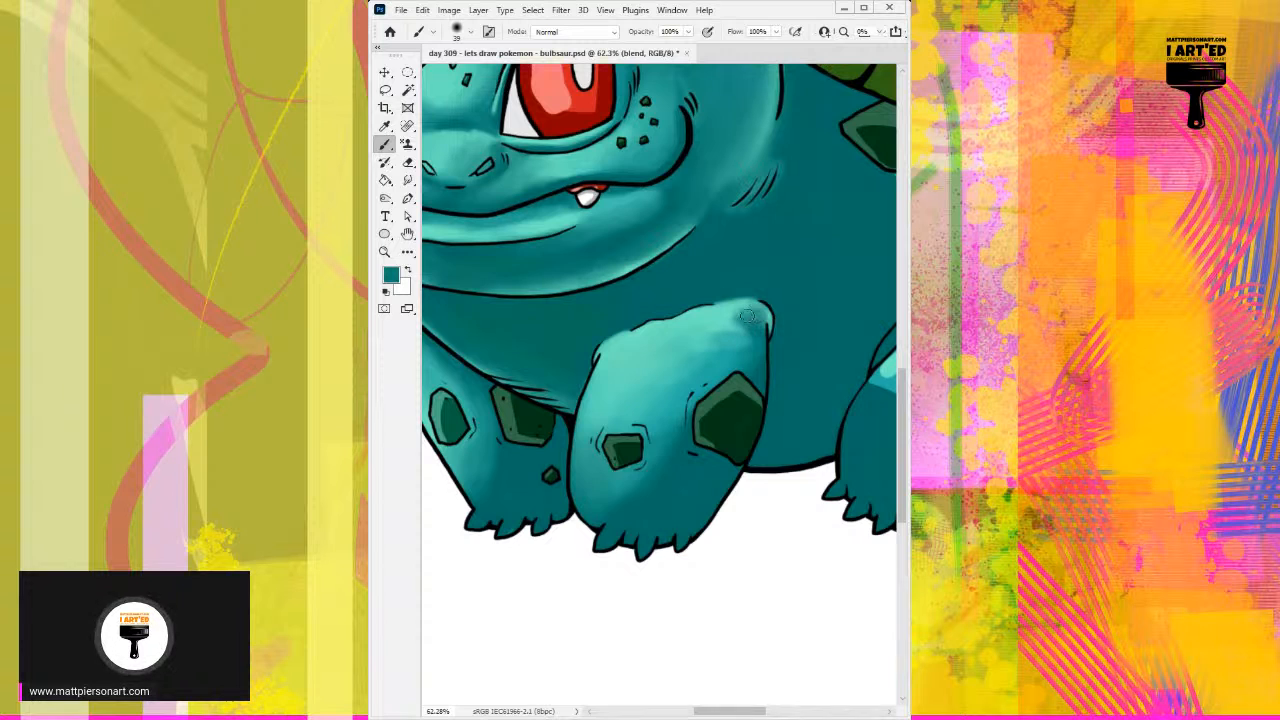
alt+click(760, 318)
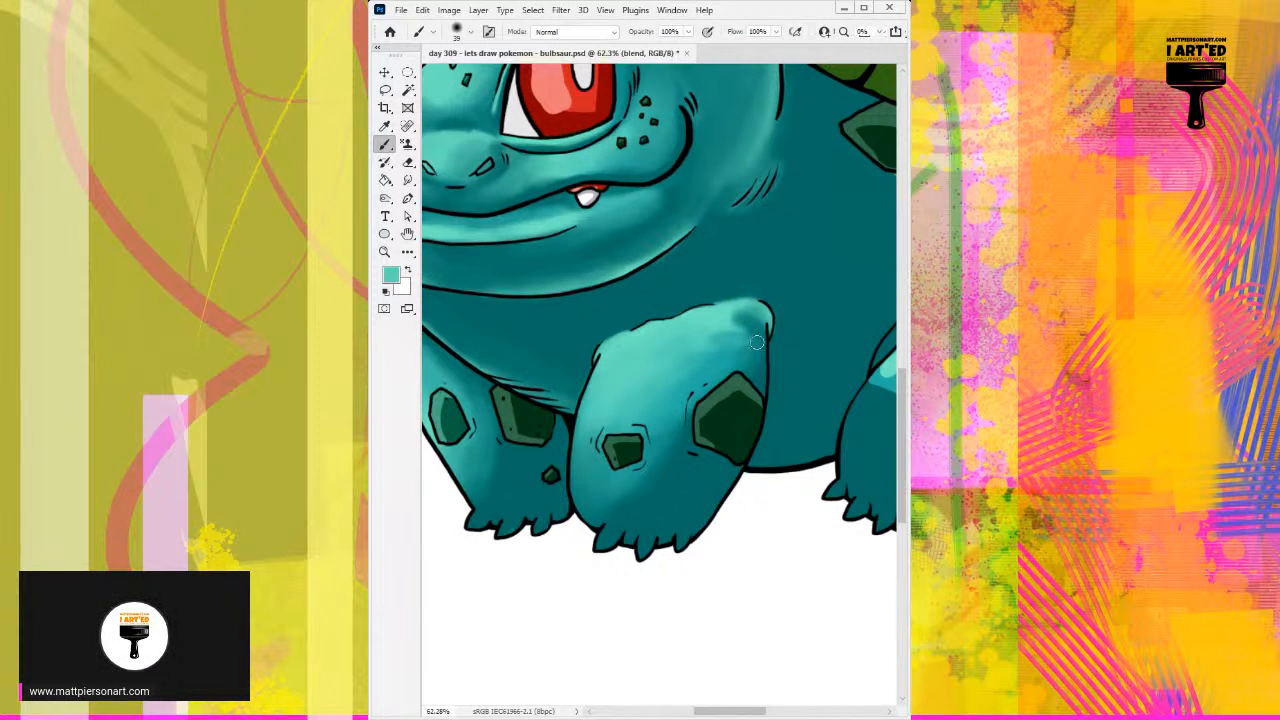
alt+click(748, 320)
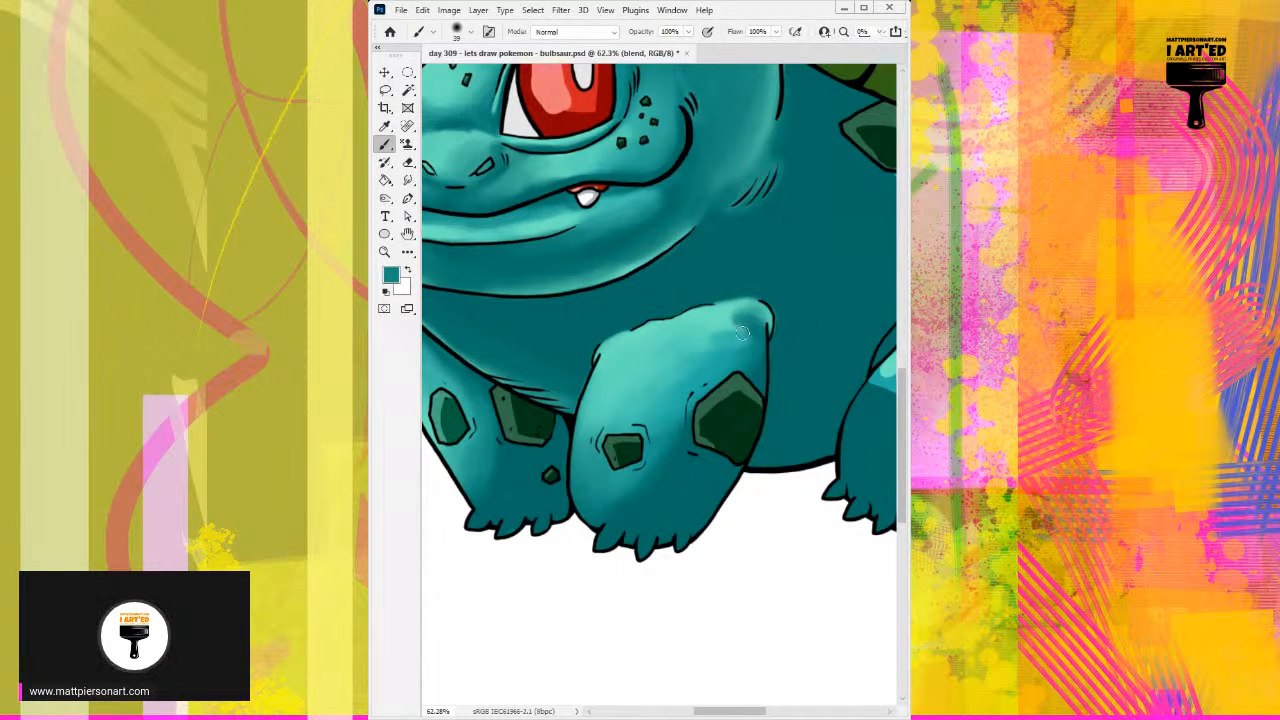
alt+click(727, 318)
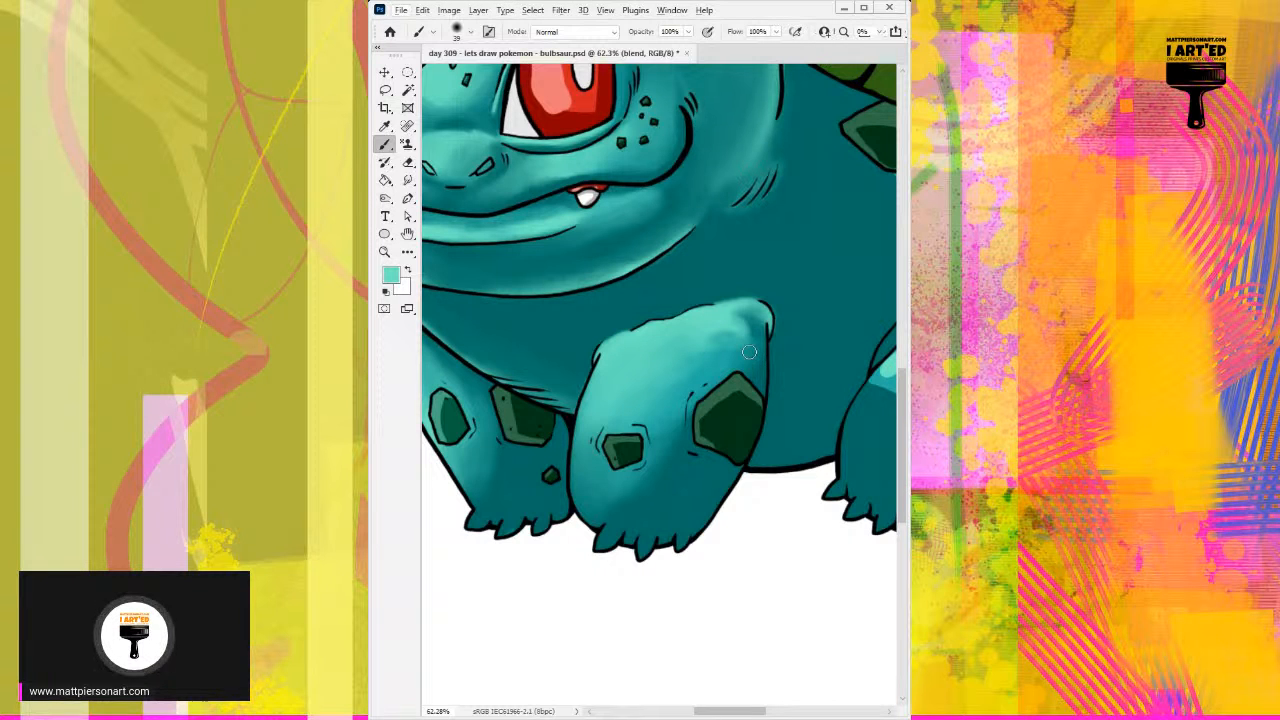
Step: Smooth the right front leg's upper half and the area around its two spots with sampled teals and a 100 px brush
scroll(686, 381, down, 1)
drag(667, 439, 677, 431)
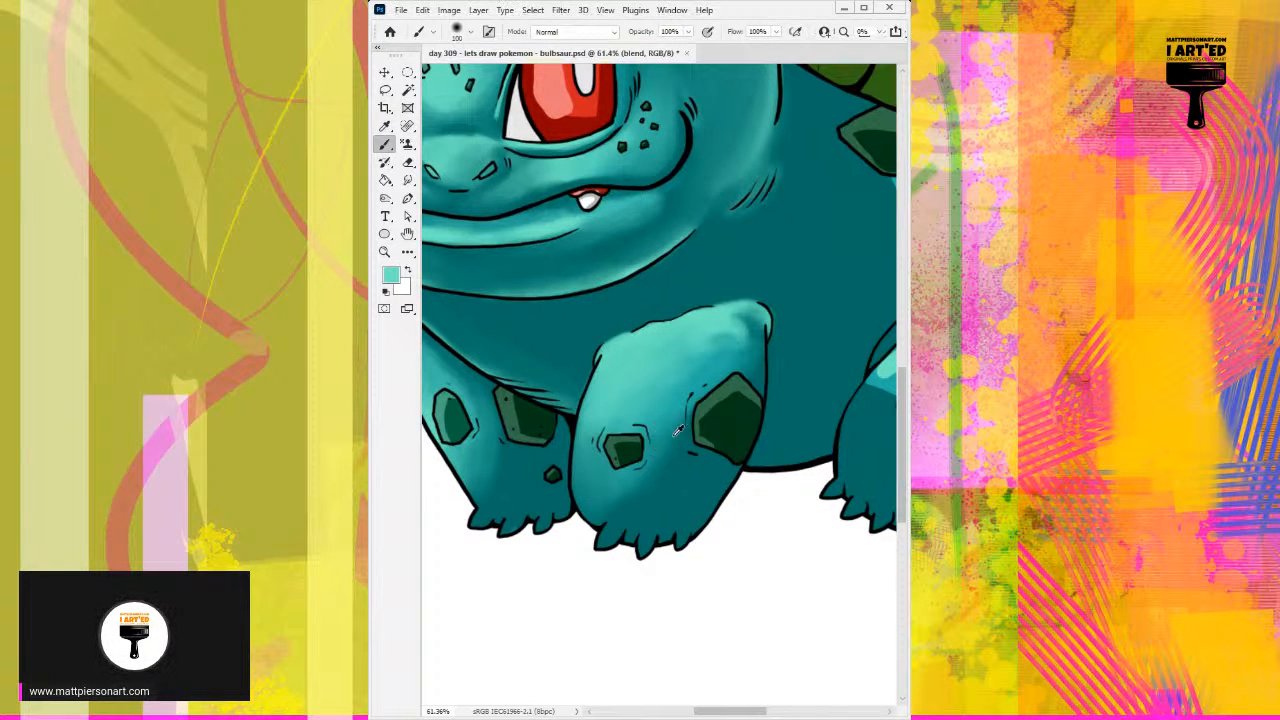
alt+click(697, 338)
mouse_move(684, 350)
mouse_down()
mouse_move(719, 358)
mouse_move(702, 356)
mouse_move(642, 464)
mouse_move(715, 358)
mouse_move(653, 424)
mouse_move(699, 382)
mouse_move(660, 473)
mouse_move(720, 368)
mouse_move(656, 497)
mouse_move(738, 353)
mouse_up()
alt+click(676, 424)
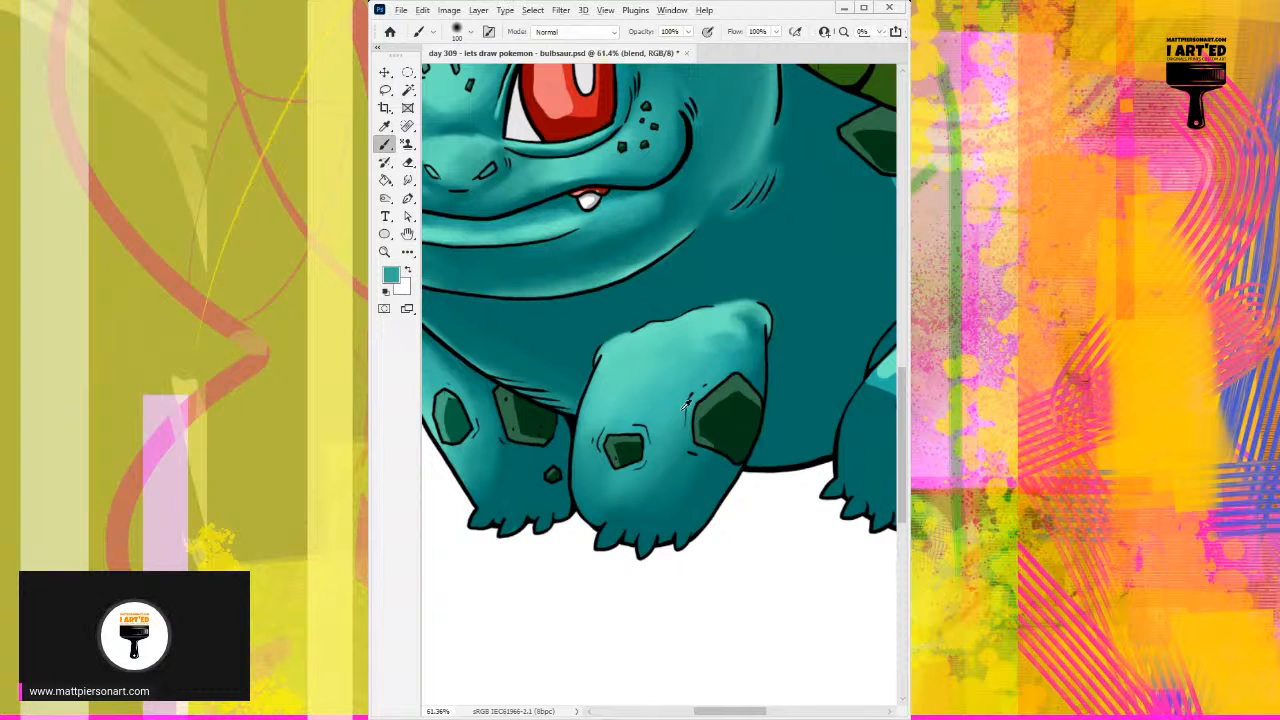
alt+click(600, 477)
alt+click(611, 377)
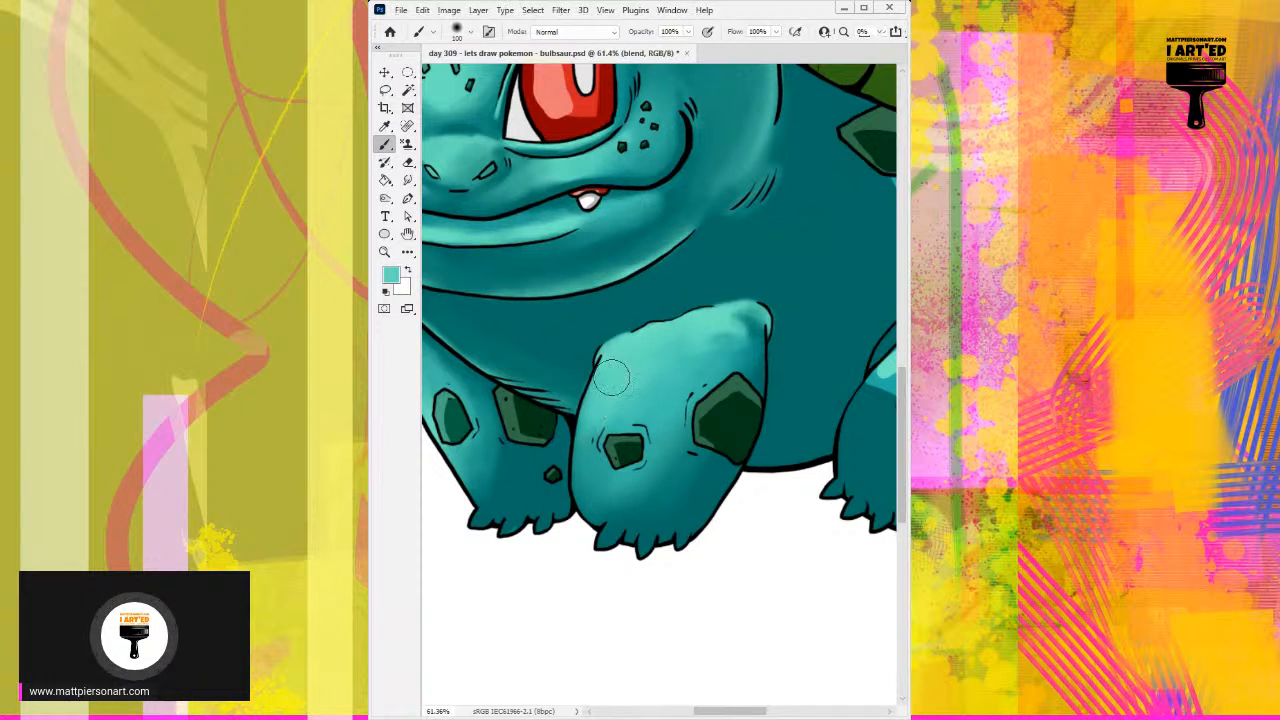
alt+click(709, 328)
mouse_move(700, 328)
mouse_down()
mouse_move(658, 357)
mouse_move(723, 339)
mouse_move(689, 351)
mouse_up()
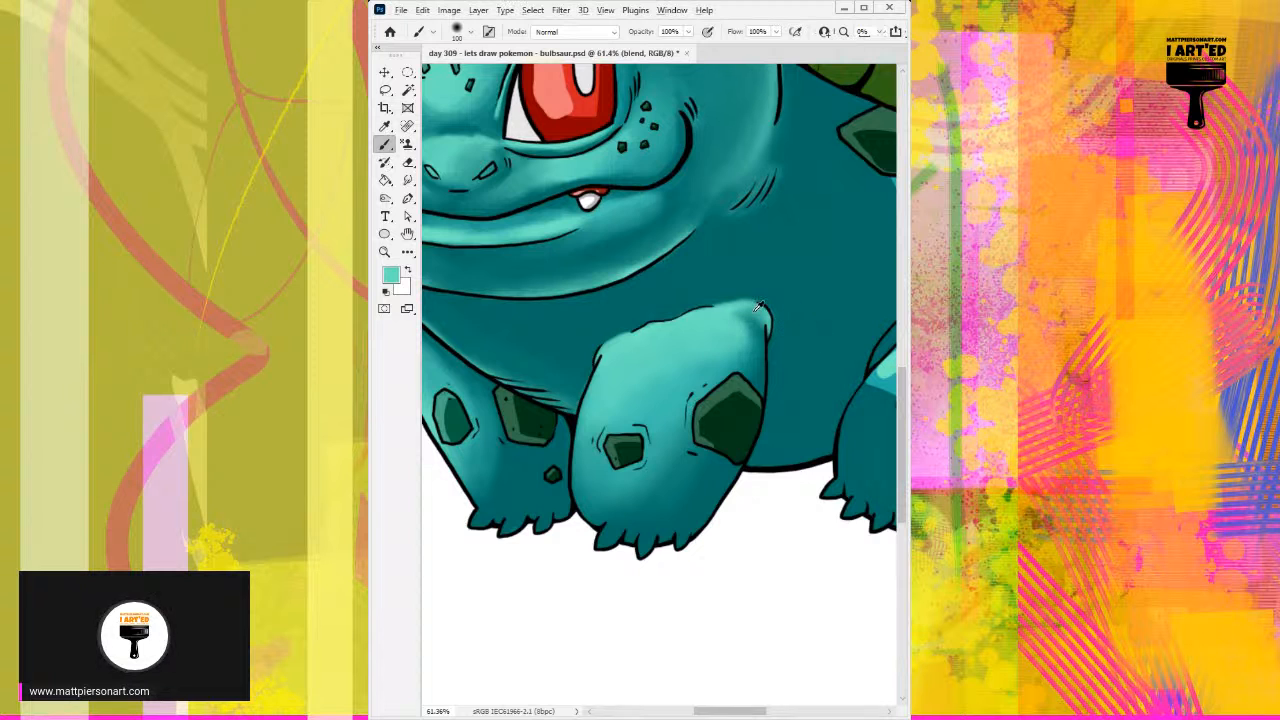
Step: Brighten the head's rear edge and the jaw's lower rim with light teal sampled from the front leg, using a 25 px brush
alt+click(757, 134)
drag(757, 134, 722, 192)
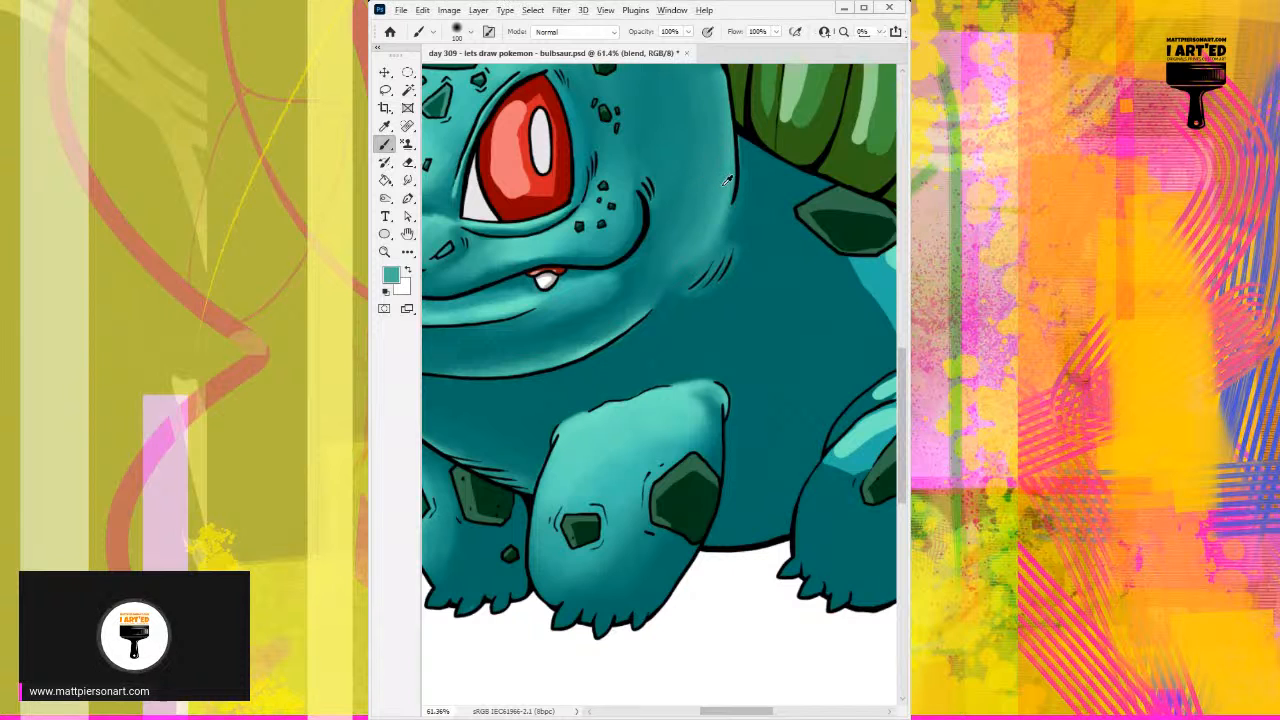
alt+click(660, 424)
drag(697, 246, 678, 250)
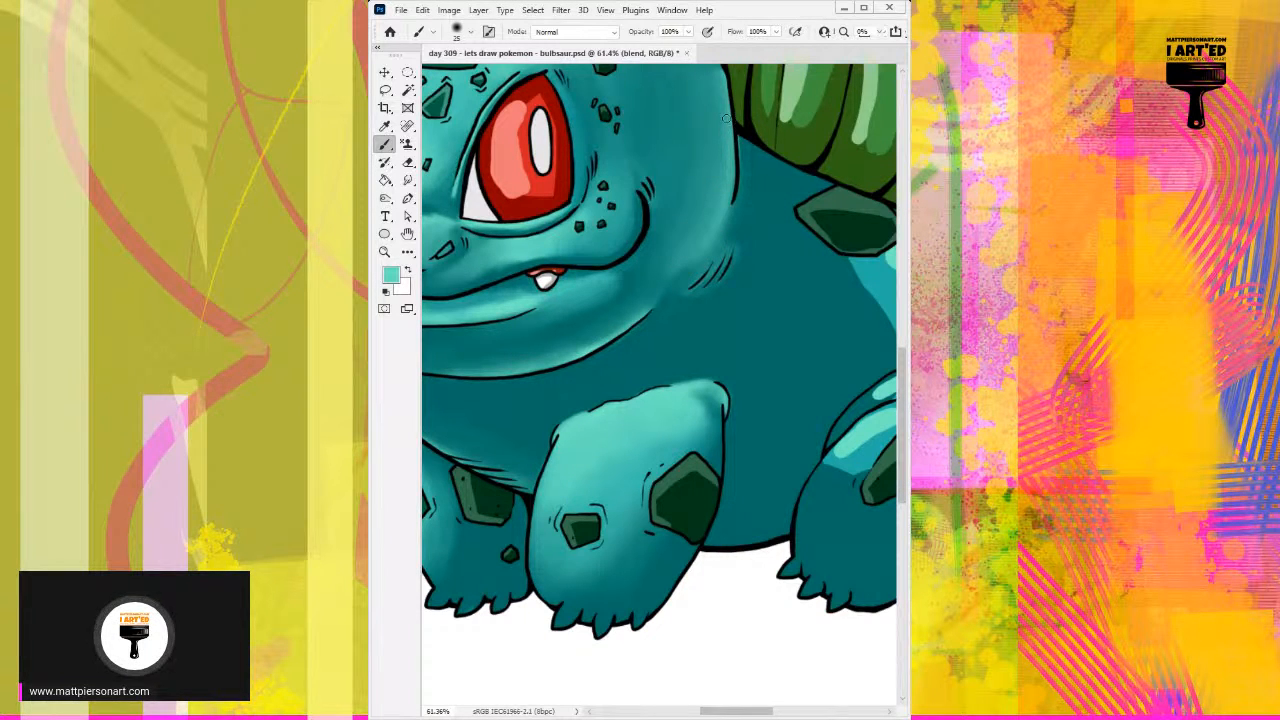
mouse_move(725, 138)
mouse_down()
mouse_move(719, 213)
mouse_move(725, 112)
mouse_move(706, 215)
mouse_up()
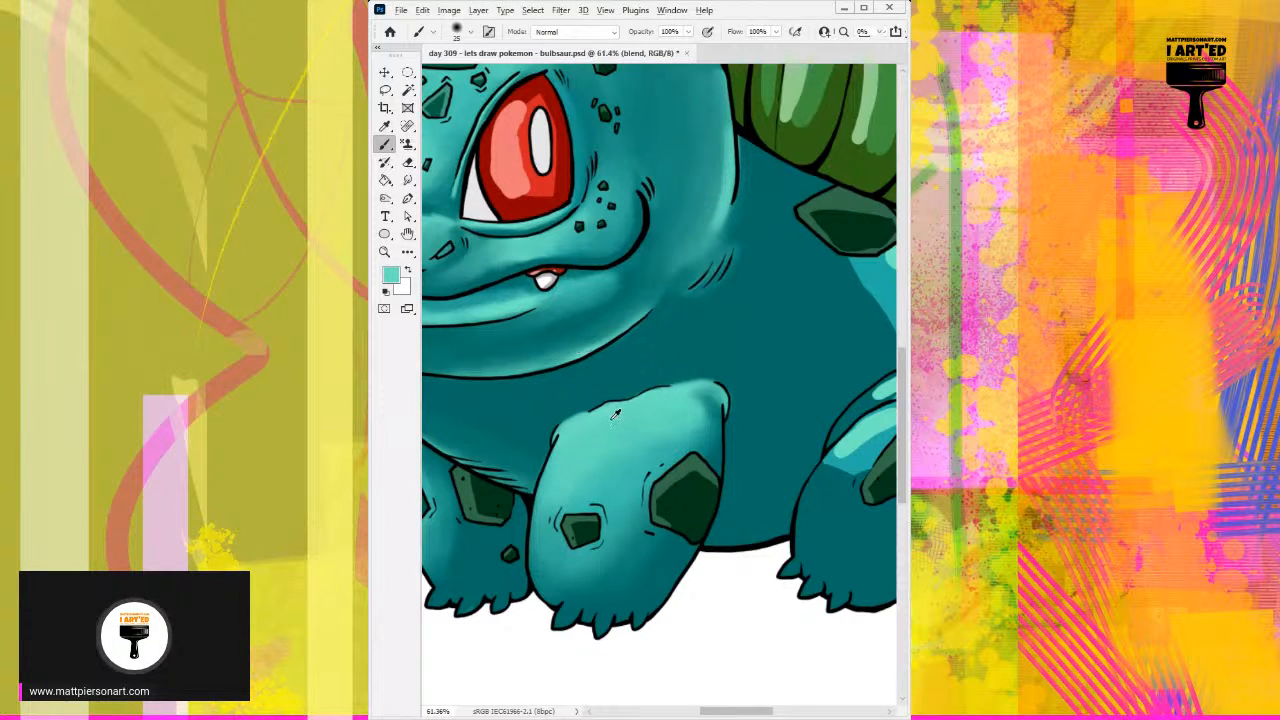
drag(585, 351, 669, 276)
drag(582, 343, 636, 318)
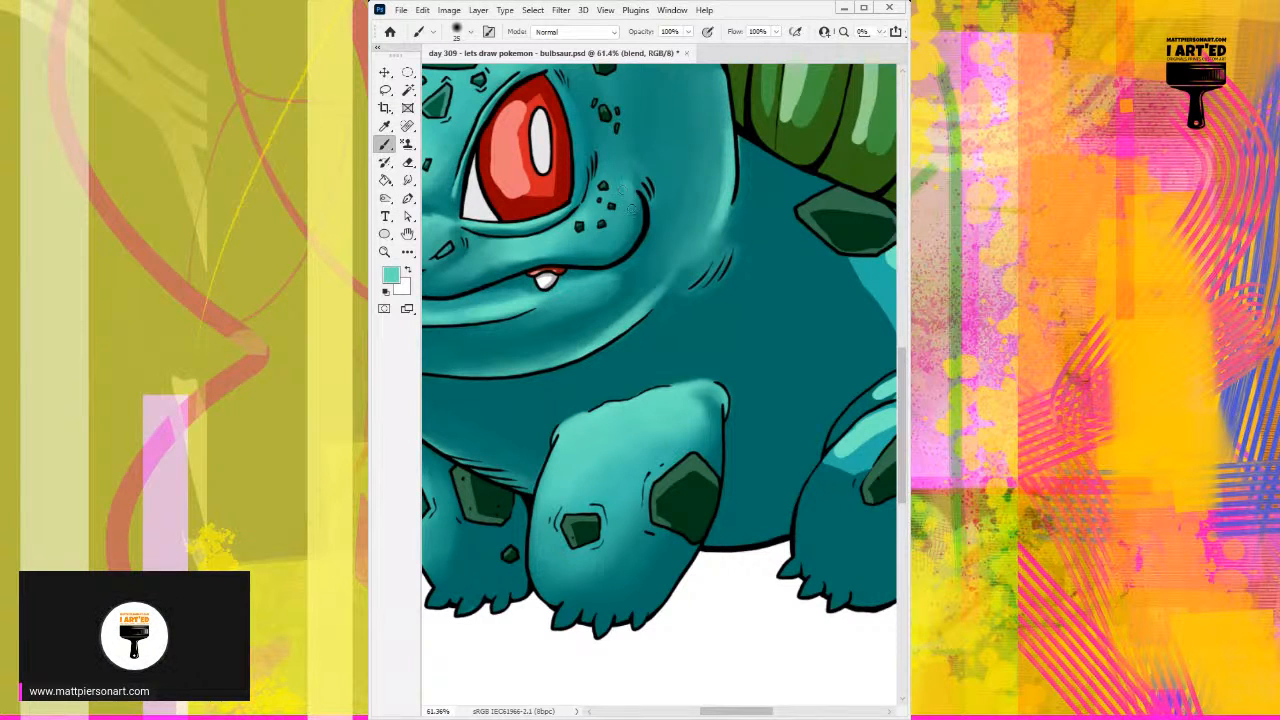
drag(546, 318, 634, 270)
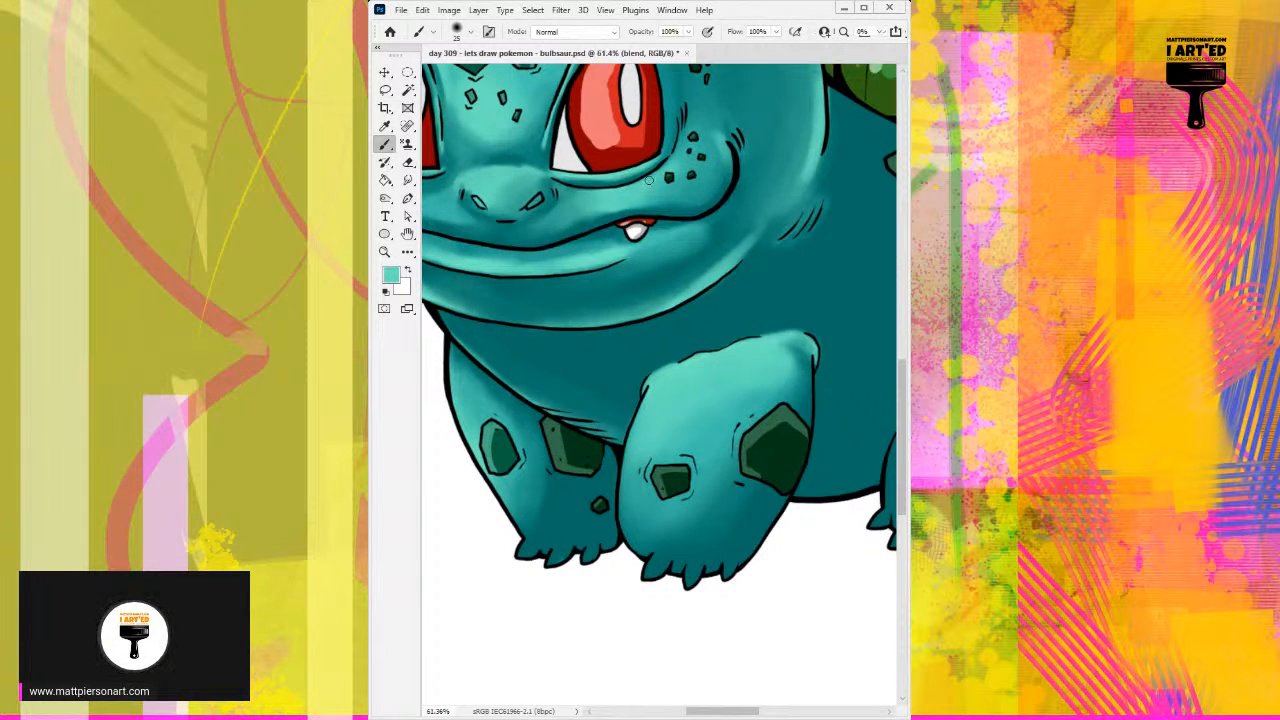
Step: Touch up the right front leg's shading between its top corner and the large spot with sampled light teal
drag(686, 344, 664, 344)
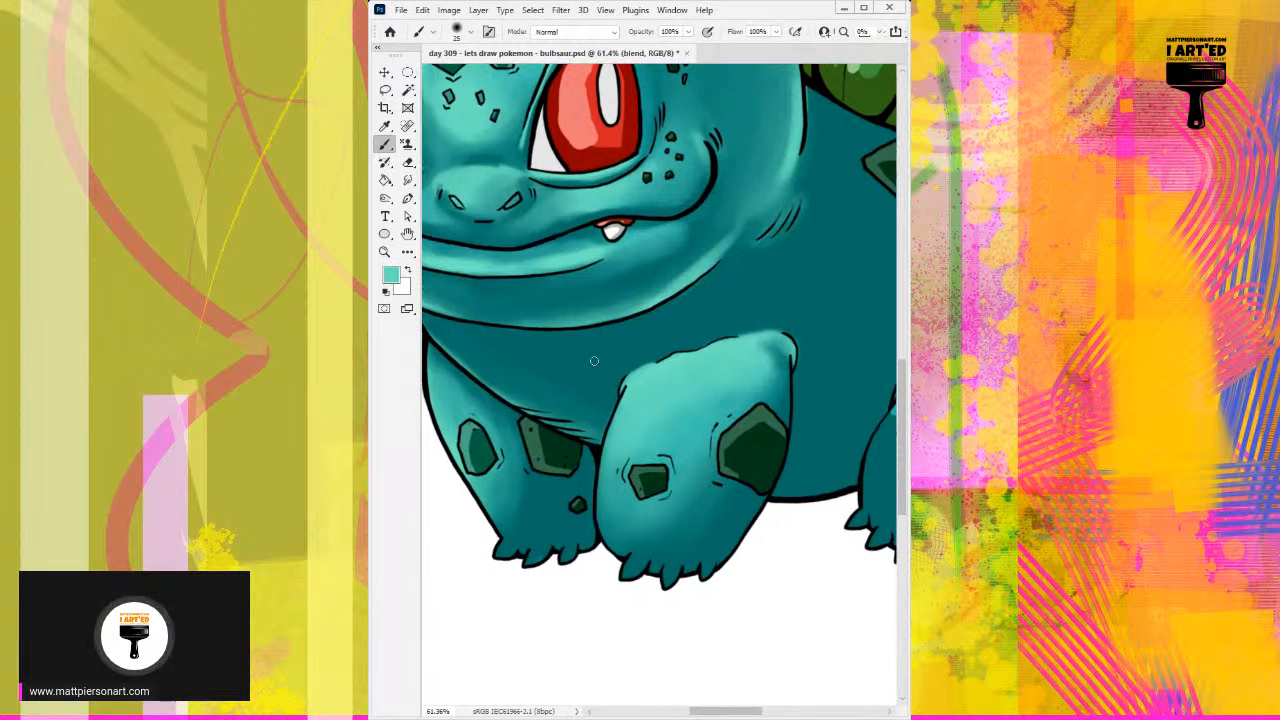
drag(529, 384, 593, 333)
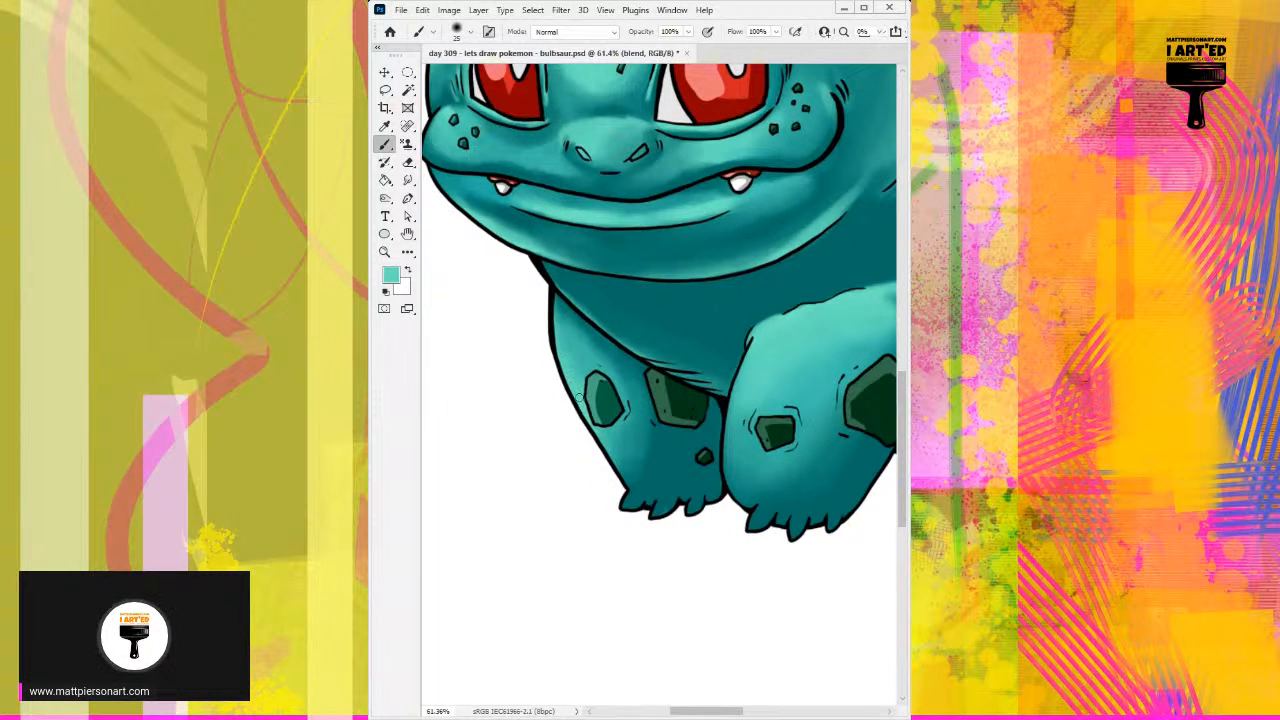
drag(783, 357, 707, 381)
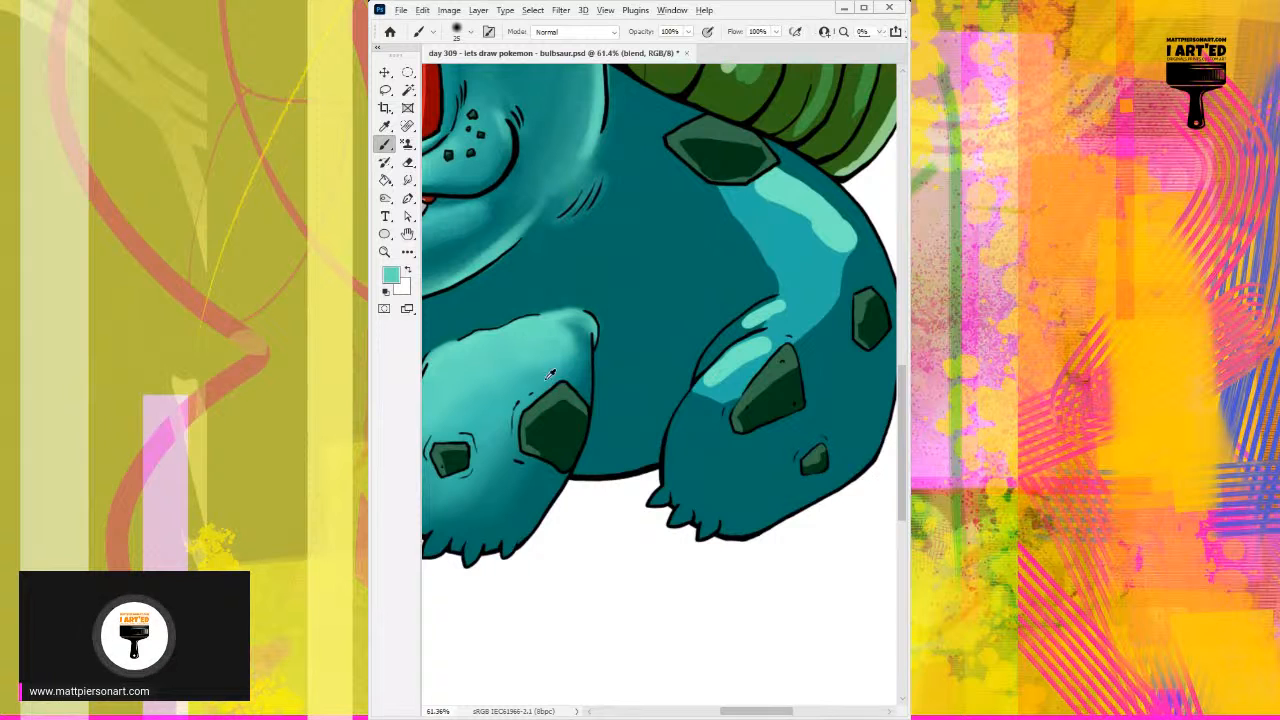
alt+click(567, 326)
mouse_move(556, 330)
mouse_down()
mouse_move(571, 356)
mouse_move(564, 347)
mouse_up()
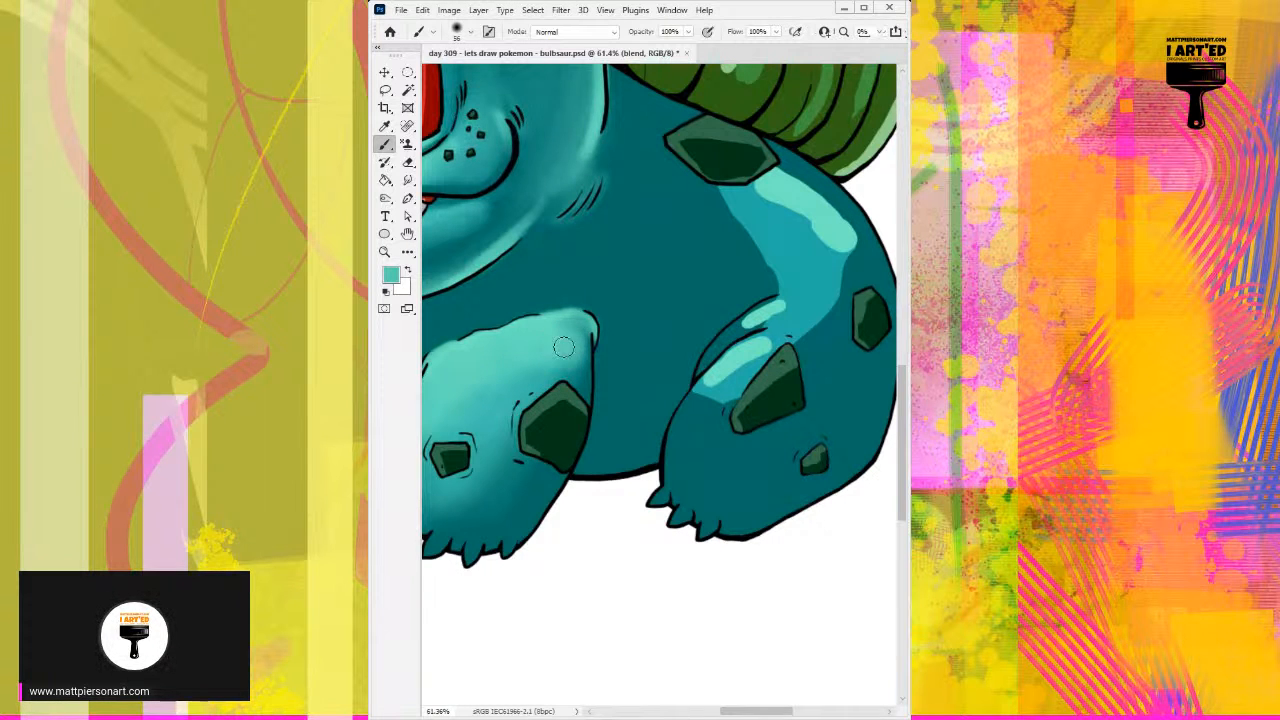
Step: Soften the hard left edge of the body's mid-teal patch beneath the back spot with sampled teal and a larger brush
mouse_move(694, 206)
mouse_down()
mouse_move(660, 241)
mouse_move(657, 230)
mouse_move(677, 254)
mouse_up()
alt+click(666, 246)
alt+click(692, 230)
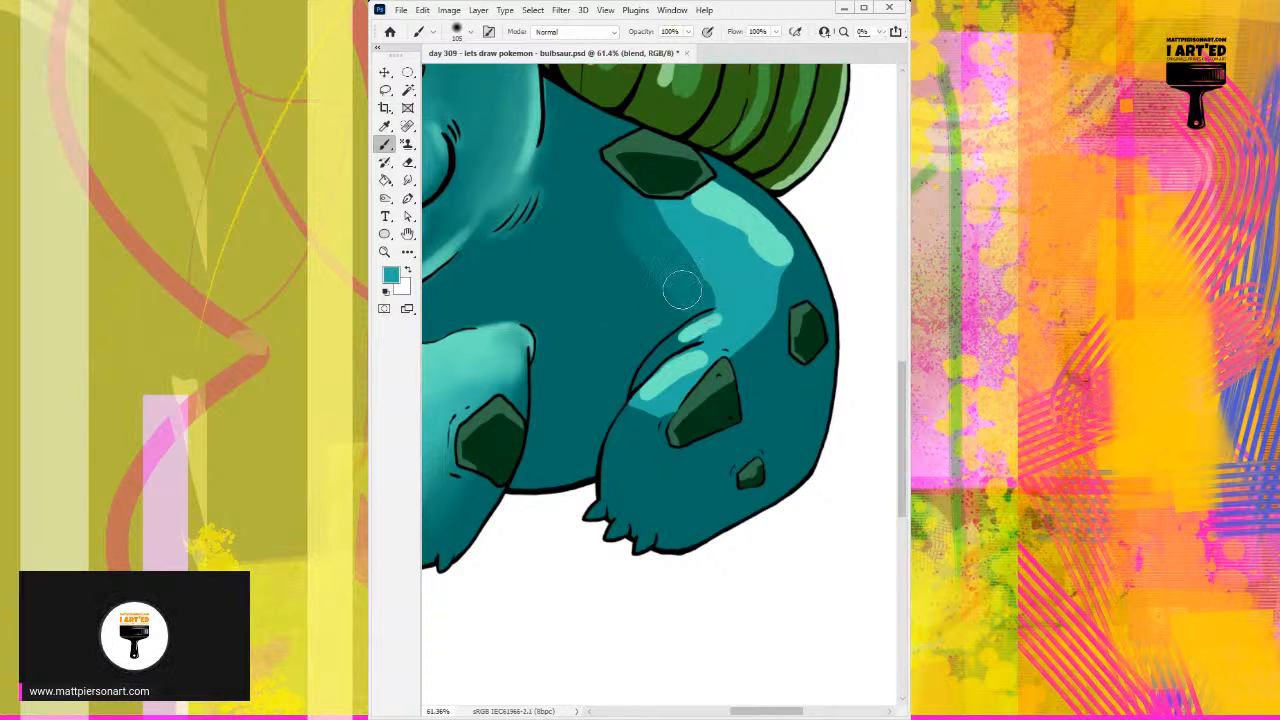
drag(652, 204, 702, 289)
alt+click(658, 250)
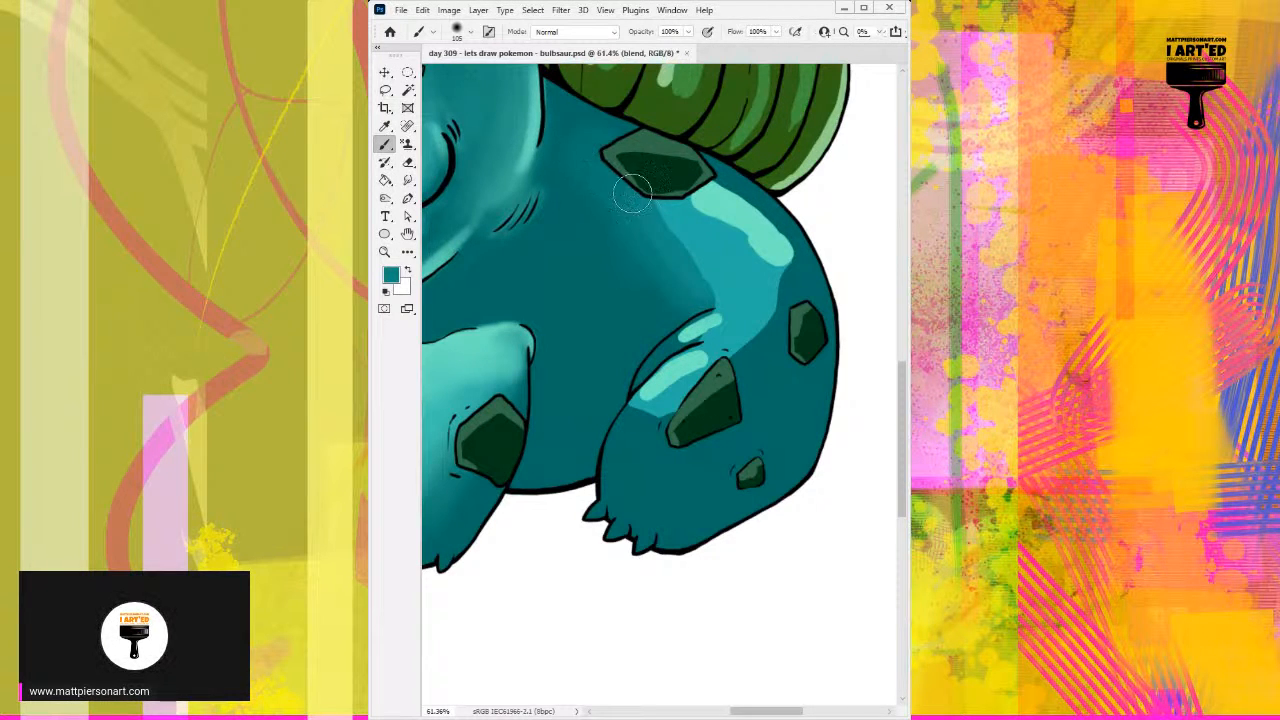
Step: Blend the body's mid-teal patch into the dark teal flank by alternating sampled mid and dark teals
alt+click(683, 242)
mouse_move(652, 258)
mouse_down()
mouse_move(657, 280)
mouse_move(611, 223)
mouse_move(614, 260)
mouse_move(606, 211)
mouse_move(580, 211)
mouse_move(598, 280)
mouse_up()
alt+click(643, 259)
alt+click(620, 235)
alt+click(592, 183)
alt+click(577, 289)
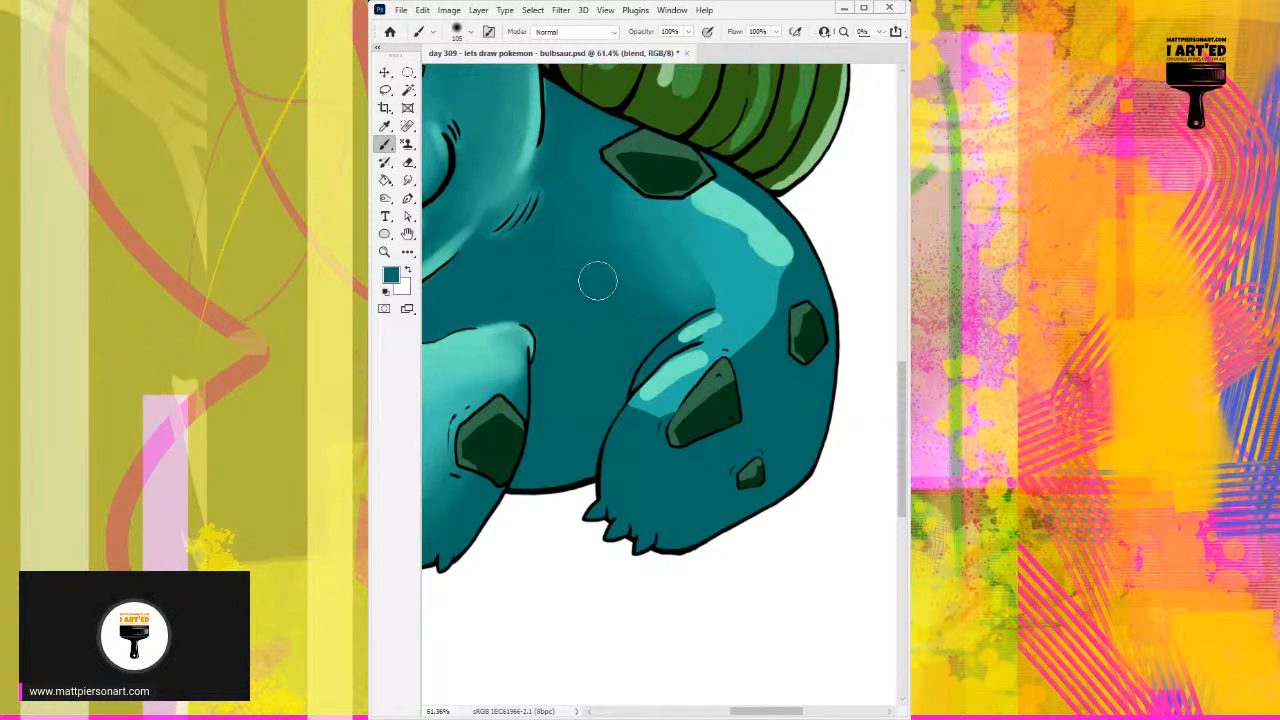
alt+click(643, 235)
alt+click(690, 267)
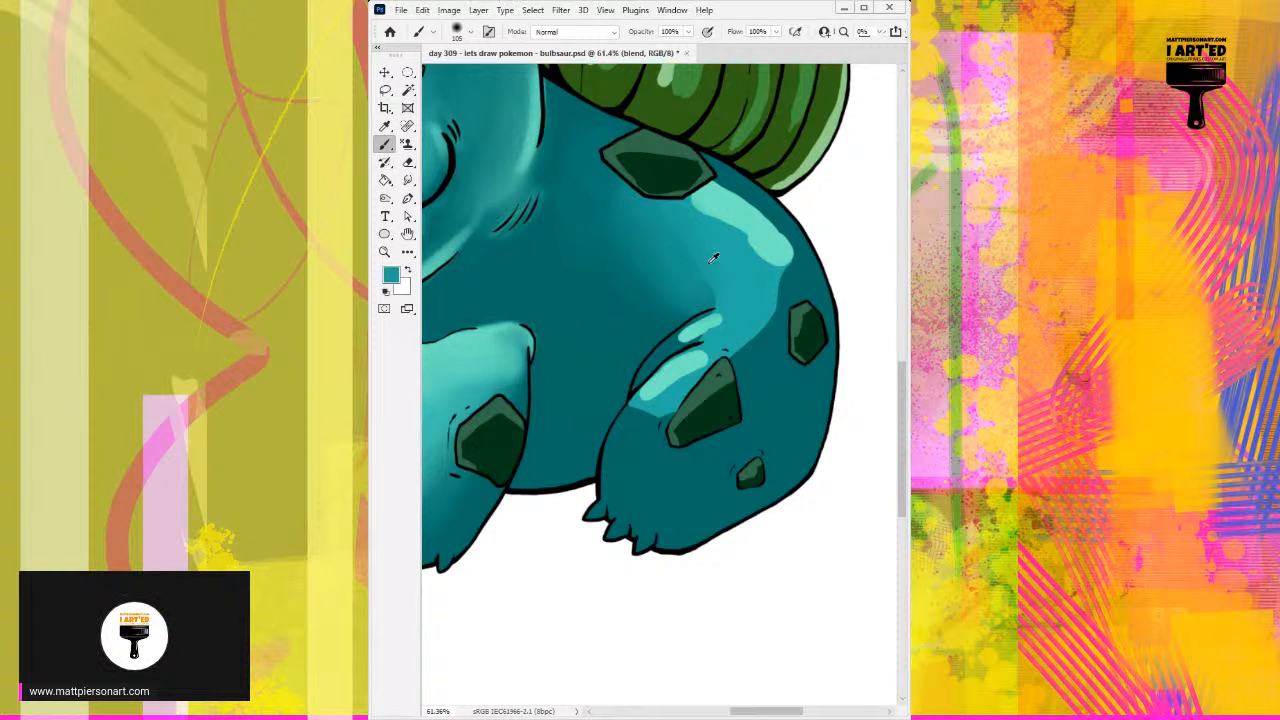
Step: Blend the flank shading just above the hind leg's crease with sampled teals and a smaller brush
alt+click(714, 253)
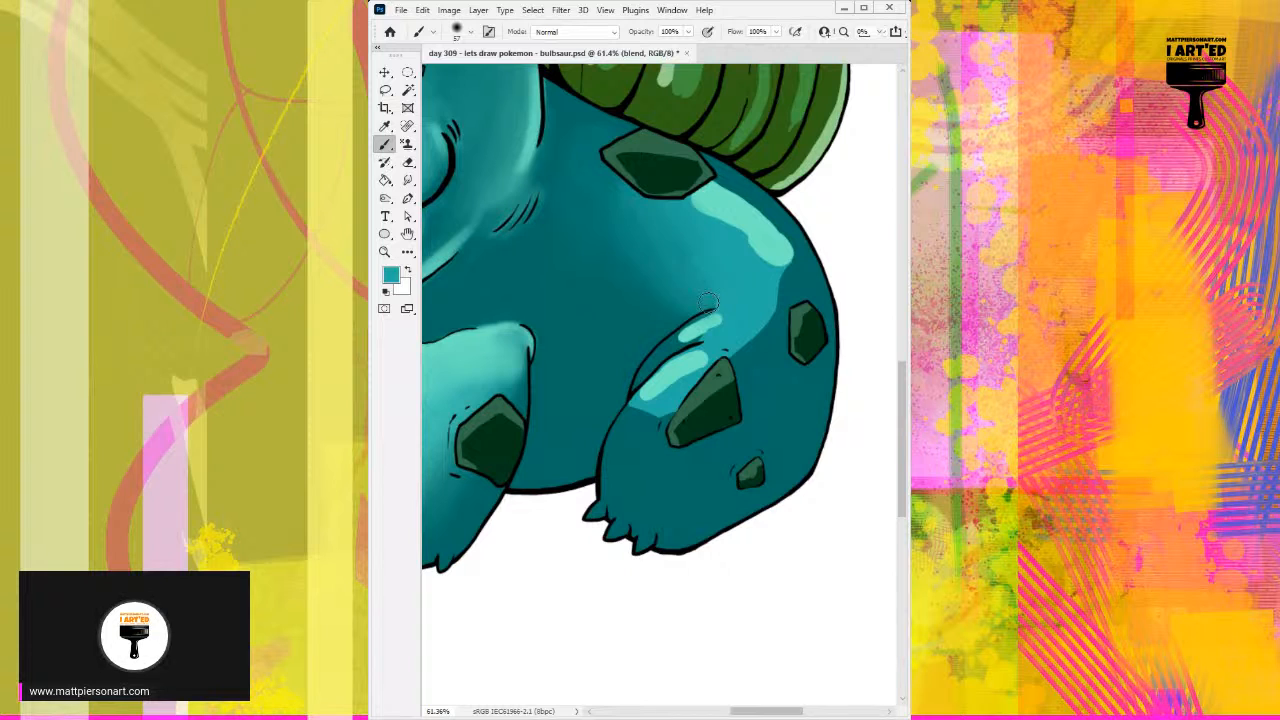
alt+click(705, 291)
click(697, 290)
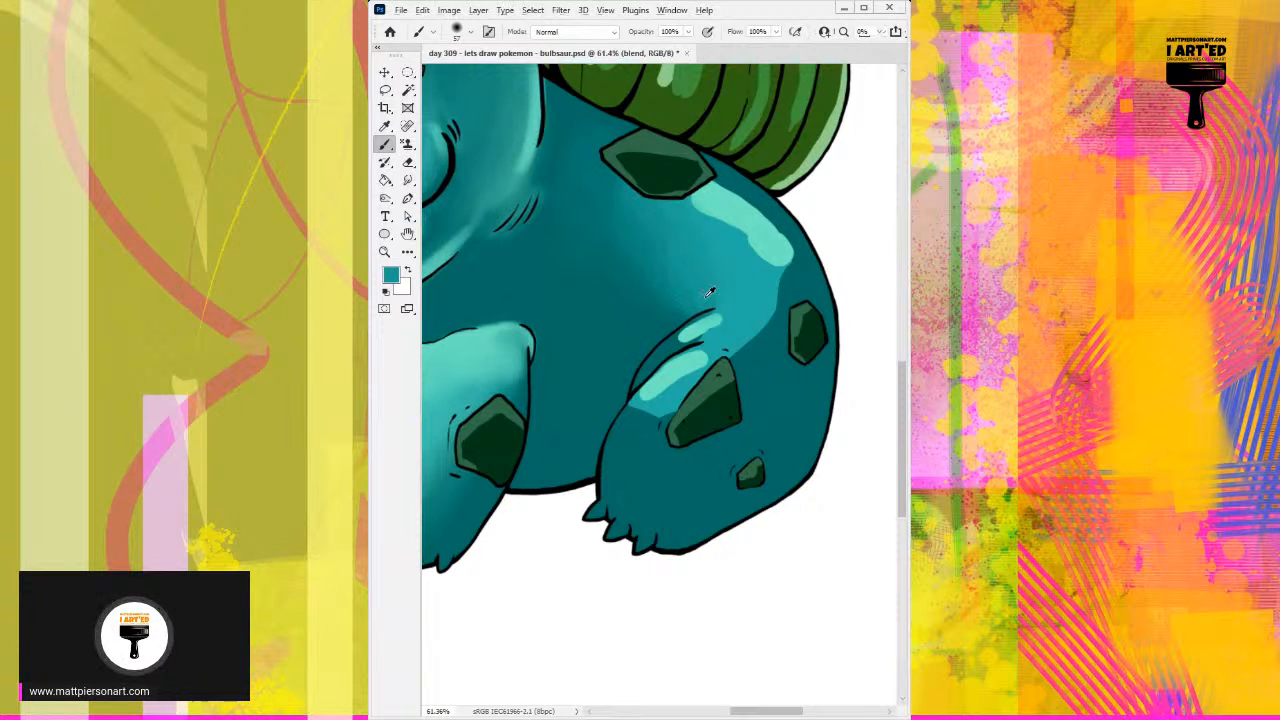
alt+click(672, 277)
alt+right_click(681, 261)
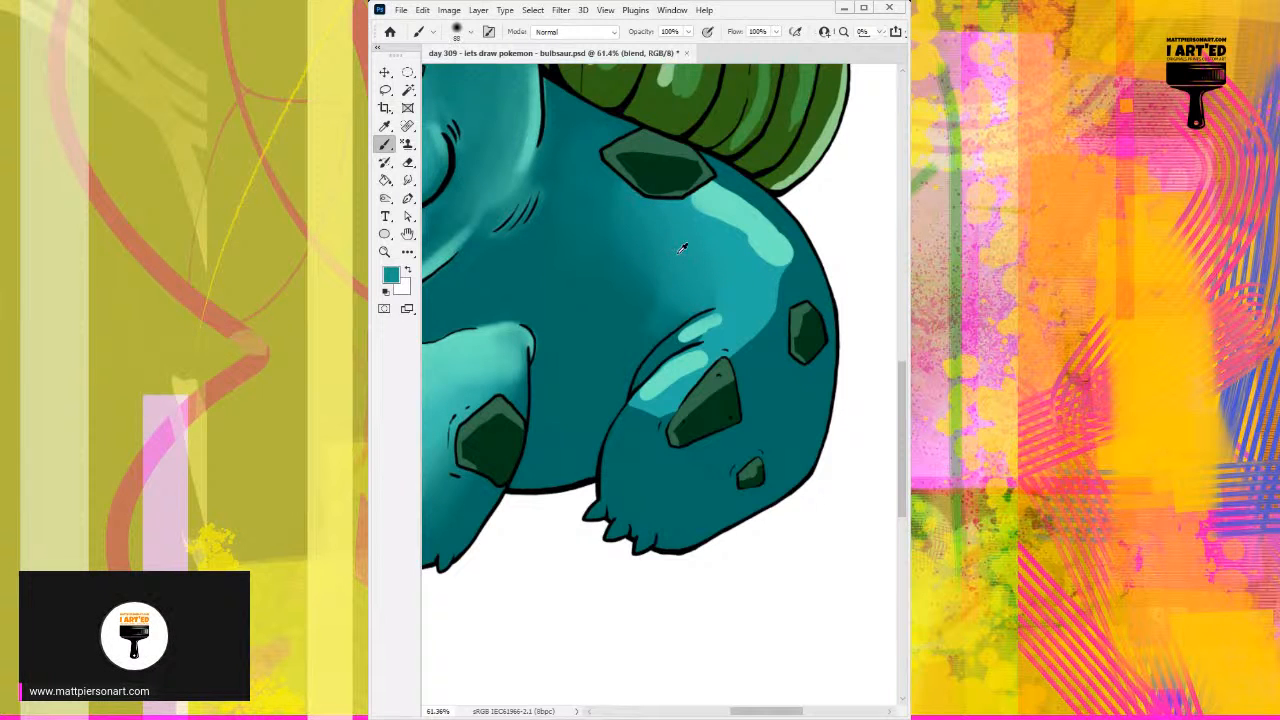
Step: Soften the lower edge of the bright back highlight into the mid-teal body below the back spot
alt+click(694, 204)
drag(688, 206, 752, 266)
alt+click(694, 232)
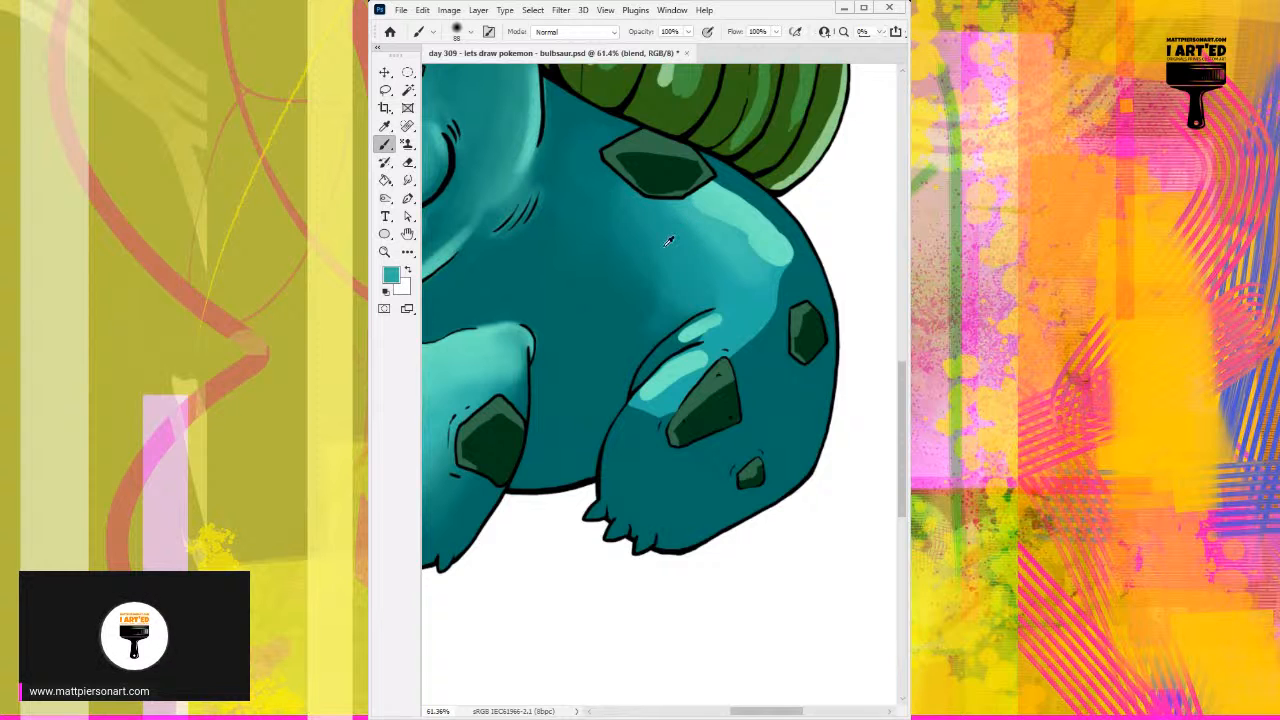
scroll(638, 247, down, 5)
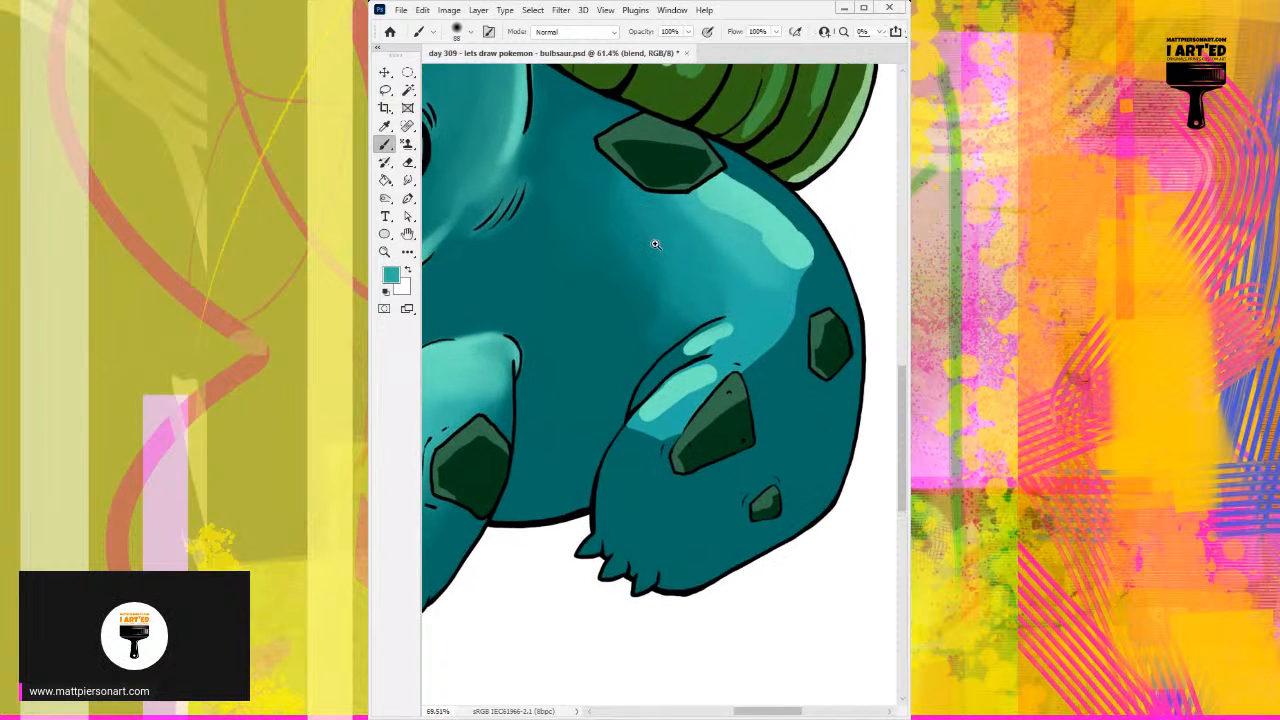
drag(665, 284, 674, 284)
scroll(683, 280, up, 3)
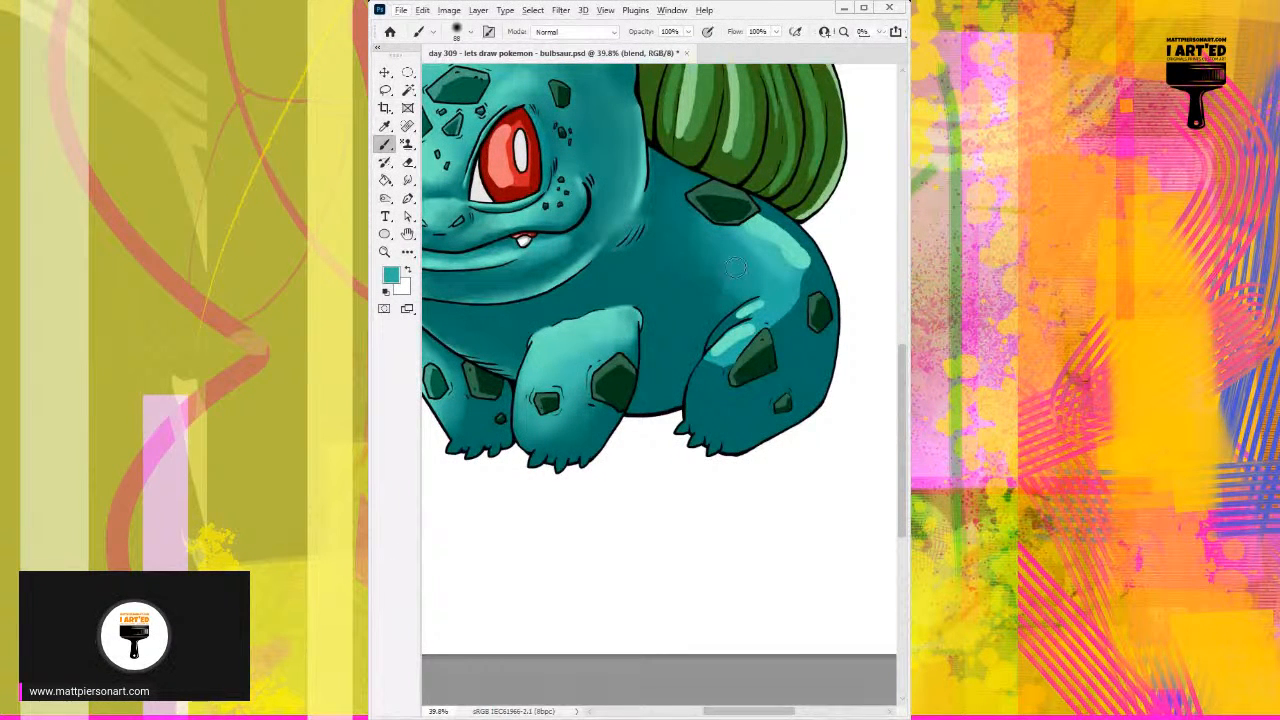
alt+click(747, 260)
drag(738, 250, 747, 245)
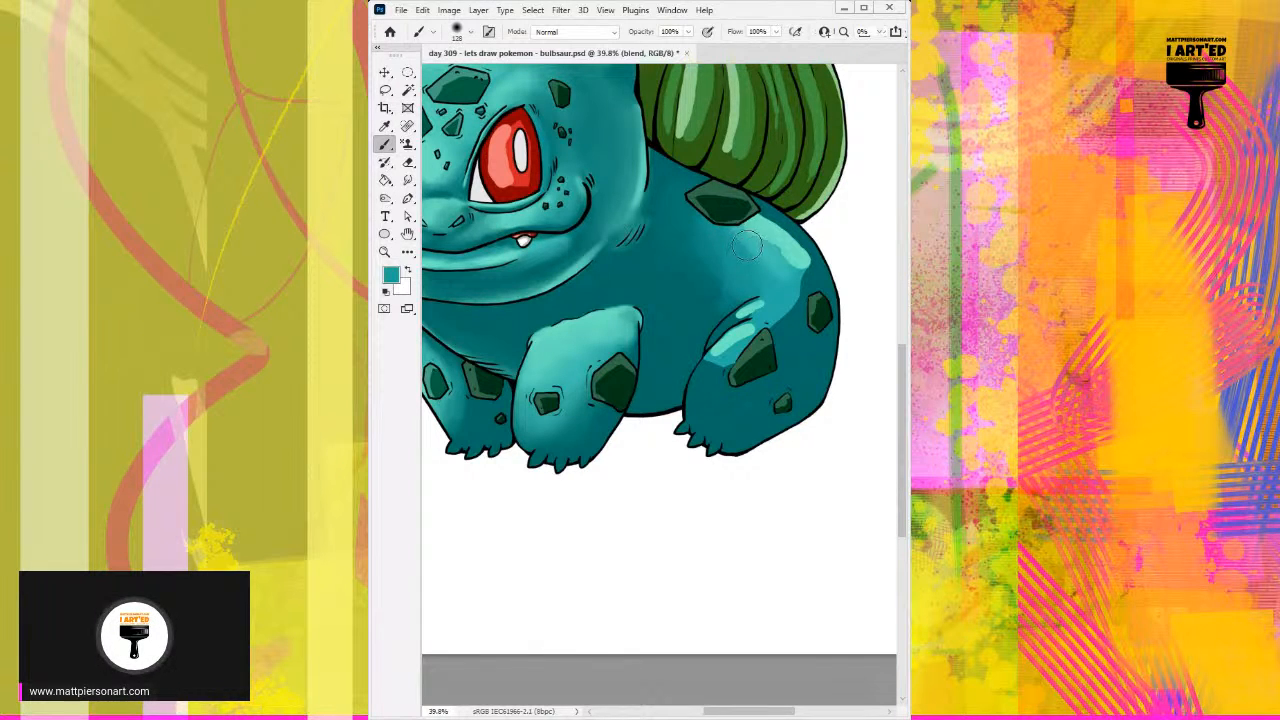
Step: Spread the highlight's sampled light teal toward the back spot and blend the shading around that spot with sampled mid teals
alt+click(797, 252)
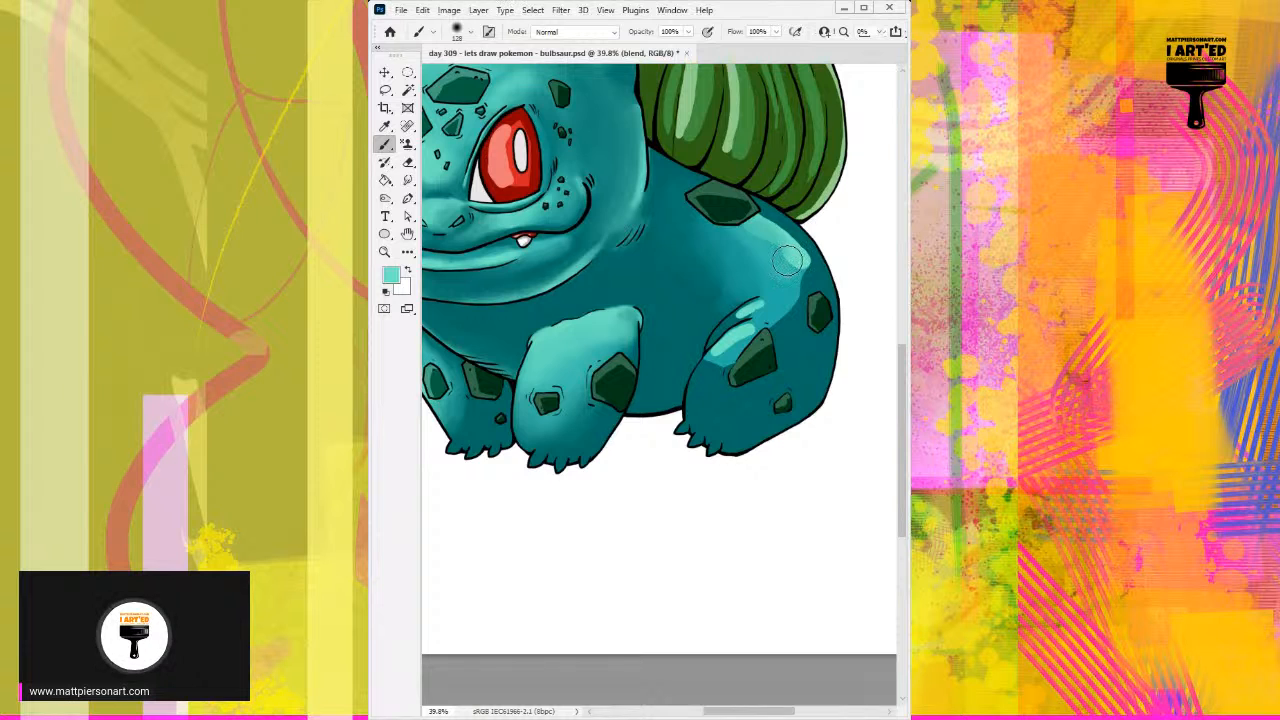
drag(788, 261, 722, 224)
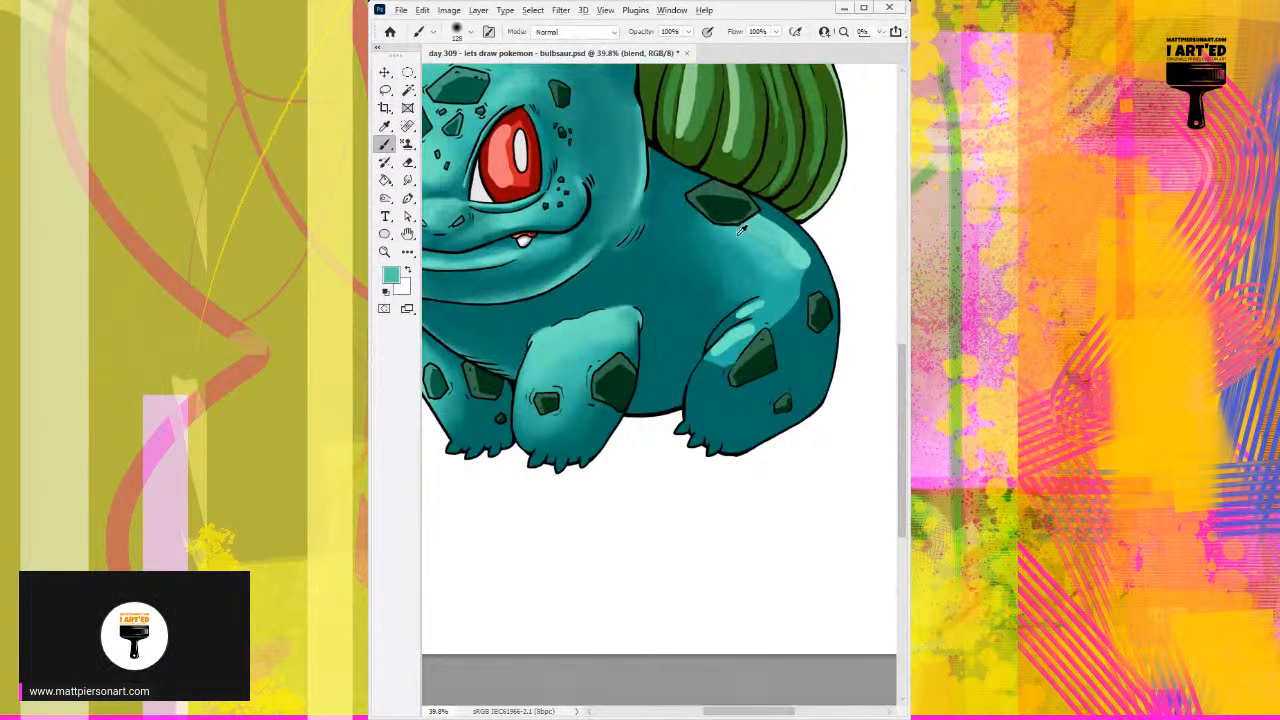
alt+click(728, 240)
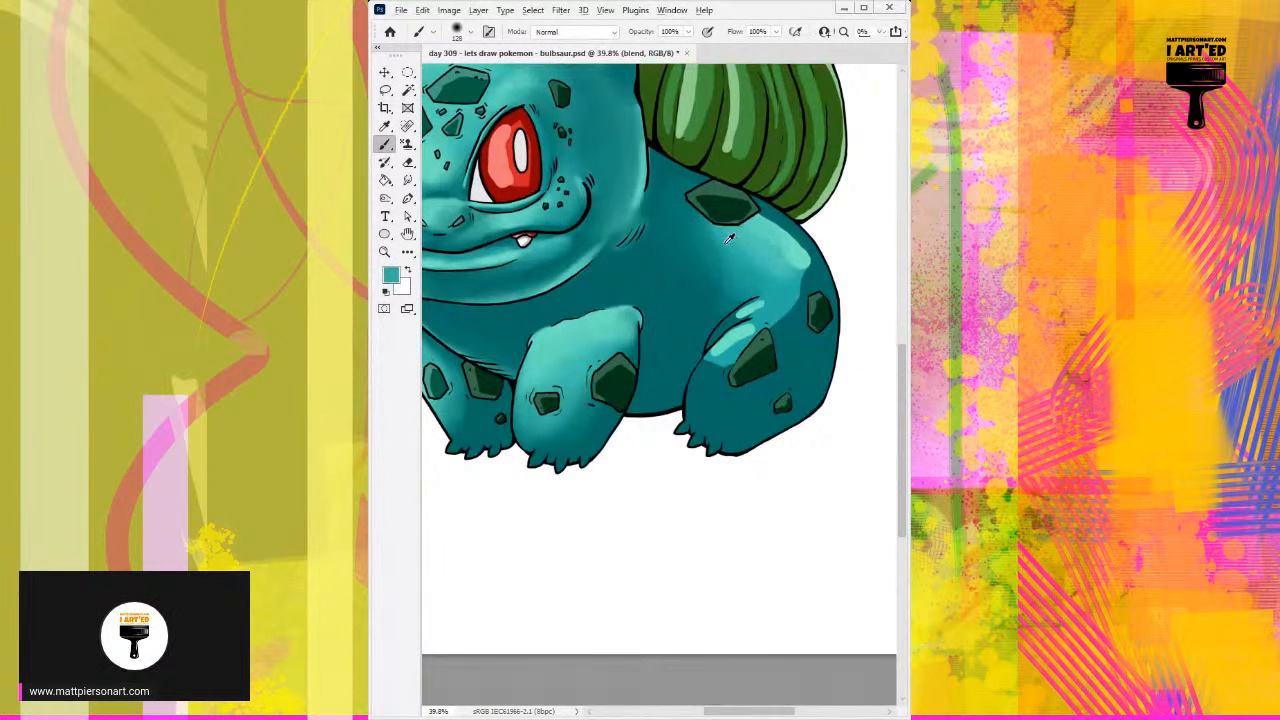
alt+click(681, 206)
mouse_move(671, 191)
mouse_down()
mouse_move(763, 246)
mouse_move(760, 230)
mouse_move(788, 240)
mouse_move(766, 219)
mouse_move(789, 240)
mouse_move(780, 224)
mouse_move(762, 241)
mouse_up()
alt+click(800, 253)
alt+click(800, 254)
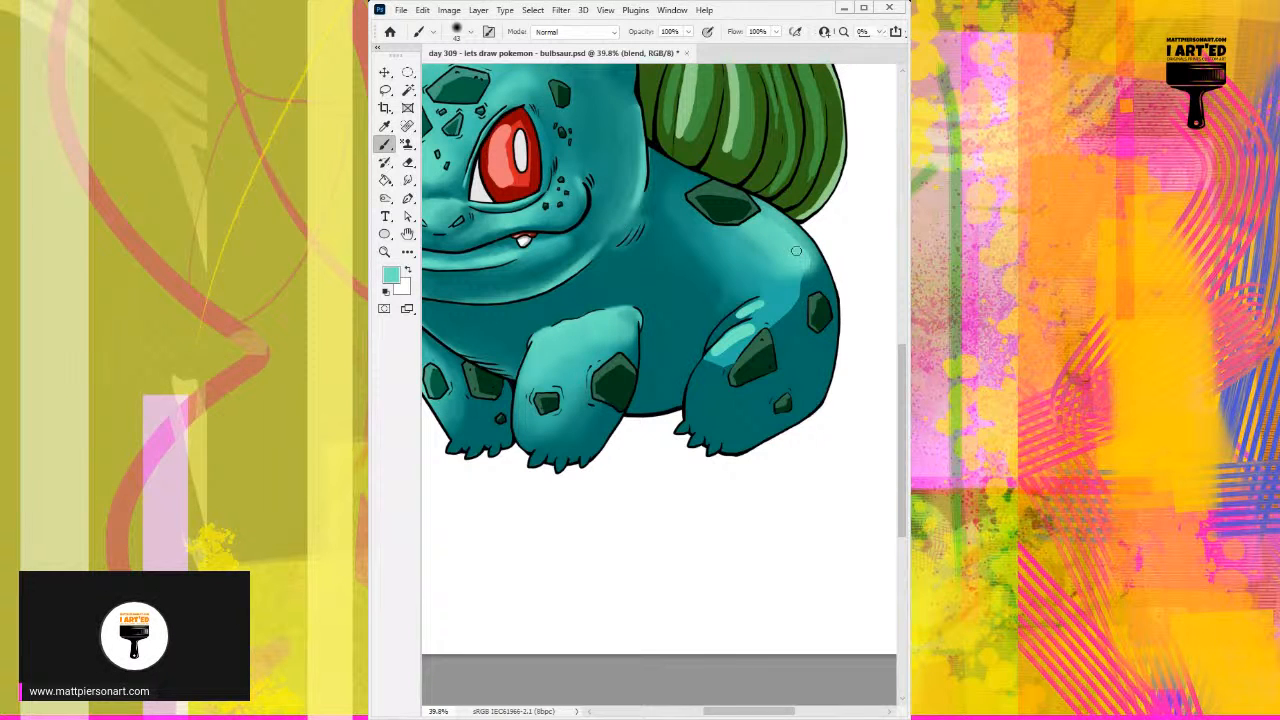
scroll(788, 237, down, 1)
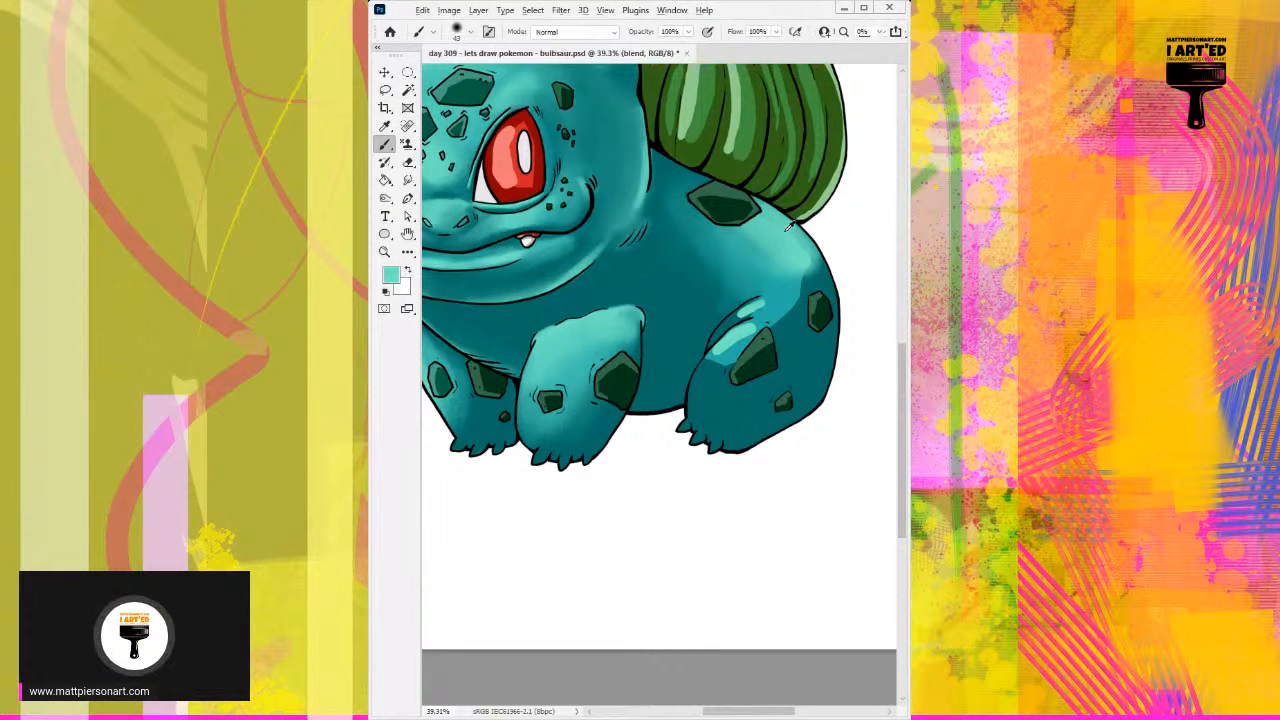
alt+click(756, 258)
drag(746, 254, 758, 256)
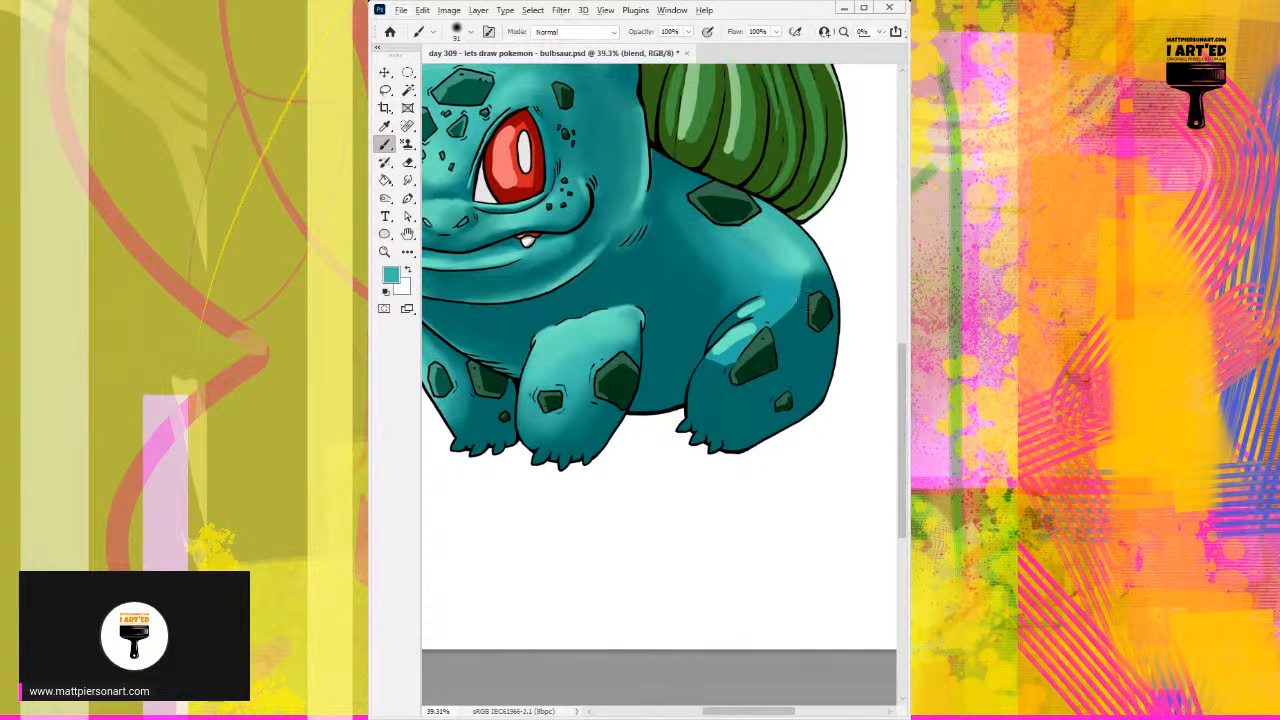
key(ctrl+z)
key(ctrl+z)
key(ctrl+z)
key(ctrl+z)
key(ctrl+z)
key(ctrl+z)
key(ctrl+z)
Step: Blend the bright highlight along the upper outline of the rump with sampled teals and a smaller brush
alt+click(789, 243)
alt+right_click(777, 226)
mouse_move(773, 232)
mouse_down()
mouse_move(762, 229)
mouse_move(782, 224)
mouse_move(810, 262)
mouse_move(776, 220)
mouse_move(817, 260)
mouse_up()
alt+click(801, 238)
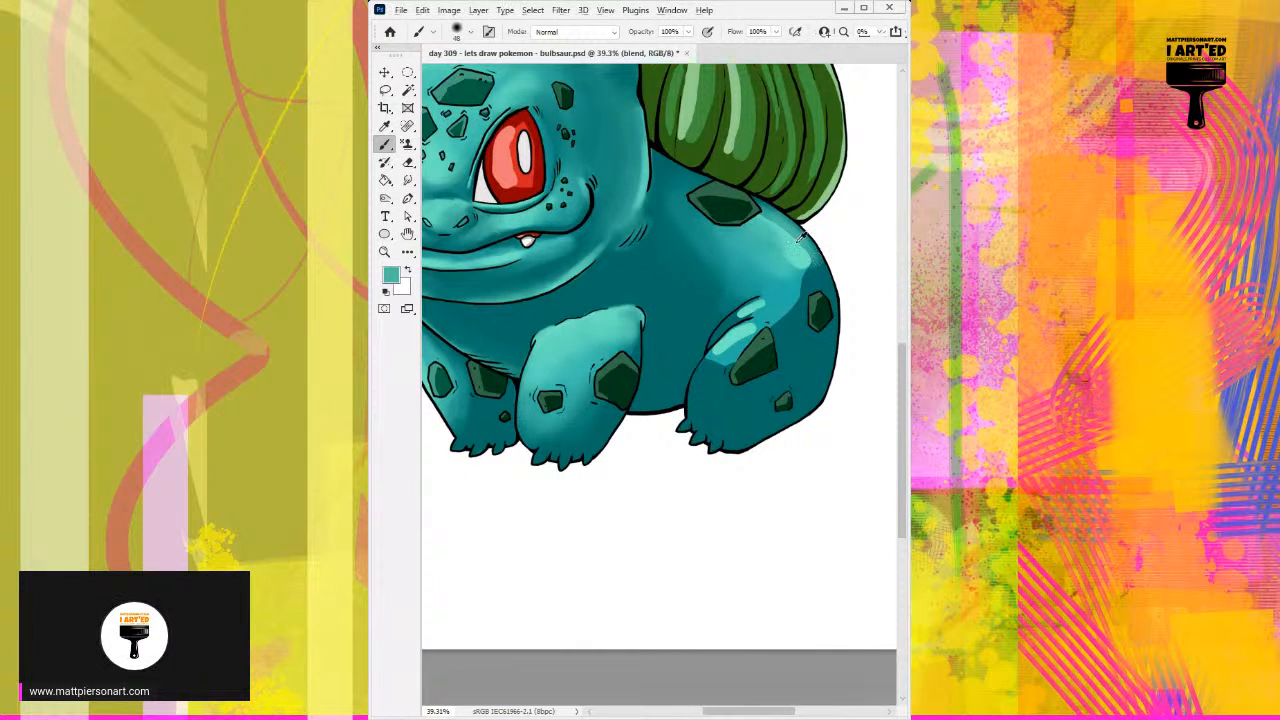
alt+click(796, 234)
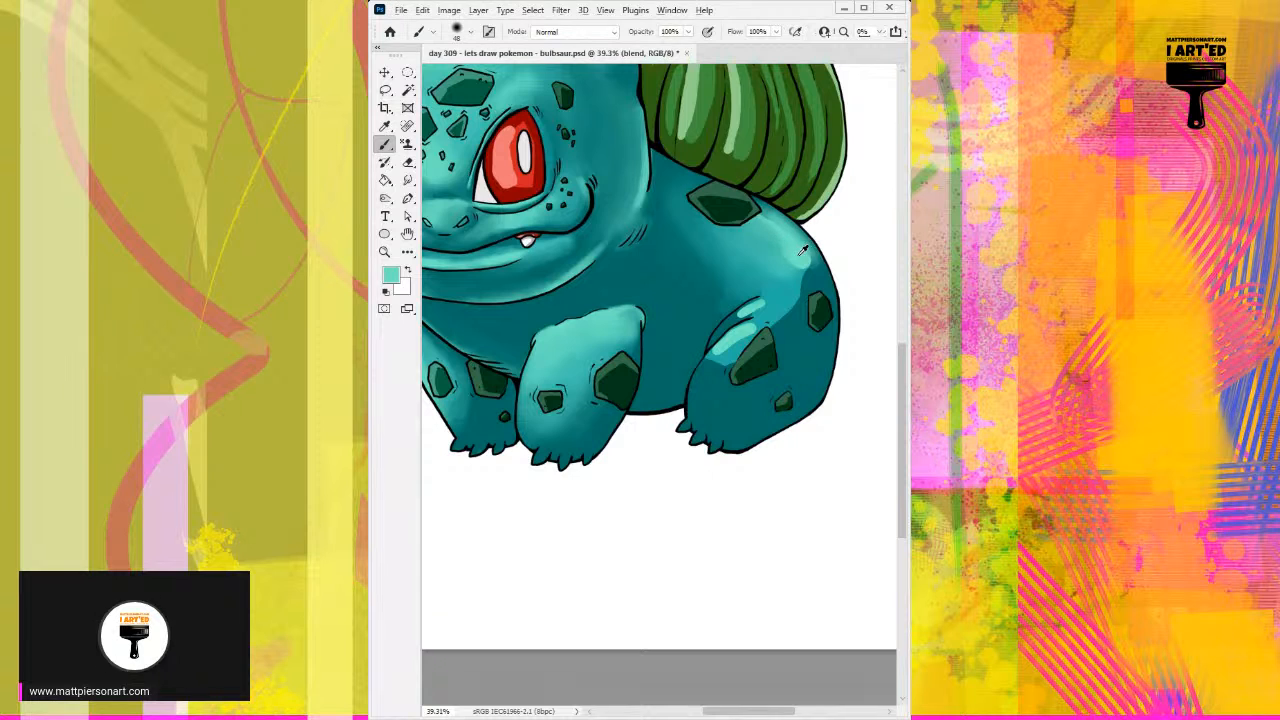
alt+click(805, 251)
alt+click(780, 252)
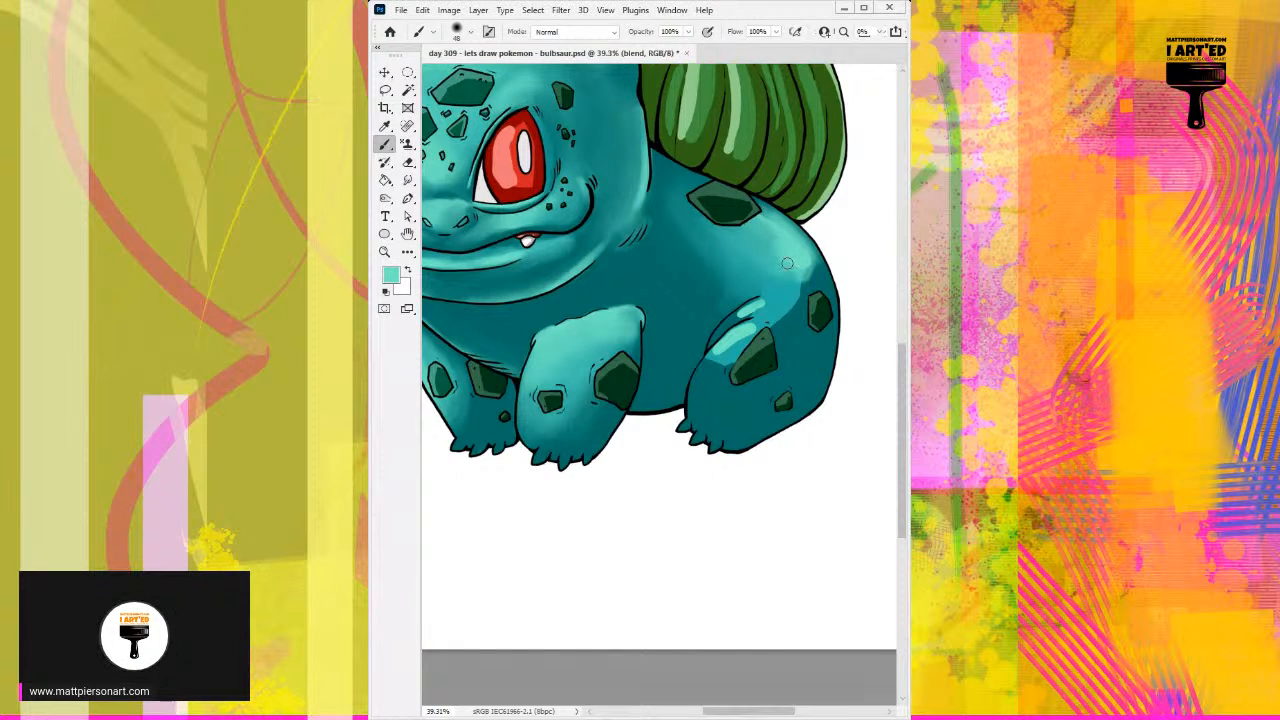
Step: Smooth the bright highlight along the rump's outer edge, above the side spot, with sampled light teals
mouse_move(797, 266)
mouse_down()
mouse_move(777, 260)
mouse_move(794, 290)
mouse_move(808, 285)
mouse_up()
alt+click(811, 269)
alt+click(827, 270)
alt+click(813, 265)
mouse_move(806, 231)
mouse_down()
mouse_move(813, 268)
mouse_move(811, 253)
mouse_up()
alt+click(795, 252)
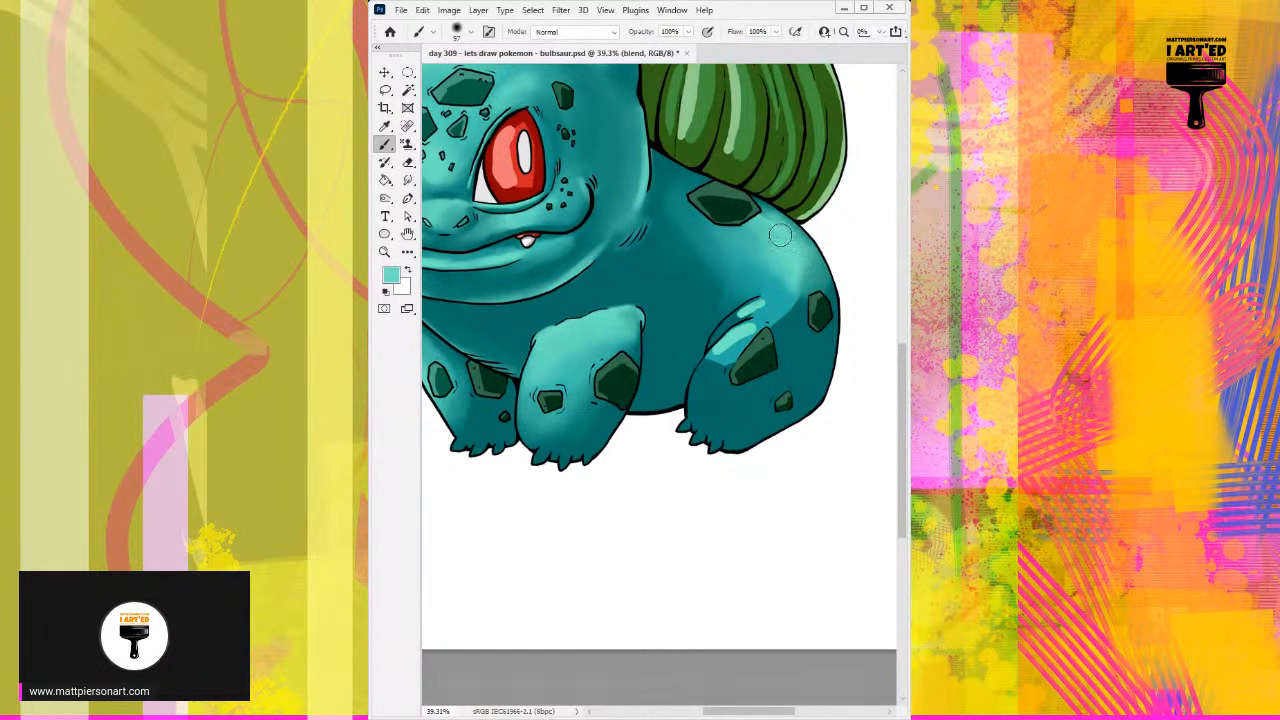
Step: Blend the rump highlight down into the darker teal between the hind leg's crease and the side spot, using sampled mid teals
alt+click(780, 286)
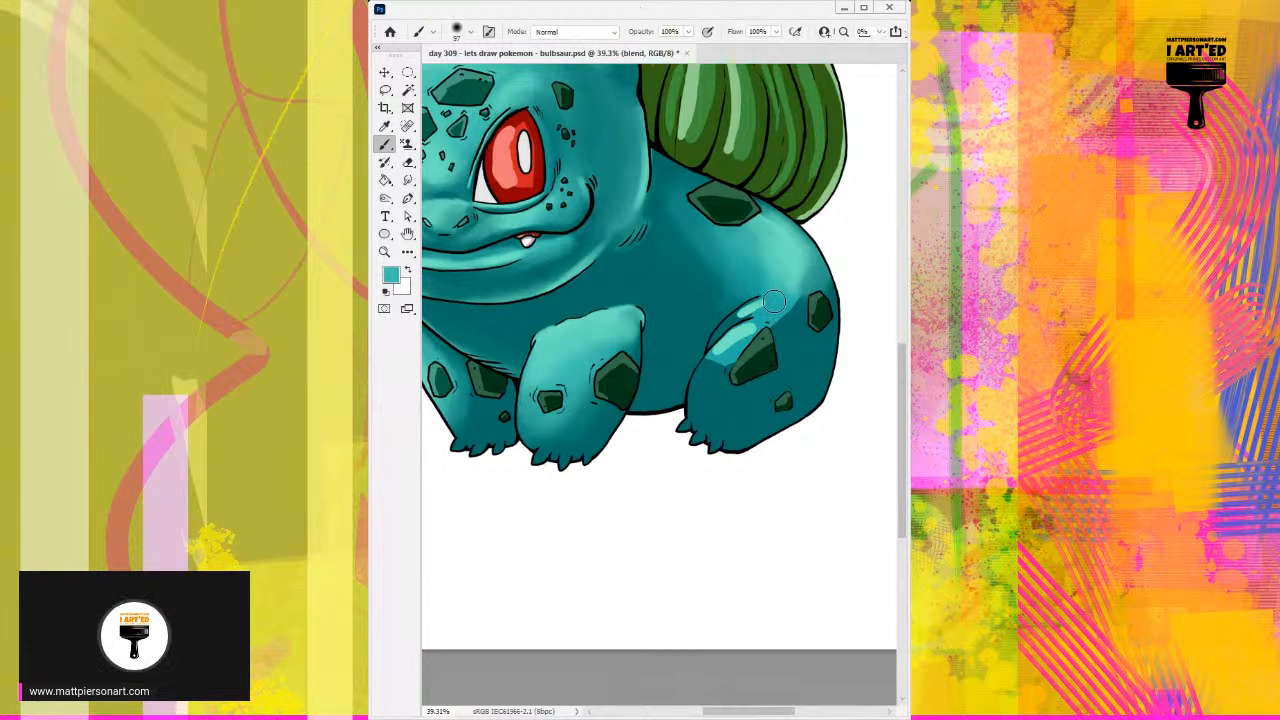
alt+click(783, 260)
mouse_move(783, 262)
mouse_down()
mouse_move(773, 302)
mouse_move(796, 280)
mouse_move(779, 315)
mouse_move(796, 304)
mouse_move(798, 325)
mouse_move(806, 310)
mouse_move(789, 349)
mouse_move(826, 330)
mouse_up()
alt+click(792, 305)
alt+click(797, 325)
alt+click(809, 333)
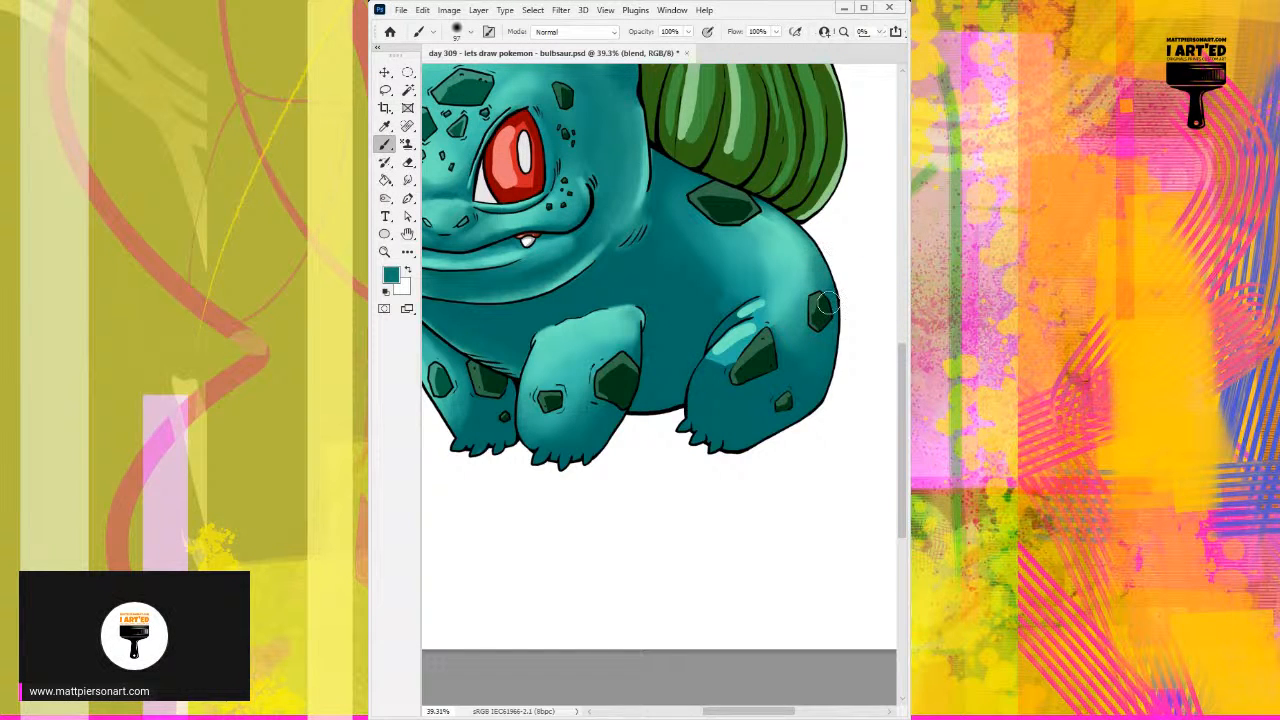
alt+click(800, 305)
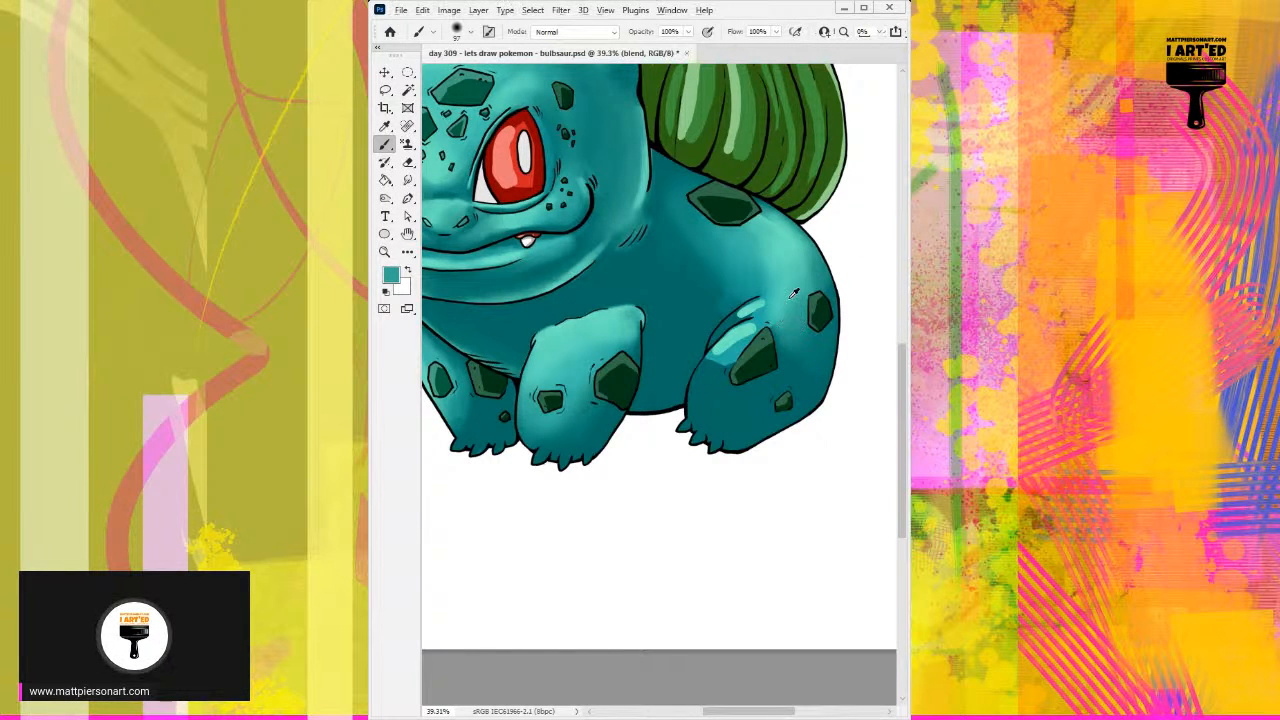
alt+click(786, 299)
Step: Soften the transition from the back highlight into the dark flank and along the front of the hind leg's crease with sampled teals
drag(772, 237, 764, 227)
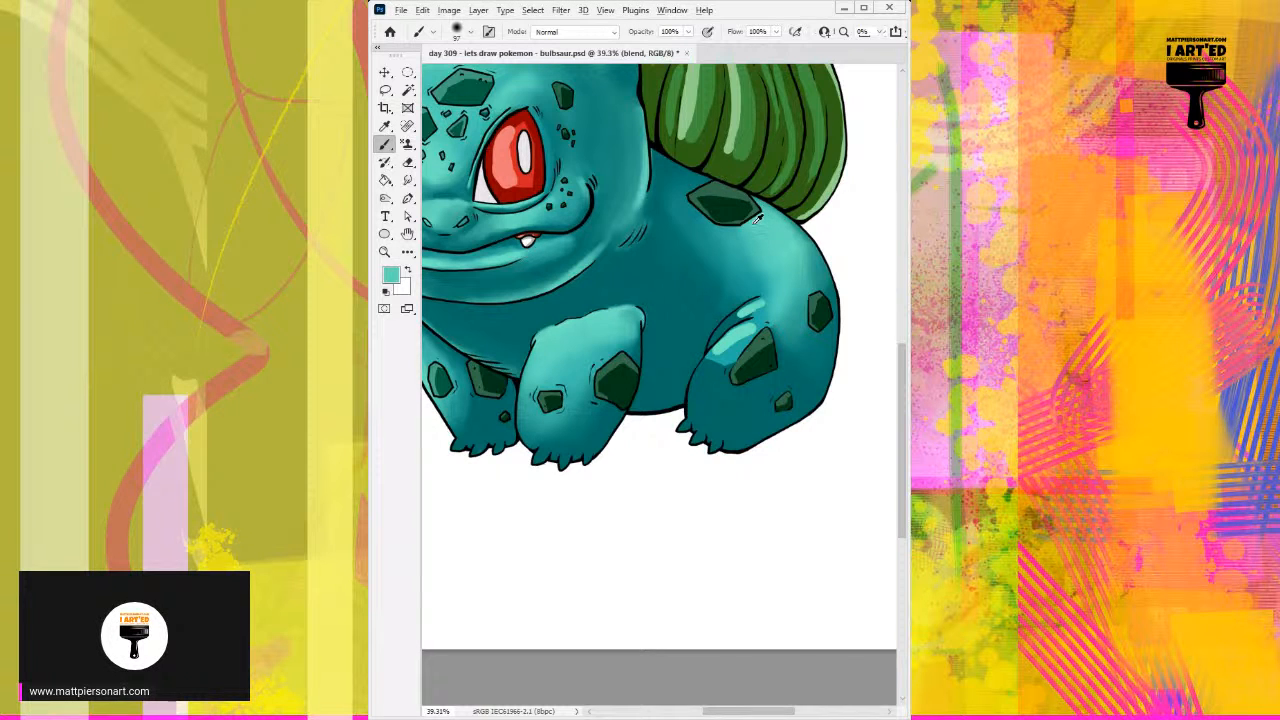
alt+click(674, 179)
alt+click(740, 246)
alt+click(721, 270)
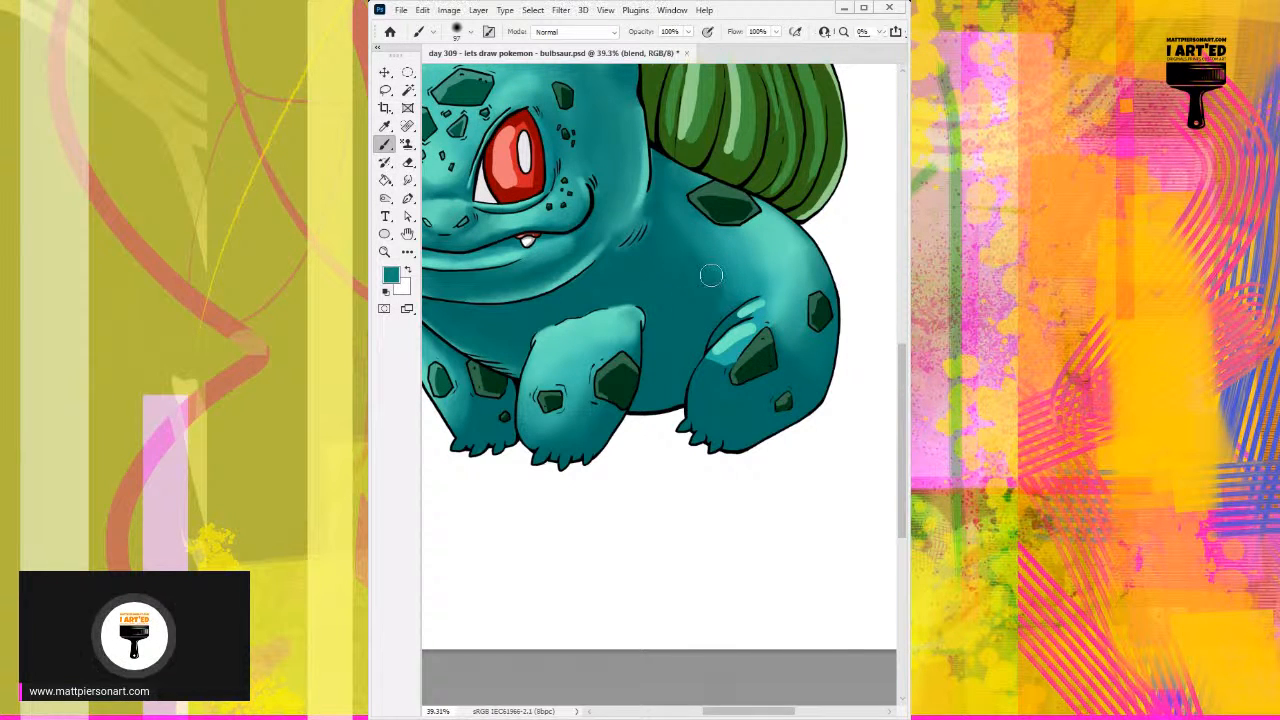
alt+click(741, 259)
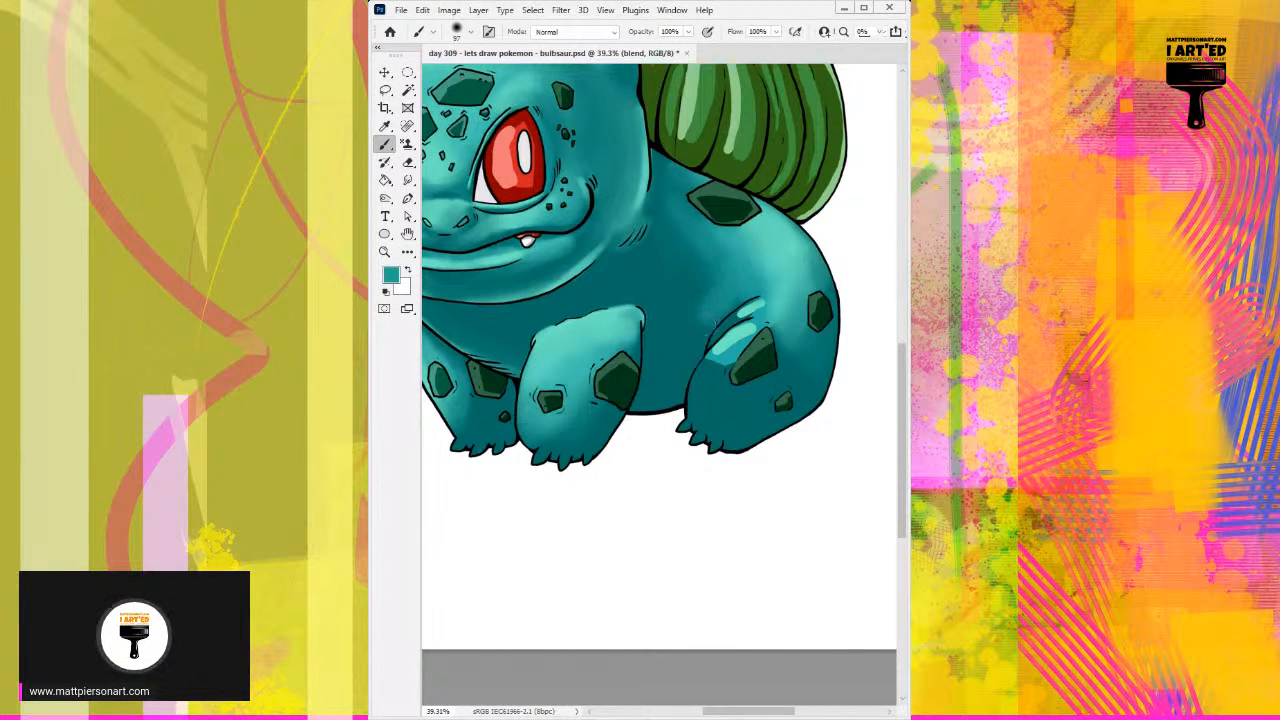
alt+click(710, 304)
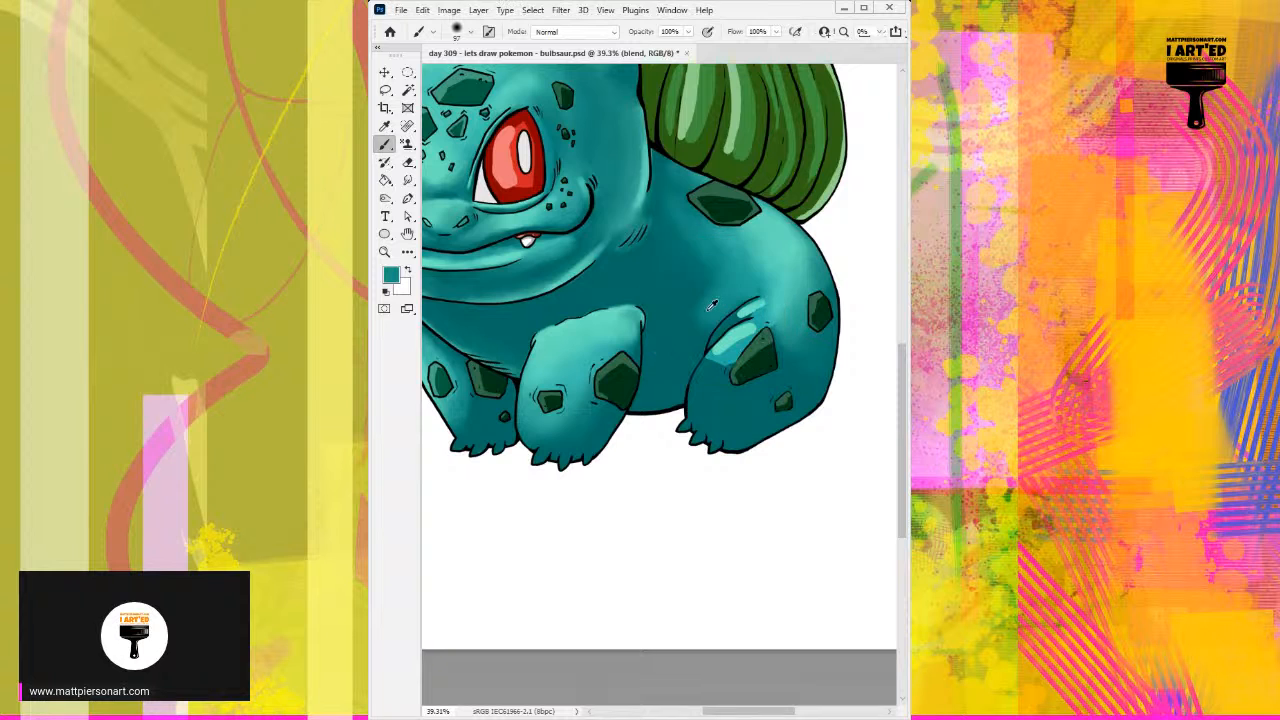
mouse_move(737, 289)
mouse_down()
mouse_move(711, 265)
mouse_move(693, 340)
mouse_move(713, 299)
mouse_move(699, 352)
mouse_up()
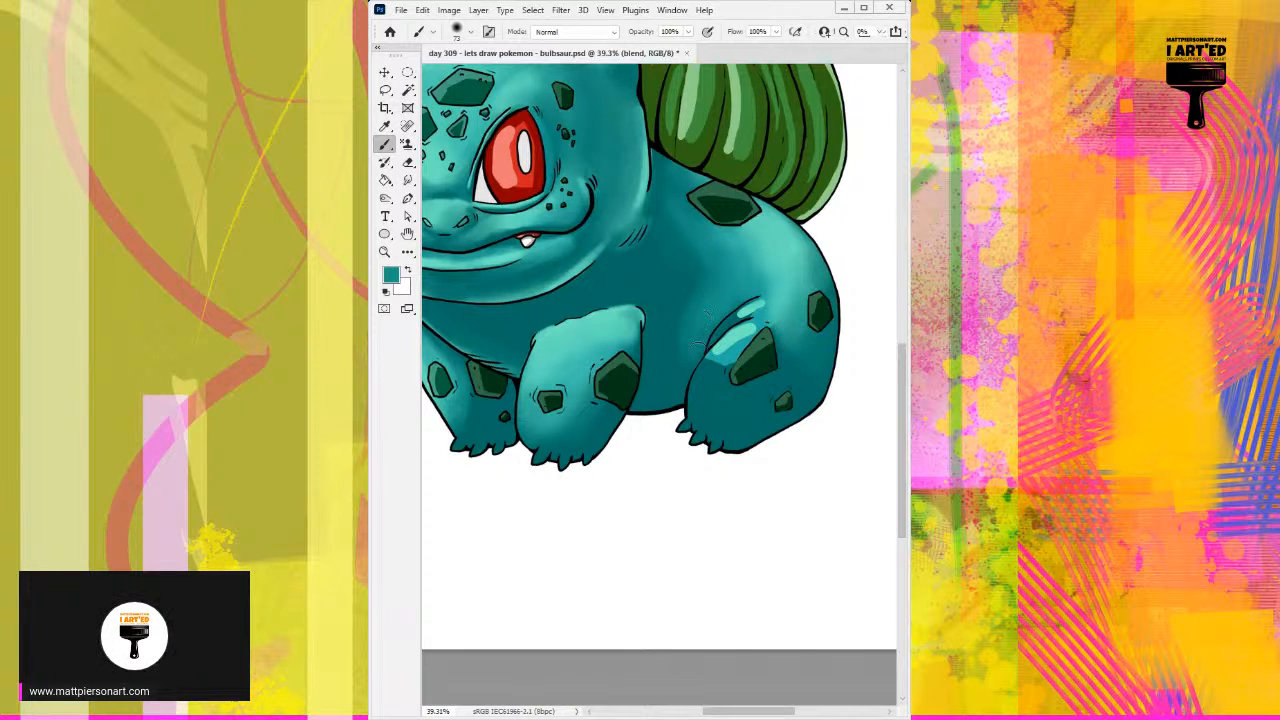
Step: Blend the hard-edged highlight on top of the hind thigh into the surrounding teal, using sampled colors and a smaller brush
alt+click(705, 266)
alt+click(738, 350)
alt+click(752, 334)
drag(741, 337, 773, 318)
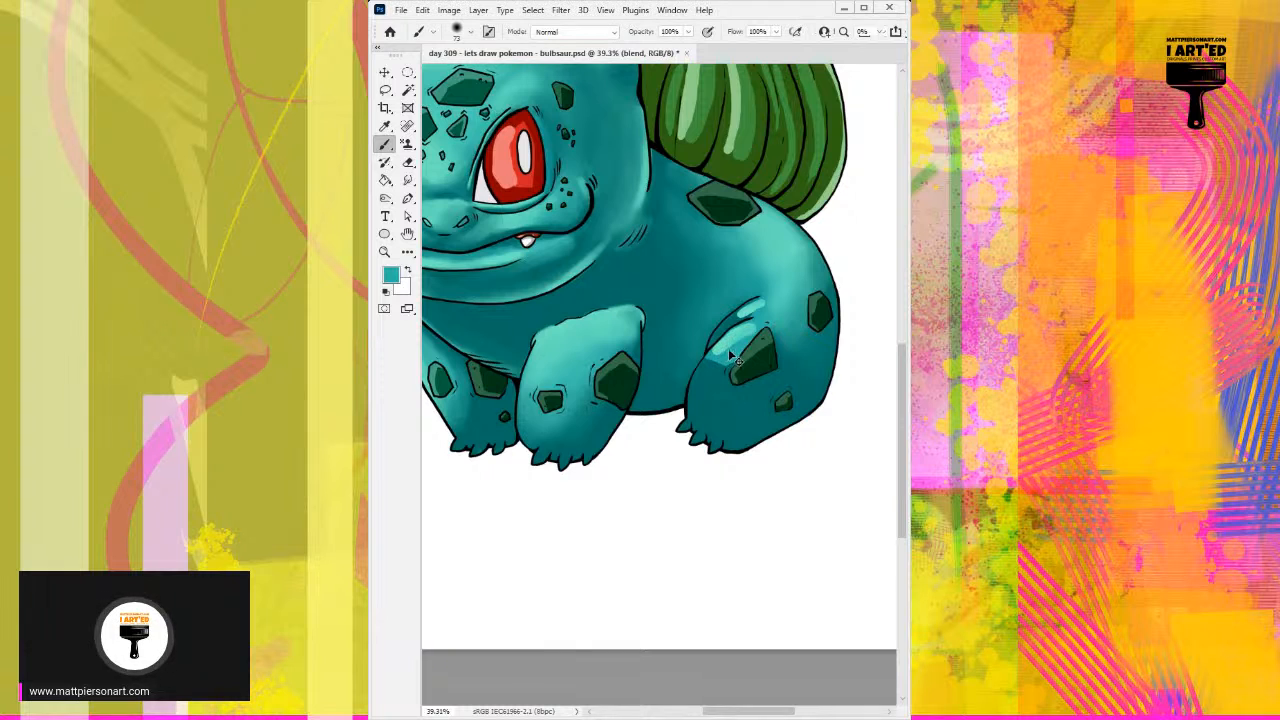
alt+click(733, 340)
drag(733, 340, 773, 320)
alt+click(733, 345)
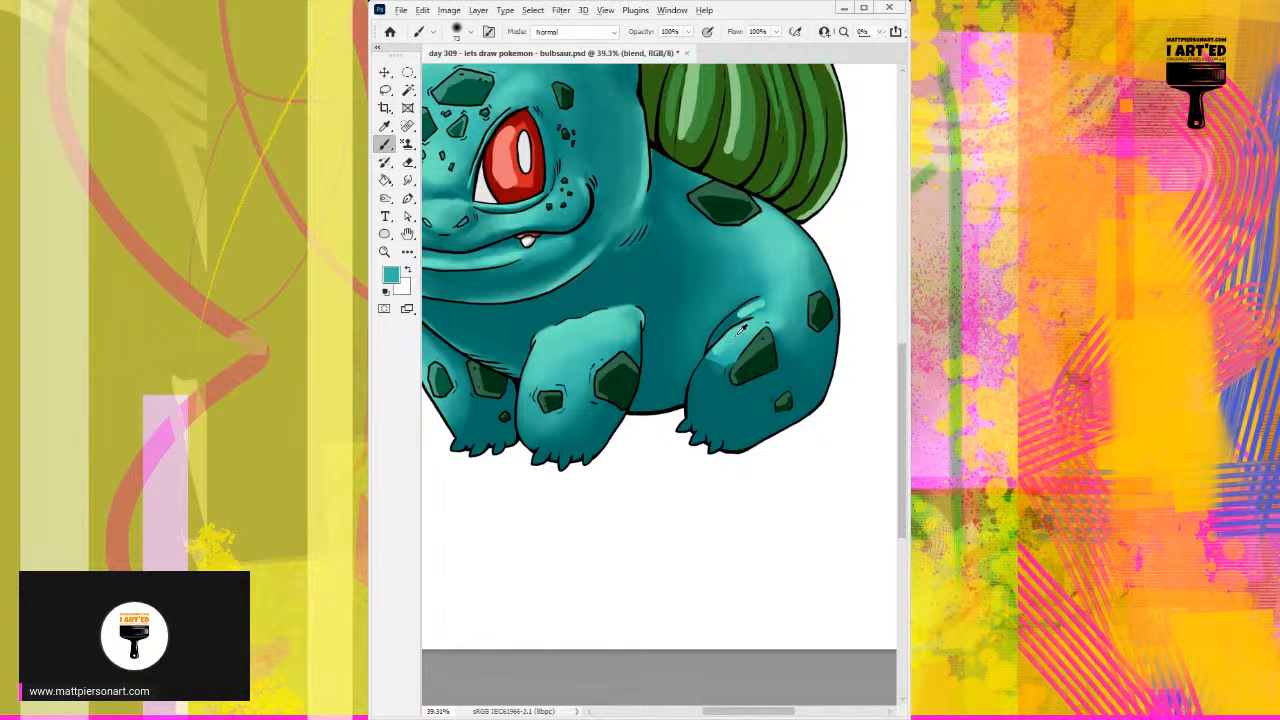
alt+click(720, 342)
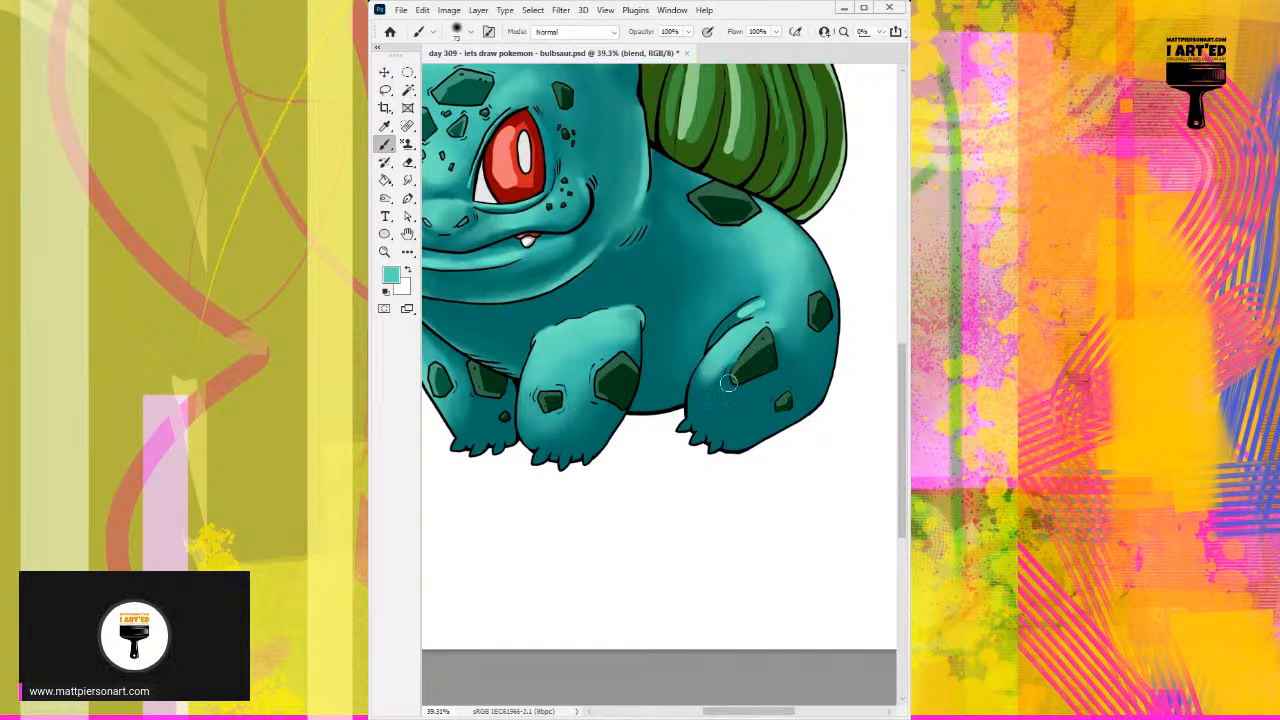
Step: Smooth the upper thigh highlight around the large thigh spot with sampled light teals, adjusting the brush size
alt+right_click(756, 367)
drag(779, 336, 779, 343)
alt+click(778, 329)
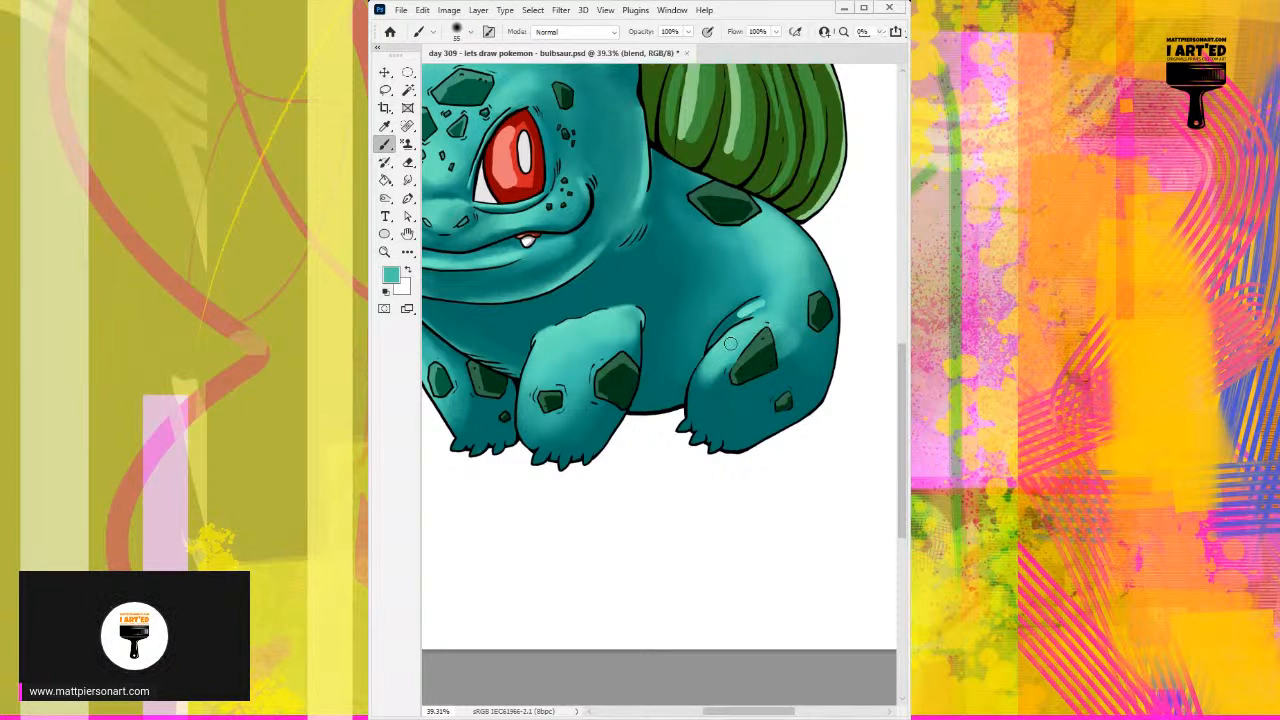
alt+click(733, 337)
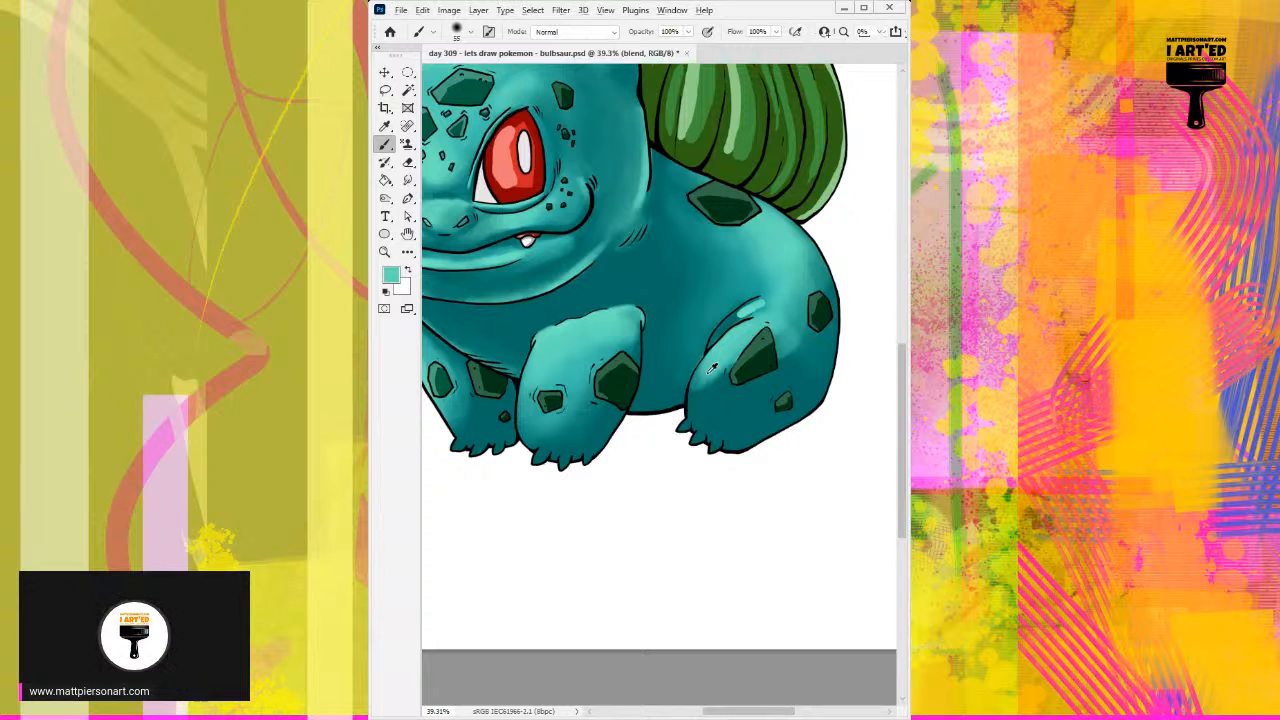
drag(713, 375, 786, 342)
alt+click(789, 334)
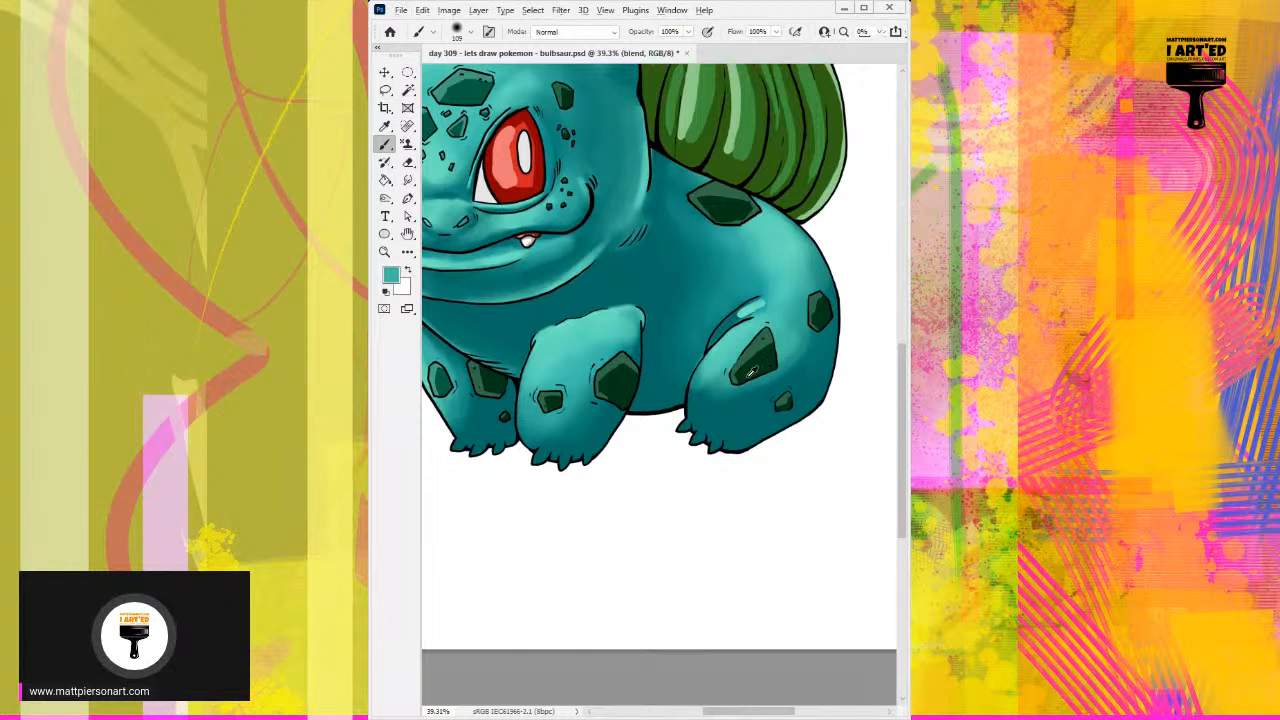
Step: Spread light and mid teals down the front of the hind leg and below the large thigh spot
mouse_move(757, 360)
mouse_down()
mouse_move(727, 344)
mouse_move(699, 393)
mouse_move(711, 394)
mouse_up()
alt+click(738, 335)
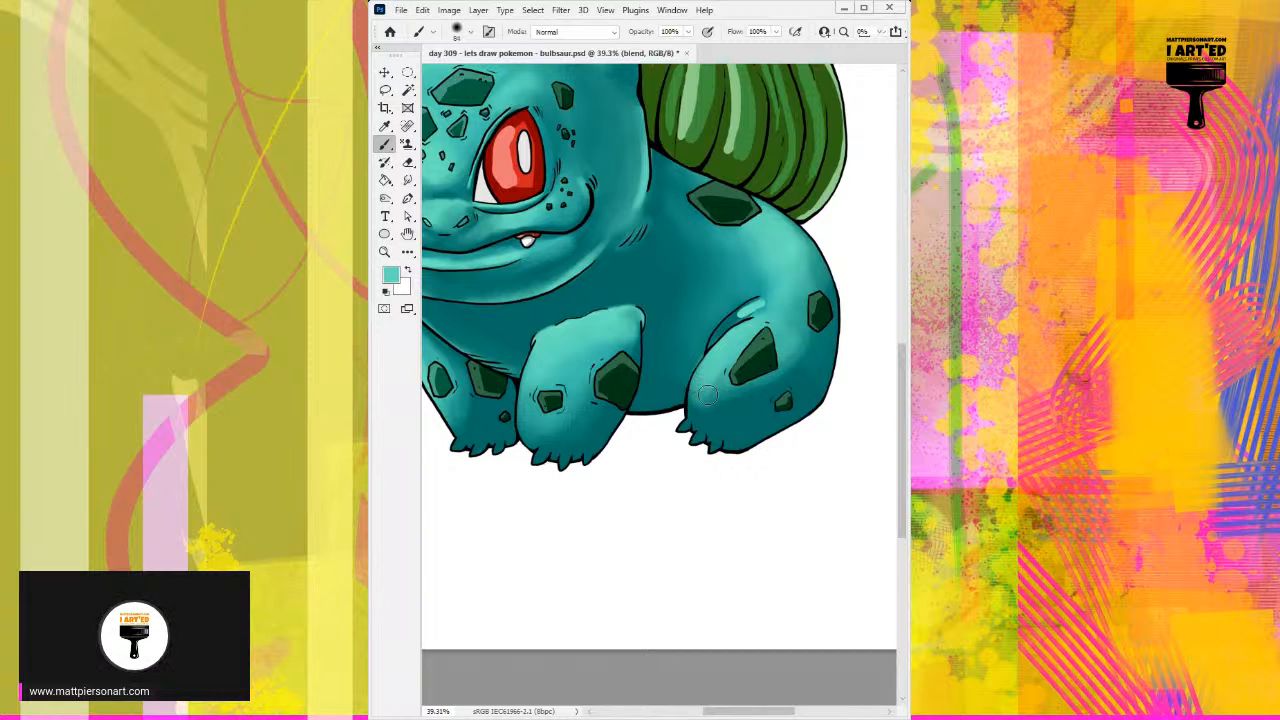
alt+click(719, 386)
alt+click(746, 393)
mouse_move(755, 398)
mouse_down()
mouse_move(796, 352)
mouse_move(789, 337)
mouse_move(770, 372)
mouse_move(787, 370)
mouse_move(762, 394)
mouse_up()
alt+click(787, 338)
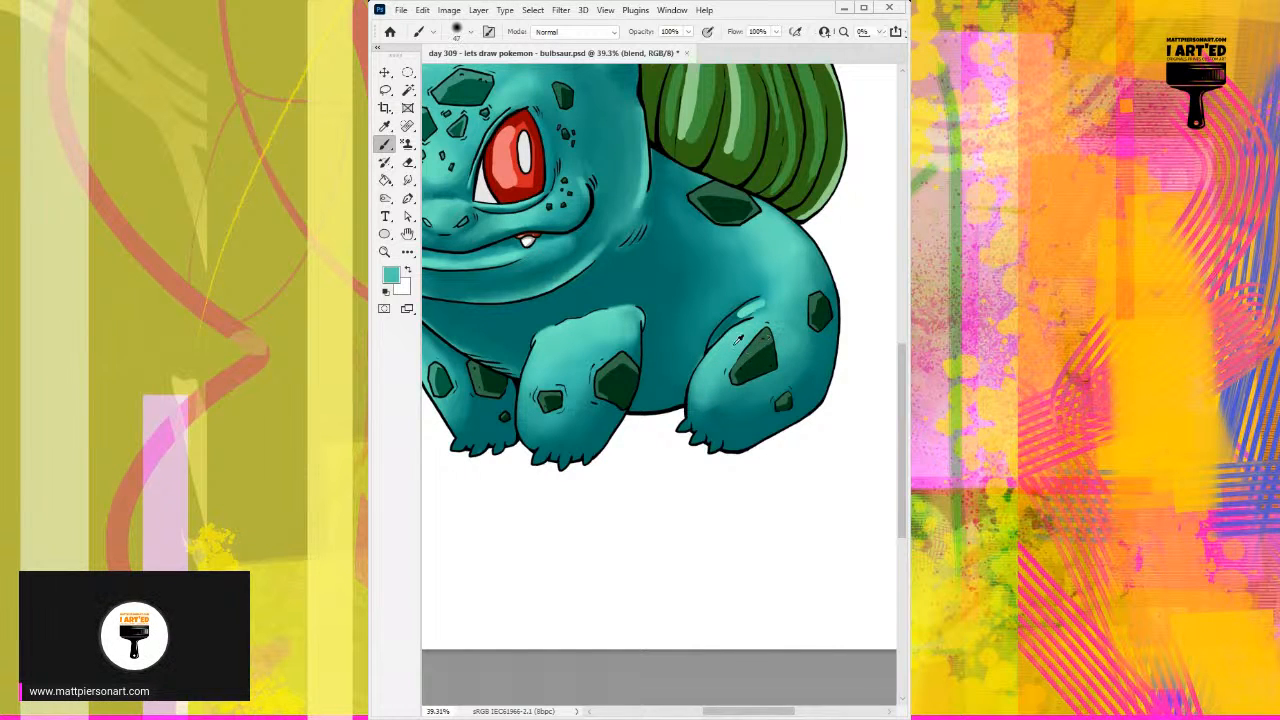
Step: Blend the small bright highlight inside the hind leg's upper crease with sampled teals and a small brush
alt+click(756, 301)
mouse_move(756, 302)
mouse_down()
mouse_move(744, 312)
mouse_move(761, 300)
mouse_up()
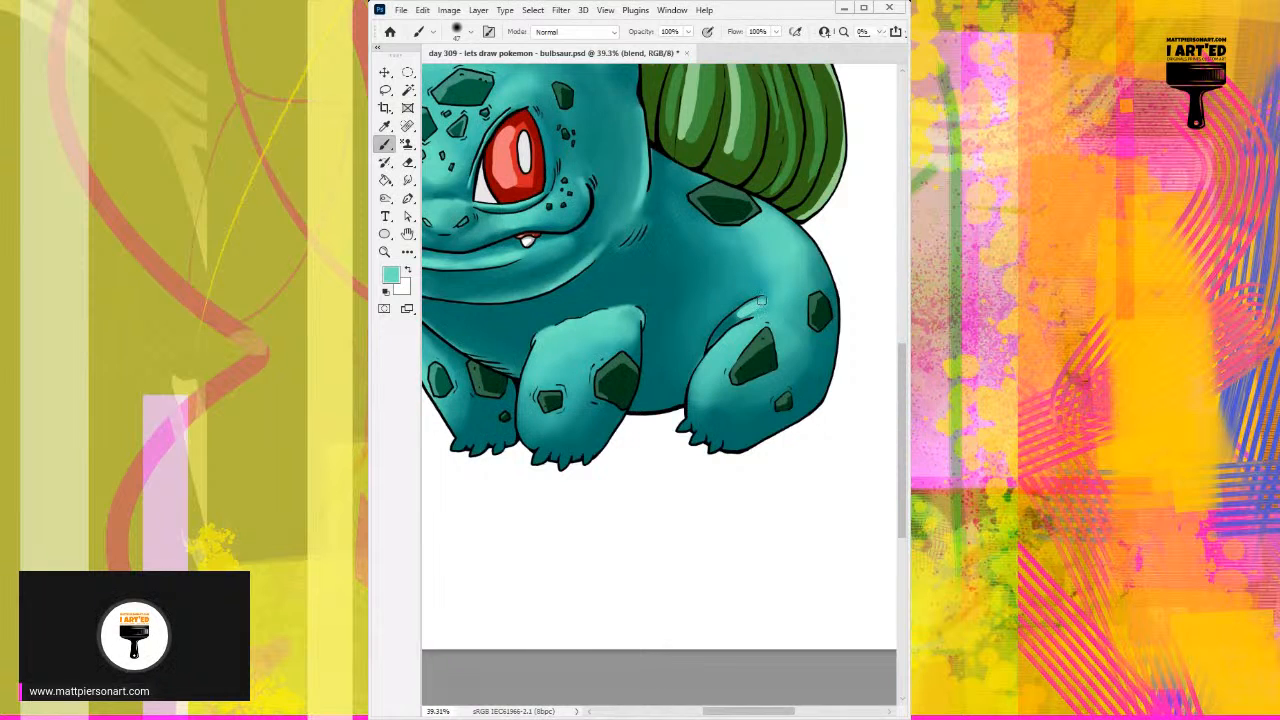
scroll(760, 300, up, 3)
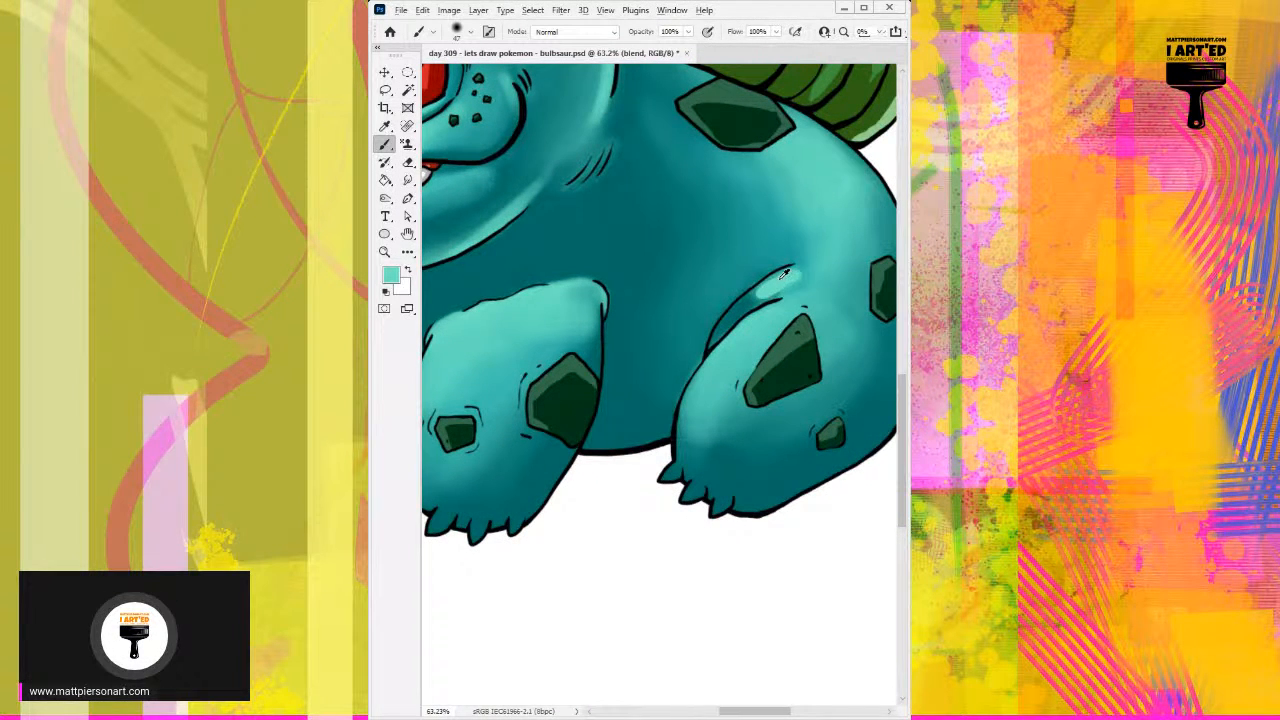
drag(783, 289, 792, 277)
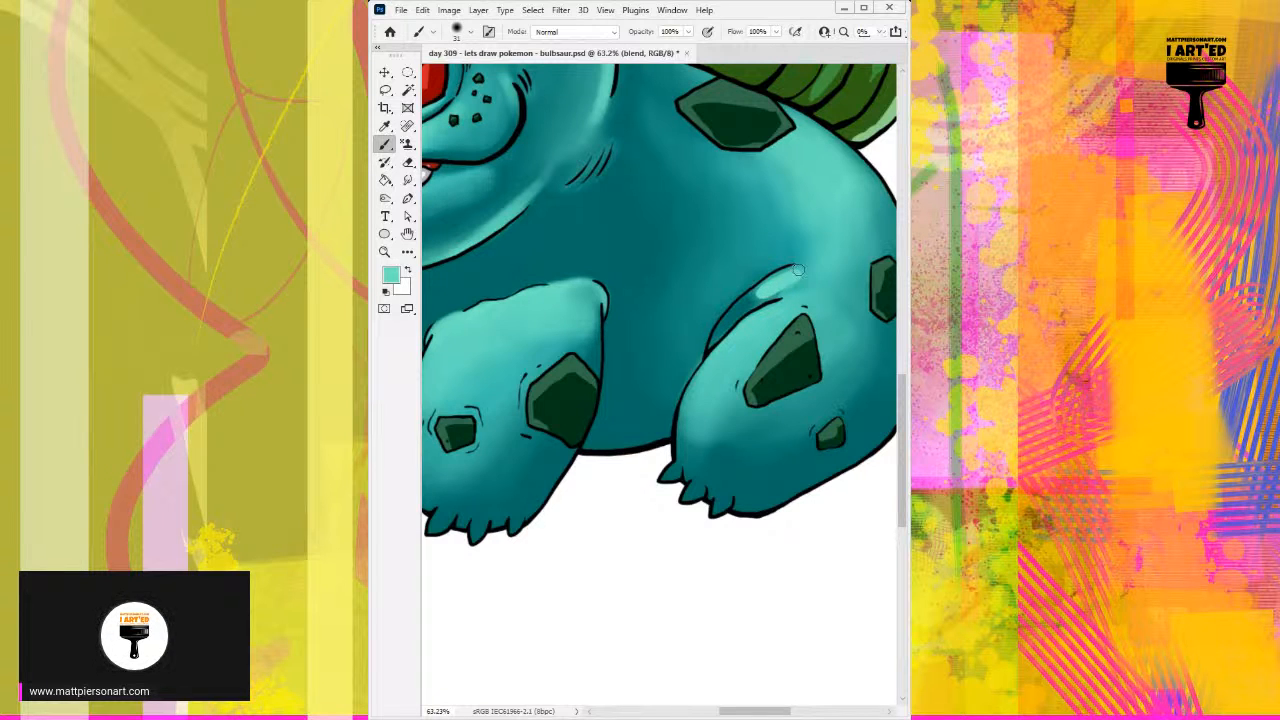
alt+click(733, 313)
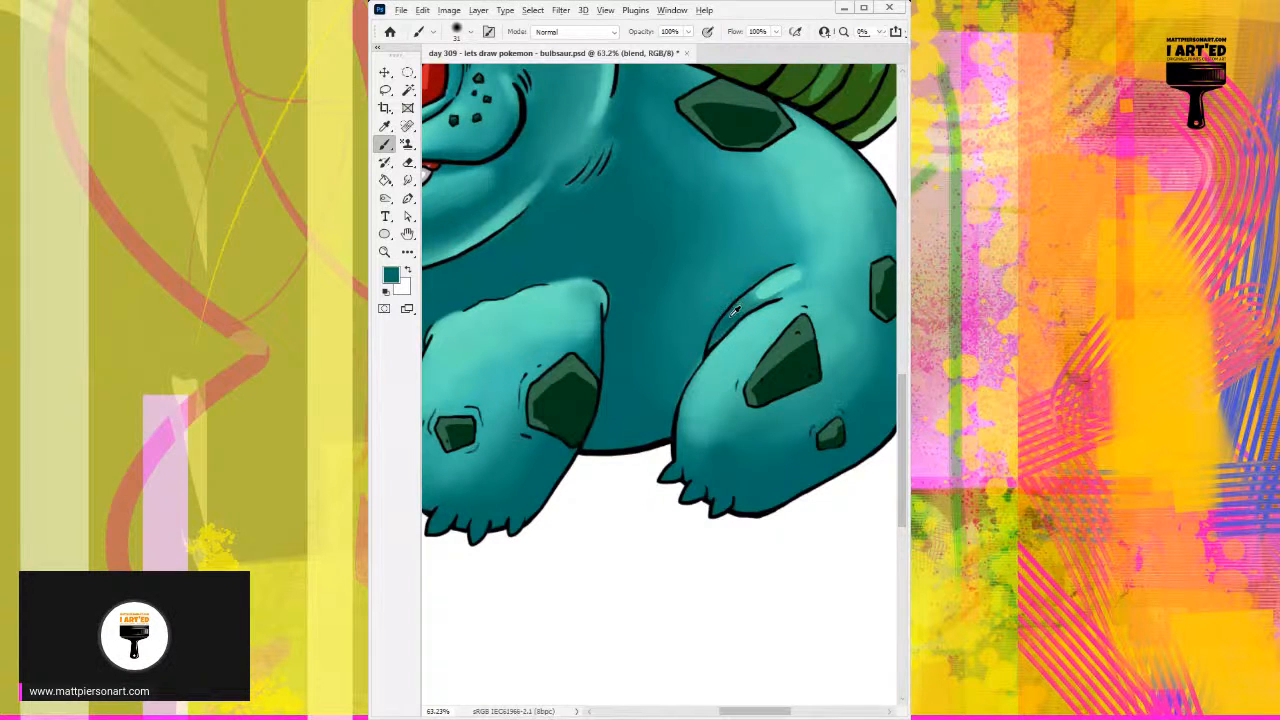
mouse_move(769, 289)
mouse_down()
mouse_move(727, 323)
mouse_move(781, 285)
mouse_up()
alt+click(779, 281)
alt+click(776, 289)
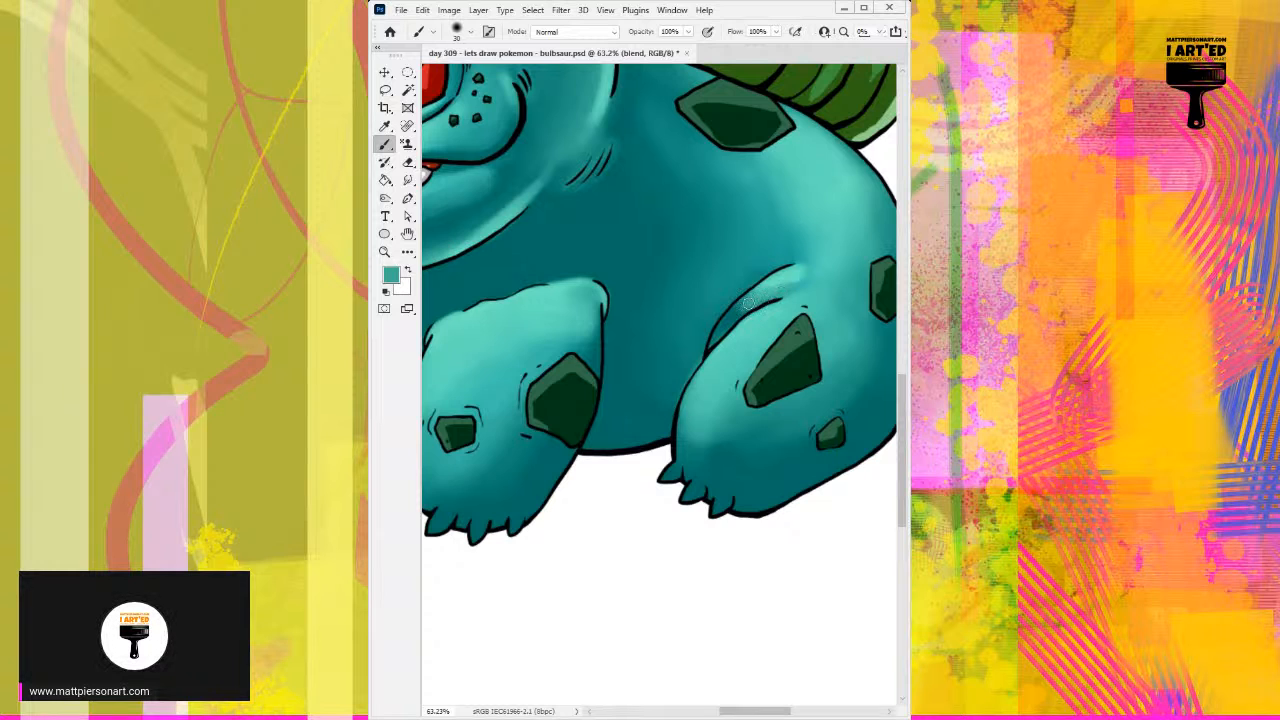
Step: Shade the inside of the hind leg's crease with sampled dark teal and soften its upper end
alt+click(737, 314)
alt+right_click(734, 322)
mouse_move(733, 322)
mouse_down()
mouse_move(796, 291)
mouse_move(795, 280)
mouse_move(737, 311)
mouse_move(792, 284)
mouse_move(785, 273)
mouse_move(725, 318)
mouse_move(769, 265)
mouse_move(726, 322)
mouse_move(779, 260)
mouse_move(712, 325)
mouse_up()
alt+click(787, 282)
alt+click(785, 273)
alt+click(768, 267)
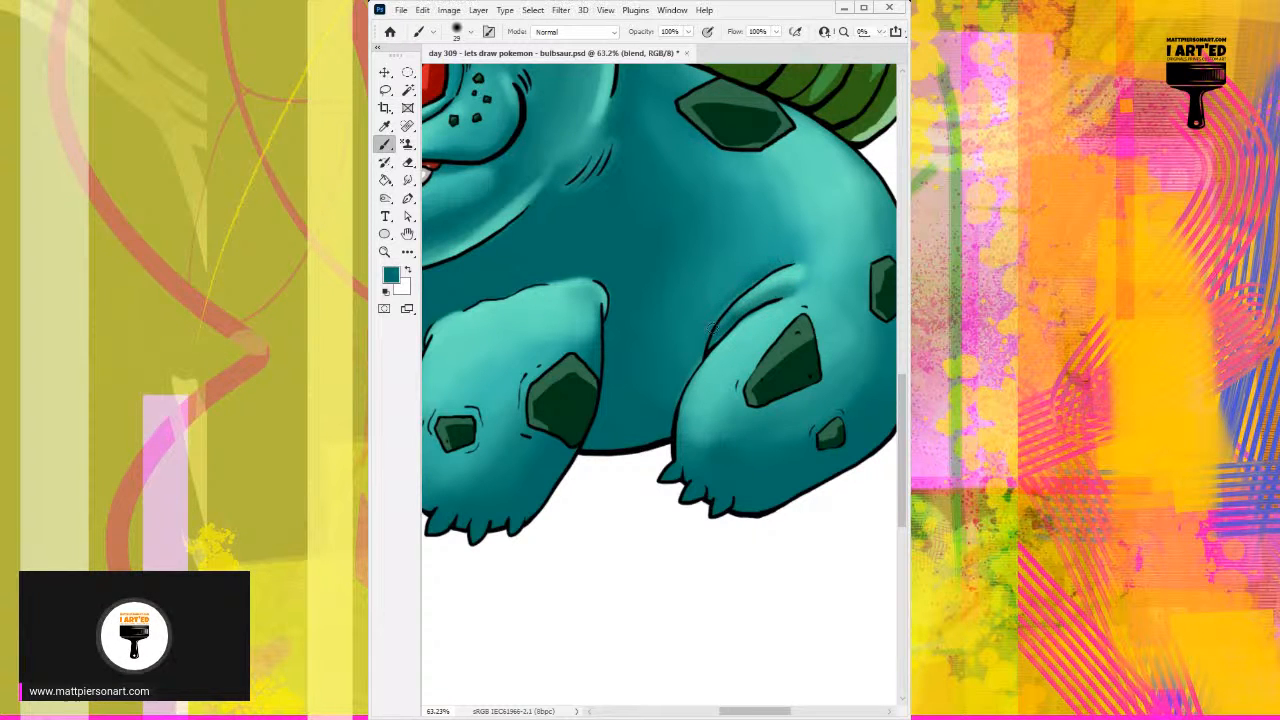
Step: Refine the shading on the hind leg's lower front and the dark belly area beside it with sampled teals
alt+click(694, 424)
mouse_move(694, 424)
mouse_down()
mouse_move(737, 442)
mouse_move(719, 415)
mouse_move(733, 410)
mouse_move(764, 448)
mouse_move(681, 425)
mouse_move(773, 421)
mouse_move(769, 452)
mouse_move(800, 427)
mouse_move(750, 454)
mouse_move(772, 422)
mouse_up()
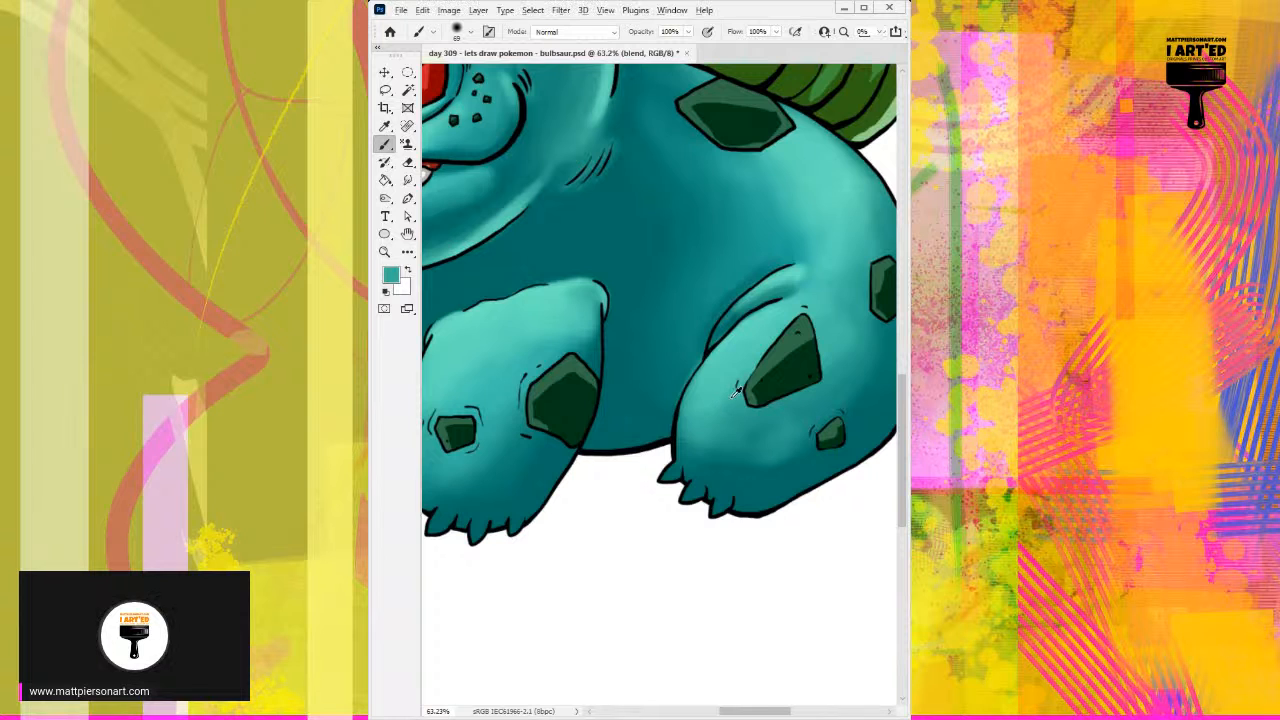
alt+click(705, 384)
drag(692, 415, 686, 448)
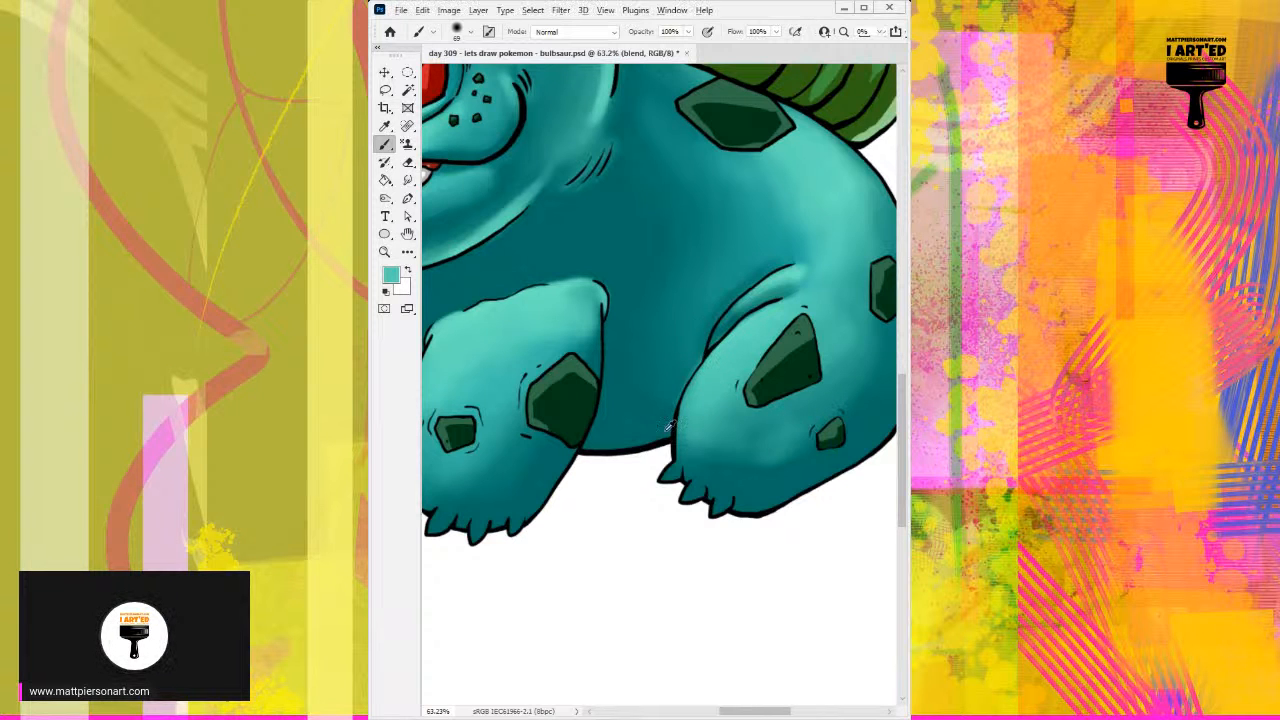
alt+click(651, 420)
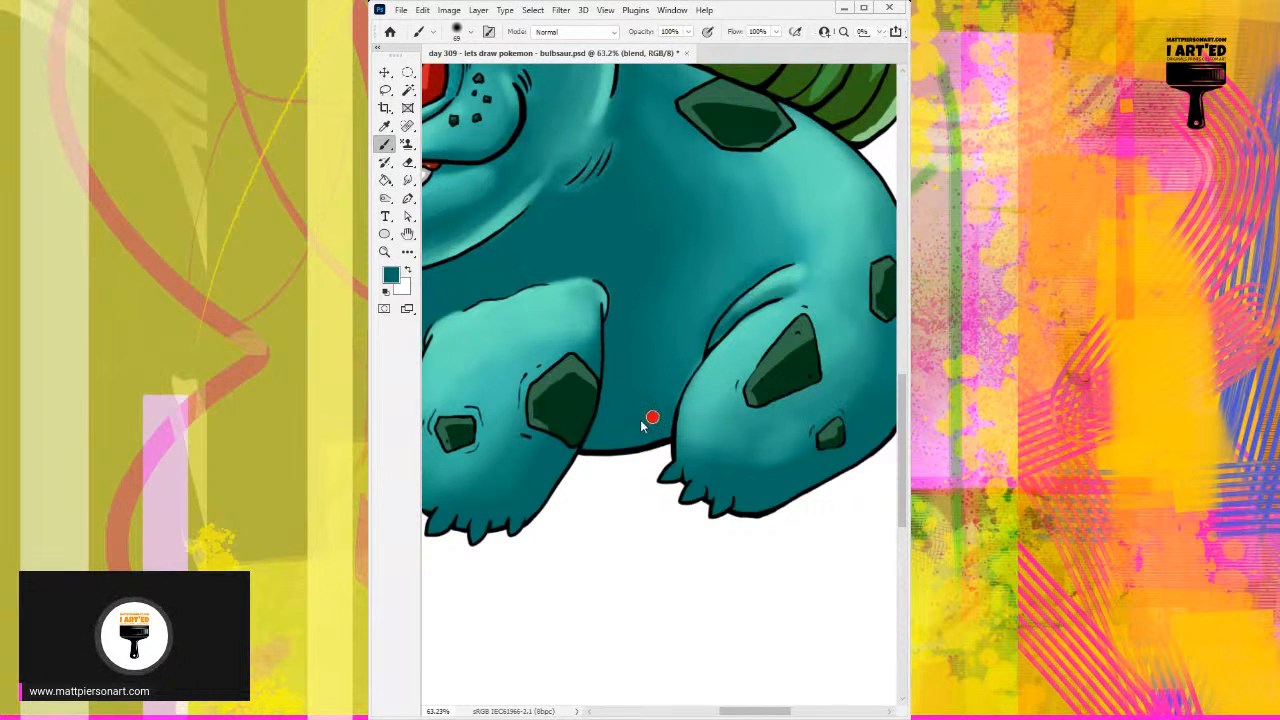
drag(697, 348, 684, 374)
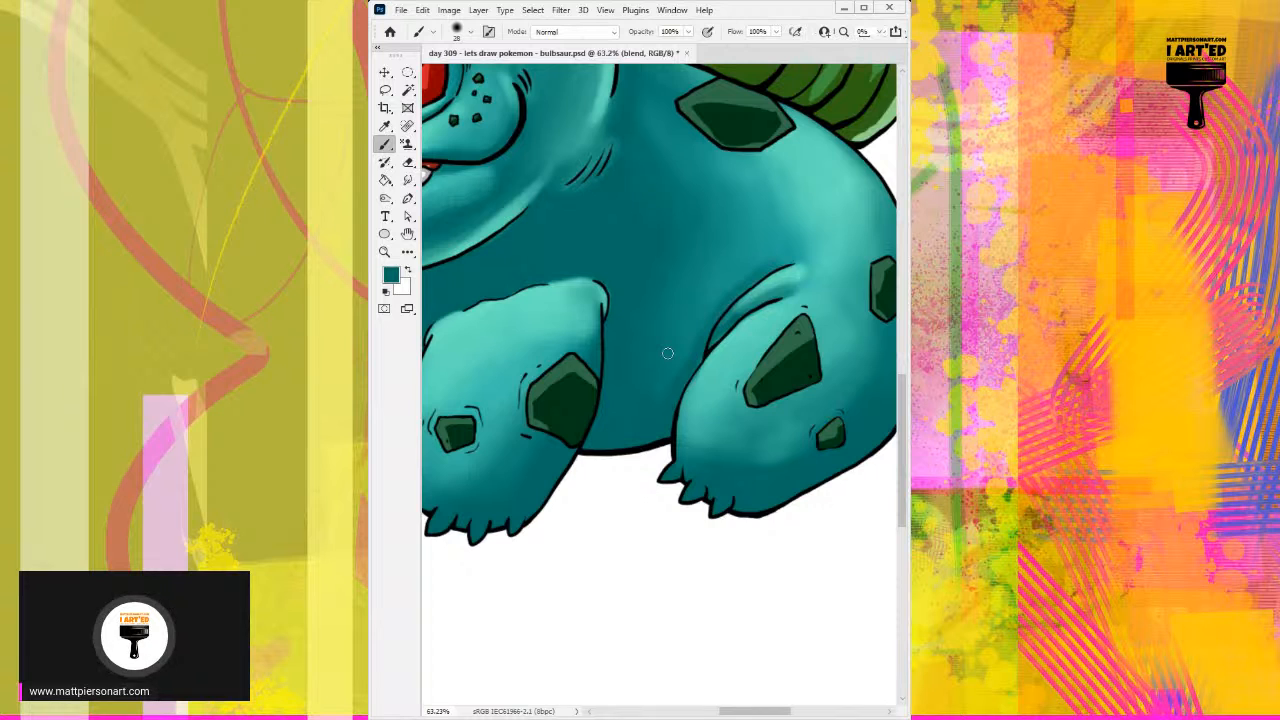
Step: Blend the flank just above the hind leg's crease and the thigh between its large spot and the side spot
scroll(790, 255, down, 1)
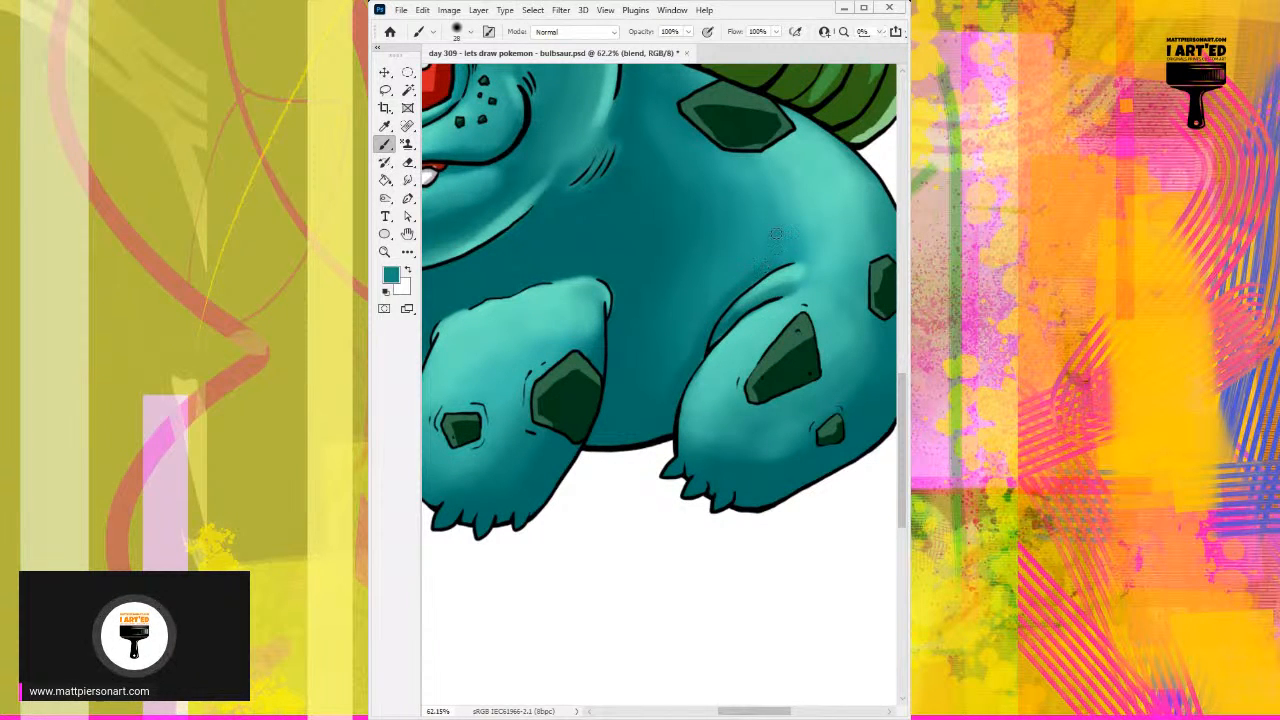
drag(768, 256, 781, 256)
alt+click(775, 241)
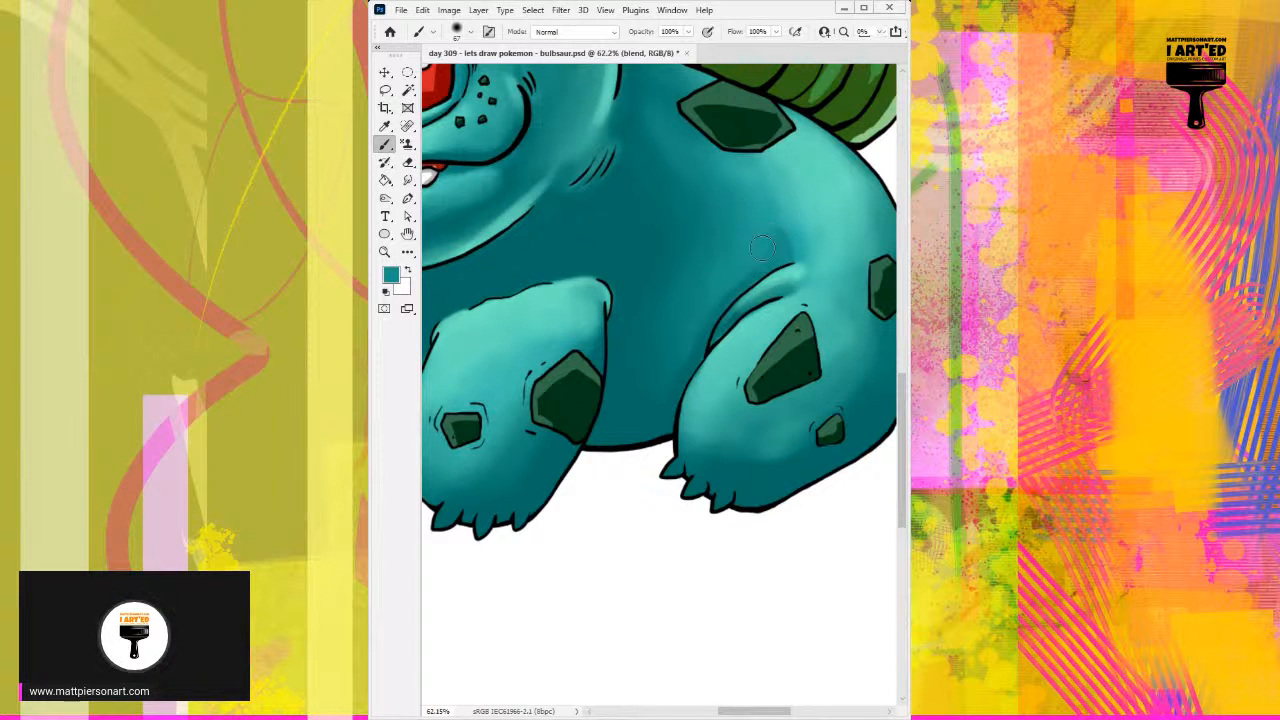
alt+click(843, 330)
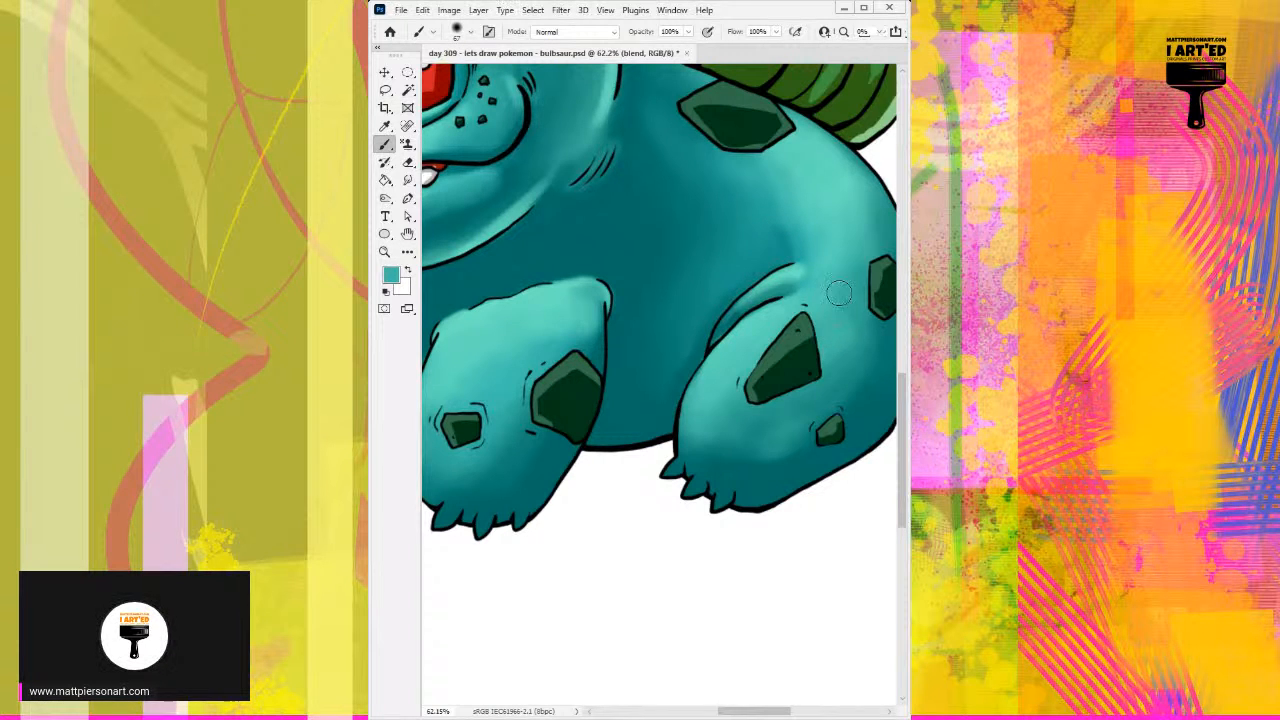
drag(871, 332, 791, 341)
alt+click(774, 359)
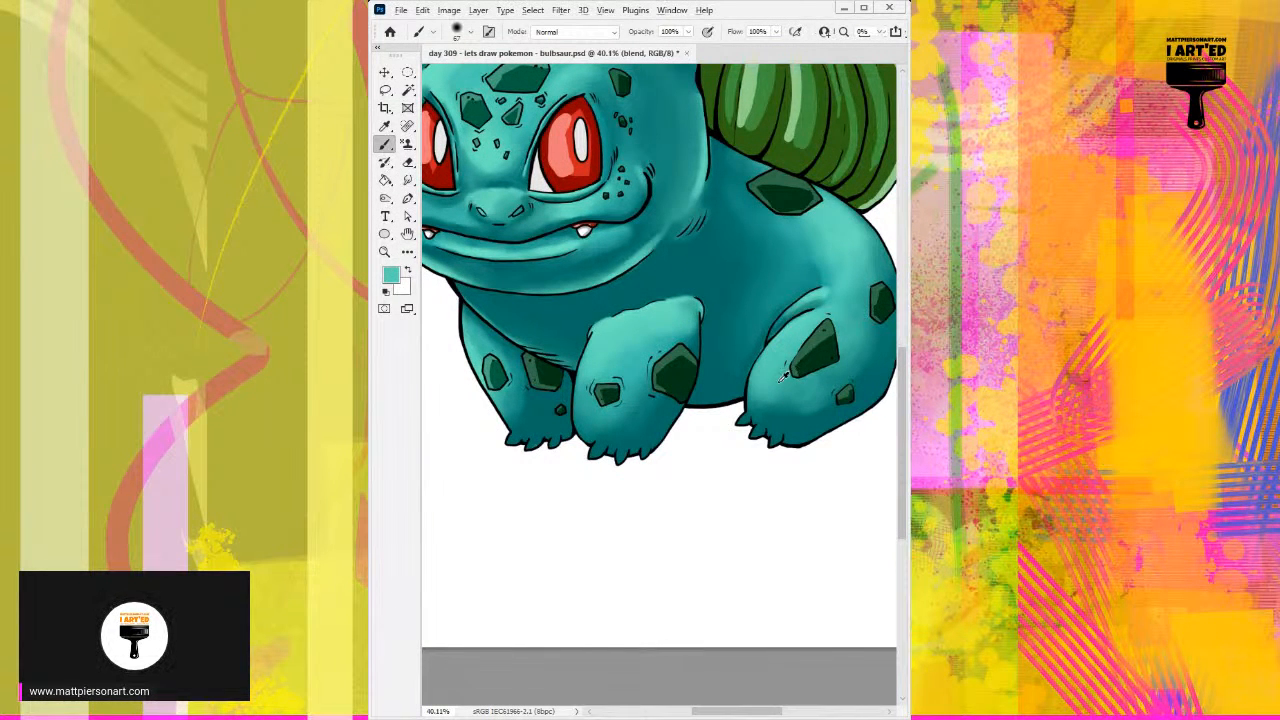
Step: Smooth the lower hind leg below the large thigh spot with sampled teals and a larger soft brush
alt+click(768, 377)
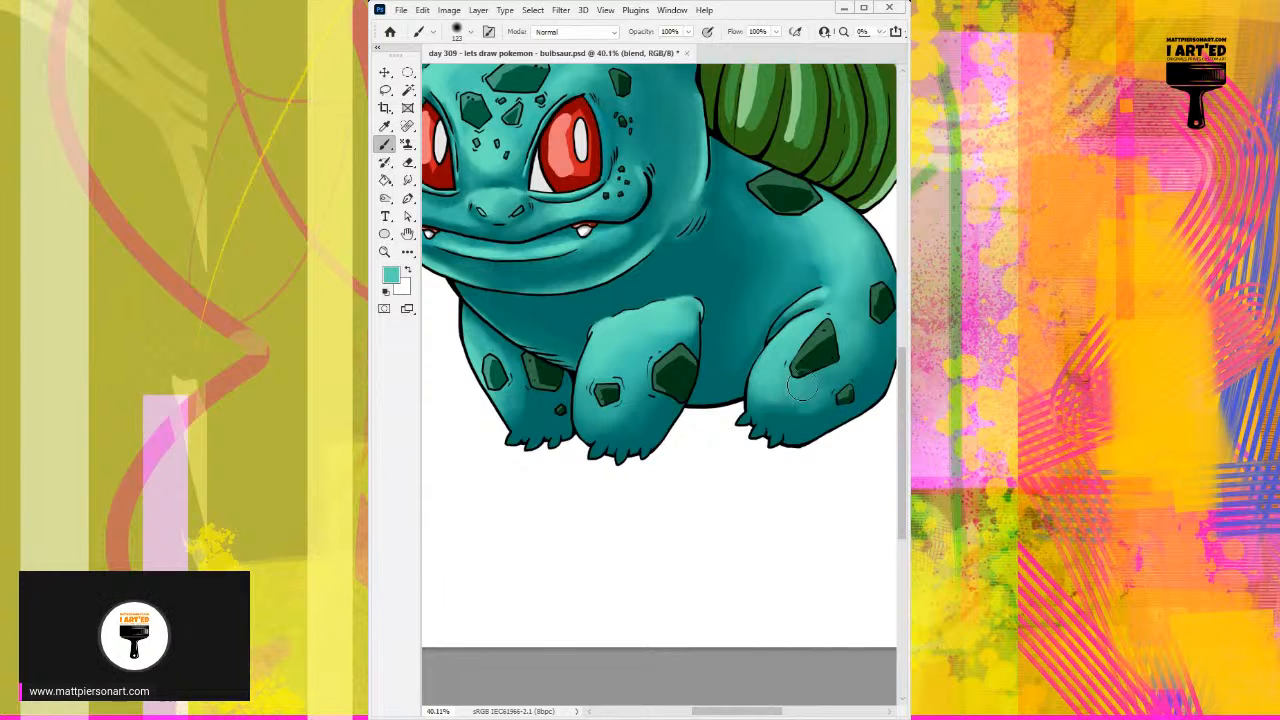
alt+click(779, 400)
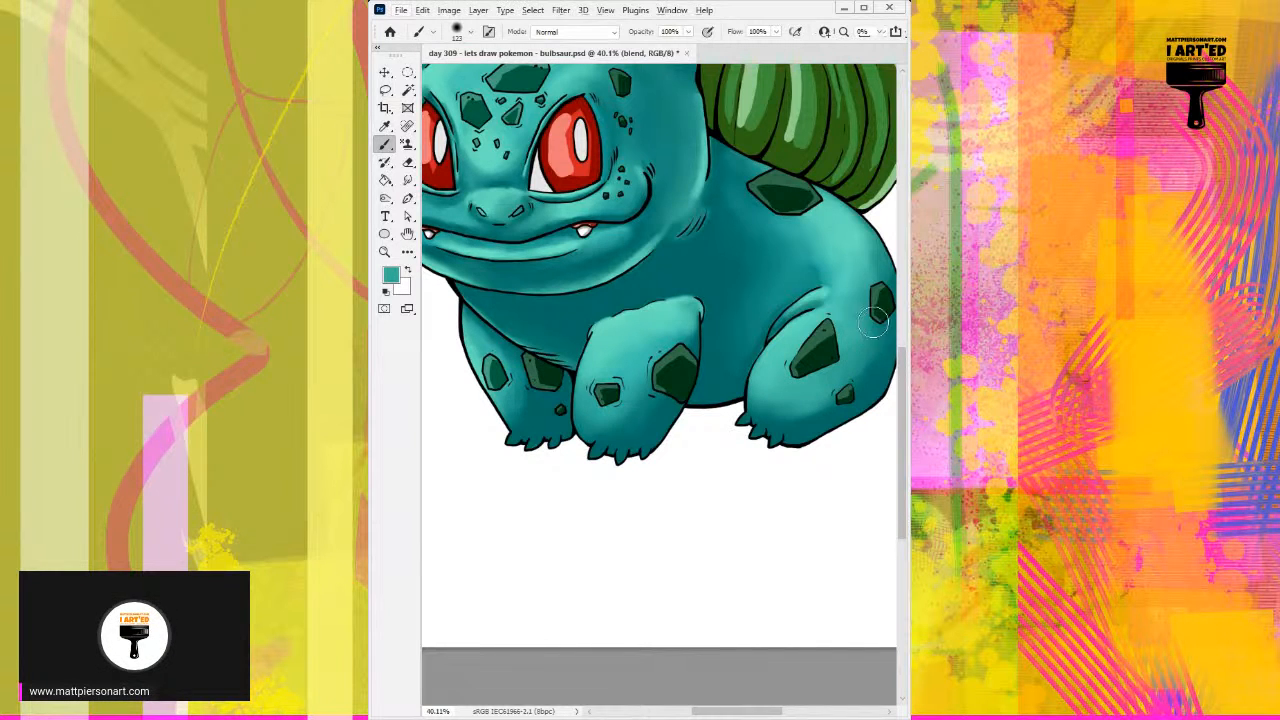
Step: Switch to the onion bulb's layers and add a new layer named "blend" above its tones
drag(873, 300, 801, 345)
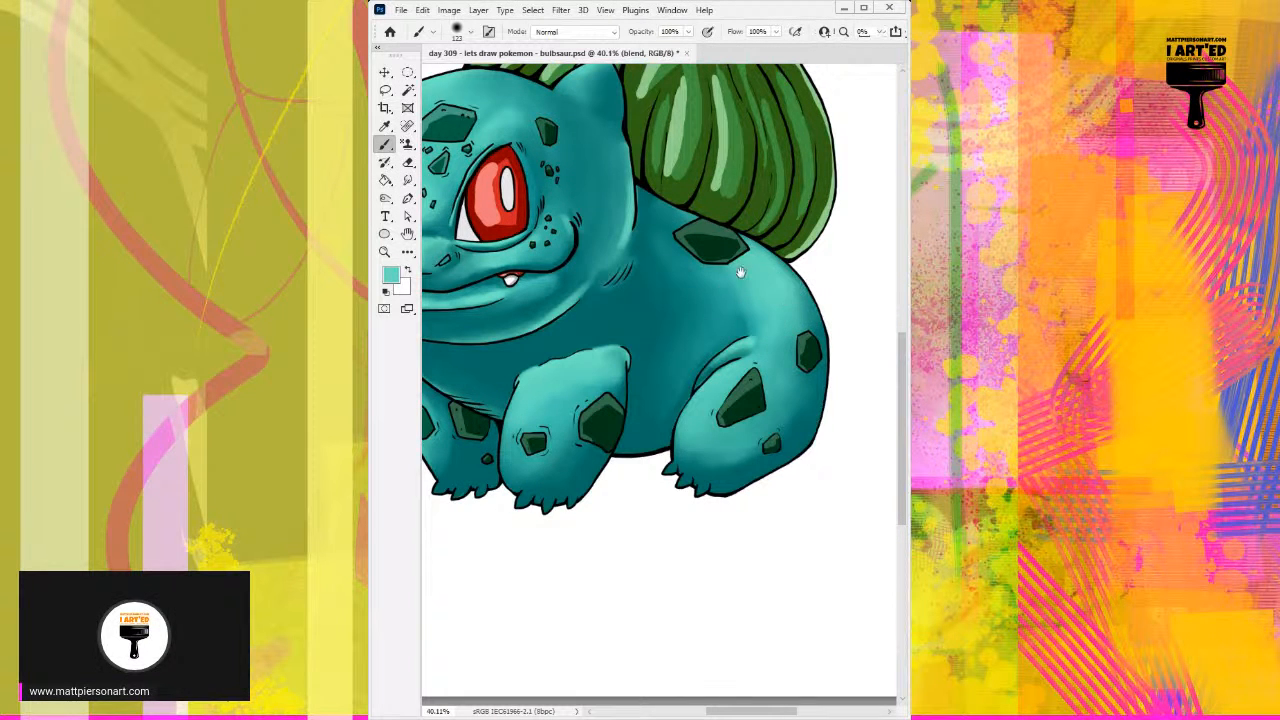
drag(605, 358, 741, 349)
mouse_move(826, 236)
mouse_down()
mouse_move(797, 348)
mouse_move(839, 346)
mouse_up()
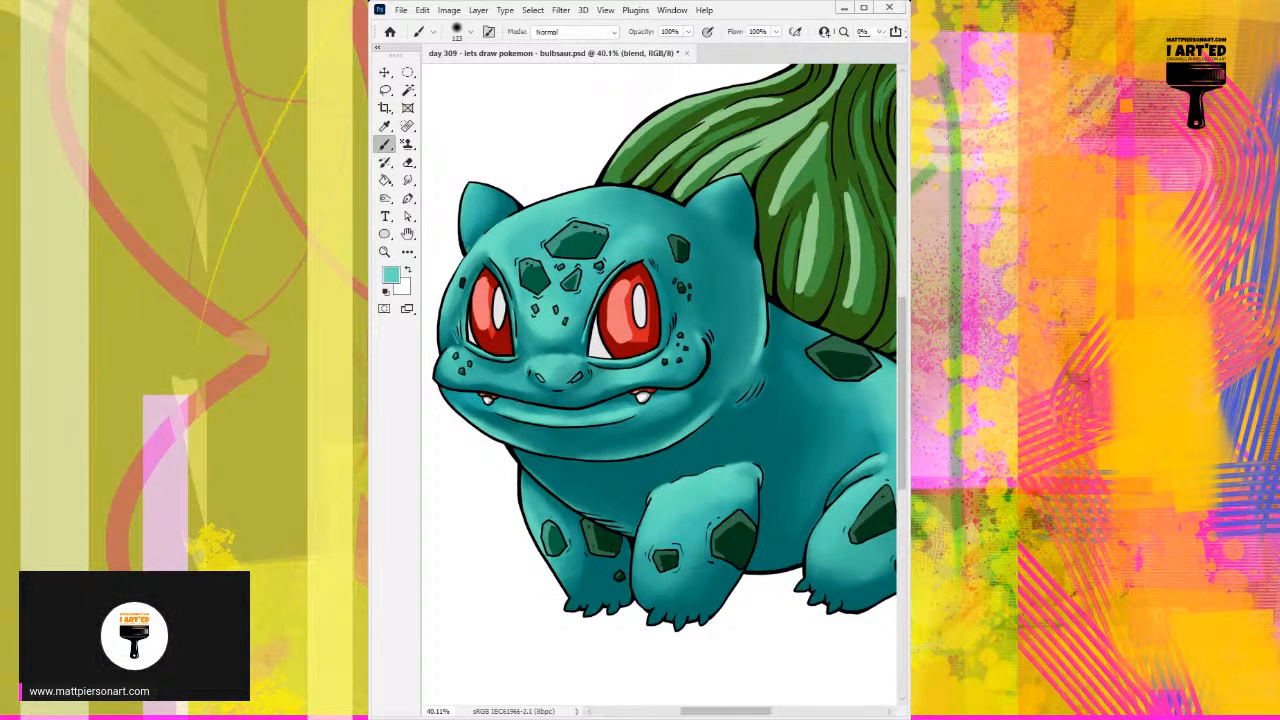
key(alt+bracketleft)
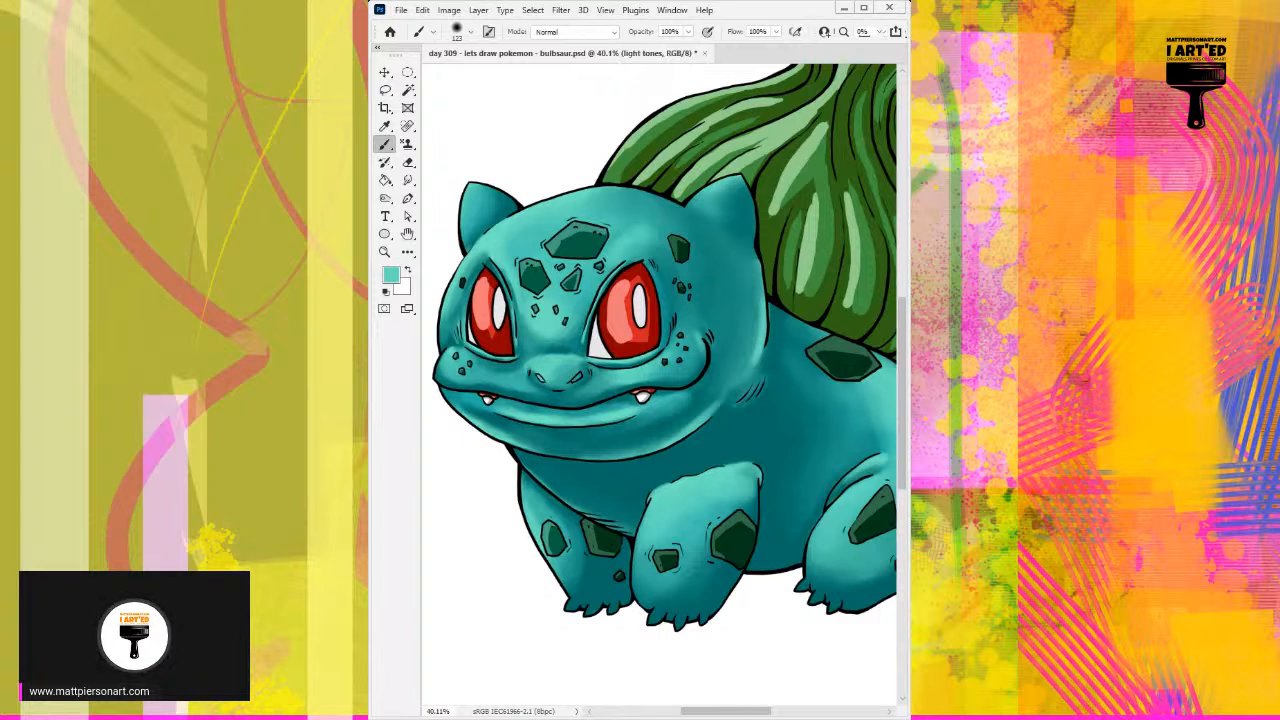
key(alt+bracketleft)
key(alt+bracketright)
key(alt+bracketright)
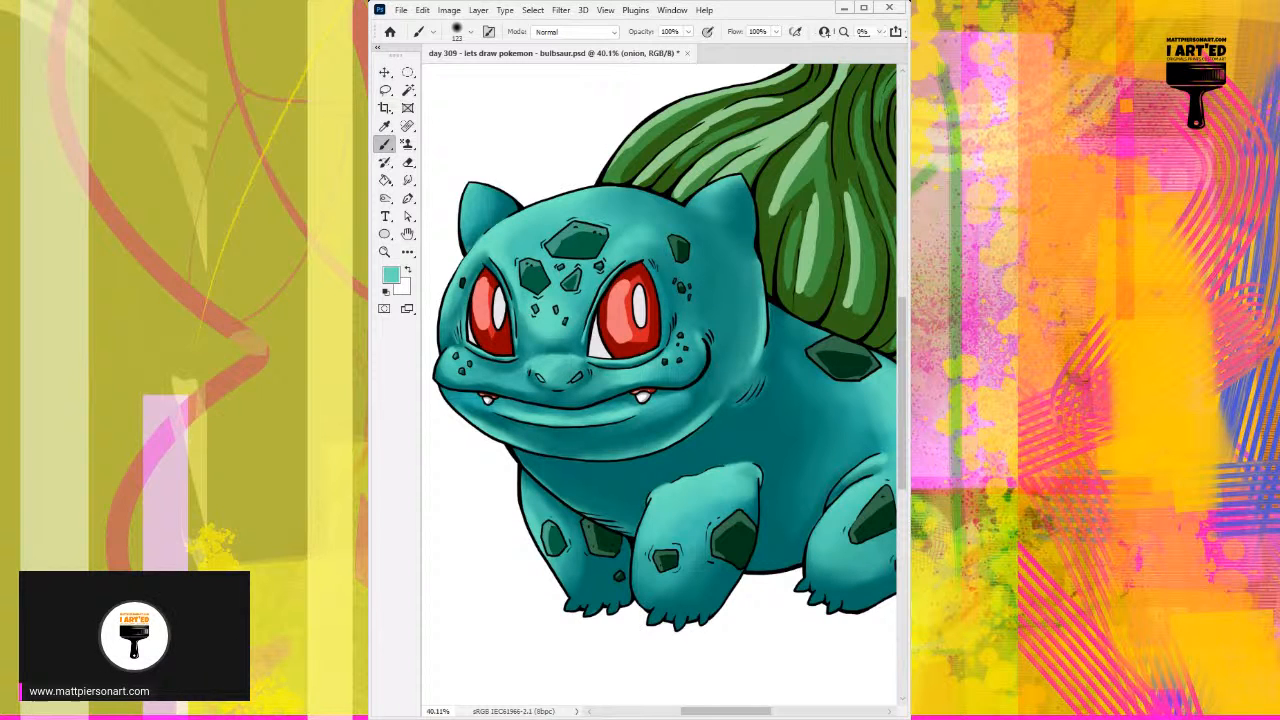
key(alt+bracketright)
key(alt+bracketright)
key(ctrl+alt+shift+n)
key(Return)
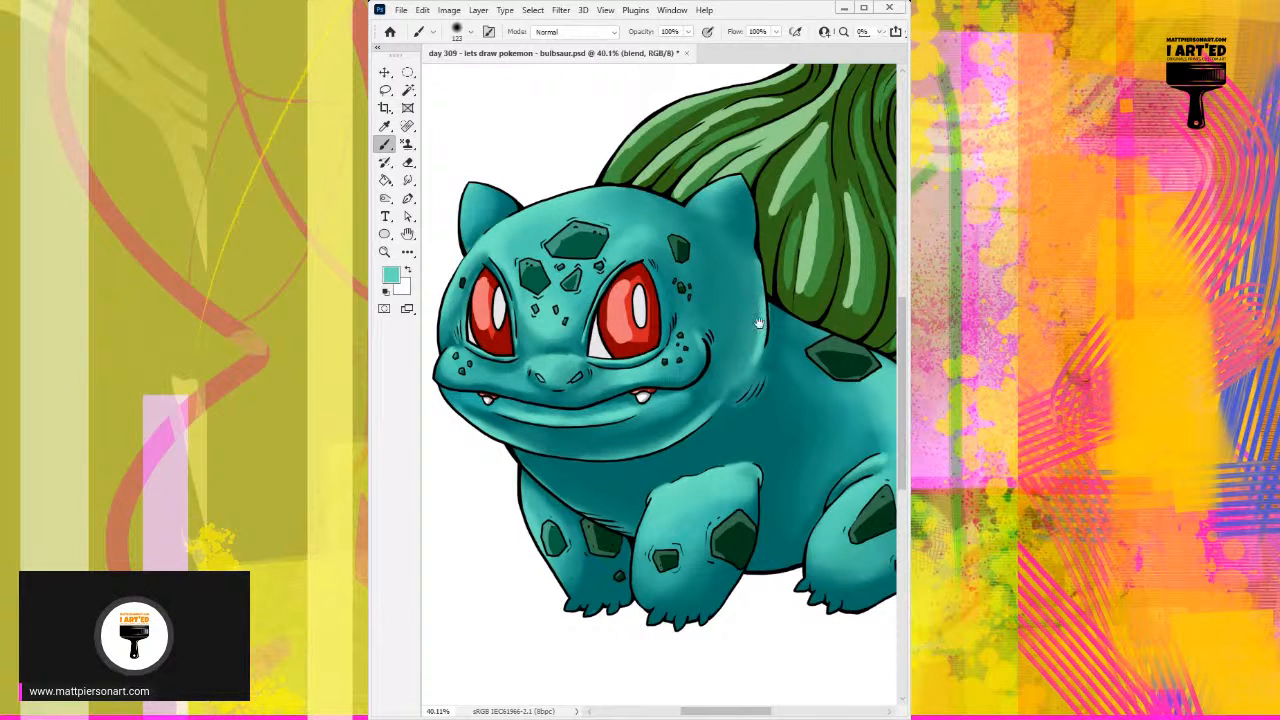
mouse_move(707, 333)
mouse_down()
mouse_move(750, 288)
mouse_move(683, 369)
mouse_move(677, 443)
mouse_move(720, 463)
mouse_up()
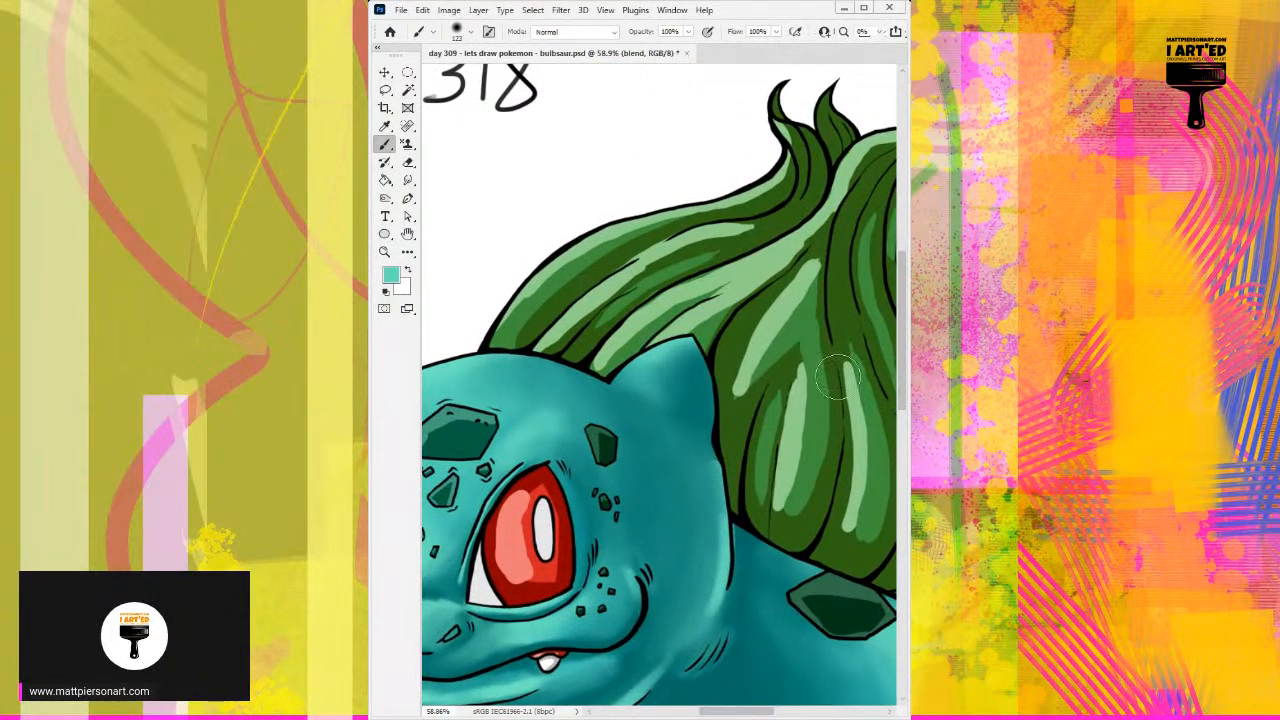
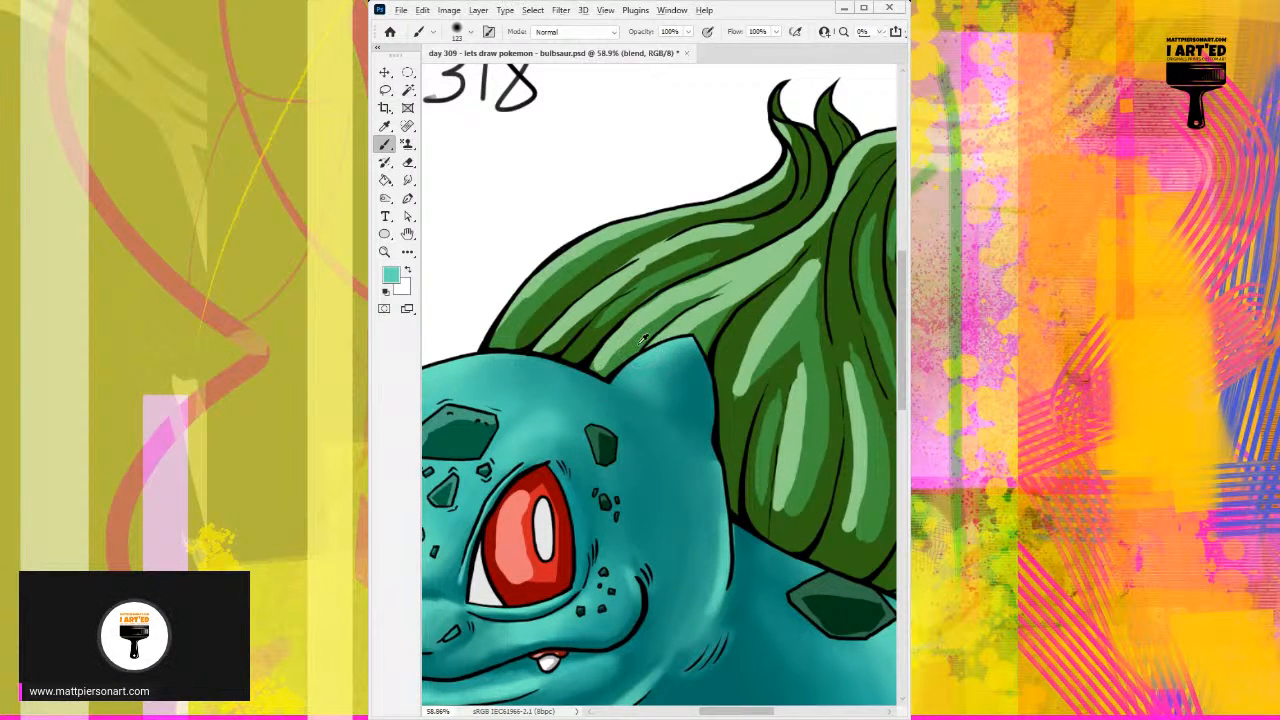
Step: Start blending the mid and dark greens at the base of the bulb's outermost segment with a soft brush reduced to 45
alt+click(540, 282)
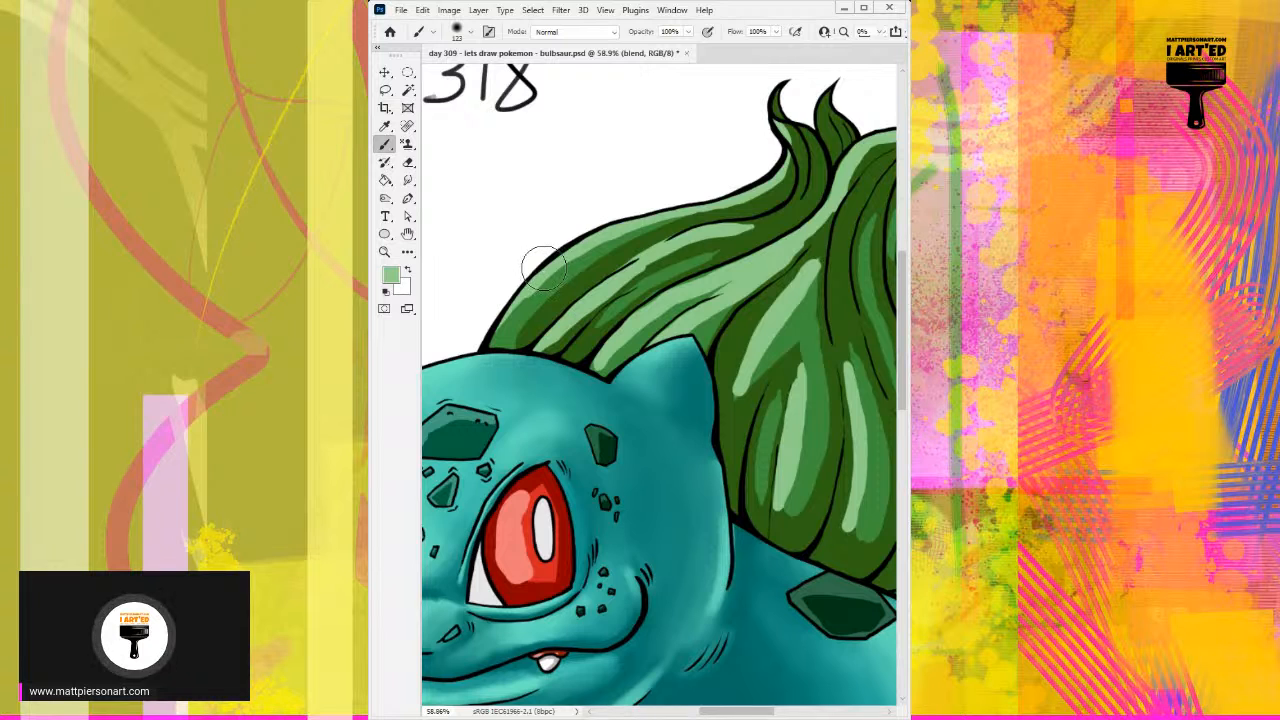
key(bracketleft)
key(bracketleft)
key(bracketleft)
key(bracketleft)
key(bracketleft)
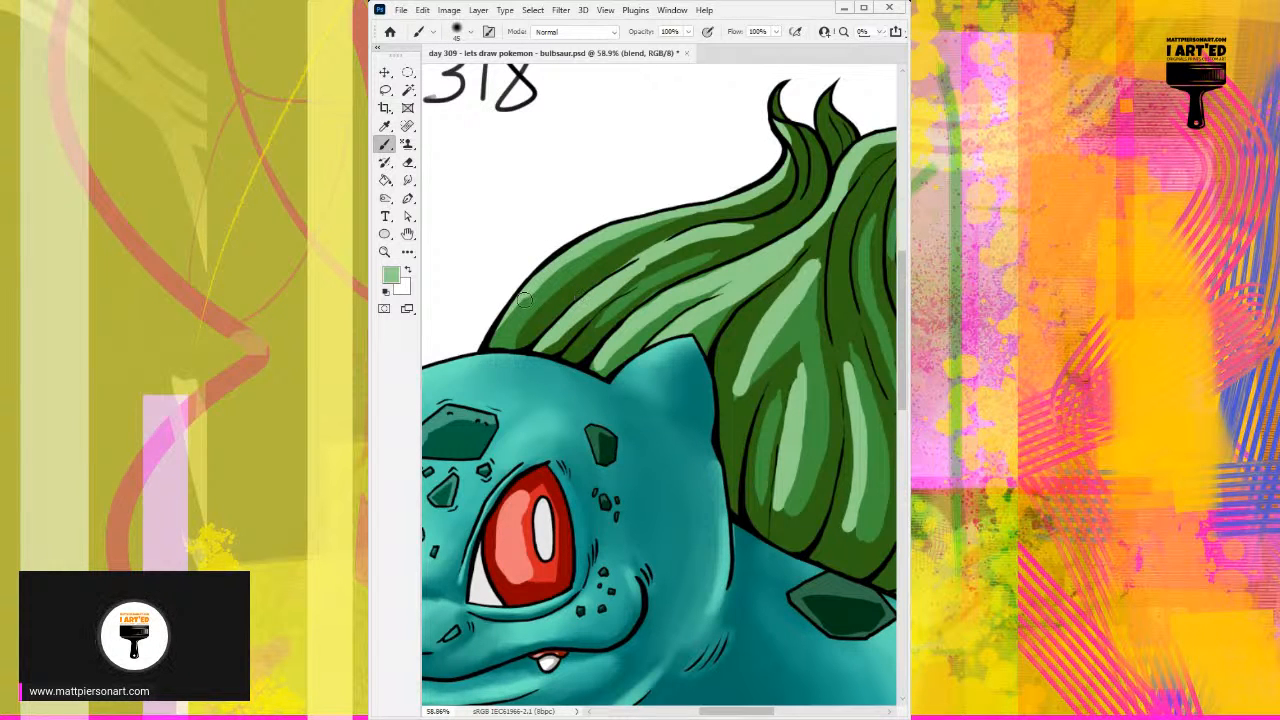
drag(515, 312, 680, 336)
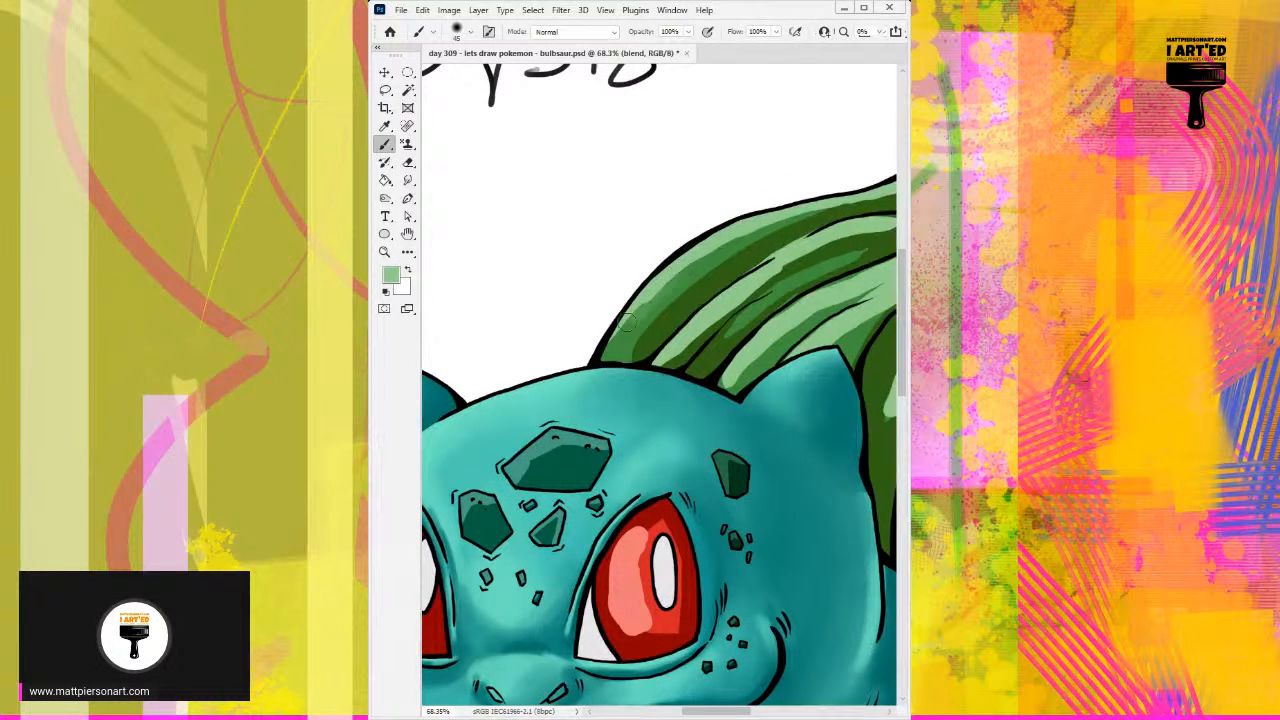
alt+click(709, 265)
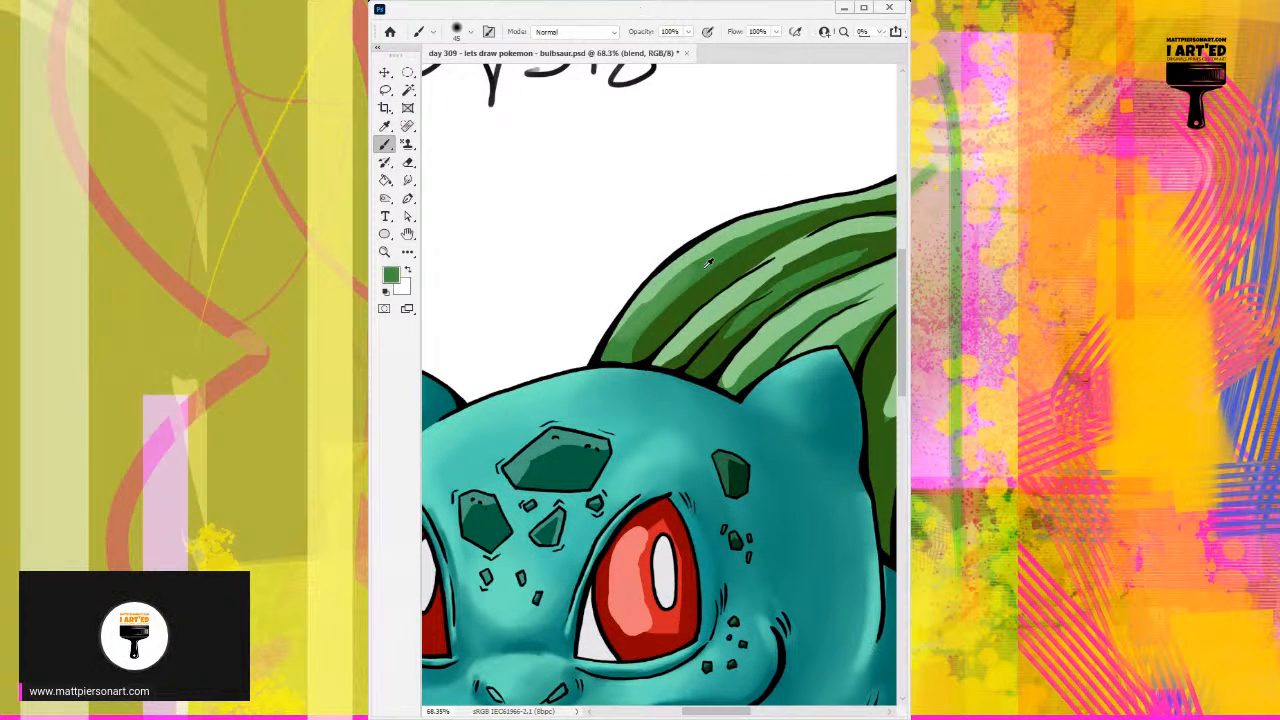
alt+click(667, 314)
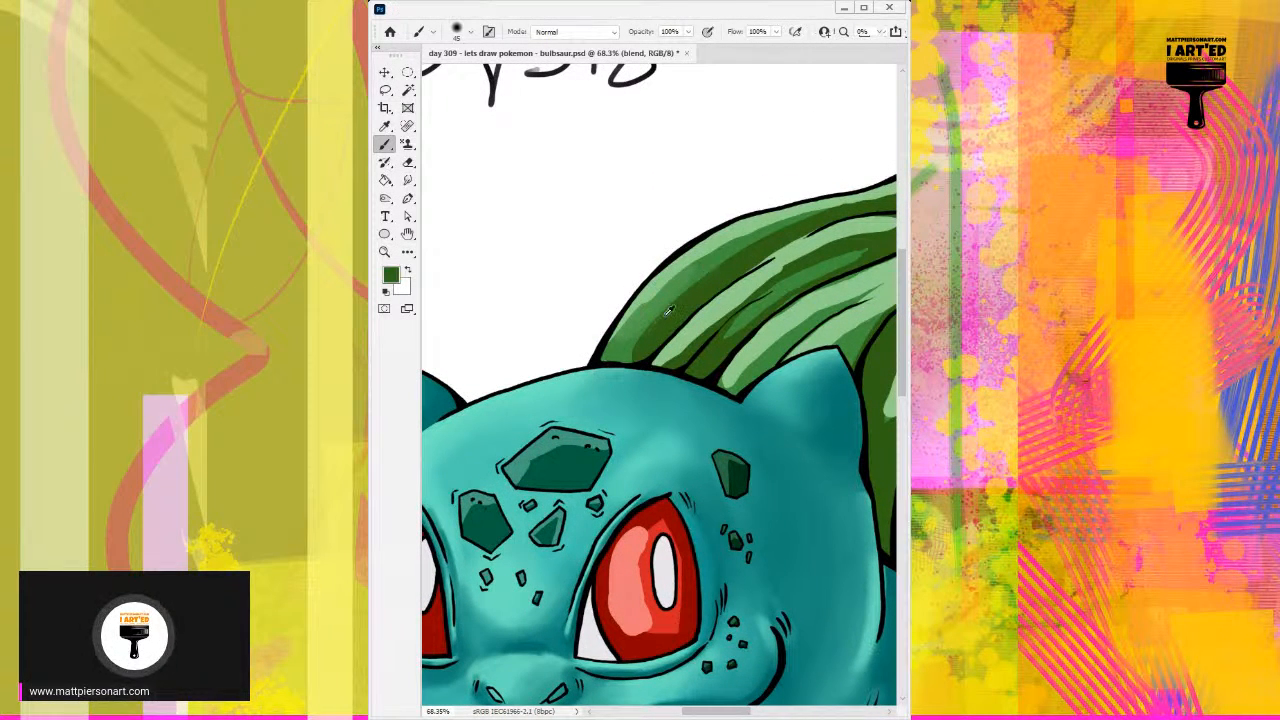
alt+click(712, 280)
mouse_move(714, 275)
mouse_down()
mouse_move(617, 374)
mouse_move(683, 298)
mouse_move(626, 365)
mouse_move(662, 316)
mouse_move(631, 347)
mouse_up()
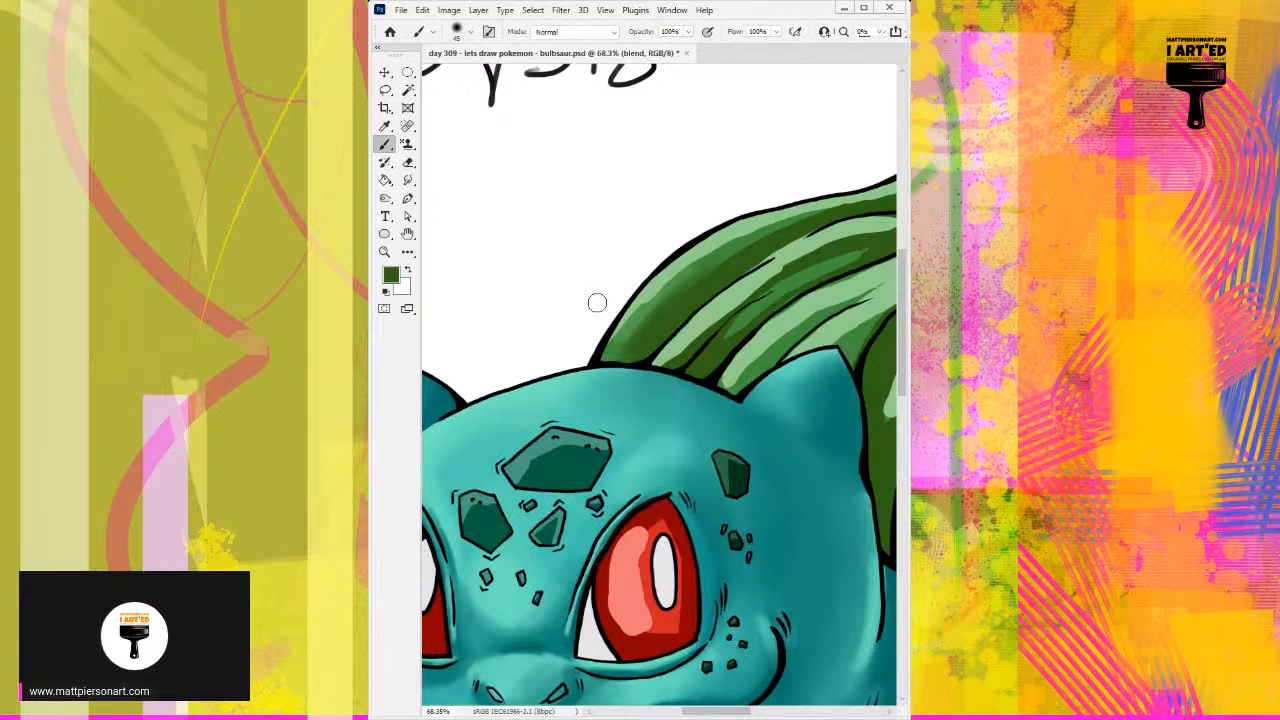
Step: Soften the boundaries between light, mid and dark green across the outermost segment's lower half with a 28-size brush
alt+click(752, 244)
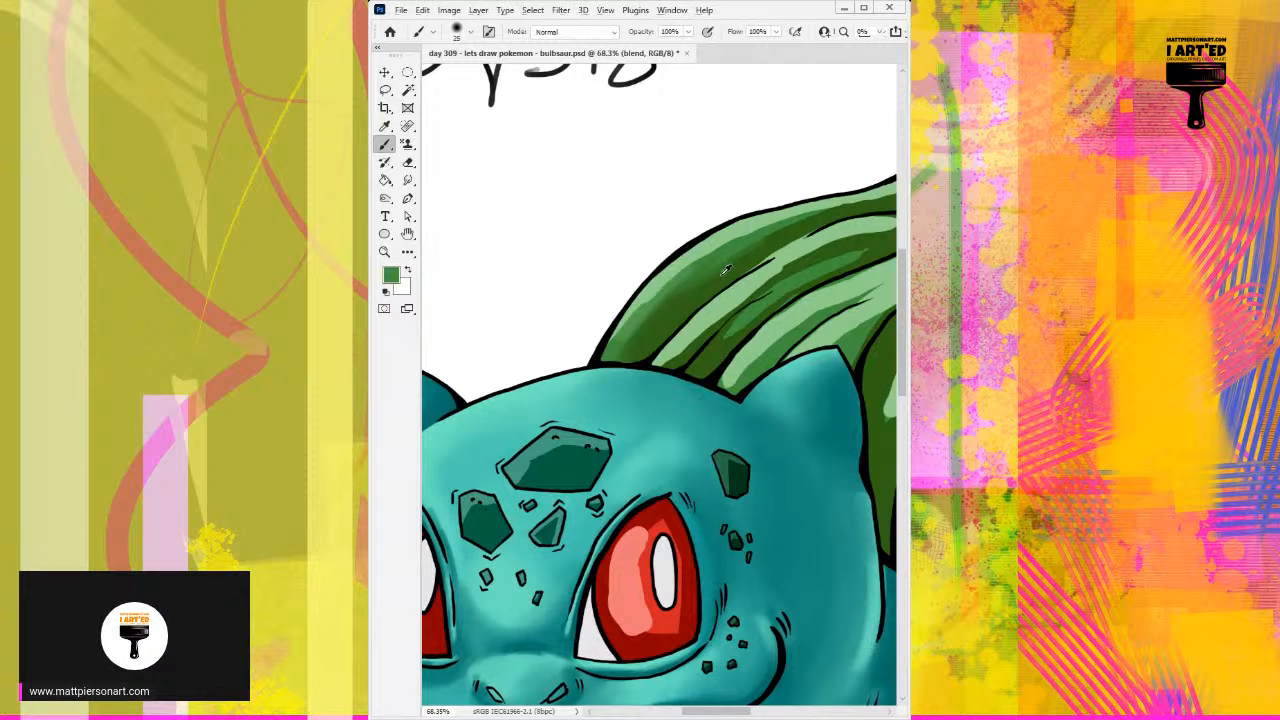
alt+click(679, 304)
alt+click(735, 247)
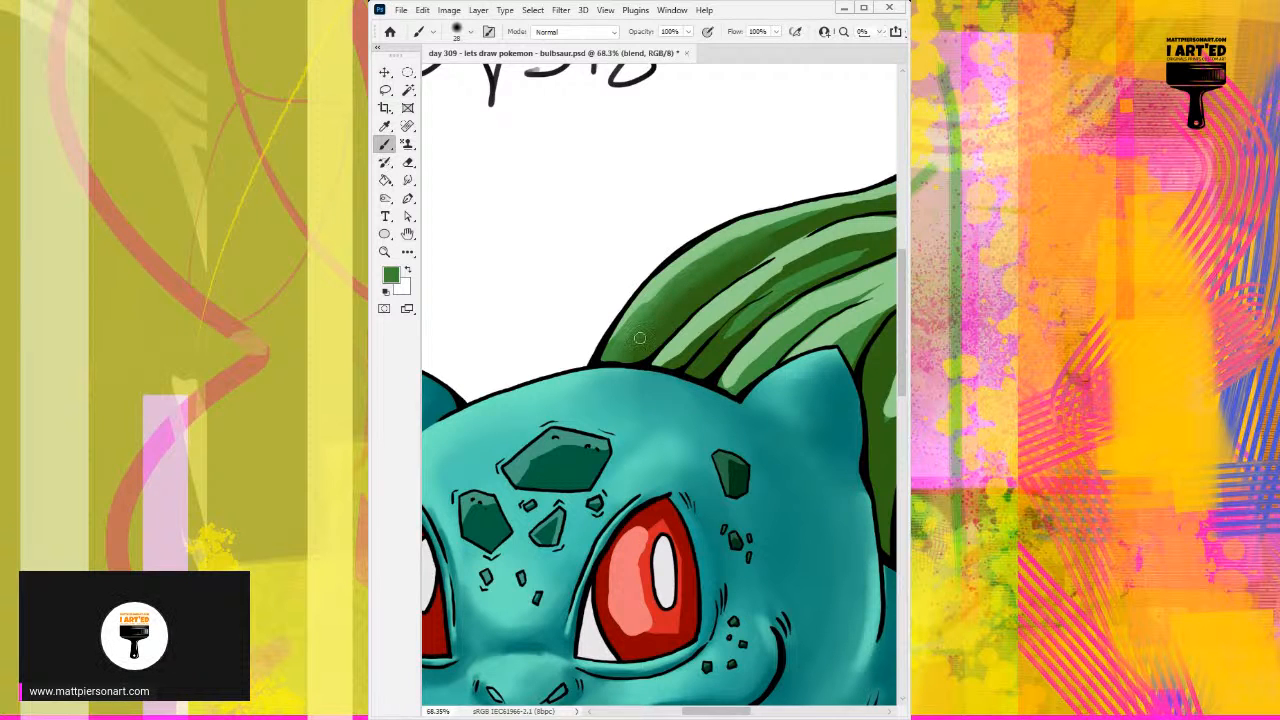
alt+click(655, 288)
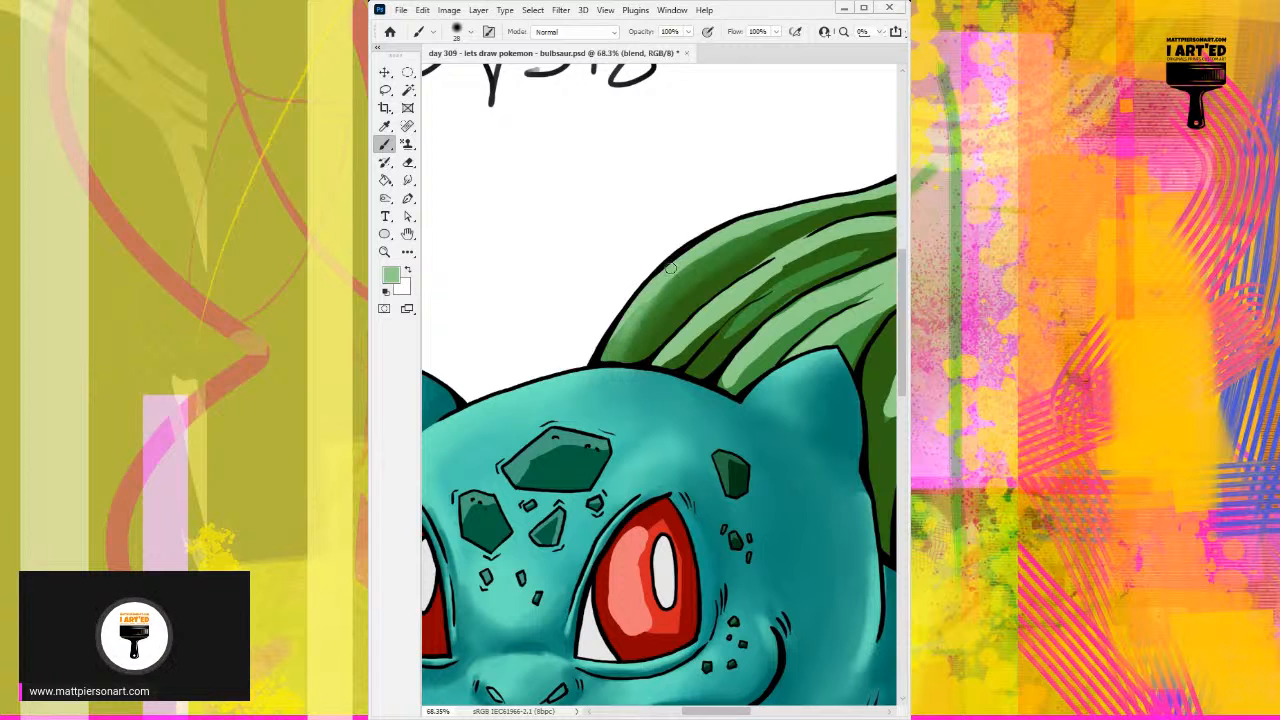
alt+click(661, 293)
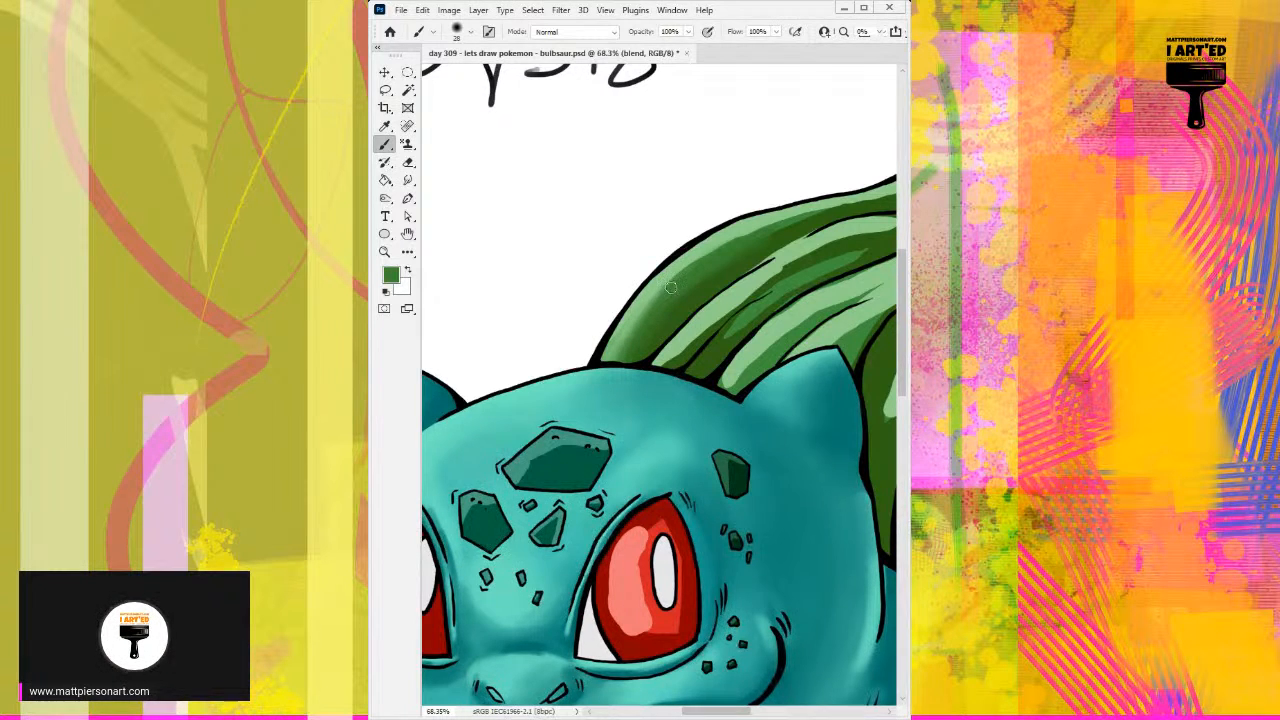
alt+click(632, 326)
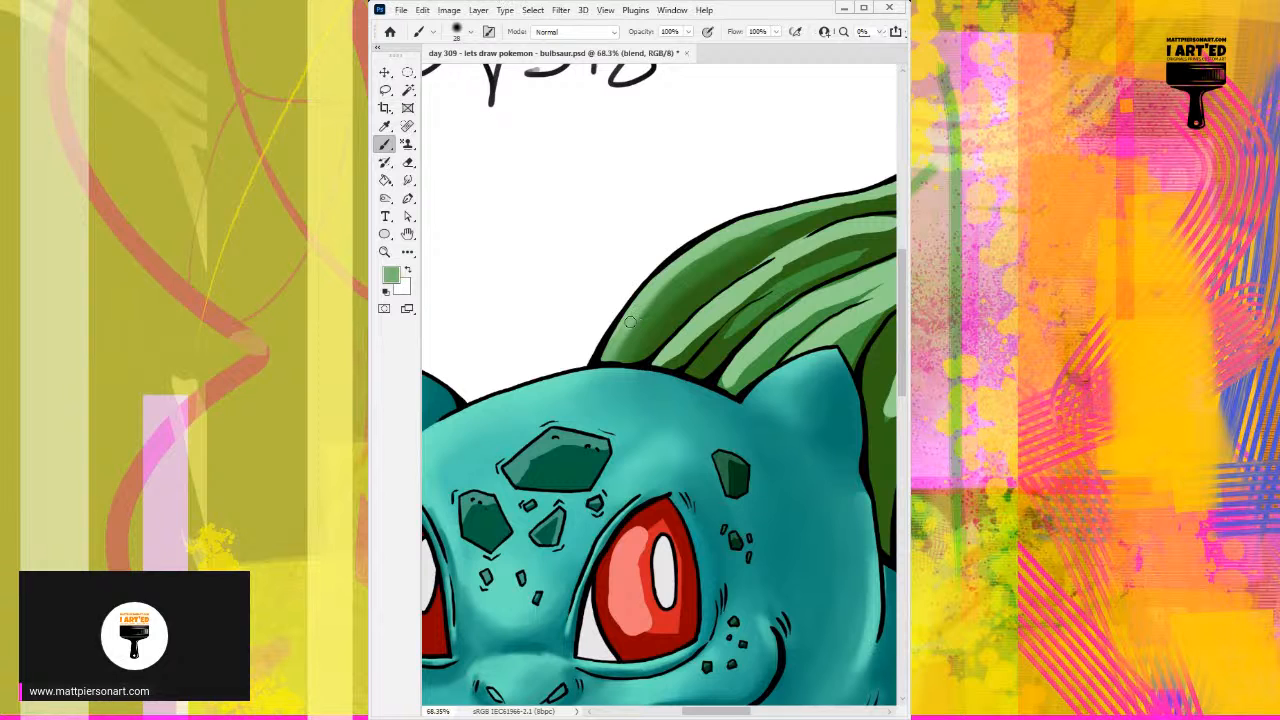
alt+click(661, 307)
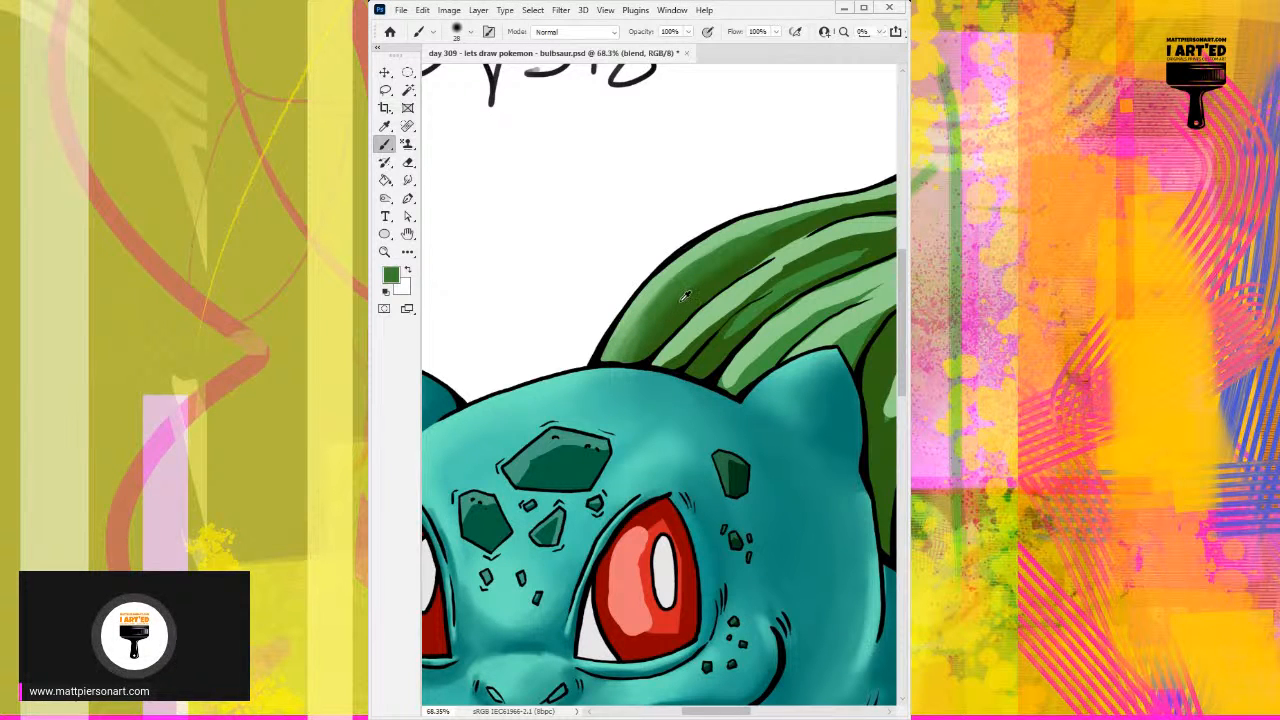
alt+click(686, 298)
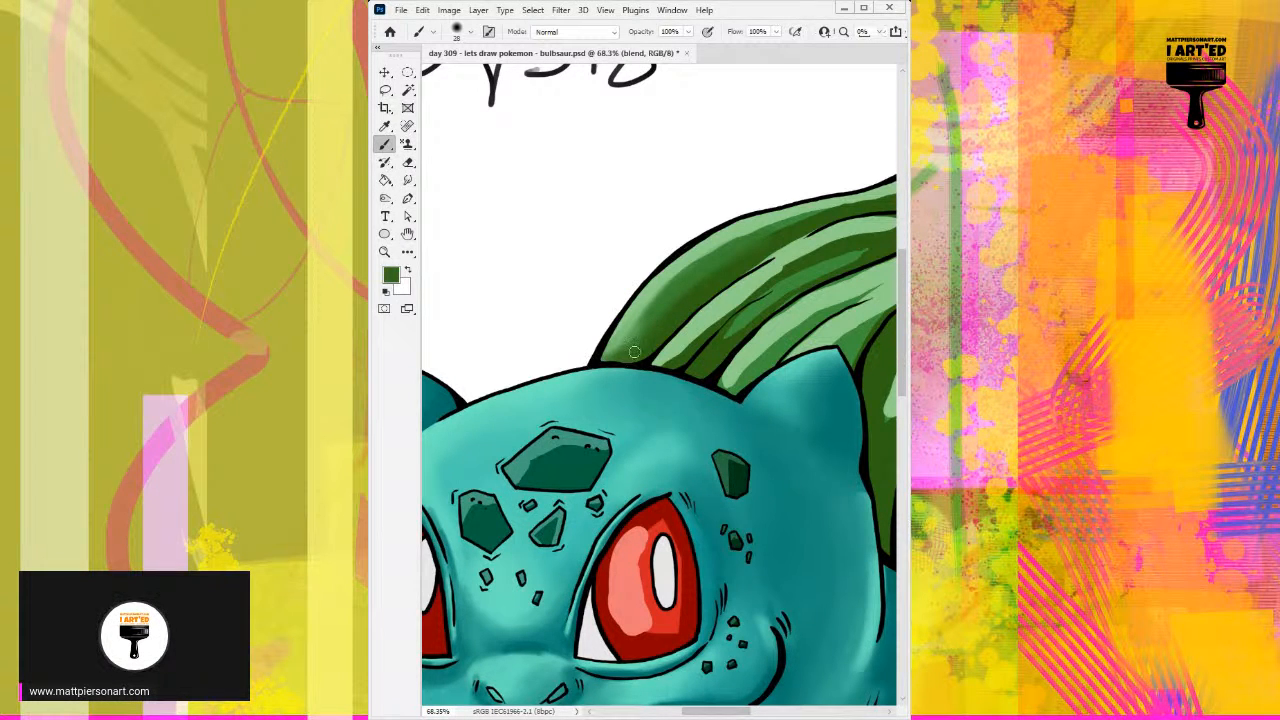
Step: Smooth the light outer edge of the segment just above the head into its darker greens with sampled colours
alt+click(653, 310)
drag(634, 334, 612, 345)
alt+click(636, 314)
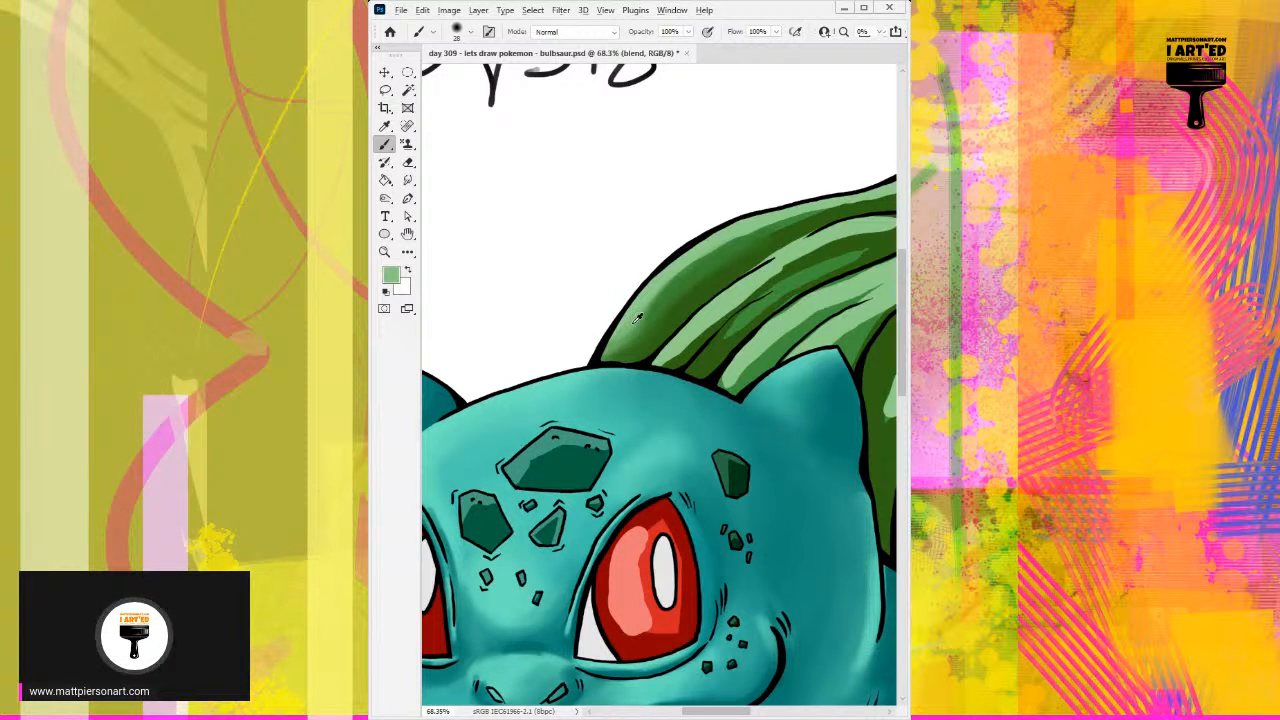
mouse_move(647, 328)
mouse_down()
mouse_move(665, 288)
mouse_move(669, 309)
mouse_move(641, 326)
mouse_up()
alt+click(643, 309)
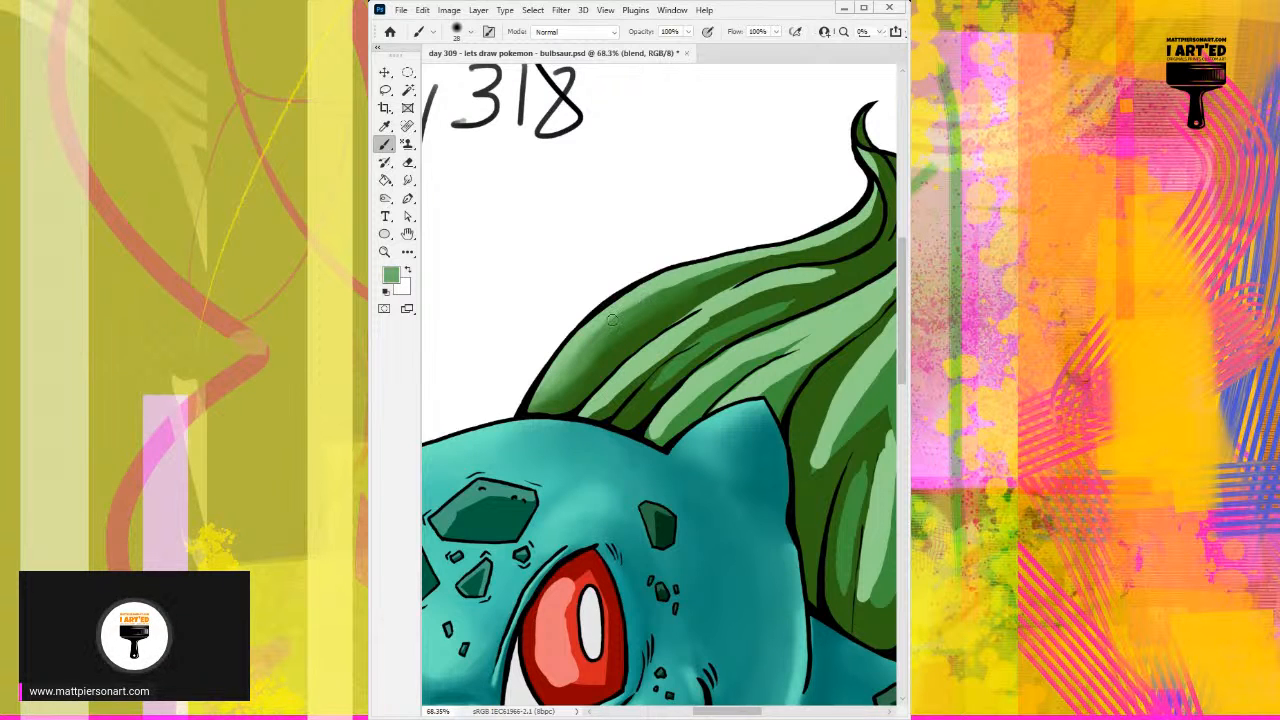
Step: Blend the highlight along the outermost segment's upper curve into the mid green with repeatedly sampled greens
alt+click(657, 294)
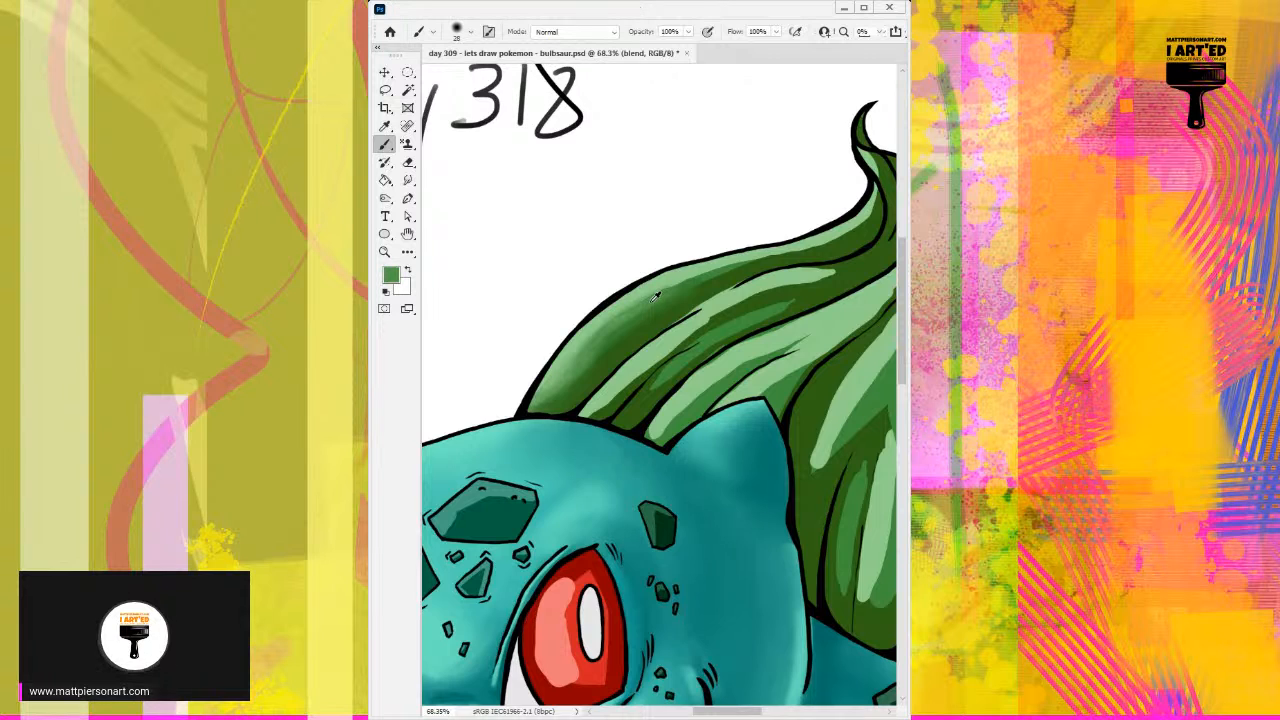
alt+click(576, 342)
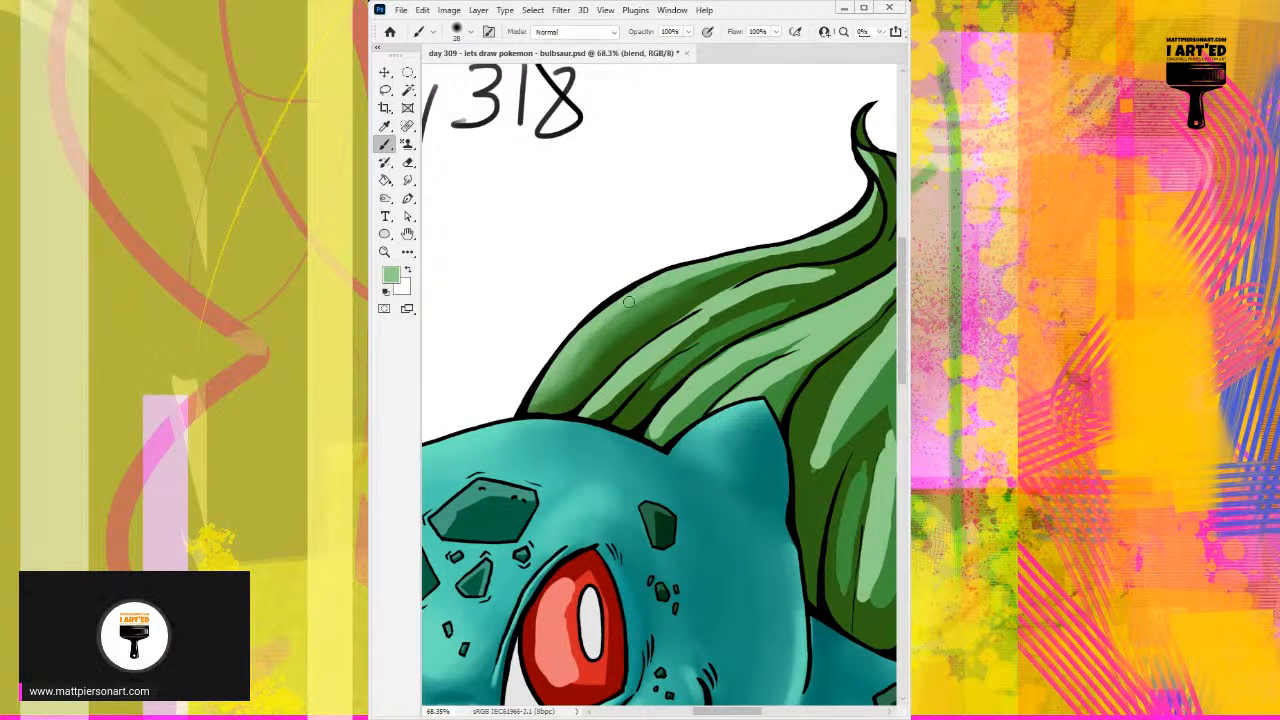
alt+click(600, 333)
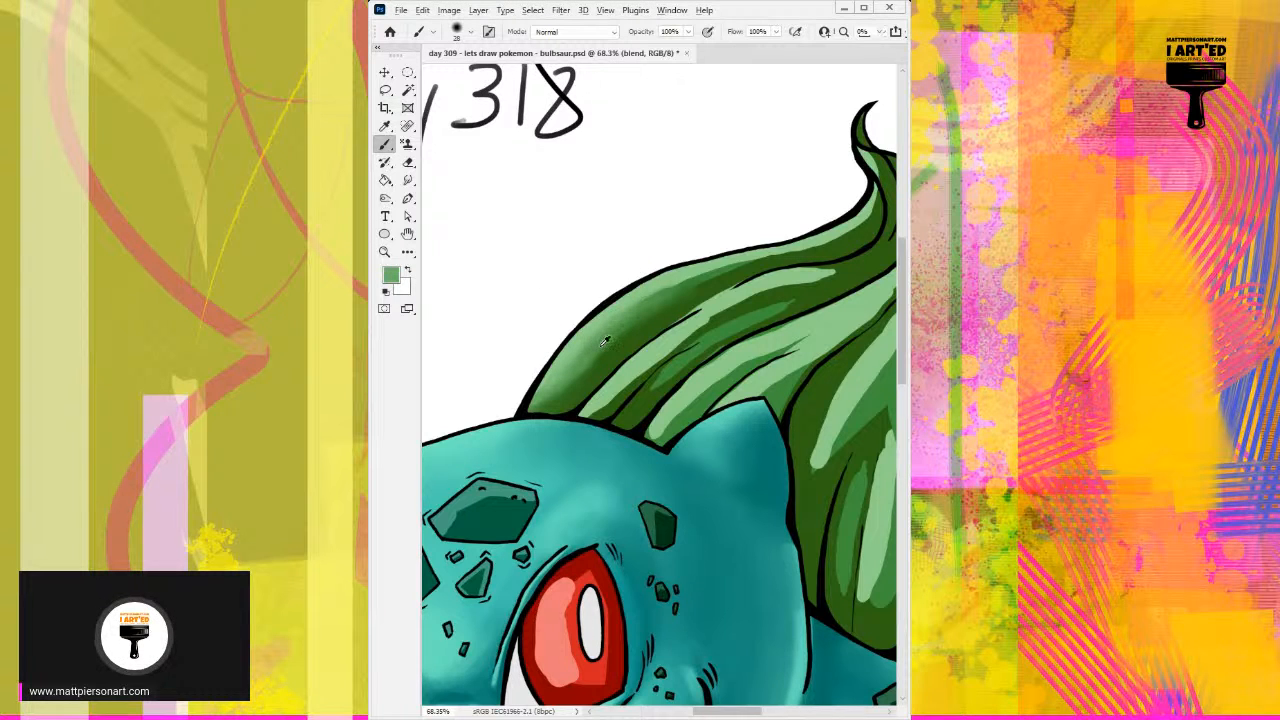
alt+click(605, 331)
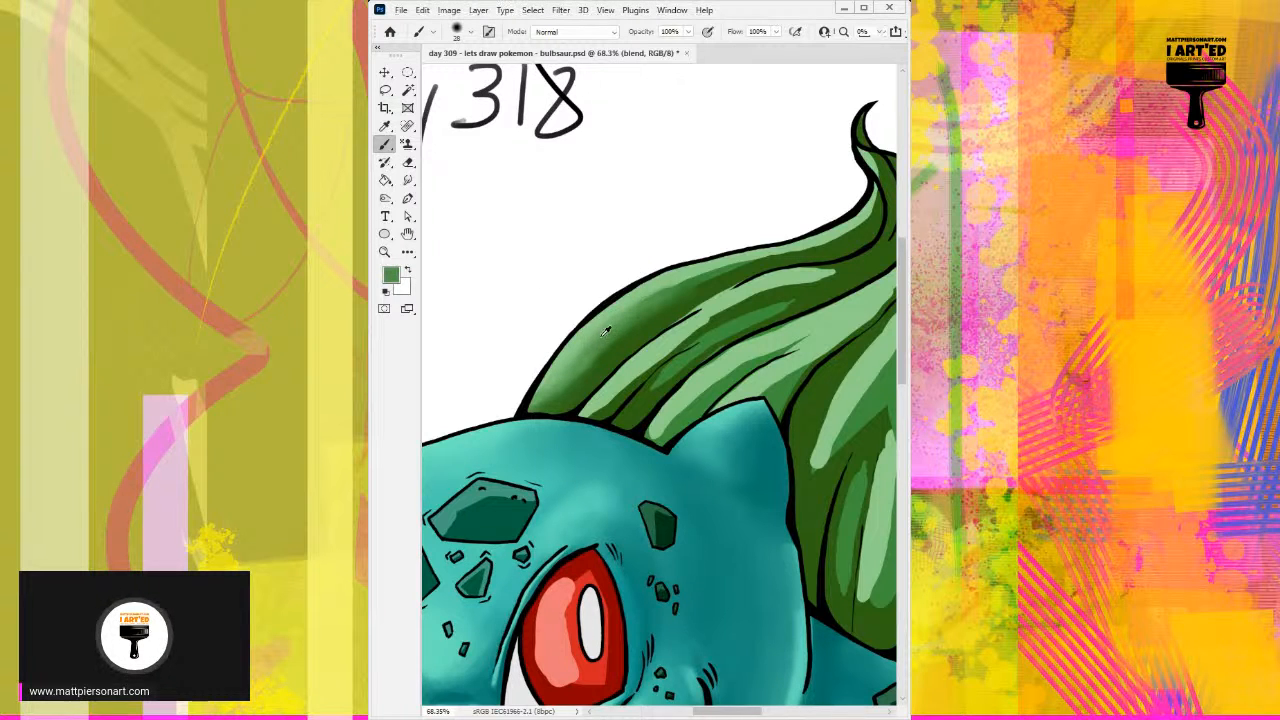
alt+click(657, 289)
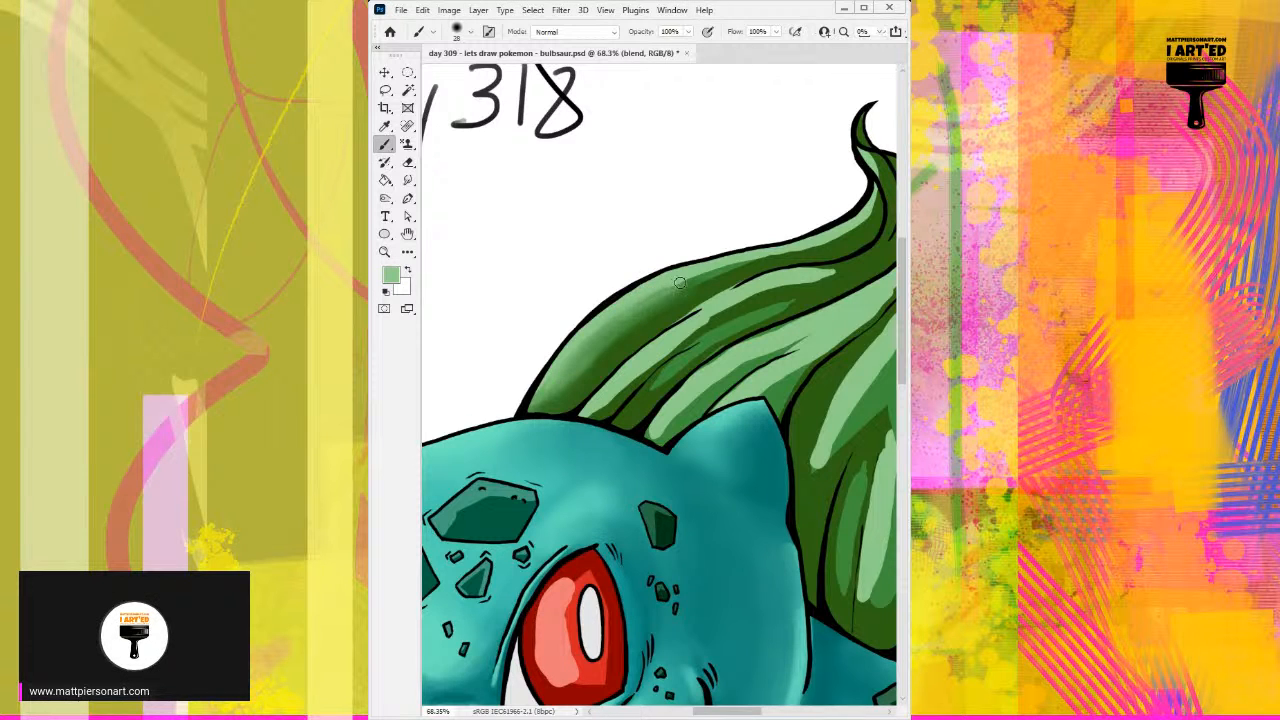
alt+click(666, 292)
drag(704, 289, 612, 336)
alt+click(572, 335)
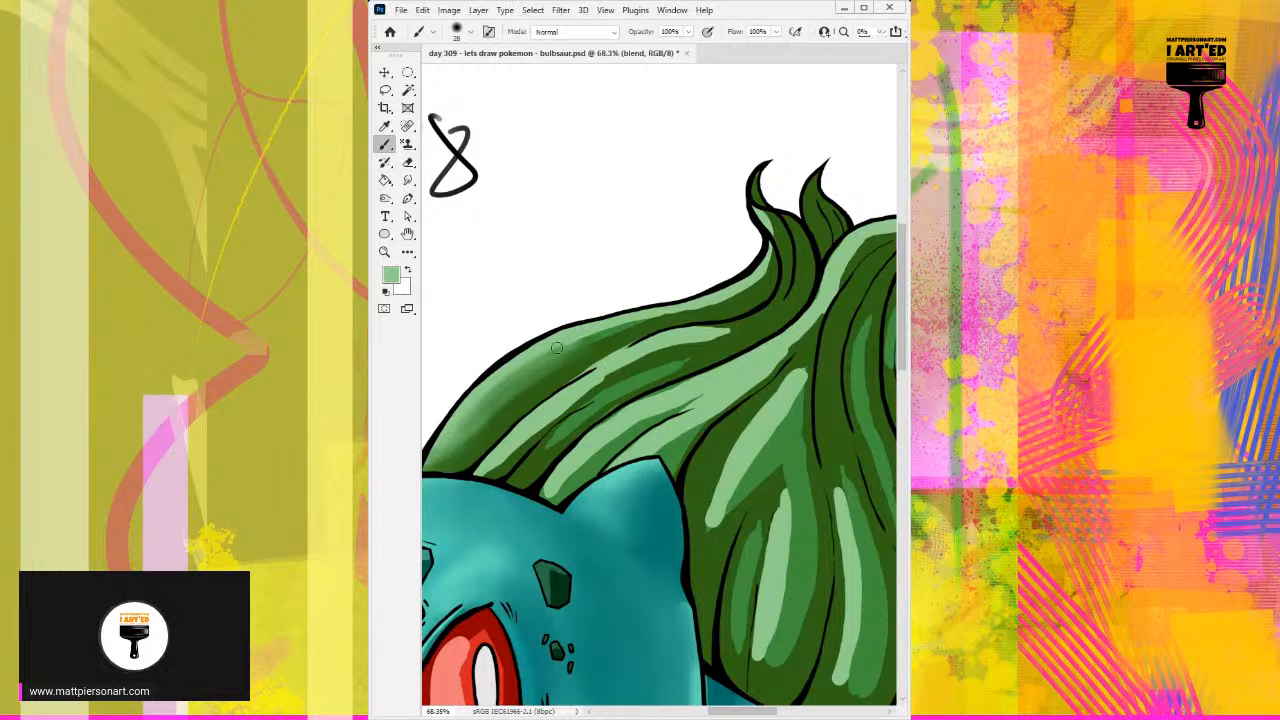
Step: Blend the light and mid greens along the middle of the outermost segment toward where it narrows
alt+click(558, 347)
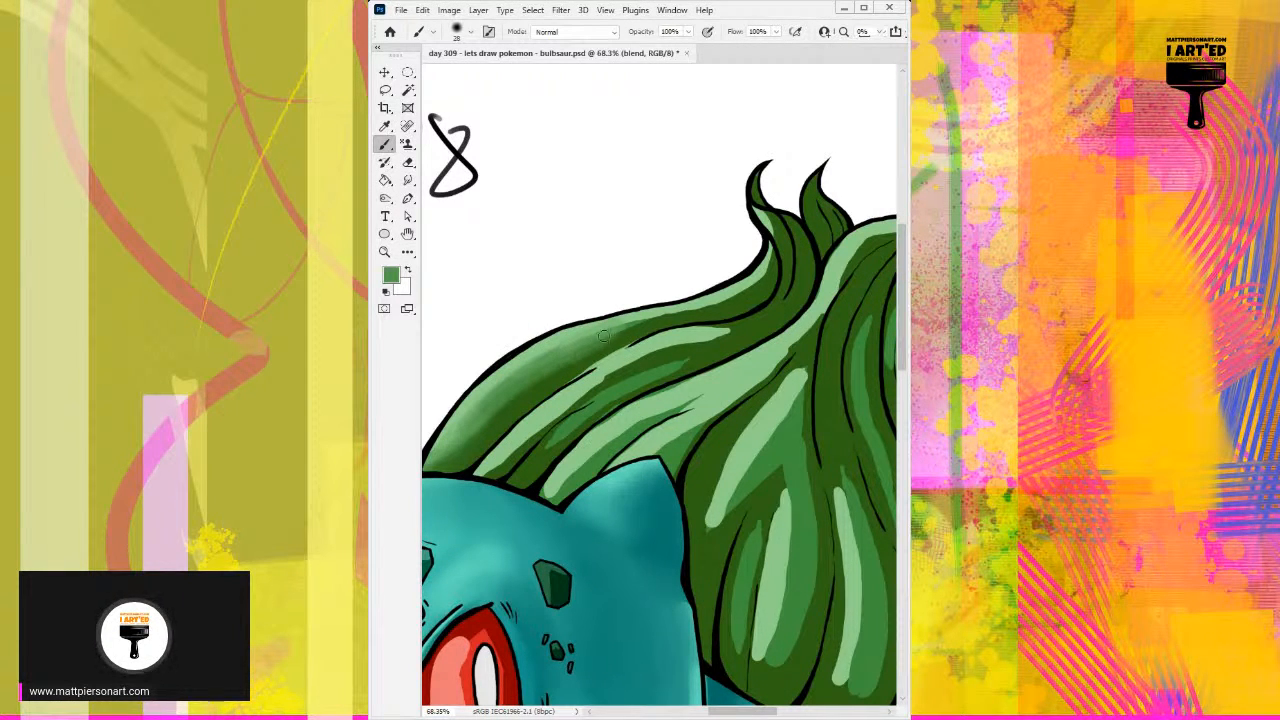
alt+click(551, 377)
drag(551, 377, 495, 412)
alt+click(525, 385)
drag(556, 357, 612, 330)
alt+click(556, 342)
mouse_move(527, 364)
mouse_down()
mouse_move(633, 320)
mouse_move(602, 323)
mouse_move(672, 315)
mouse_up()
mouse_move(584, 347)
mouse_down()
mouse_move(726, 302)
mouse_move(650, 323)
mouse_up()
Step: Shade the outermost segment's tapering end below the curled tips with sampled light greens, undoing one unwanted stroke
alt+click(736, 303)
alt+click(752, 276)
drag(756, 290, 694, 315)
key(ctrl+z)
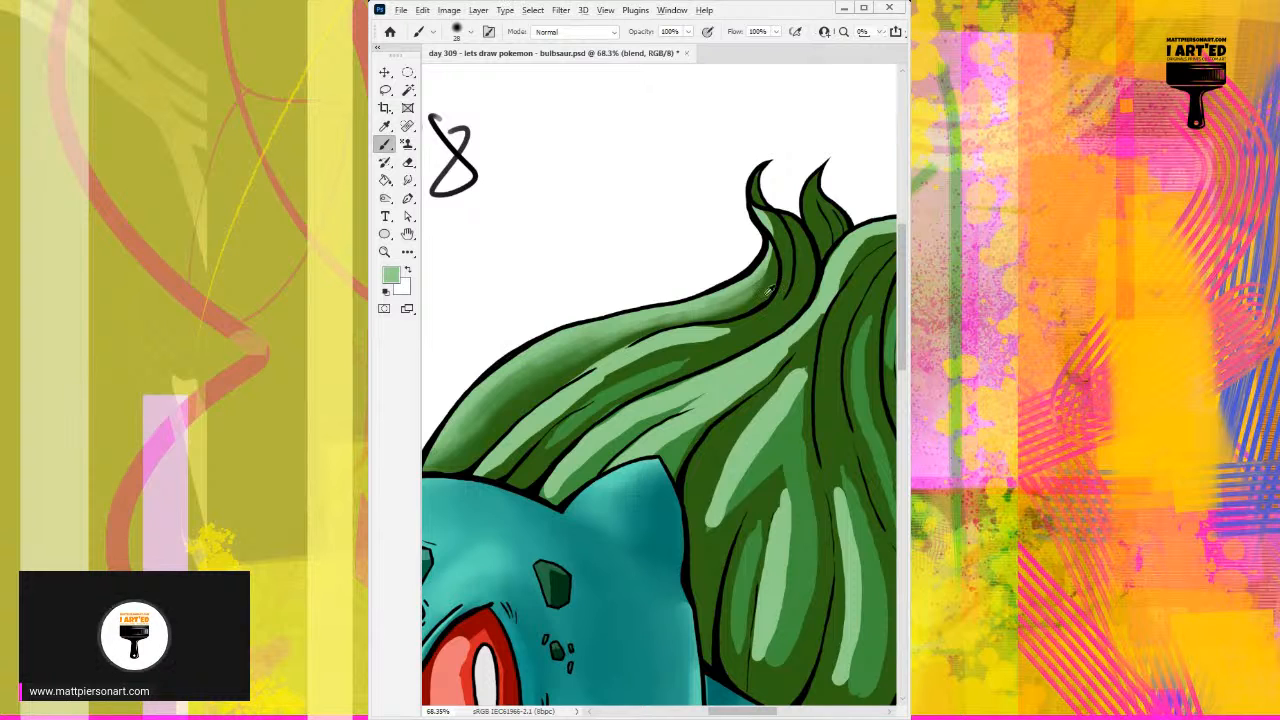
alt+click(760, 281)
mouse_move(741, 296)
mouse_down()
mouse_move(622, 318)
mouse_move(711, 297)
mouse_move(767, 254)
mouse_move(740, 285)
mouse_move(768, 262)
mouse_move(730, 298)
mouse_up()
alt+click(616, 325)
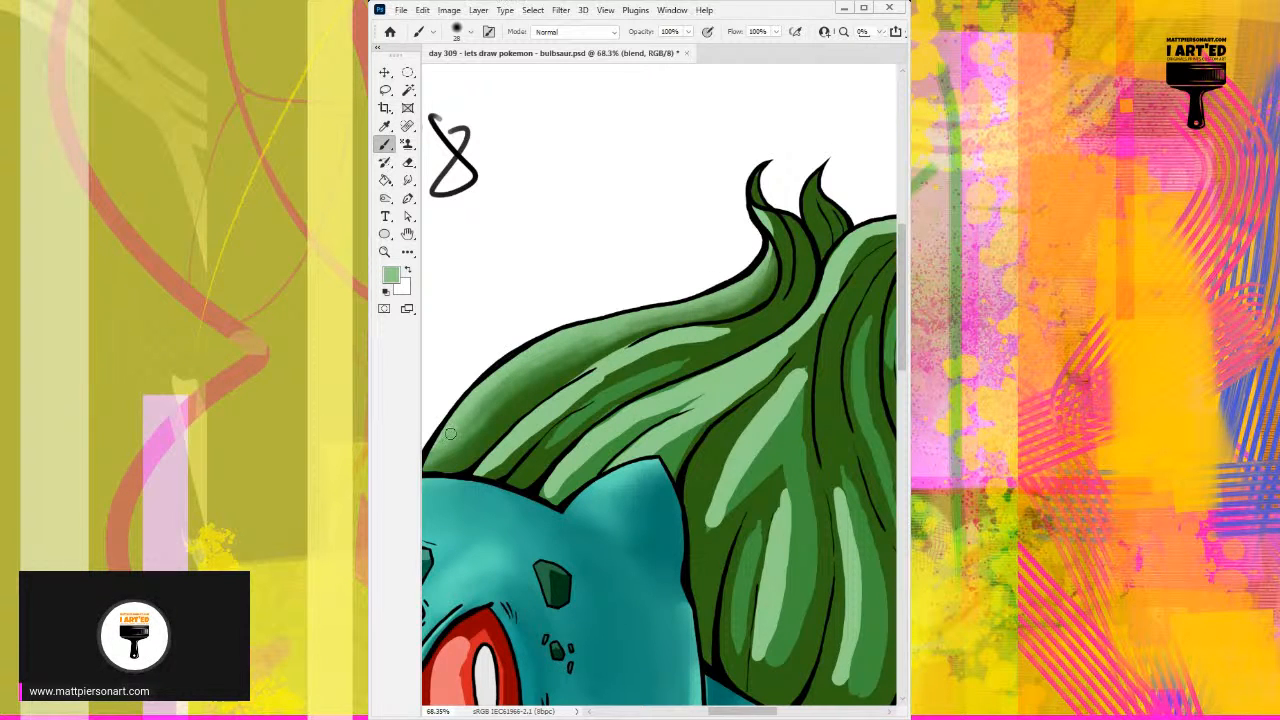
Step: Refine the lower edge of the outermost segment up to its taper with a smaller brush, undoing the last stroke
alt+click(557, 400)
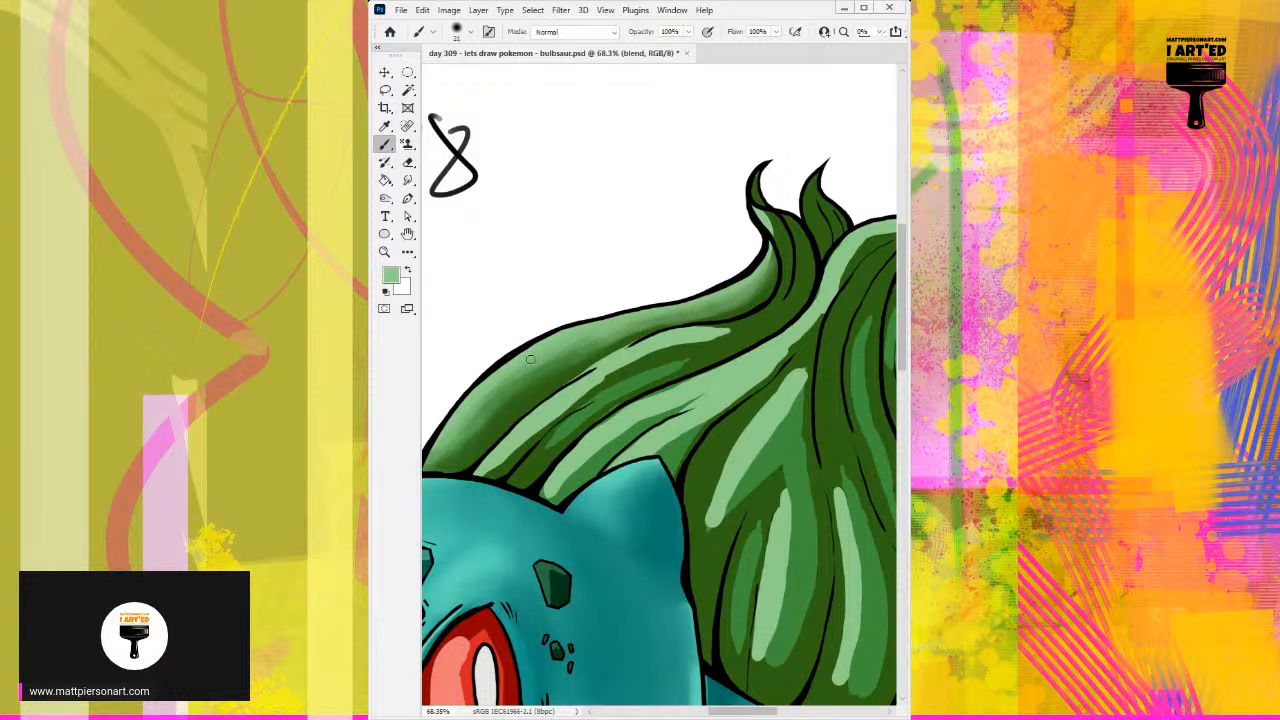
alt+click(593, 353)
mouse_move(642, 328)
mouse_down()
mouse_move(742, 304)
mouse_move(784, 270)
mouse_move(769, 246)
mouse_move(771, 261)
mouse_up()
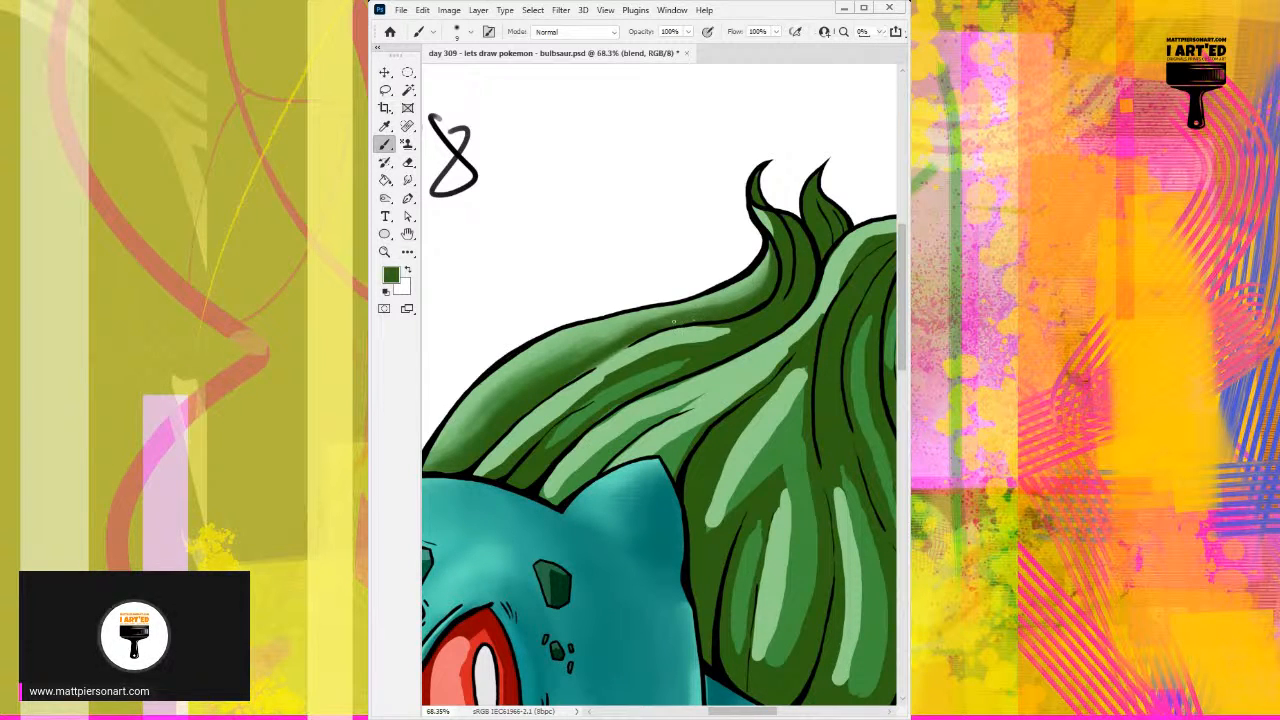
alt+click(741, 291)
mouse_move(734, 299)
mouse_down()
mouse_move(691, 315)
mouse_move(723, 302)
mouse_up()
key(ctrl+z)
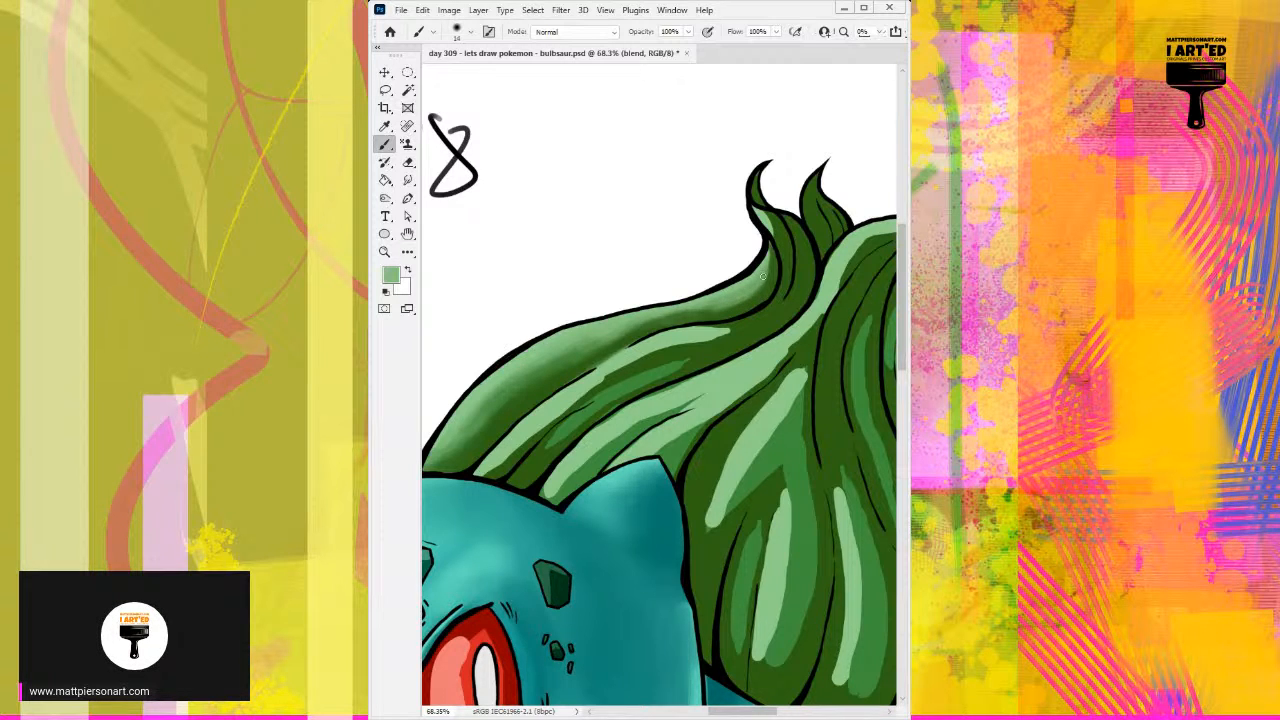
Step: Even out the shading on the outermost segment's lower part with a larger soft brush and sampled greens
mouse_move(554, 374)
mouse_down()
mouse_move(492, 401)
mouse_move(572, 357)
mouse_move(476, 431)
mouse_up()
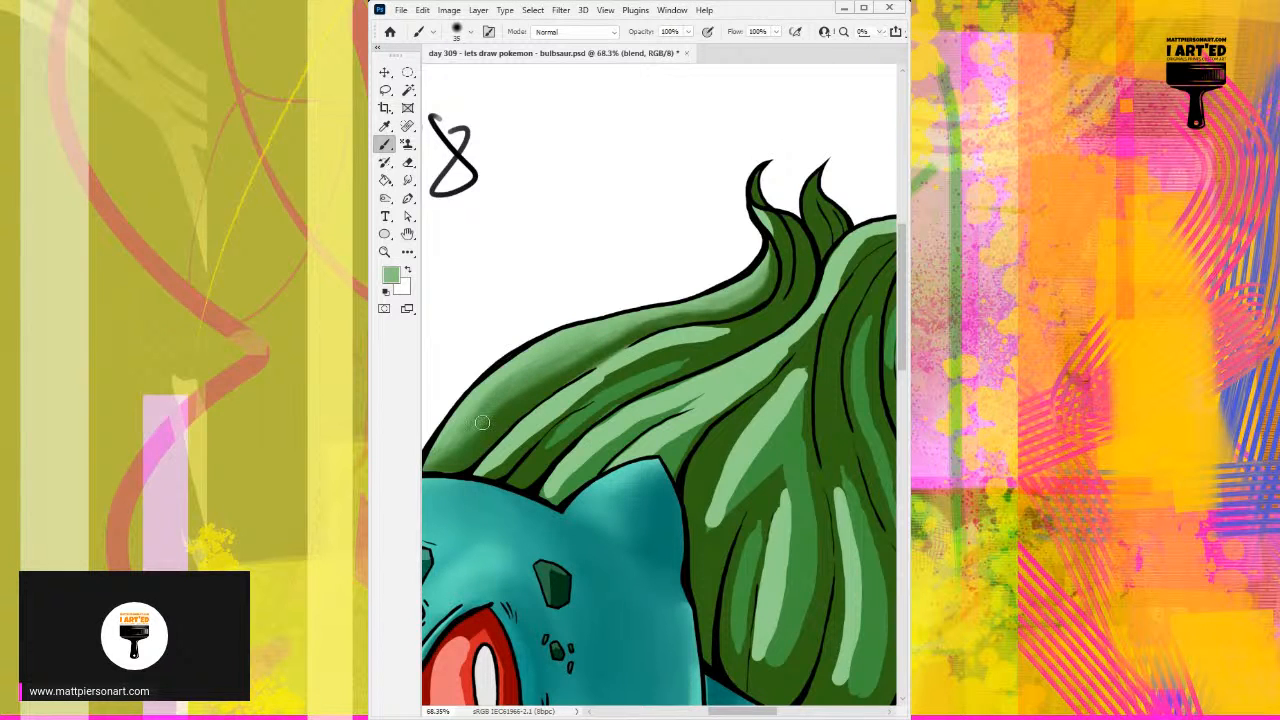
alt+click(520, 403)
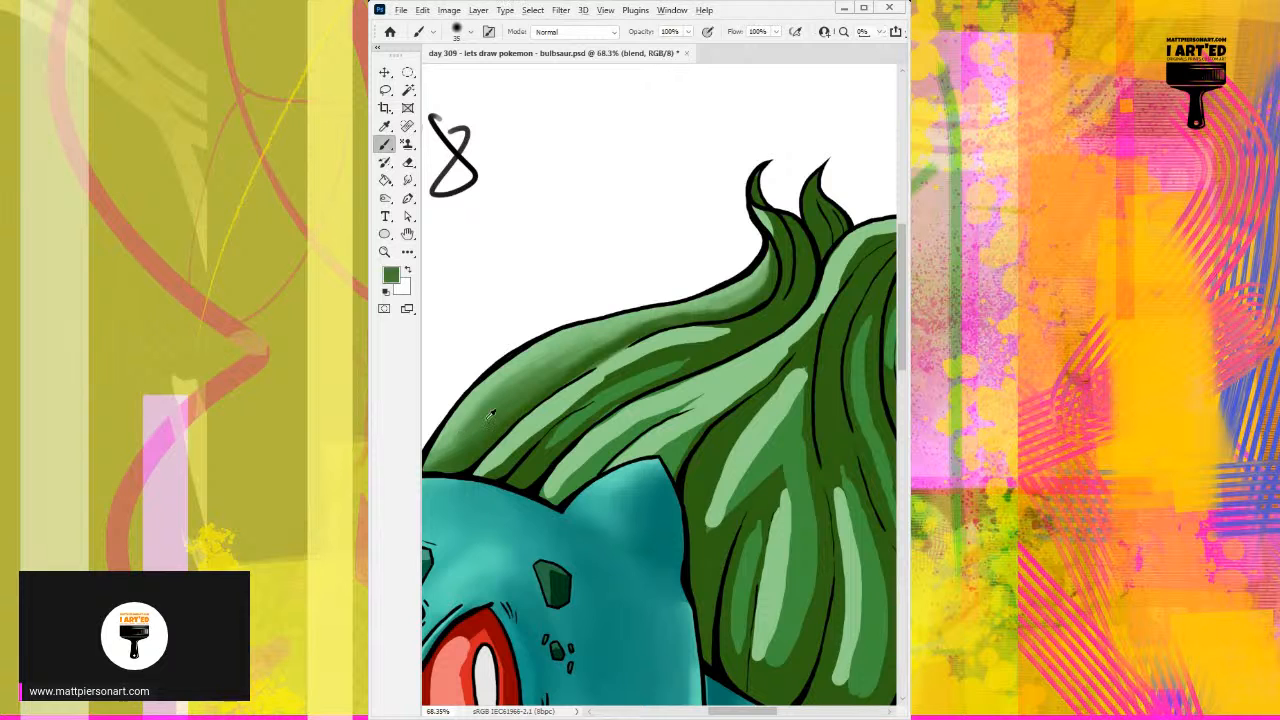
alt+click(486, 393)
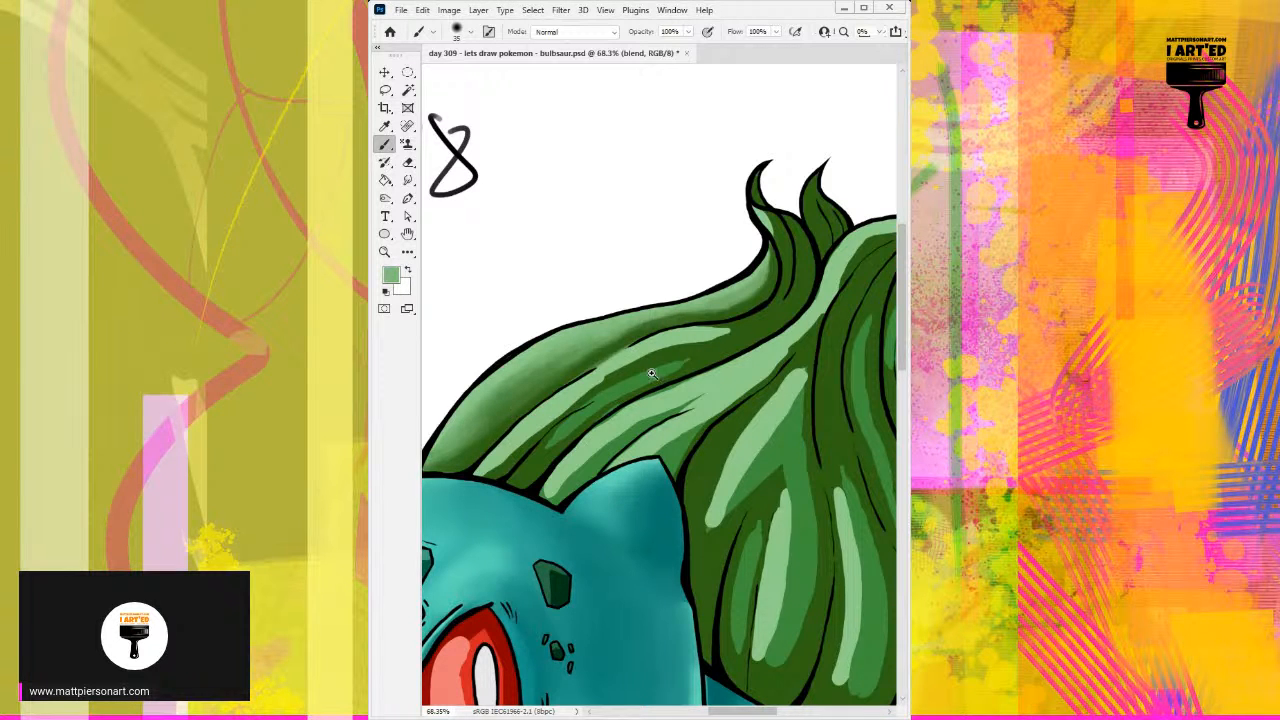
Step: Smooth the remaining tone transitions across the outermost segment's broad middle and sample the light green of the neighbouring segment's highlight
scroll(613, 393, down, 2)
scroll(613, 393, up, 2)
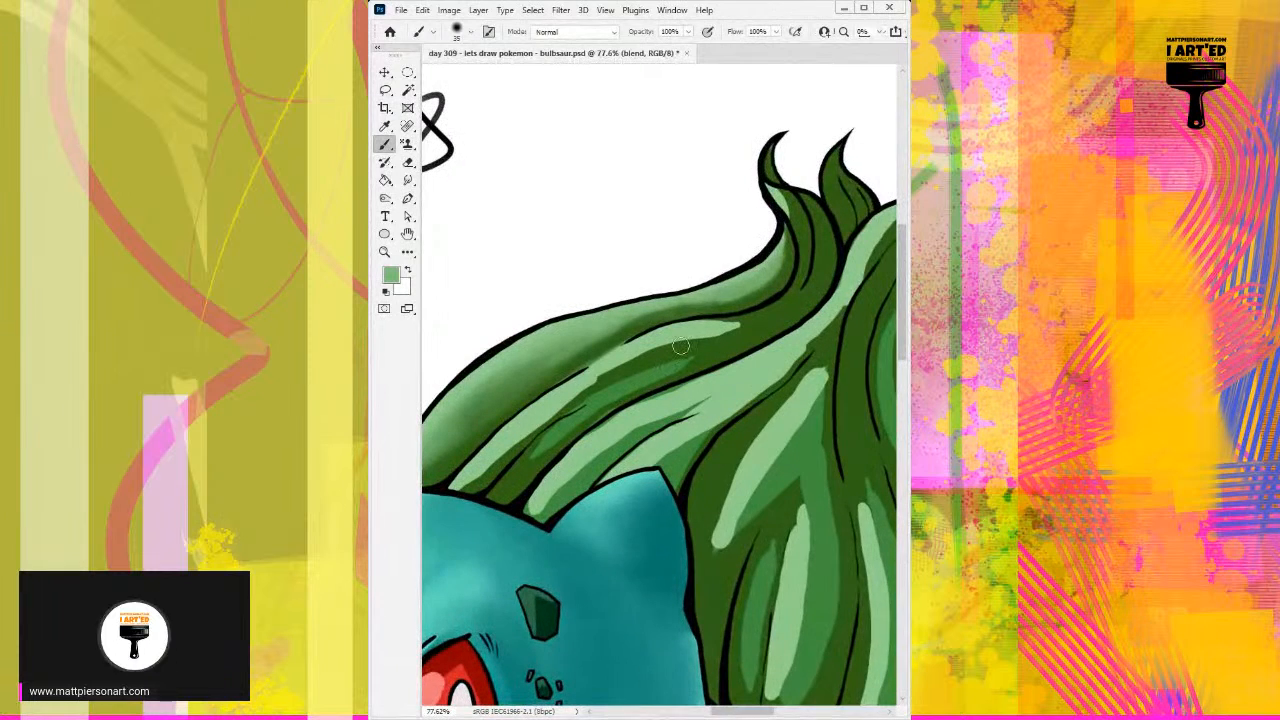
drag(778, 396, 743, 406)
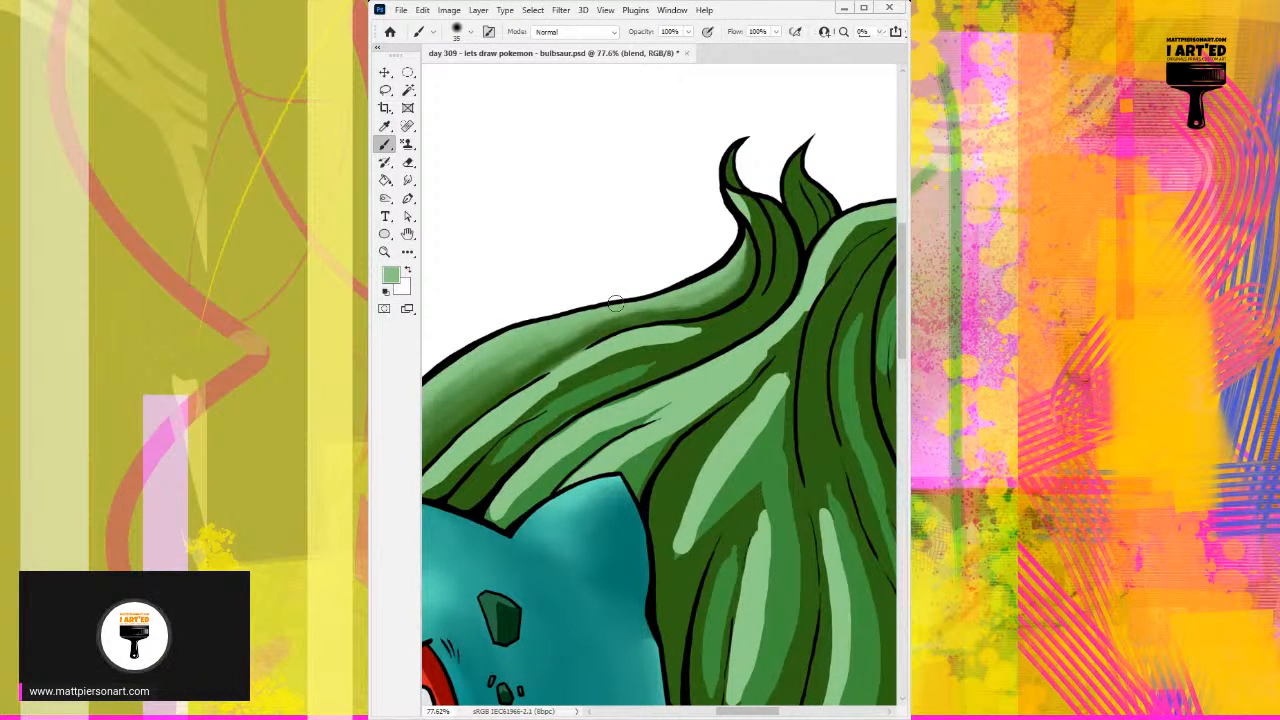
drag(534, 350, 501, 350)
alt+click(493, 344)
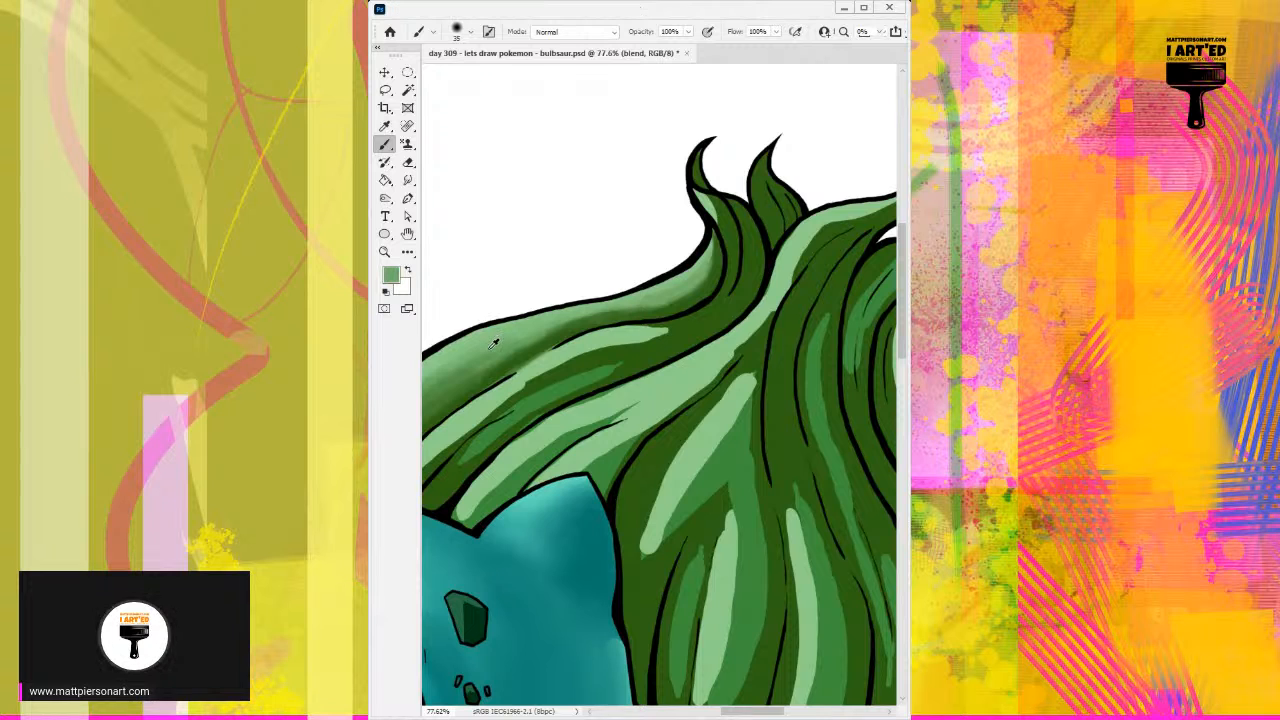
drag(469, 363, 569, 330)
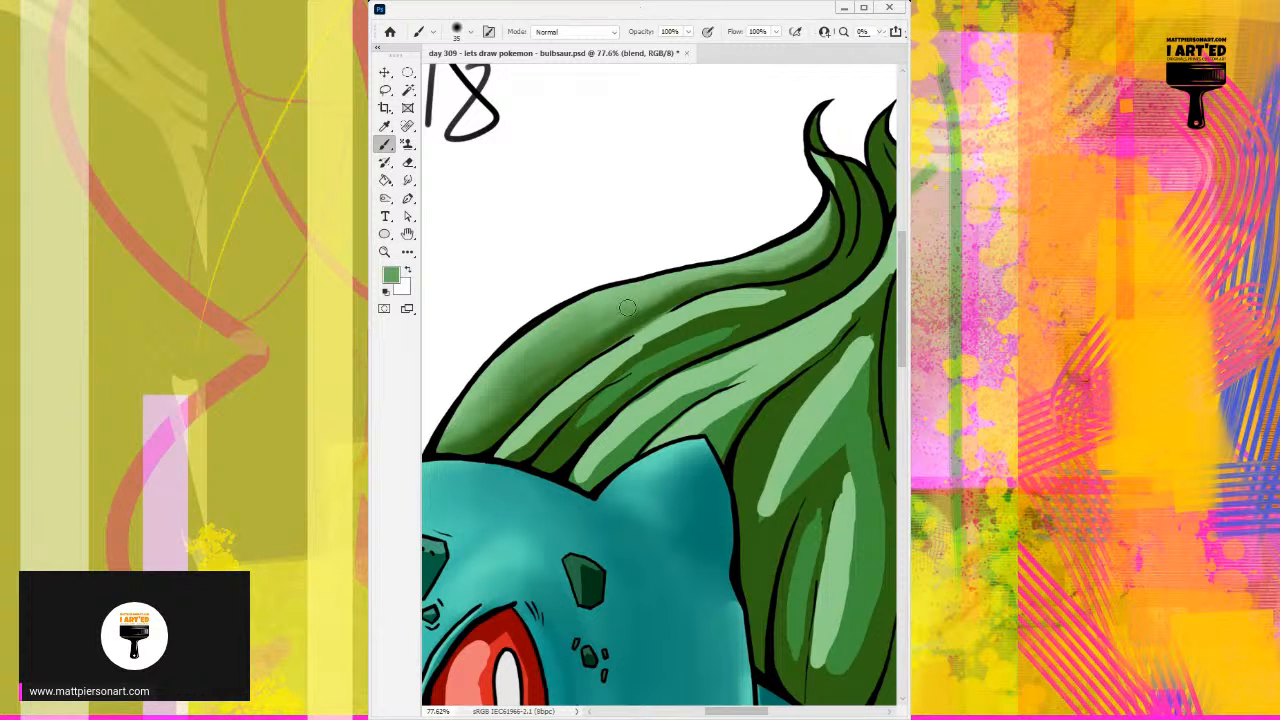
alt+click(676, 293)
alt+click(718, 299)
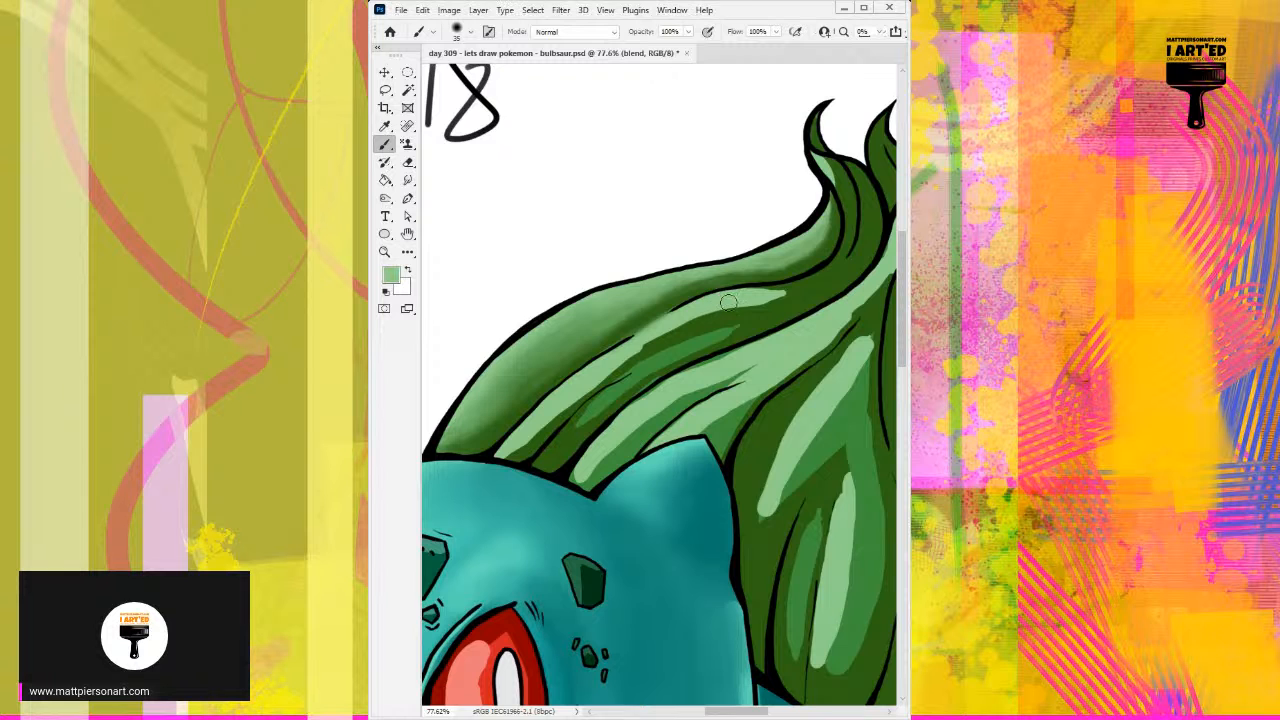
Step: Blend the second segment's light green highlight up into its curled end with a size 20 brush and sample its mid green
drag(870, 283, 750, 293)
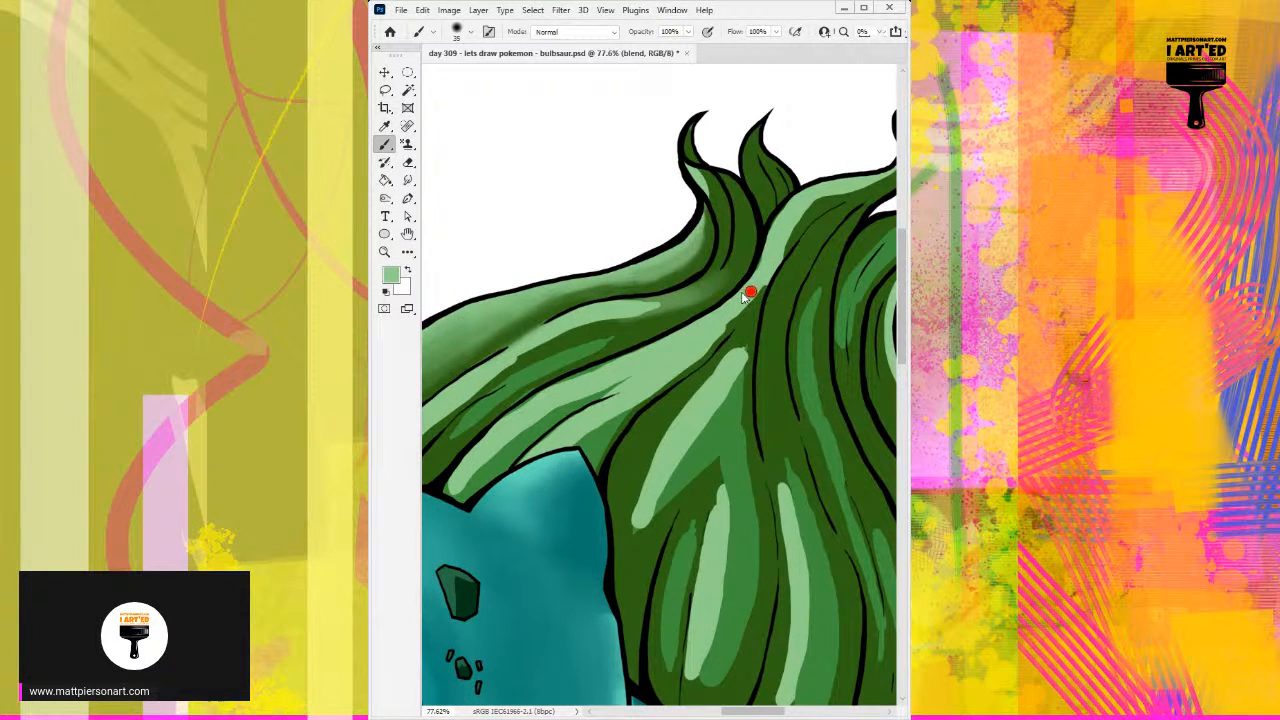
mouse_move(652, 308)
mouse_down()
mouse_move(701, 284)
mouse_move(717, 257)
mouse_move(702, 280)
mouse_move(717, 184)
mouse_move(727, 198)
mouse_move(707, 197)
mouse_move(717, 255)
mouse_move(711, 194)
mouse_move(716, 240)
mouse_move(694, 177)
mouse_move(719, 209)
mouse_move(682, 300)
mouse_up()
mouse_move(726, 179)
mouse_down()
mouse_move(725, 262)
mouse_move(740, 200)
mouse_move(720, 277)
mouse_up()
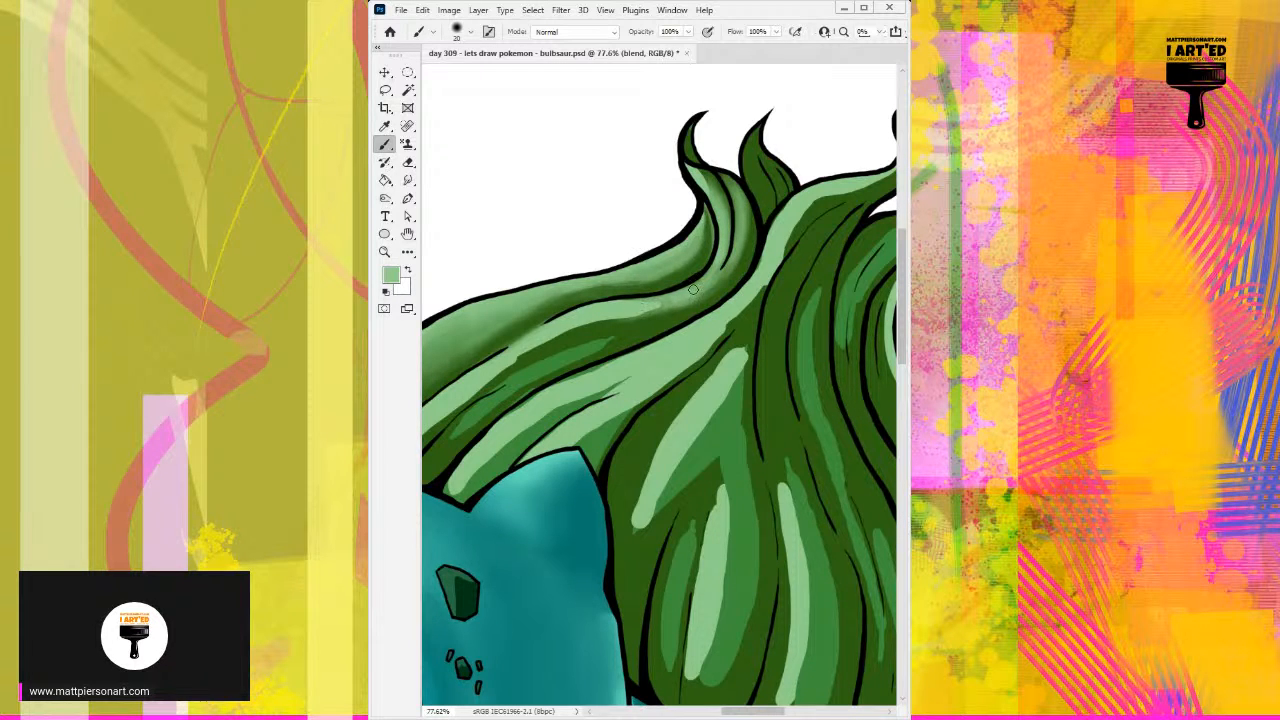
alt+click(628, 313)
alt+click(631, 308)
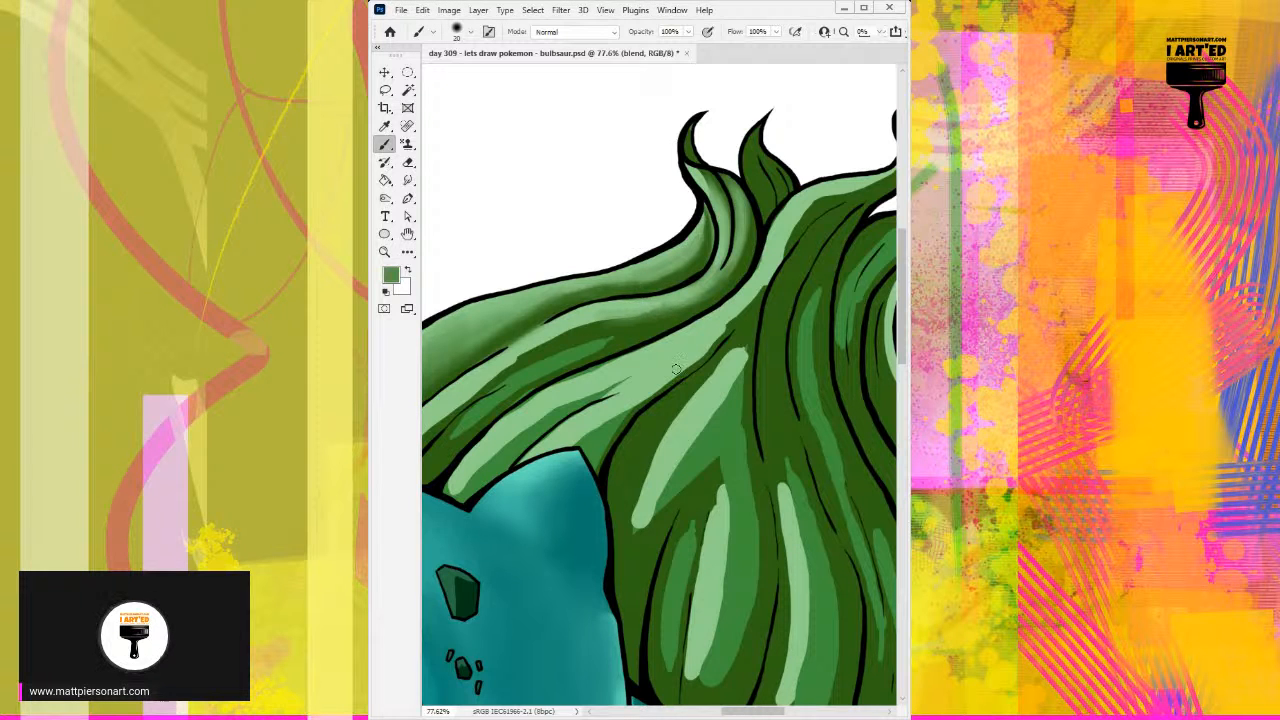
Step: Smooth the edges between highlight and shadow along the second segment's middle with sampled dark and light greens
drag(587, 362, 647, 331)
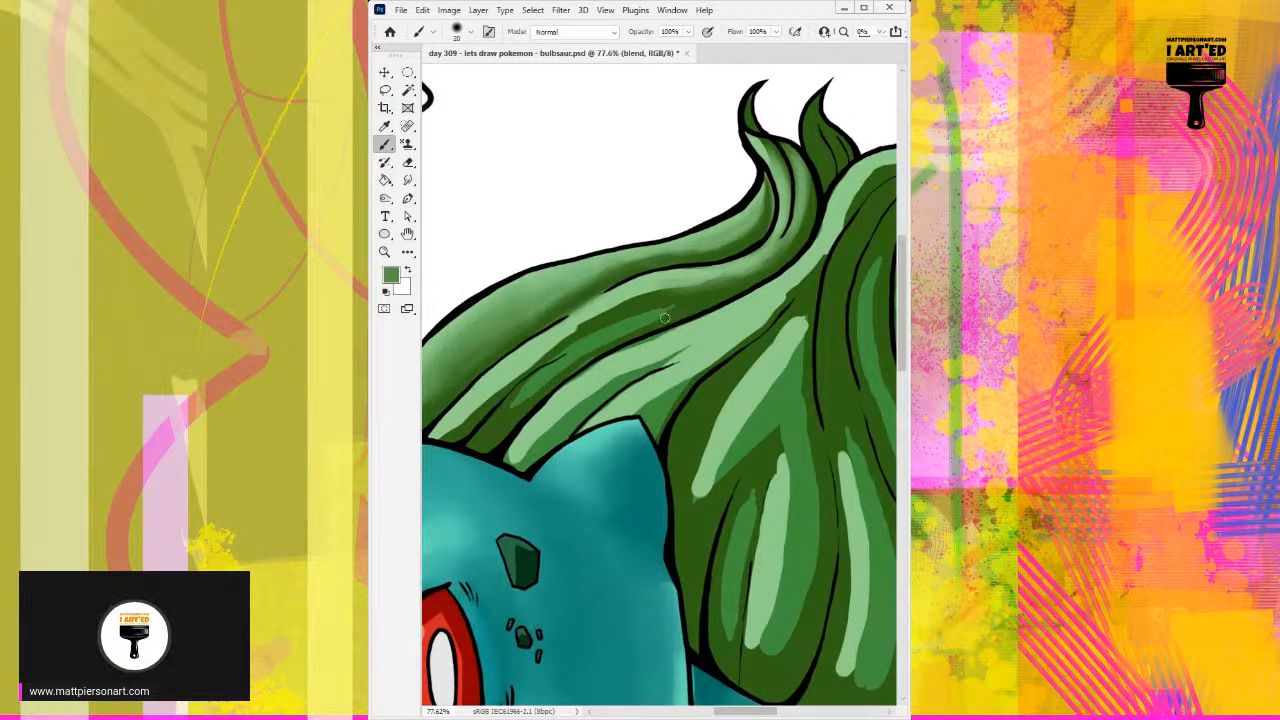
alt+click(641, 300)
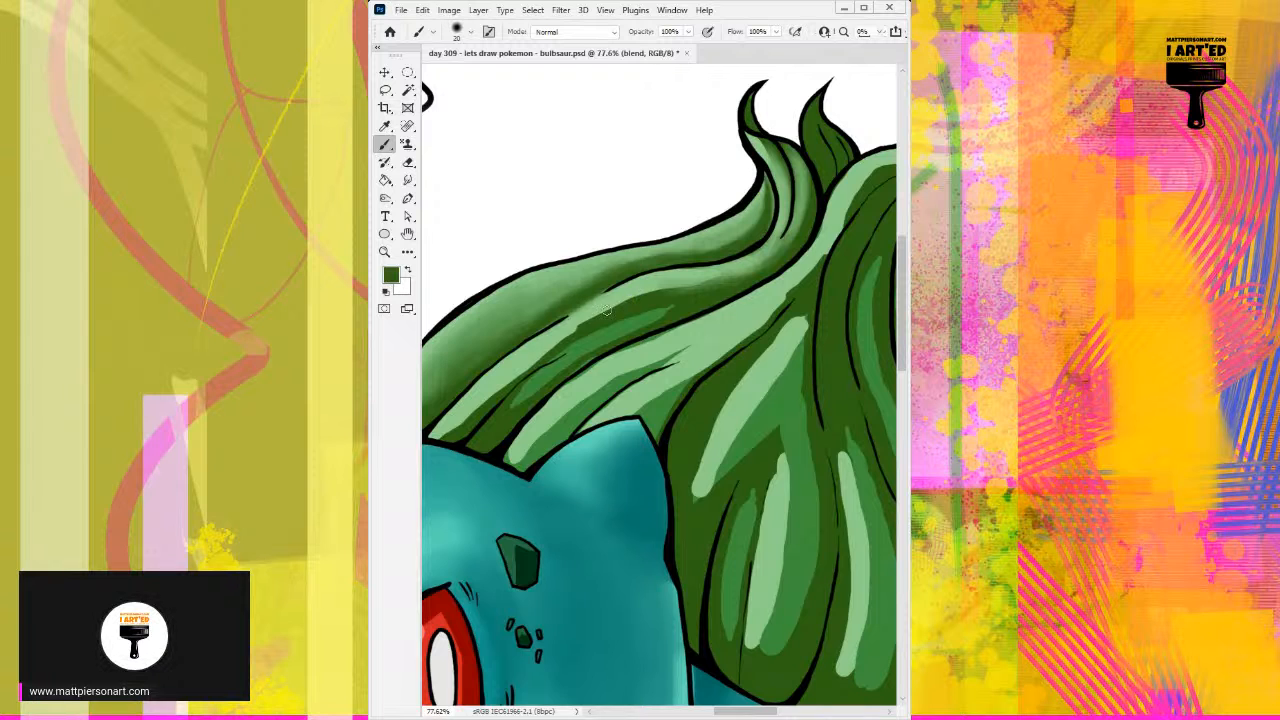
mouse_move(573, 331)
mouse_down()
mouse_move(677, 289)
mouse_move(617, 308)
mouse_move(673, 293)
mouse_move(646, 291)
mouse_move(704, 284)
mouse_move(611, 310)
mouse_move(735, 277)
mouse_move(670, 277)
mouse_move(746, 265)
mouse_up()
alt+click(676, 273)
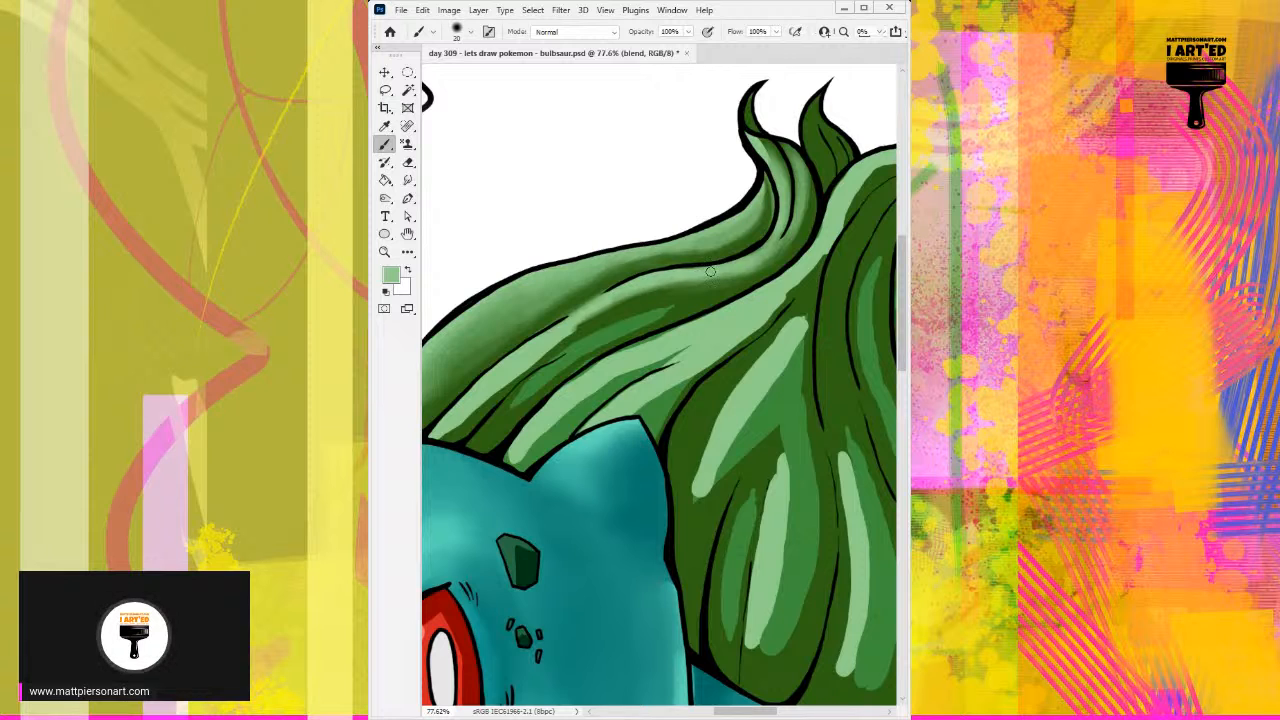
alt+click(578, 322)
alt+click(543, 337)
alt+click(600, 316)
alt+click(522, 346)
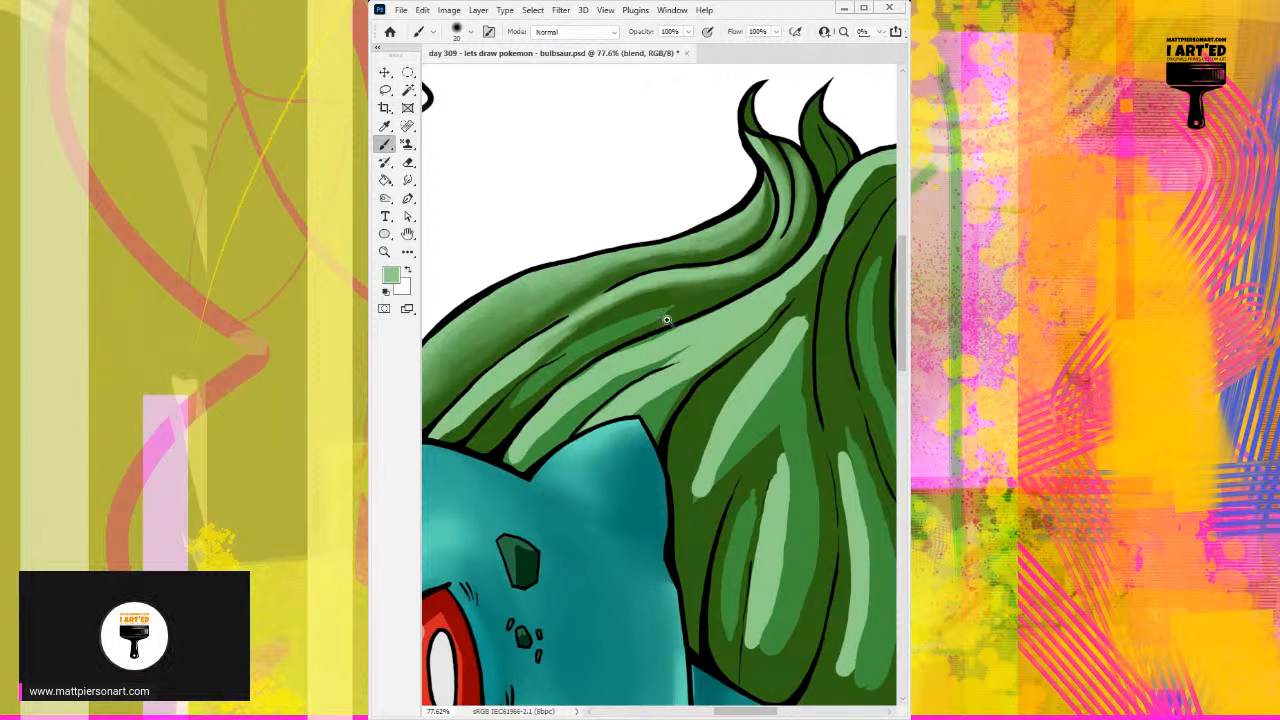
Step: Erase the handwritten "Day 318" note from Layer 7 with an enlarged eraser
scroll(640, 345, down, 3)
scroll(630, 352, down, 1)
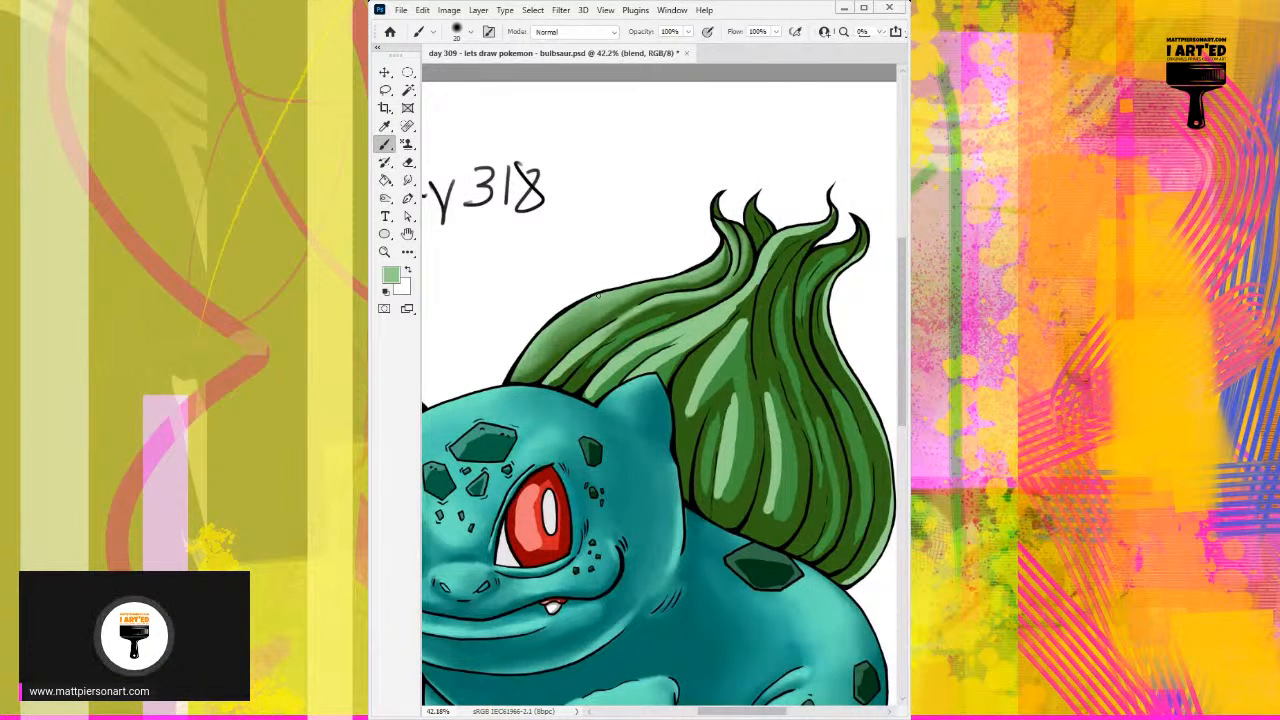
scroll(703, 398, down, 3)
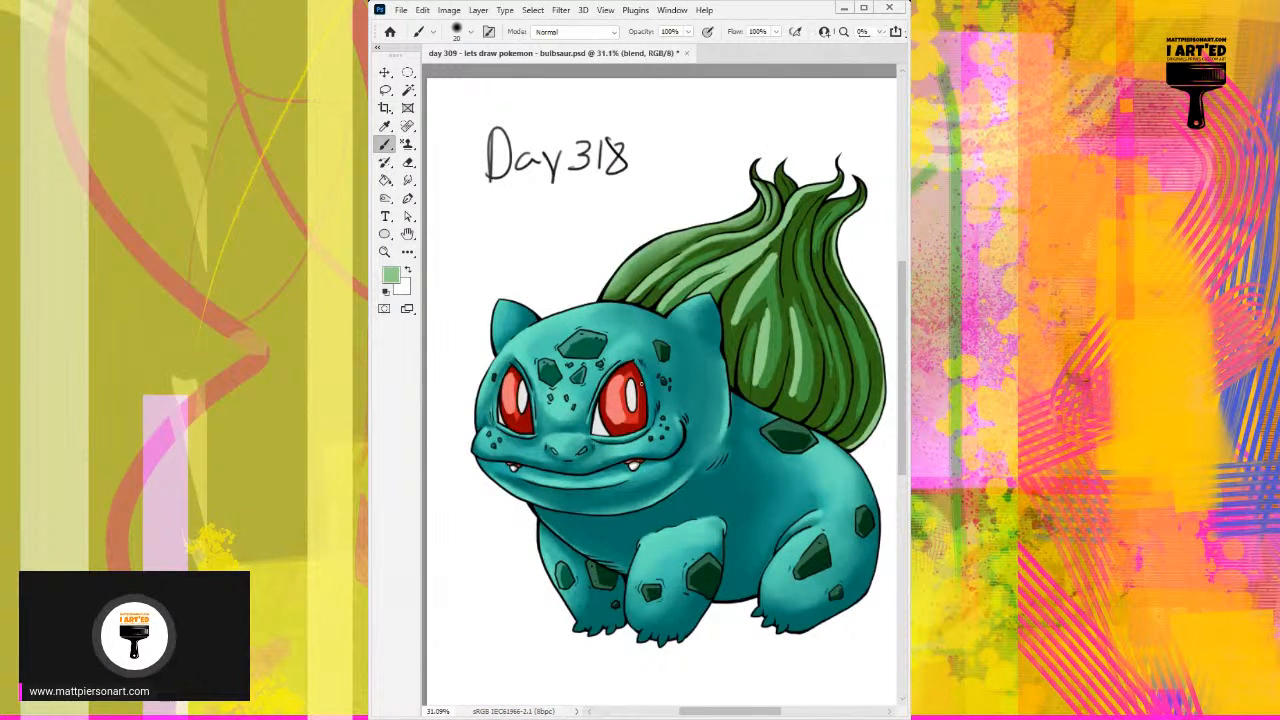
drag(774, 362, 753, 356)
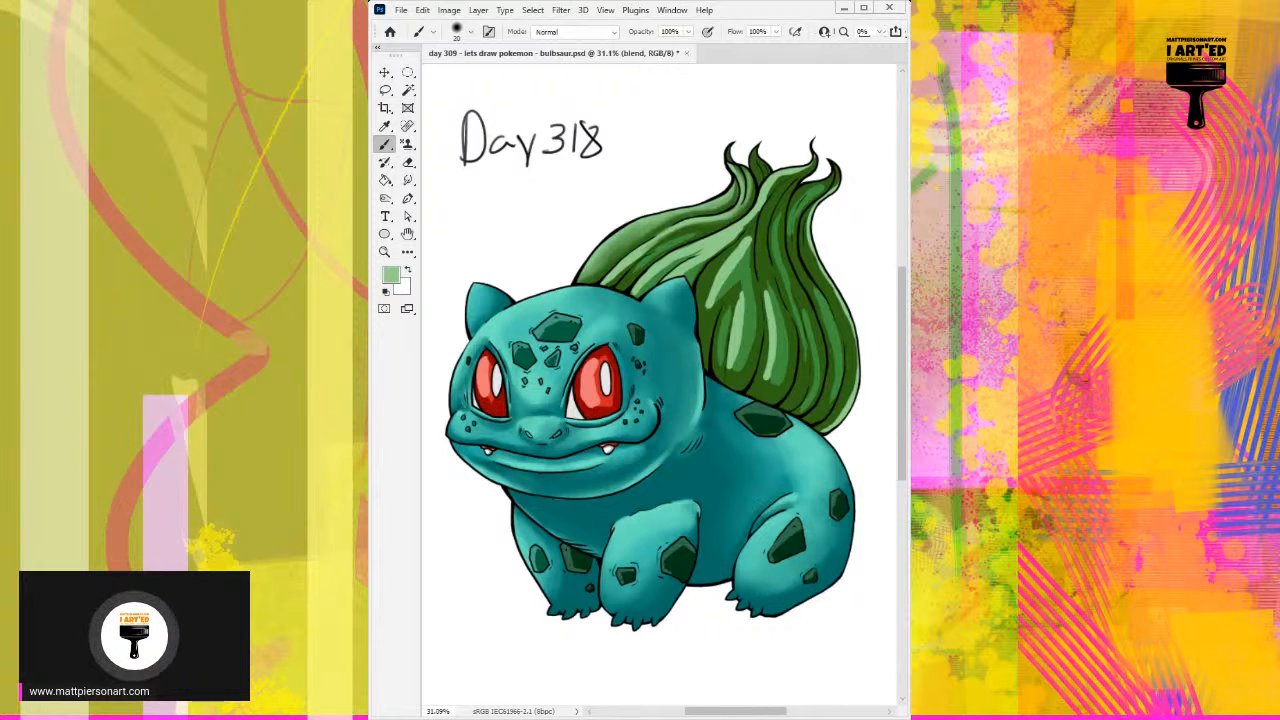
key(ctrl+alt+shift+n)
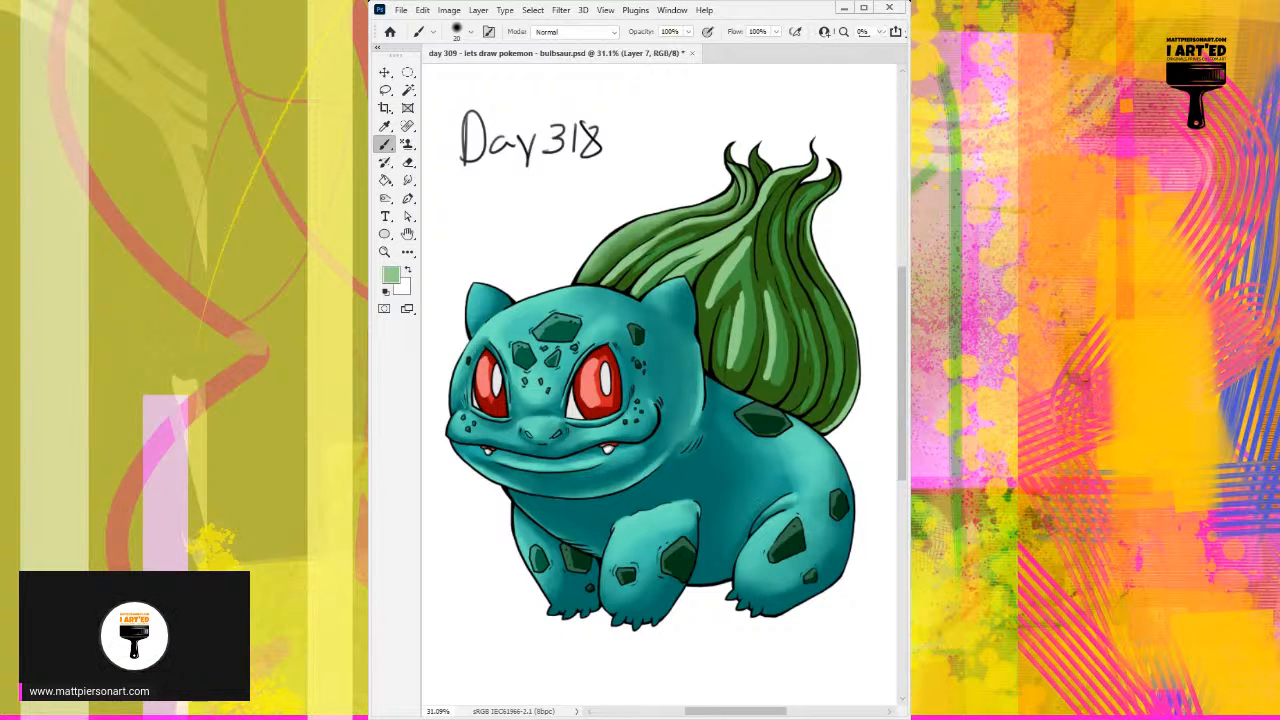
key(e)
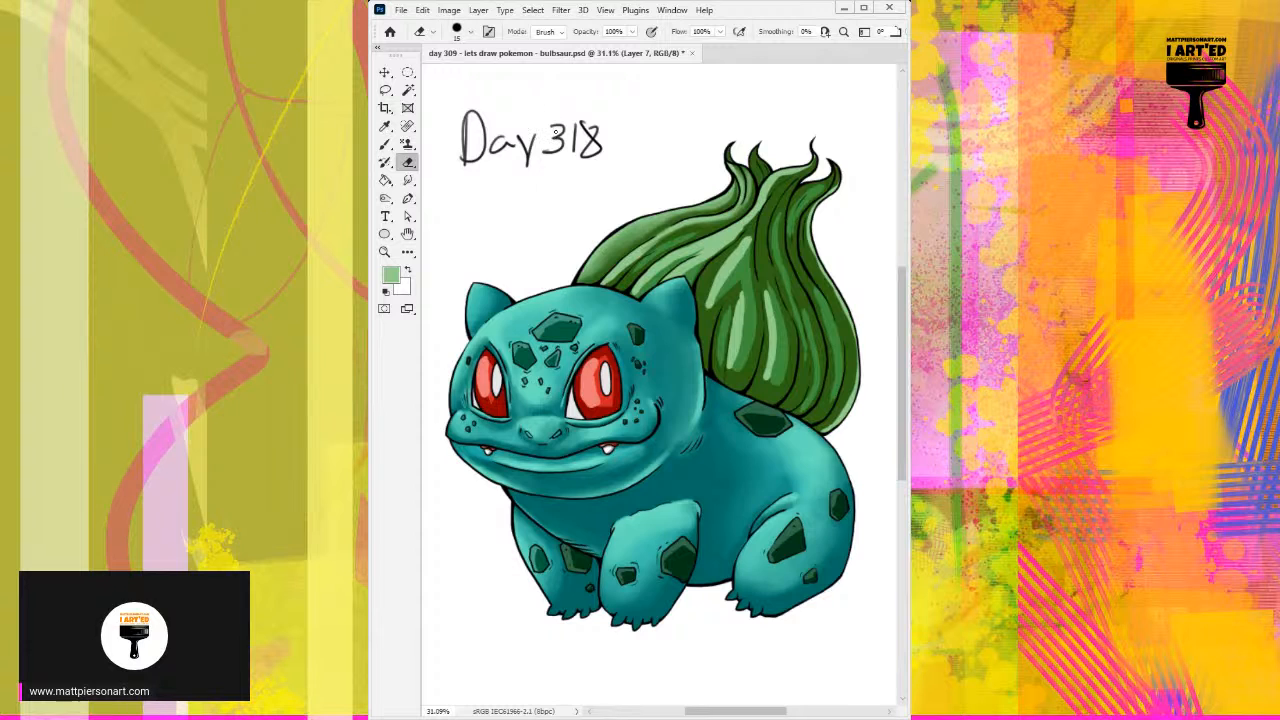
mouse_move(594, 114)
mouse_down()
mouse_move(593, 162)
mouse_move(597, 119)
mouse_up()
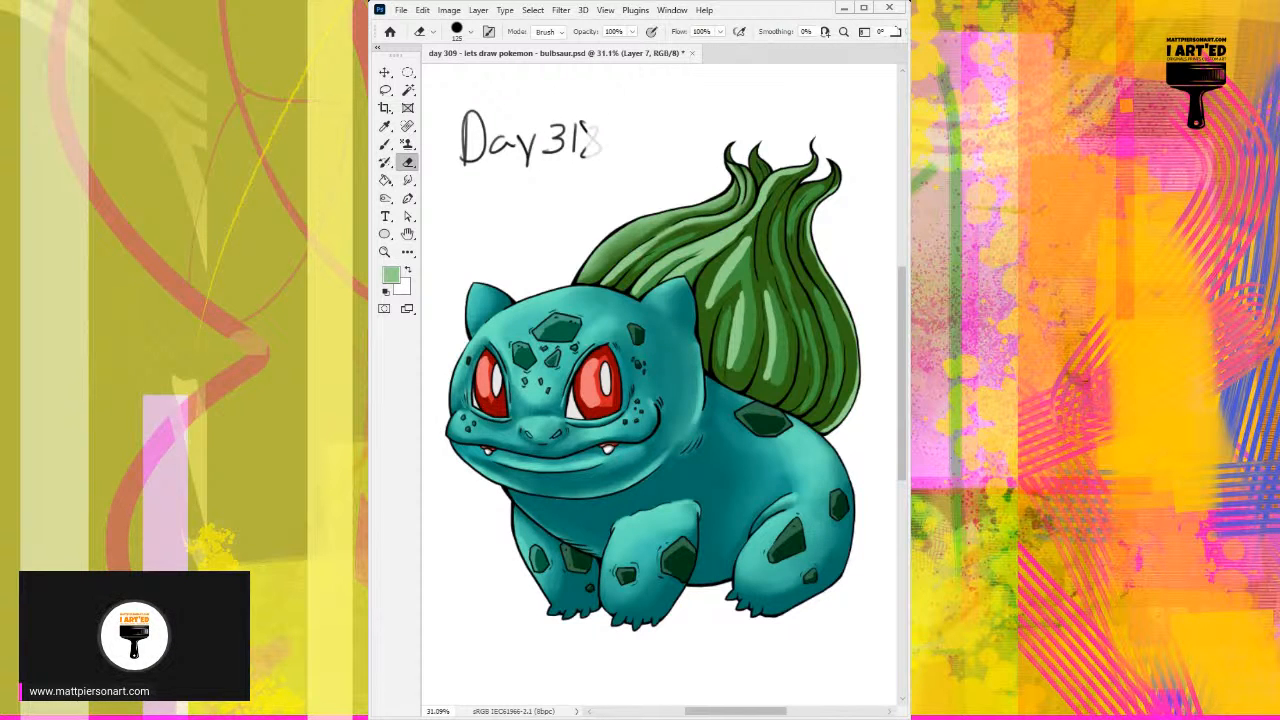
key(bracketright)
key(bracketright)
key(bracketright)
key(bracketright)
key(bracketright)
key(bracketright)
key(bracketright)
key(bracketright)
key(bracketright)
key(bracketright)
key(bracketright)
mouse_move(607, 126)
mouse_down()
mouse_move(590, 156)
mouse_move(567, 134)
mouse_move(530, 162)
mouse_move(466, 114)
mouse_up()
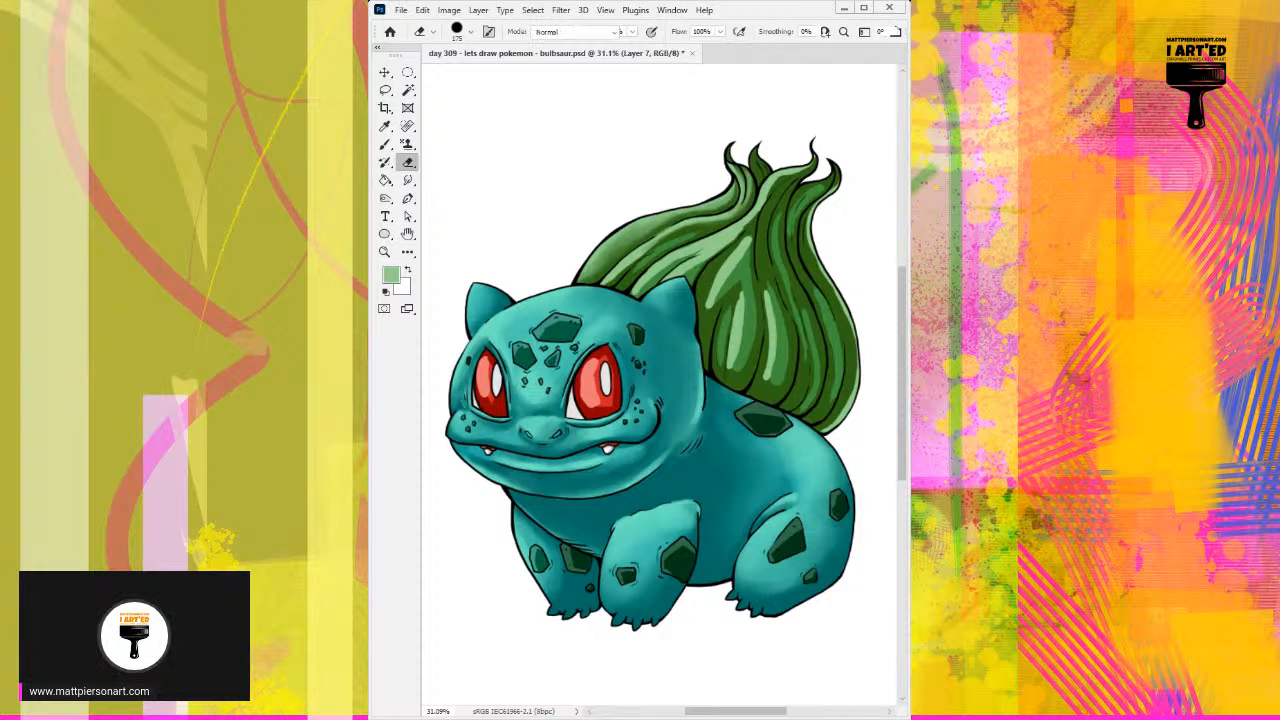
Step: Handwrite "Day 319" with "P21" above it in the blank area over the head, using a small black brush on Layer 7
key(b)
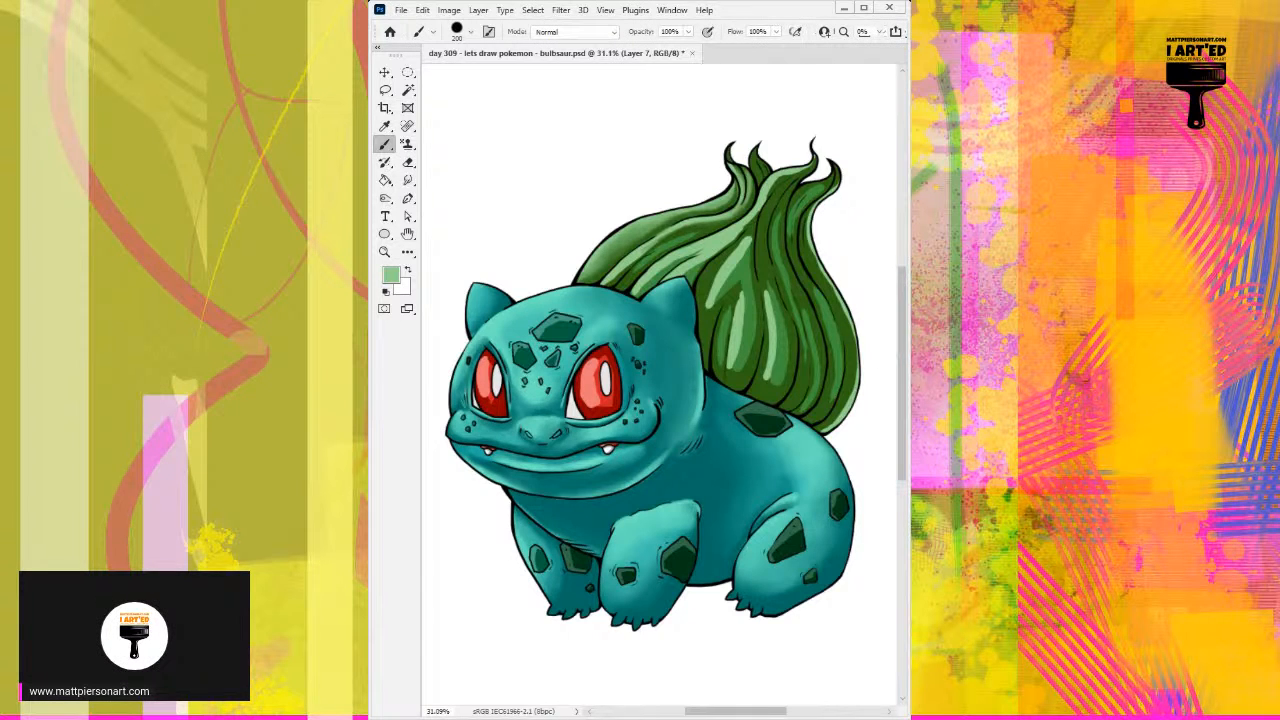
key(bracketleft)
key(bracketleft)
key(bracketleft)
key(bracketleft)
key(bracketleft)
key(bracketleft)
key(bracketleft)
key(bracketleft)
key(bracketleft)
key(bracketleft)
key(bracketleft)
key(bracketleft)
key(d)
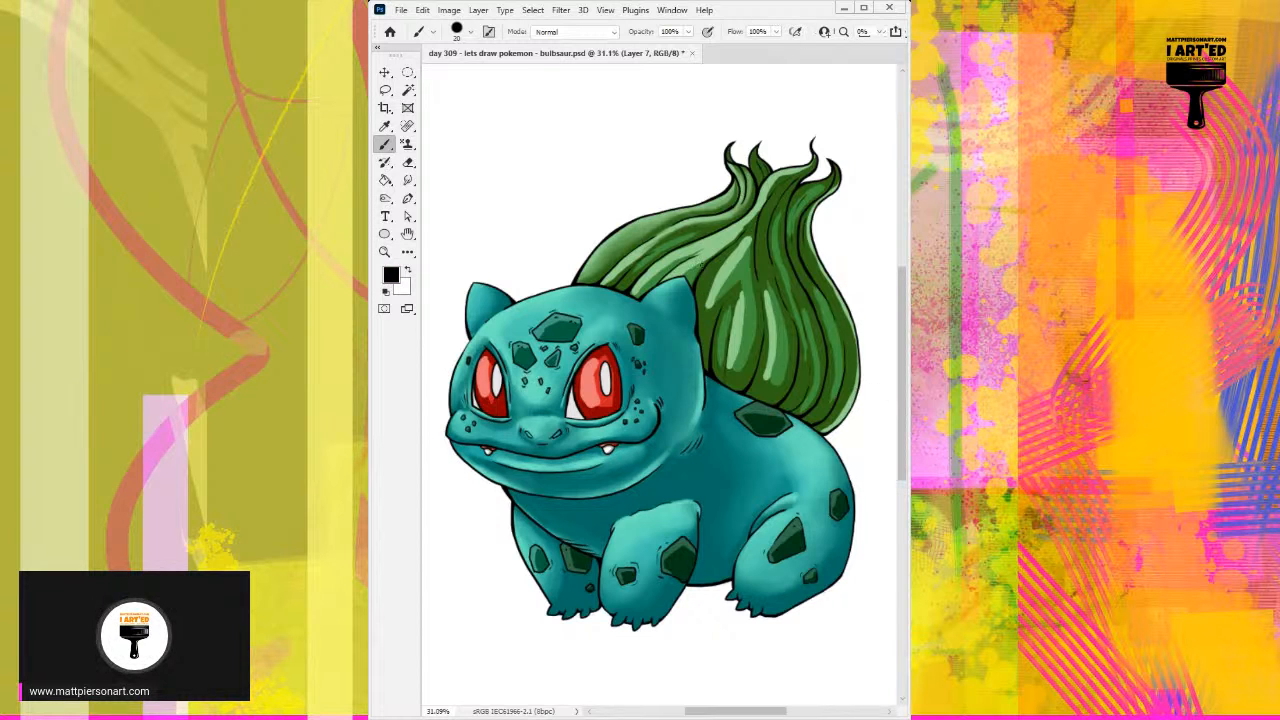
key(bracketleft)
key(bracketleft)
key(bracketleft)
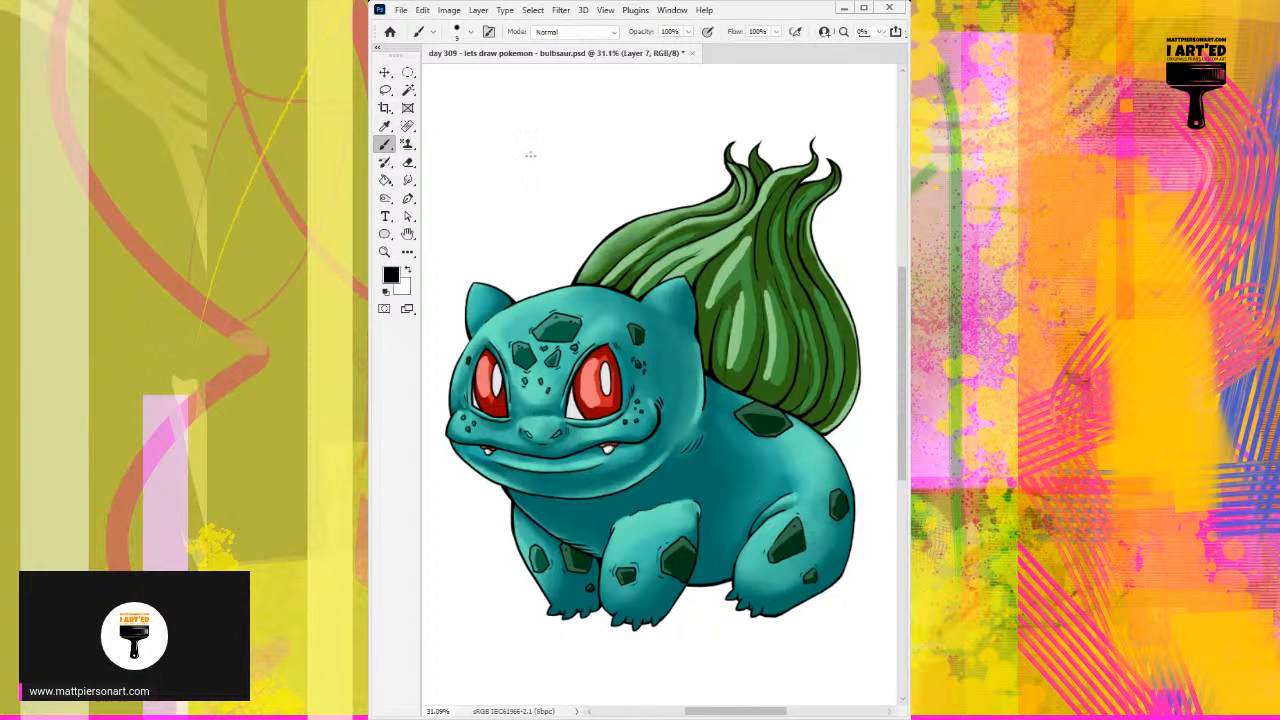
mouse_move(484, 137)
mouse_down()
mouse_move(474, 167)
mouse_move(520, 174)
mouse_up()
mouse_move(526, 152)
mouse_down()
mouse_move(532, 183)
mouse_move(560, 147)
mouse_move(549, 170)
mouse_move(572, 160)
mouse_up()
mouse_move(600, 133)
mouse_down()
mouse_move(590, 138)
mouse_move(603, 158)
mouse_up()
drag(546, 96, 545, 121)
mouse_move(546, 96)
mouse_down()
mouse_move(546, 110)
mouse_move(599, 120)
mouse_up()
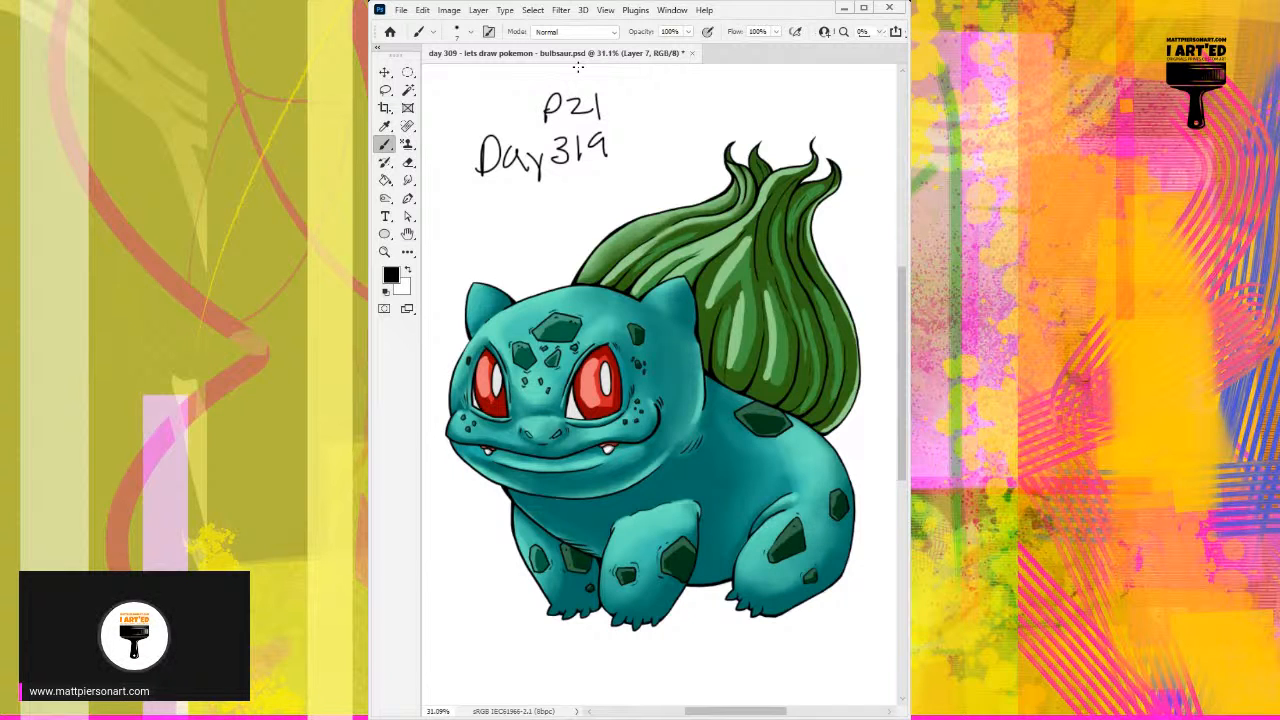